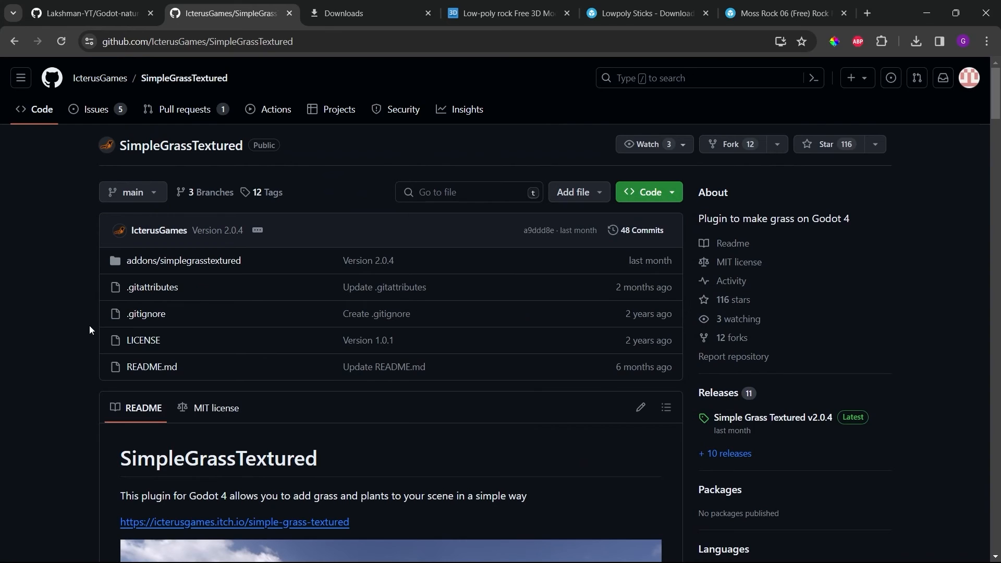
Step: Open the downloaded SimpleGrassTextured-main.zip and copy the addons folder from its inner SimpleGrassTextured-main folder
{"action": "left_click", "coordinate": [349, 6]}
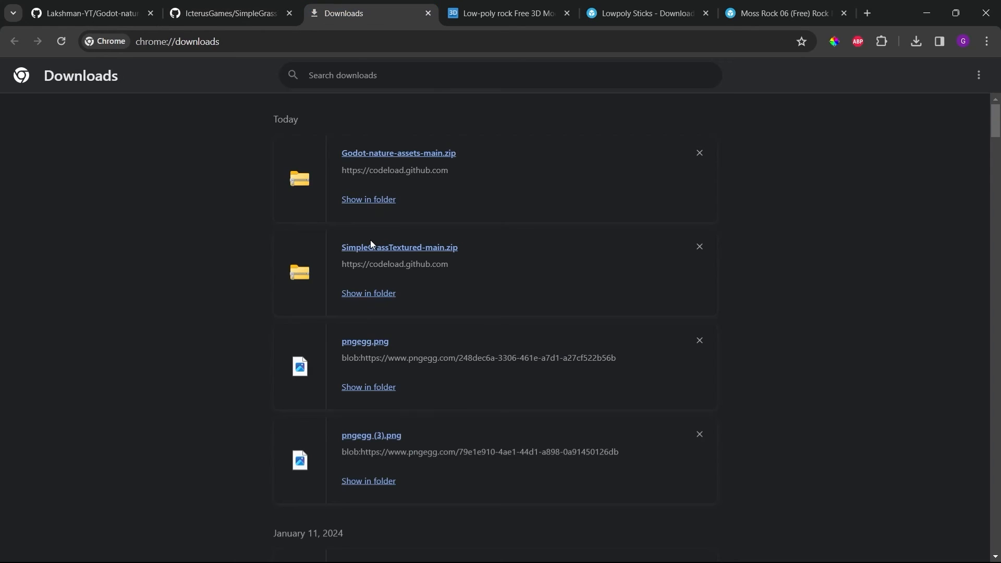
{"action": "left_click", "coordinate": [374, 257]}
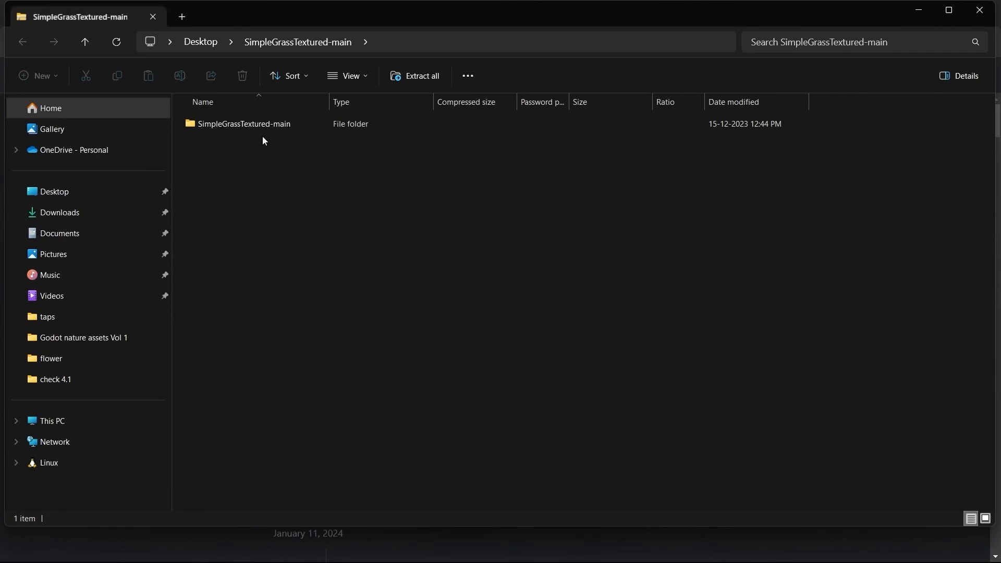
{"action": "double_click", "coordinate": [246, 124]}
{"action": "left_click", "coordinate": [216, 125]}
{"action": "right_click", "coordinate": [216, 125]}
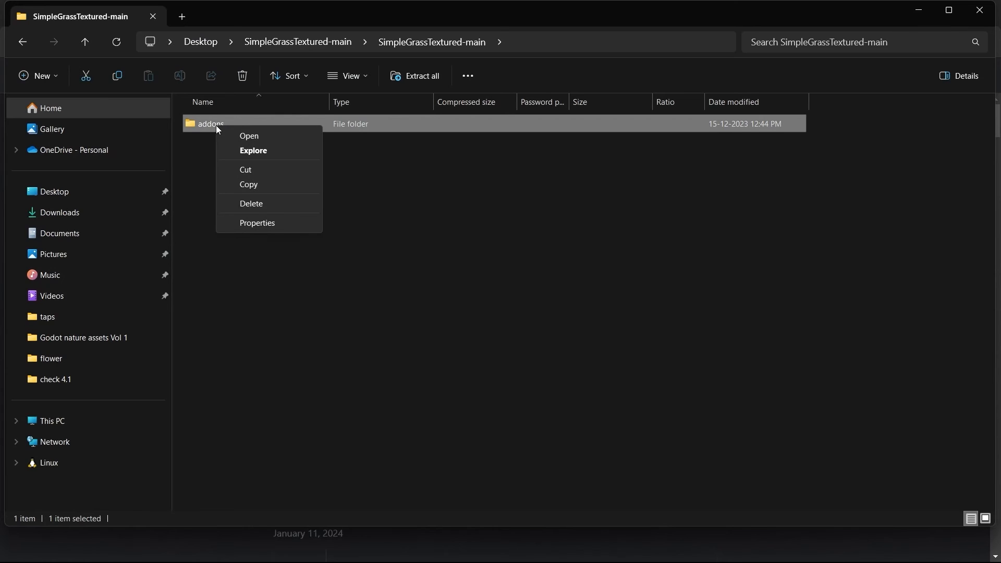
{"action": "left_click", "coordinate": [254, 186]}
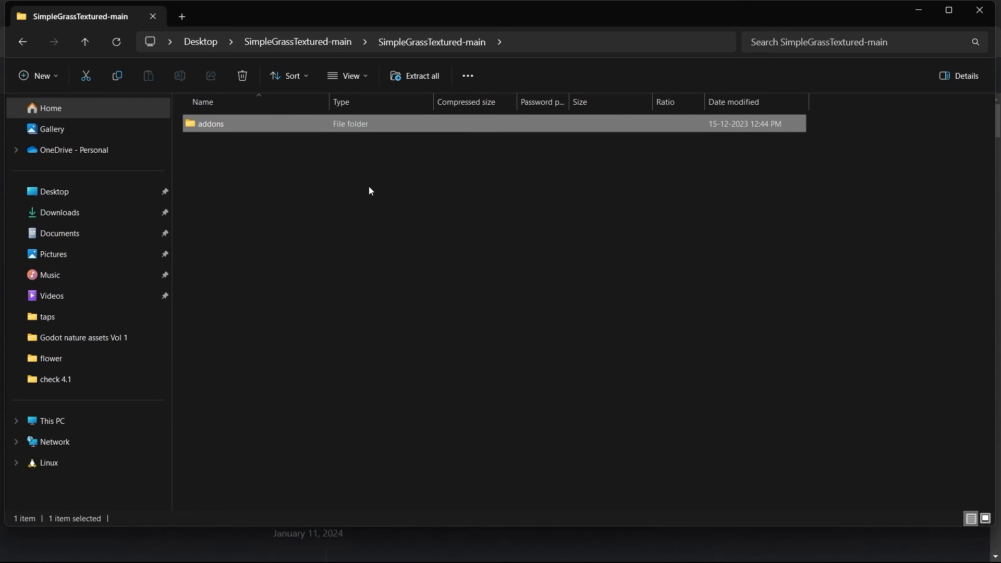
Step: Switch to the check 4.1 project folder in File Explorer and paste the addons folder there
{"action": "key", "text": "alt+Tab"}
{"action": "key", "text": "alt+Tab"}
{"action": "key", "text": "alt+Tab"}
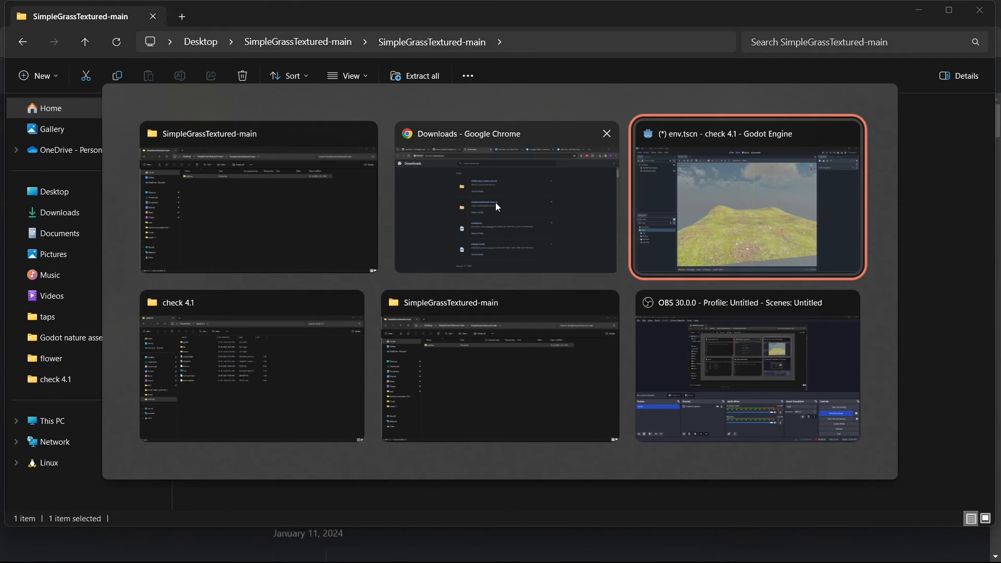
{"action": "right_click", "coordinate": [335, 374]}
{"action": "left_click", "coordinate": [351, 385]}
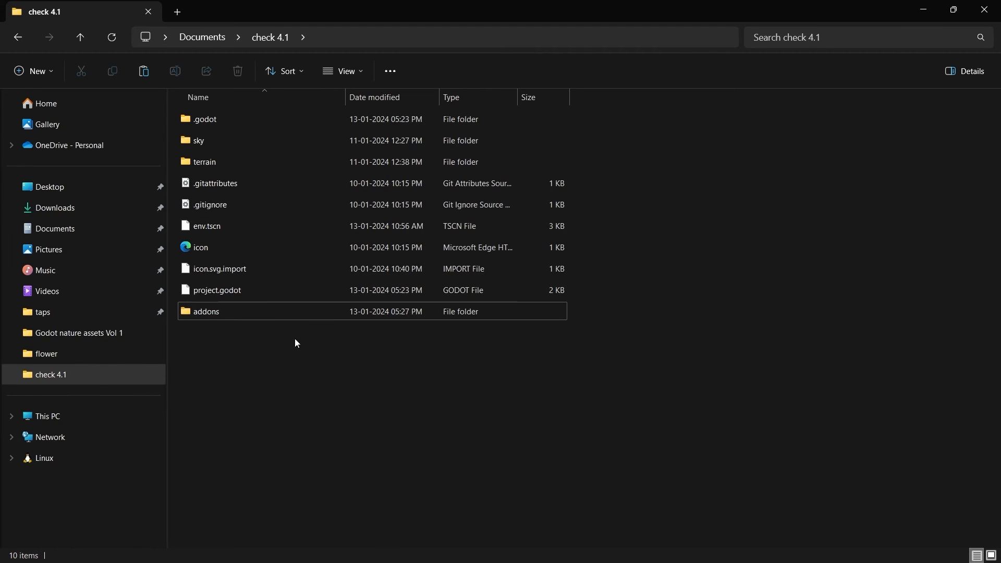
Step: Switch to Godot Engine and make sure the SimpleGrassTextured plugin is enabled in the project settings, closing them when done
{"action": "key", "text": "alt+Tab"}
{"action": "key", "text": "alt+Tab"}
{"action": "key", "text": "alt+Tab"}
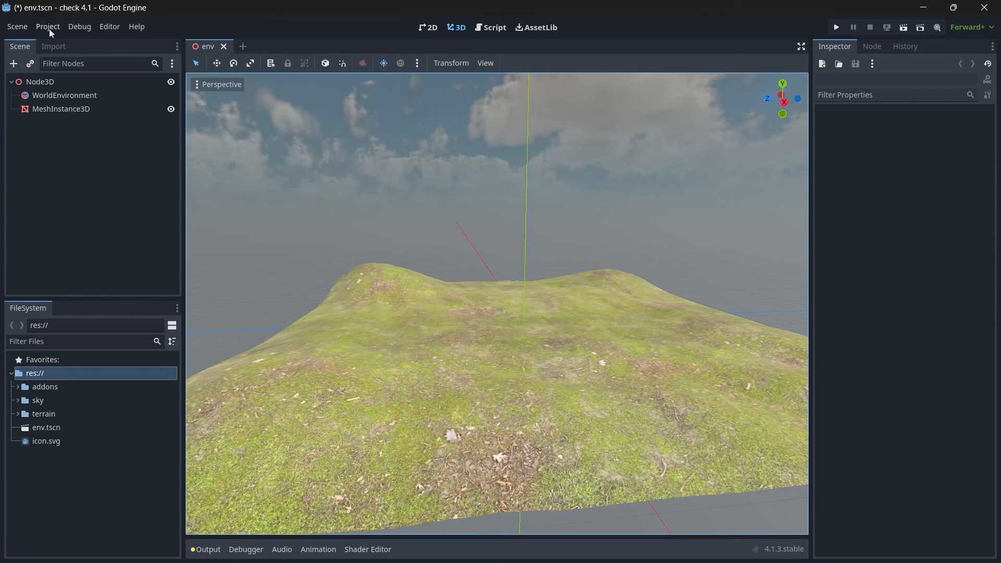
{"action": "left_click", "coordinate": [46, 27]}
{"action": "left_click", "coordinate": [68, 40]}
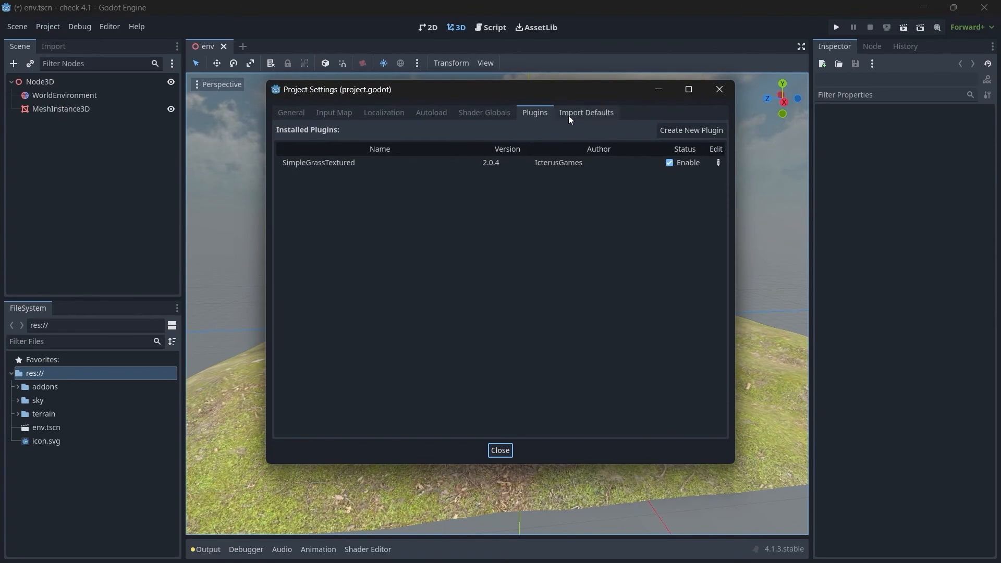
{"action": "left_click", "coordinate": [349, 163]}
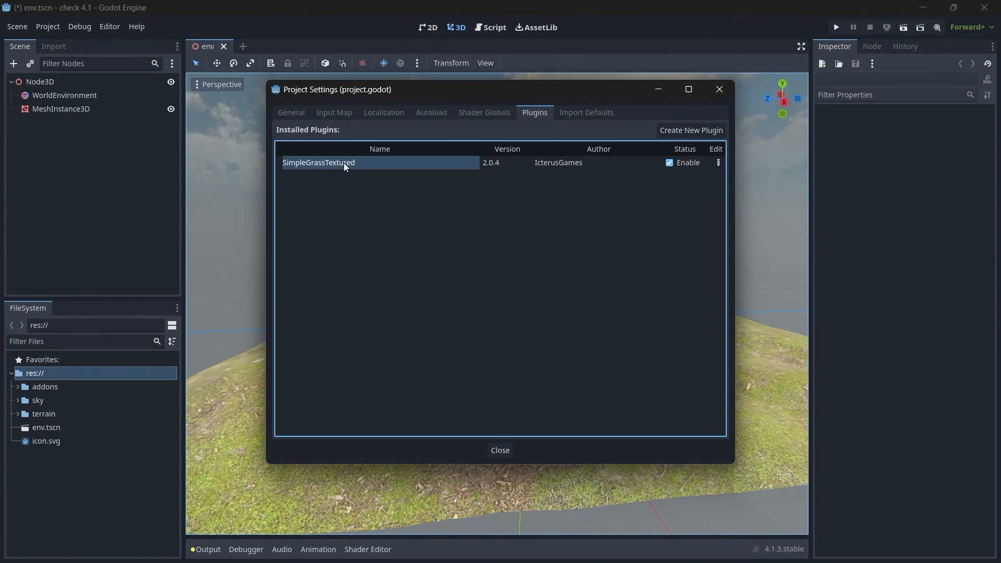
{"action": "left_click", "coordinate": [551, 165]}
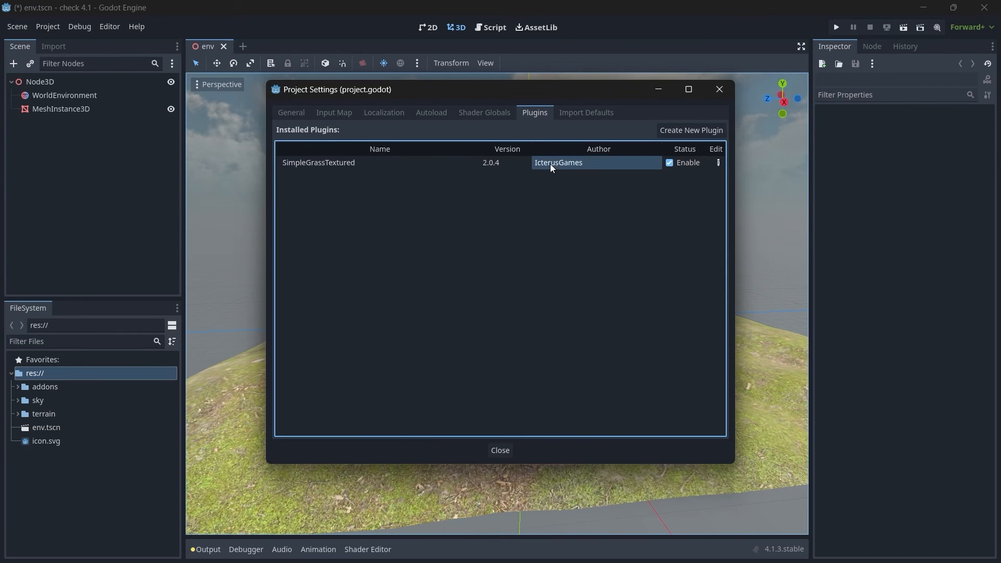
{"action": "left_click", "coordinate": [514, 161]}
{"action": "left_click", "coordinate": [678, 164]}
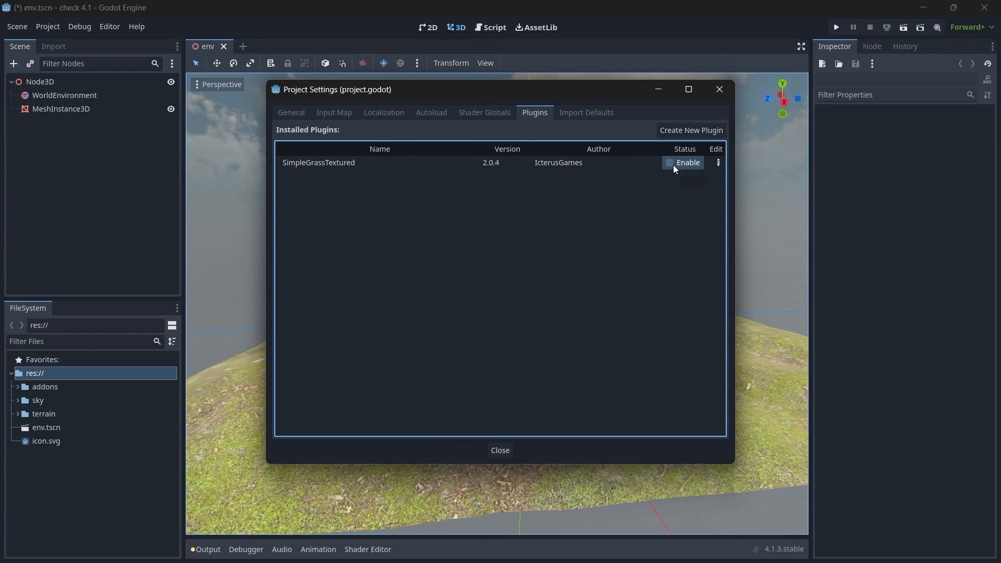
{"action": "left_click", "coordinate": [671, 164]}
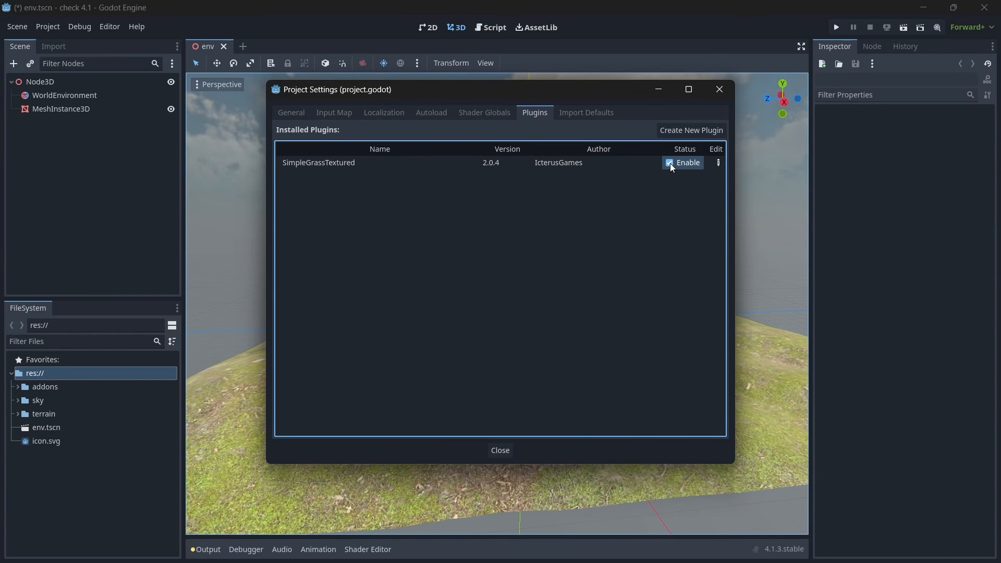
{"action": "left_click", "coordinate": [503, 452]}
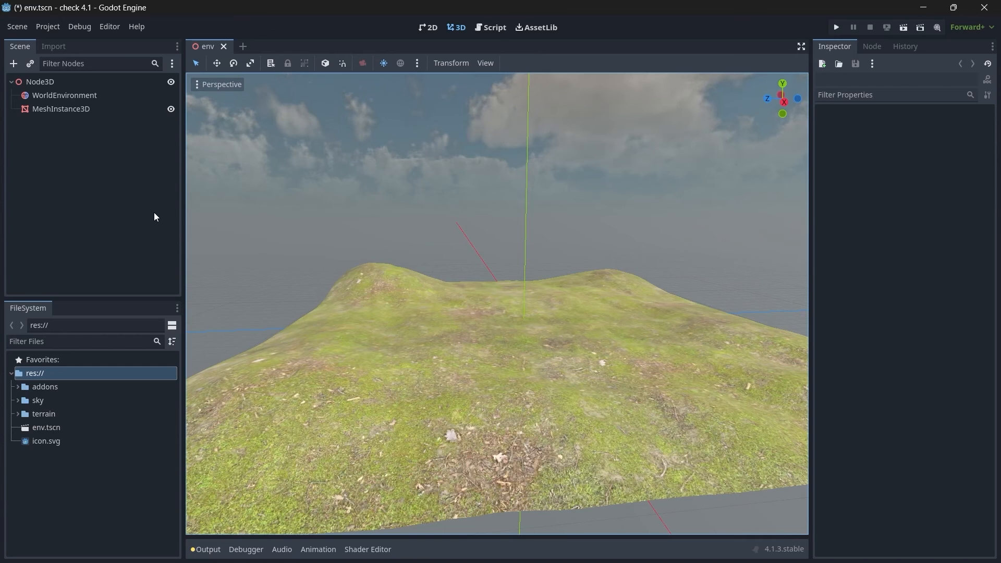
Step: Switch to Chrome and look through the asset showcase in the Godot-nature-assets repository's README
{"action": "key", "text": "alt+Tab"}
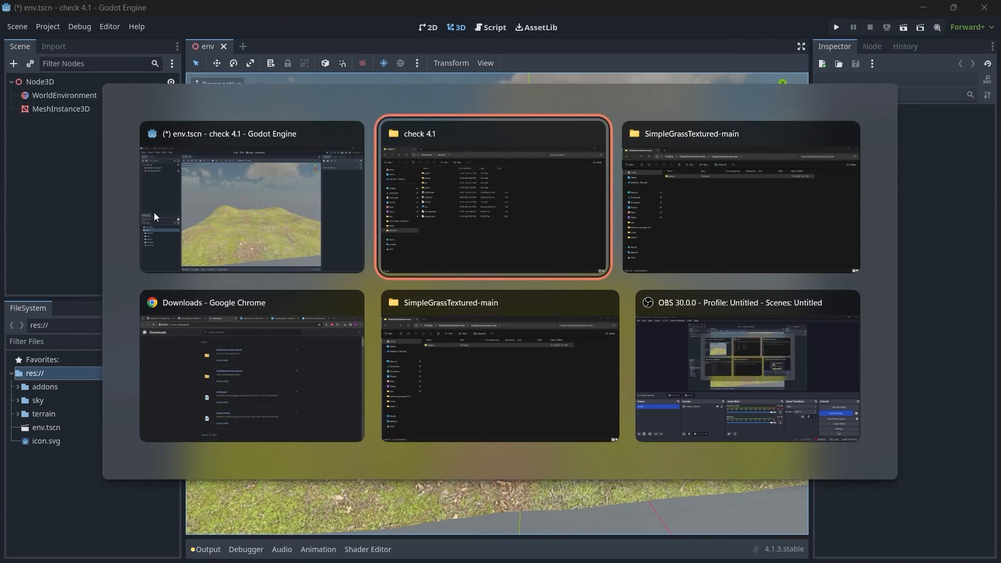
{"action": "key", "text": "alt+Tab"}
{"action": "key", "text": "alt+Tab"}
{"action": "left_click", "coordinate": [504, 13]}
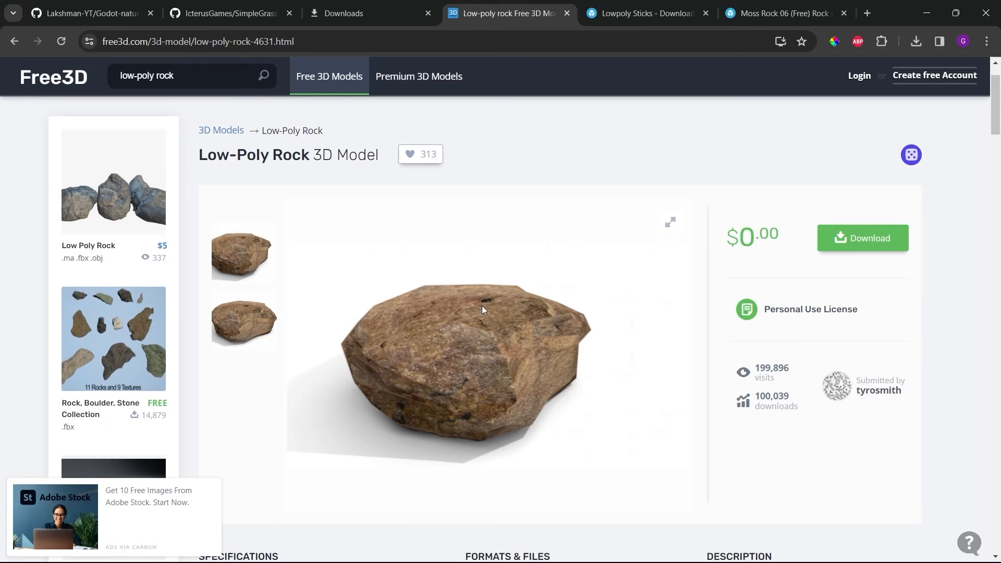
{"action": "left_click", "coordinate": [53, 7]}
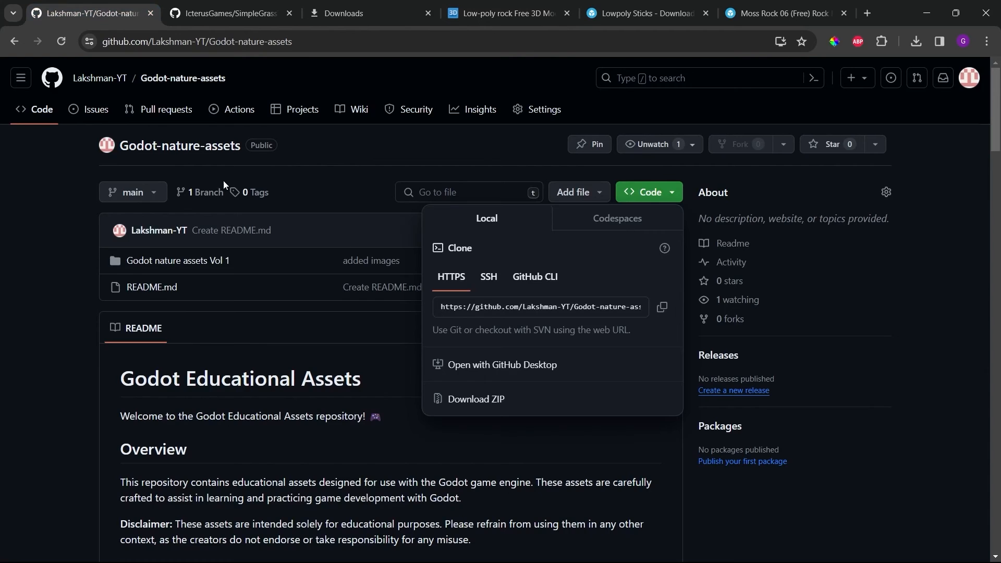
{"action": "left_click", "coordinate": [56, 286]}
{"action": "scroll", "coordinate": [99, 343], "scroll_direction": "down", "scroll_amount": 10}
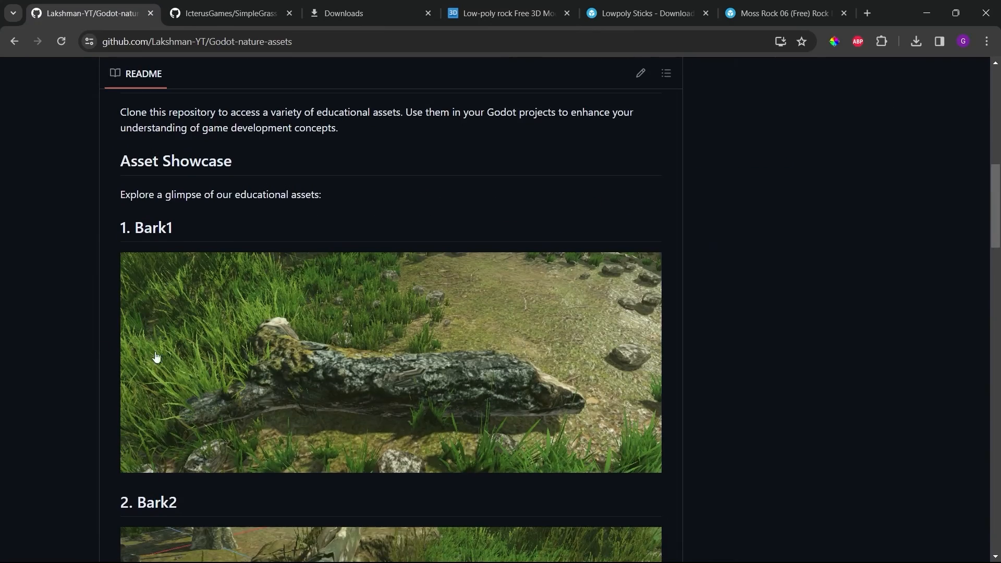
{"action": "scroll", "coordinate": [538, 377], "scroll_direction": "down", "scroll_amount": 13}
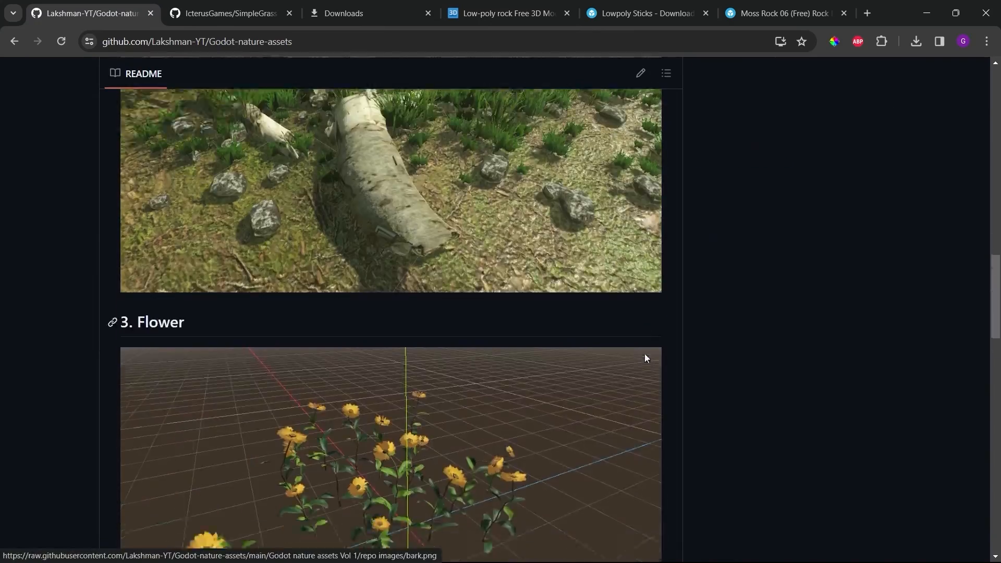
{"action": "scroll", "coordinate": [644, 358], "scroll_direction": "down", "scroll_amount": 2}
{"action": "scroll", "coordinate": [645, 358], "scroll_direction": "up", "scroll_amount": 13}
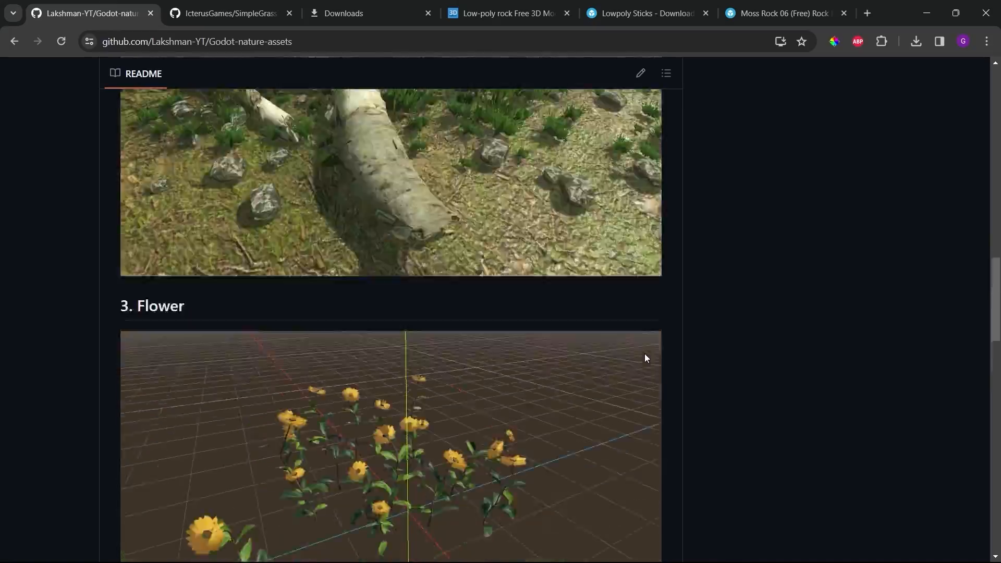
{"action": "scroll", "coordinate": [645, 358], "scroll_direction": "up", "scroll_amount": 9}
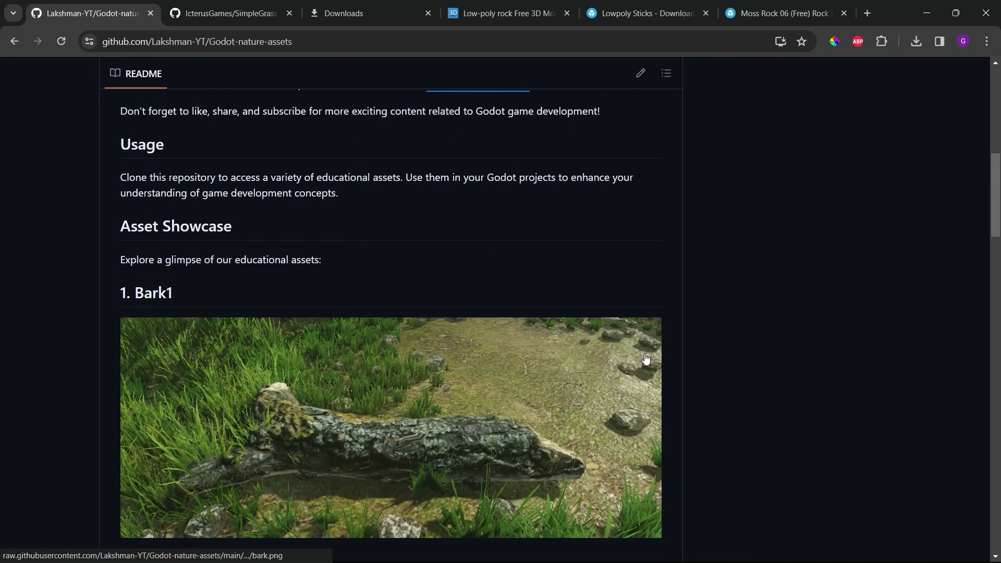
{"action": "scroll", "coordinate": [646, 359], "scroll_direction": "down", "scroll_amount": 11}
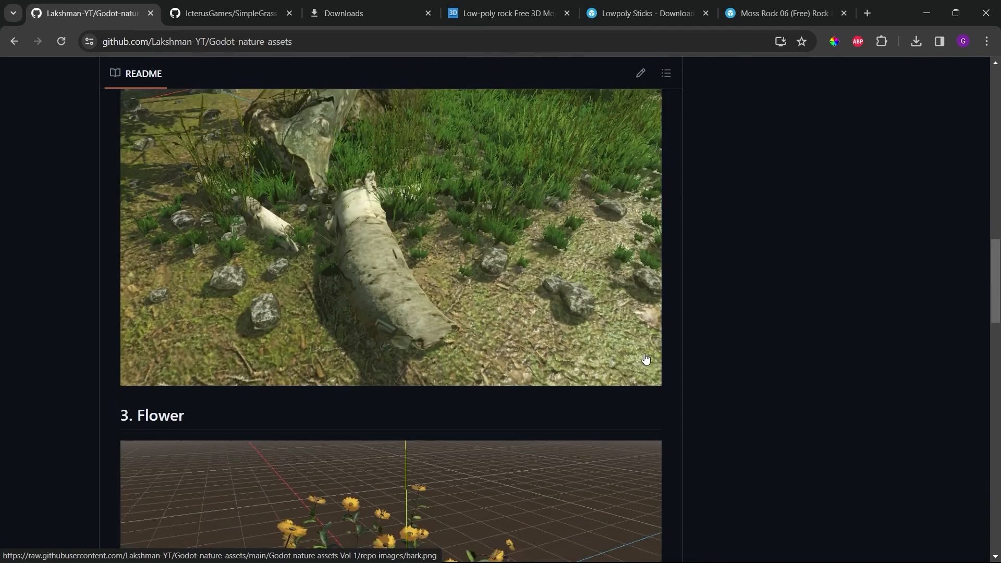
Step: Examine the source model pages for Lowpoly Sticks, Low-Poly Rock and Moss Rock 06
{"action": "key", "text": "ctrl+5"}
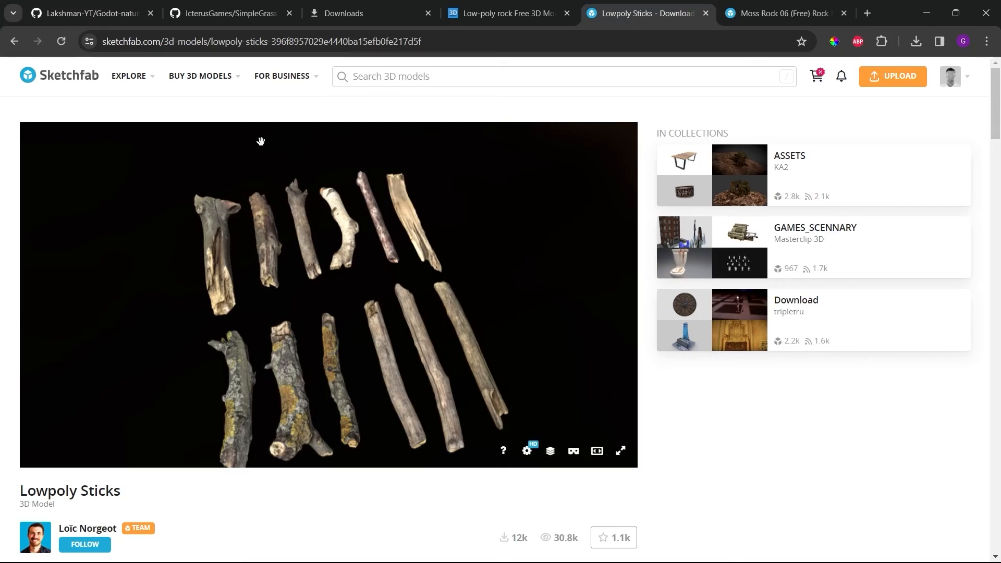
{"action": "left_click", "coordinate": [503, 11]}
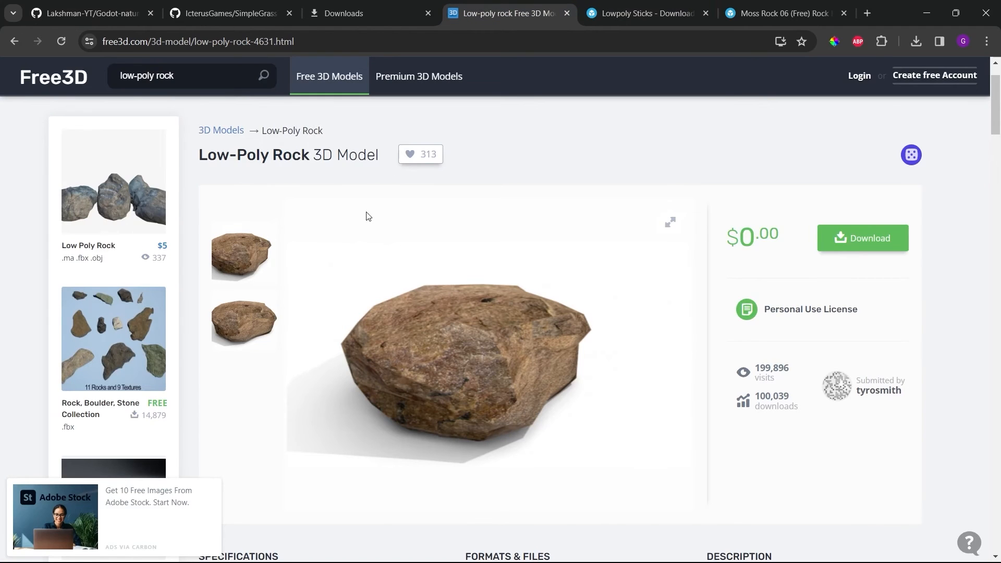
{"action": "left_click", "coordinate": [625, 9]}
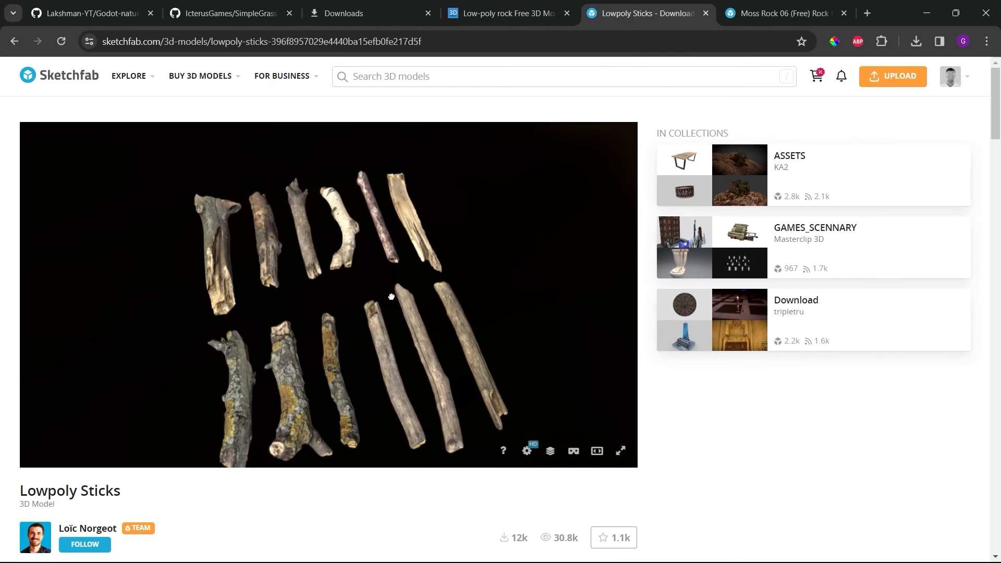
{"action": "mouse_move", "coordinate": [395, 293]}
{"action": "left_mouse_down"}
{"action": "mouse_move", "coordinate": [377, 217]}
{"action": "mouse_move", "coordinate": [424, 329]}
{"action": "left_mouse_up"}
{"action": "left_click", "coordinate": [793, 7]}
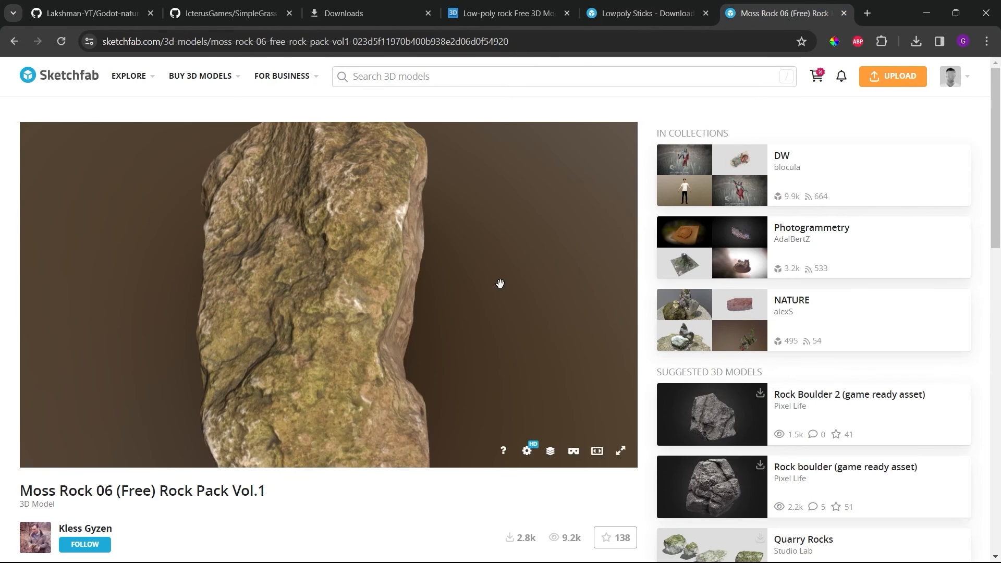
{"action": "left_click_drag", "start_coordinate": [325, 301], "coordinate": [240, 267]}
{"action": "scroll", "coordinate": [239, 267], "scroll_direction": "down", "scroll_amount": 5}
Step: Return to the Godot-nature-assets repository and view its clone and ZIP download options
{"action": "left_click", "coordinate": [92, 13]}
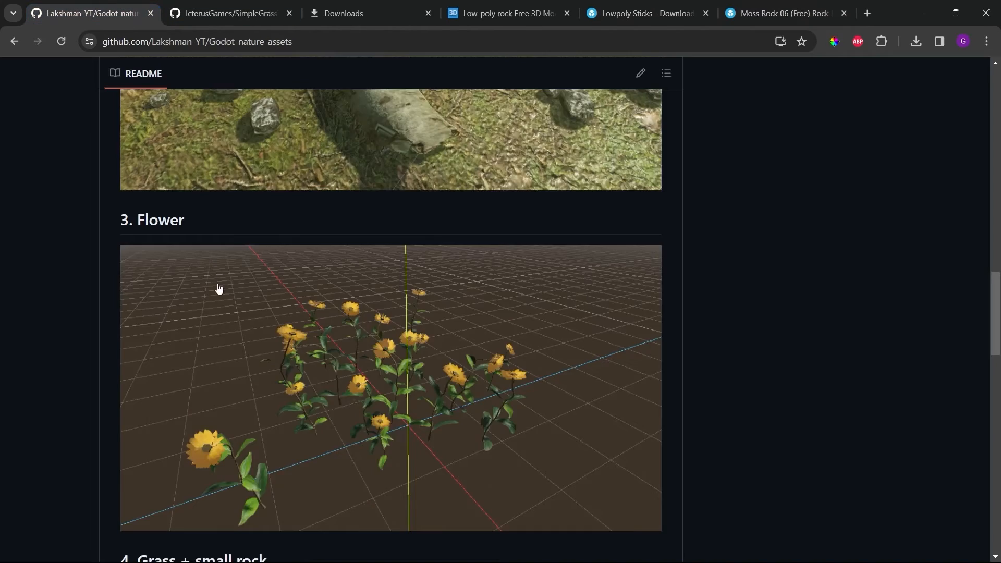
{"action": "scroll", "coordinate": [96, 312], "scroll_direction": "up", "scroll_amount": 5}
{"action": "scroll", "coordinate": [95, 316], "scroll_direction": "up", "scroll_amount": 10}
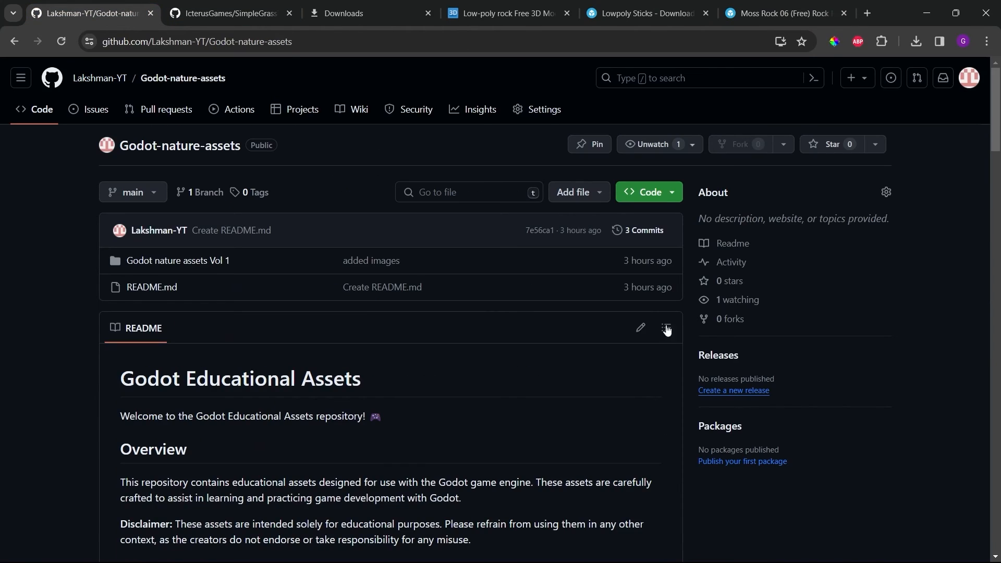
{"action": "left_click", "coordinate": [657, 193]}
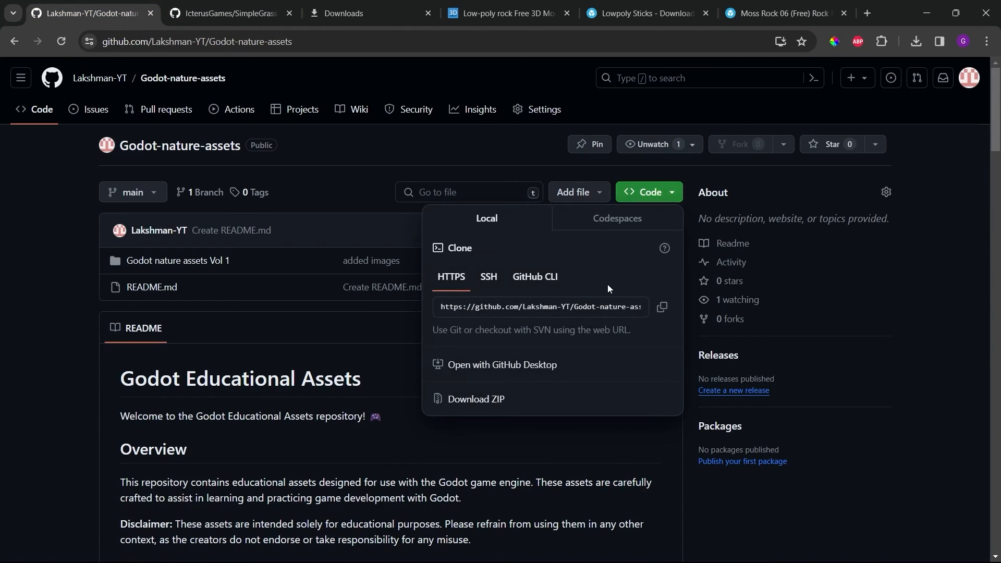
{"action": "left_click", "coordinate": [1, 373]}
Step: Open the downloaded Godot-nature-assets-main.zip and go into its Godot nature assets Vol 1 folder
{"action": "left_click", "coordinate": [309, 6]}
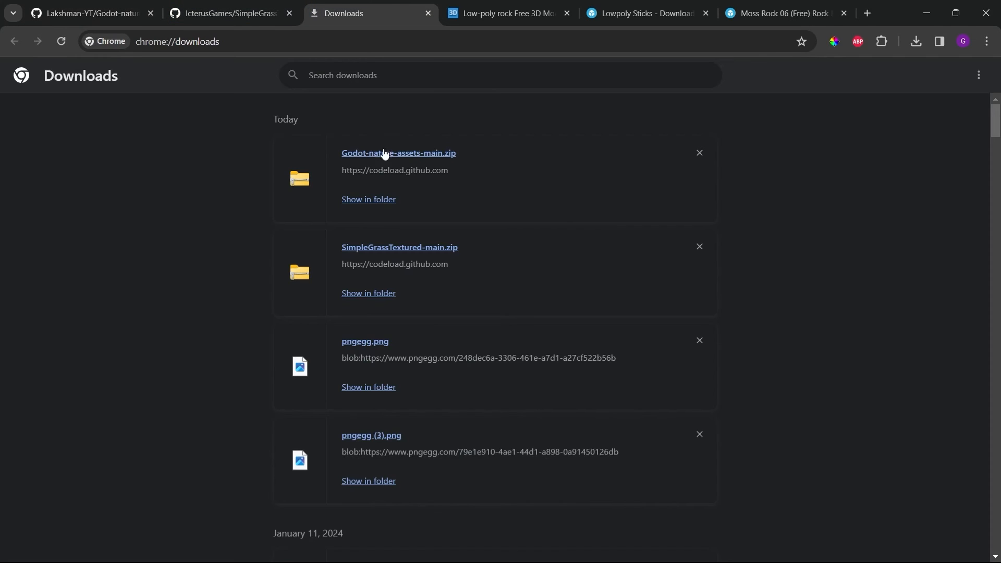
{"action": "left_click", "coordinate": [395, 156]}
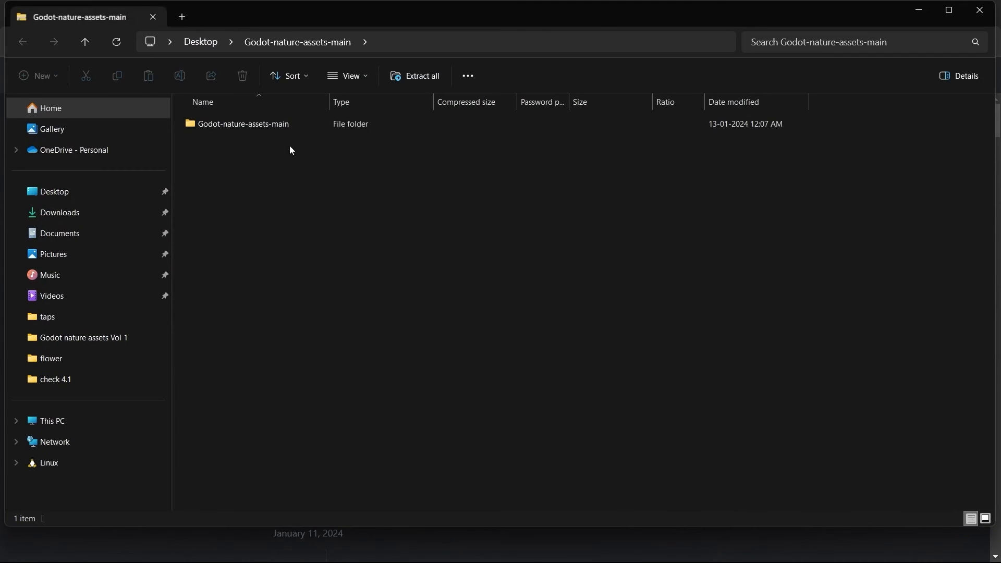
{"action": "double_click", "coordinate": [254, 127]}
{"action": "double_click", "coordinate": [255, 126]}
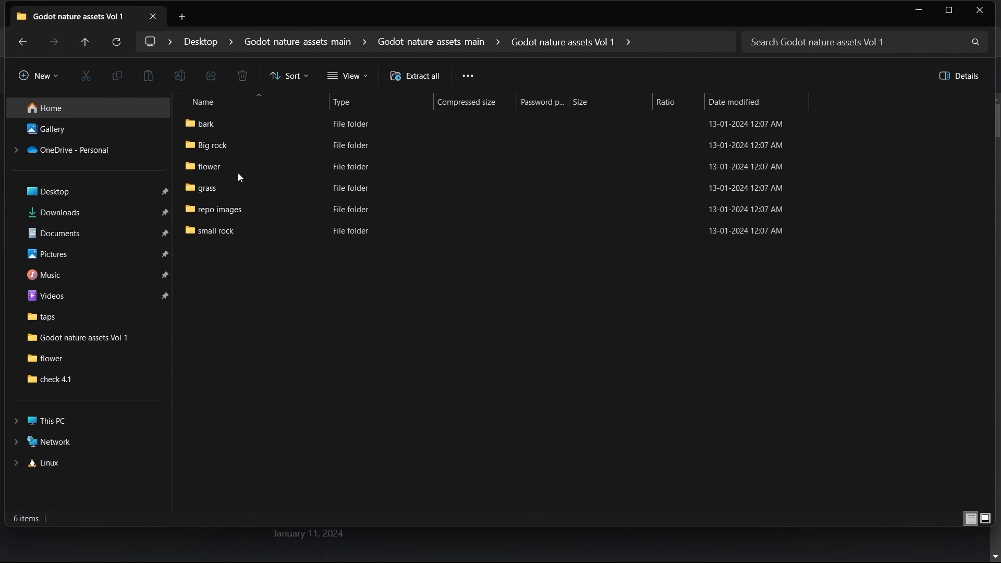
Step: Copy the bark, Big rock, flower, grass and small rock folders from Godot nature assets Vol 1
{"action": "left_click", "coordinate": [234, 231]}
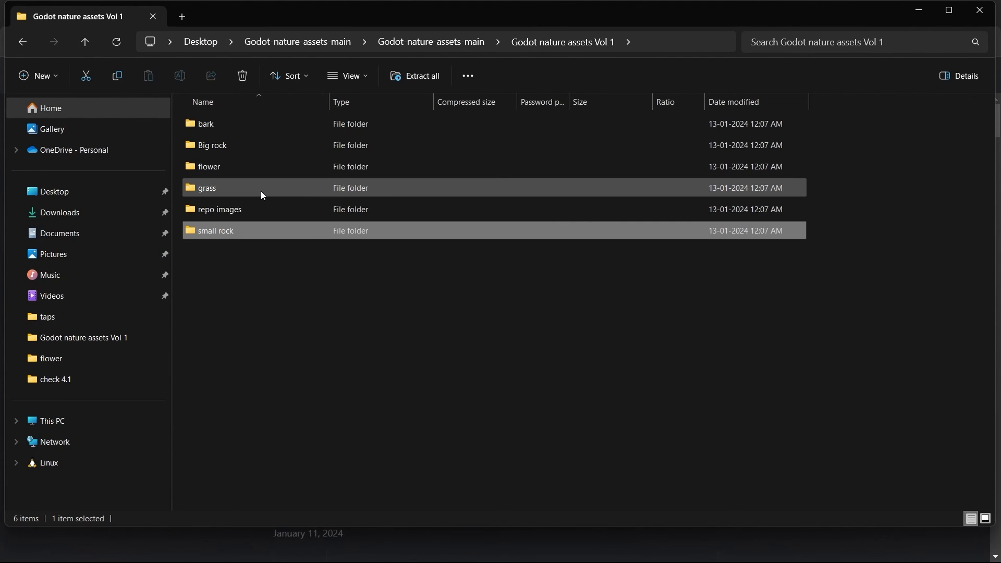
{"action": "left_click", "coordinate": [213, 188], "text": "ctrl"}
{"action": "left_click", "coordinate": [211, 170], "text": "ctrl"}
{"action": "left_click", "coordinate": [217, 146], "text": "ctrl"}
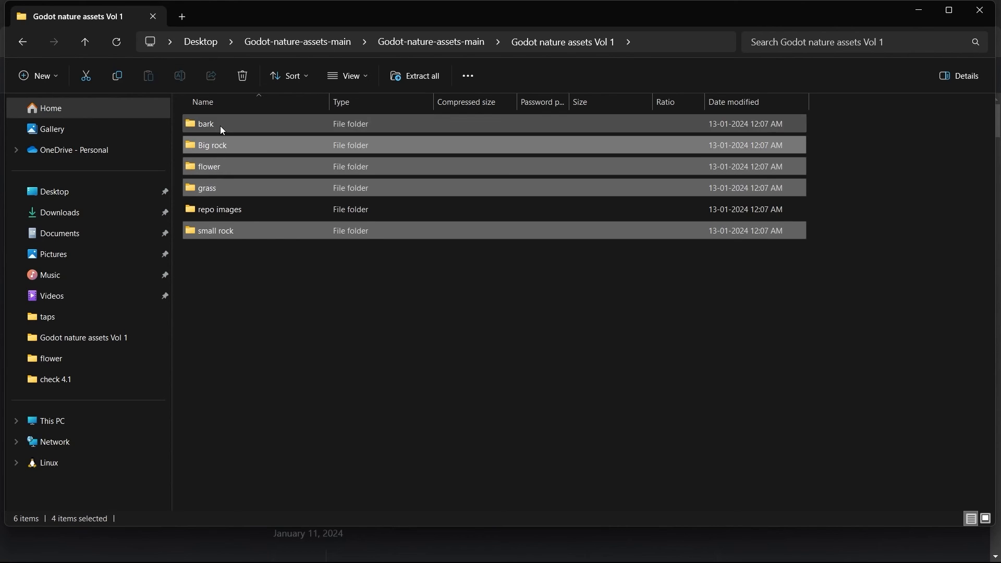
{"action": "left_click", "coordinate": [222, 129], "text": "ctrl"}
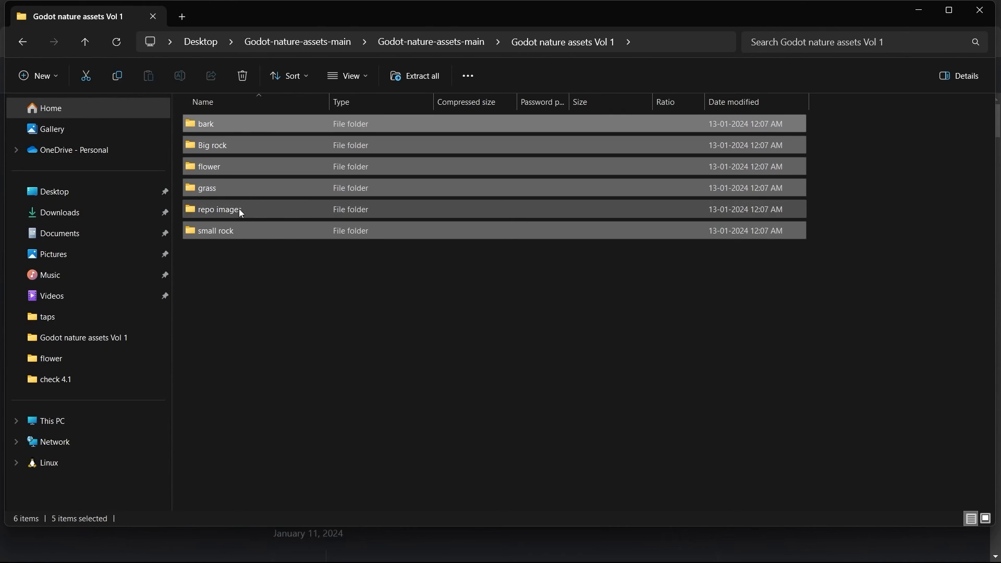
{"action": "right_click", "coordinate": [212, 187]}
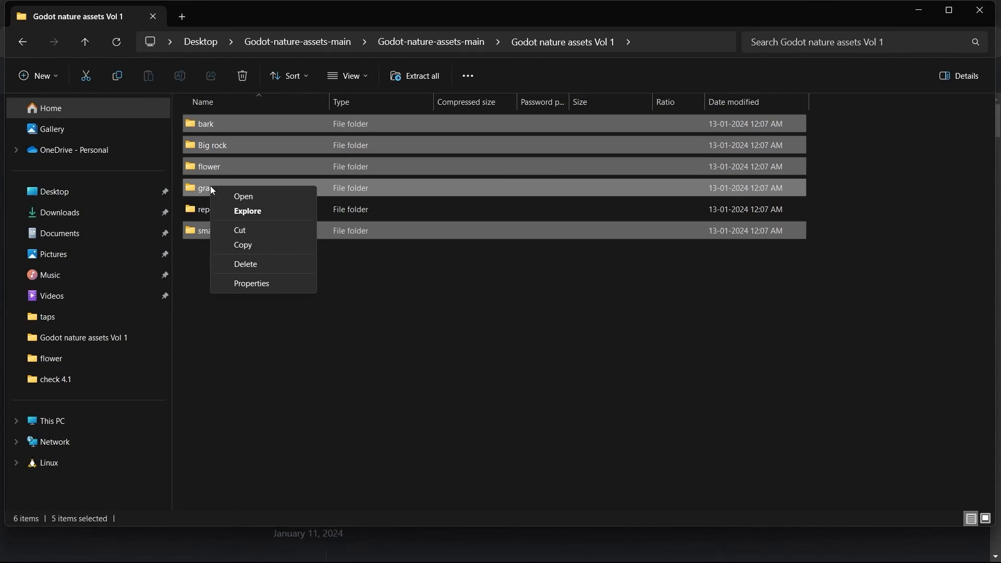
{"action": "left_click", "coordinate": [255, 245]}
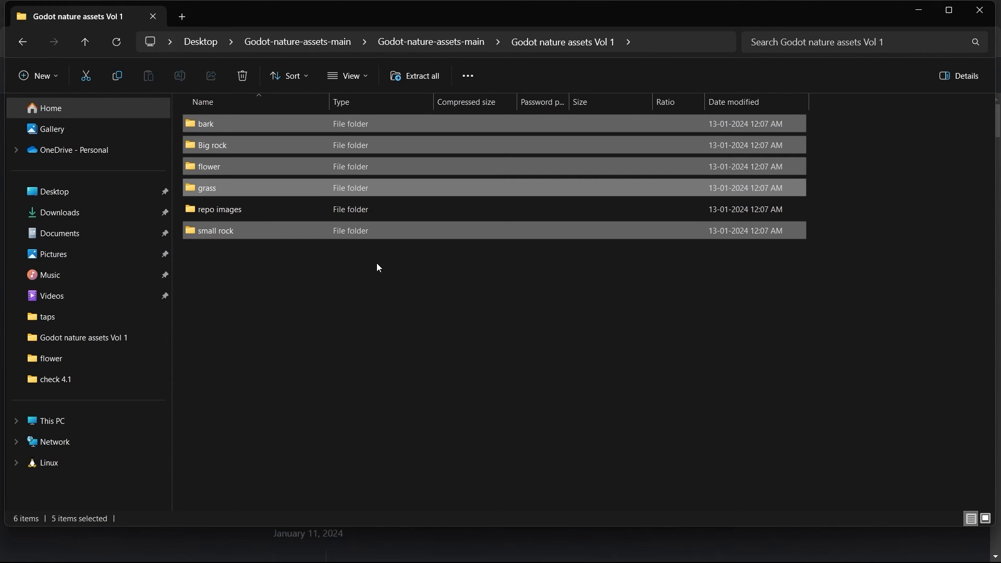
Step: Switch to the check 4.1 project folder and paste the copied asset folders there
{"action": "key", "text": "alt+Tab"}
{"action": "key", "text": "alt+Tab"}
{"action": "key", "text": "alt+Tab"}
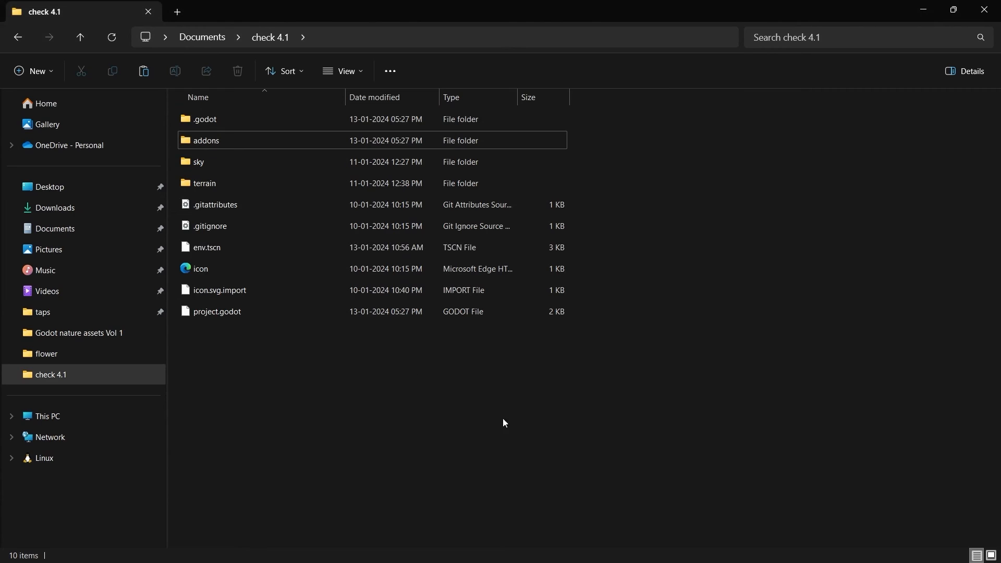
{"action": "right_click", "coordinate": [391, 415]}
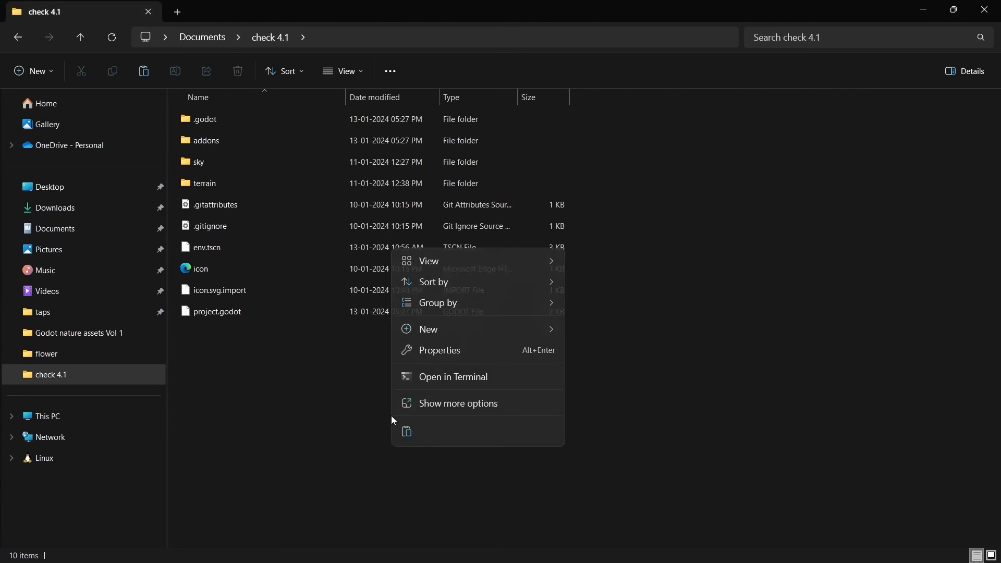
{"action": "left_click", "coordinate": [410, 436]}
{"action": "left_click", "coordinate": [658, 421]}
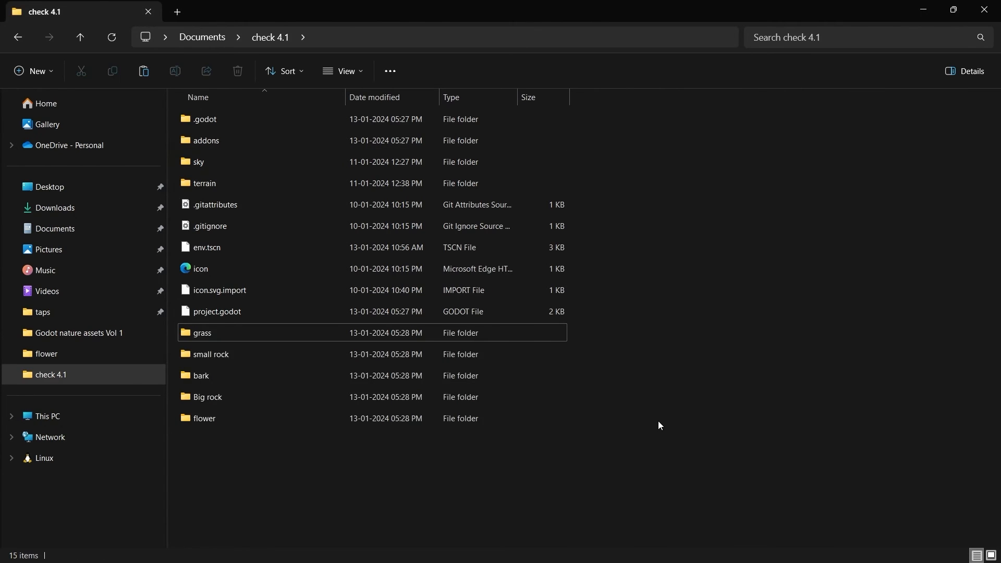
Step: Switch to Godot and add a SimpleGrassTextured node as a child of the root Node3D
{"action": "key", "text": "alt+Tab"}
{"action": "key", "text": "alt+Tab"}
{"action": "key", "text": "alt+Tab"}
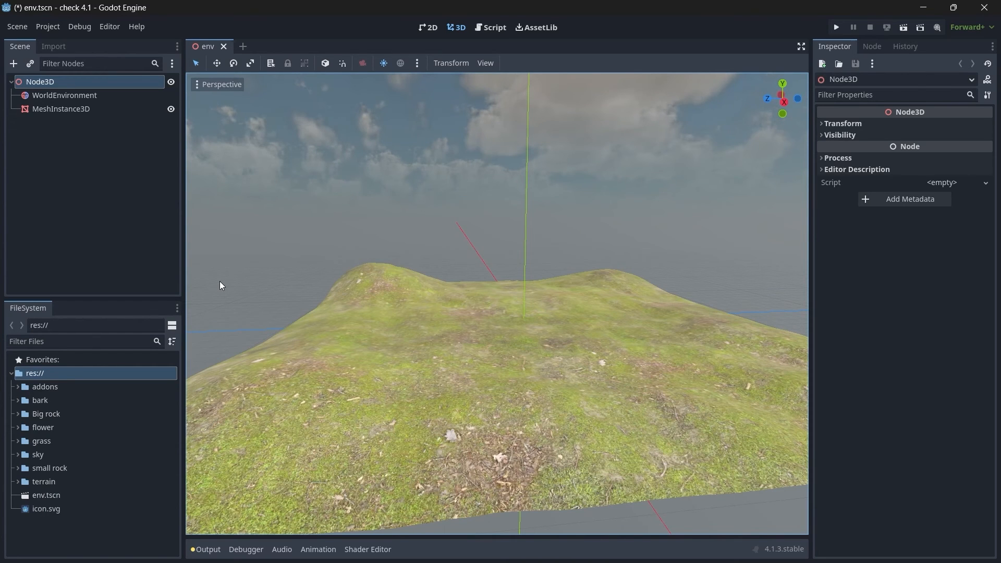
{"action": "left_click", "coordinate": [95, 179]}
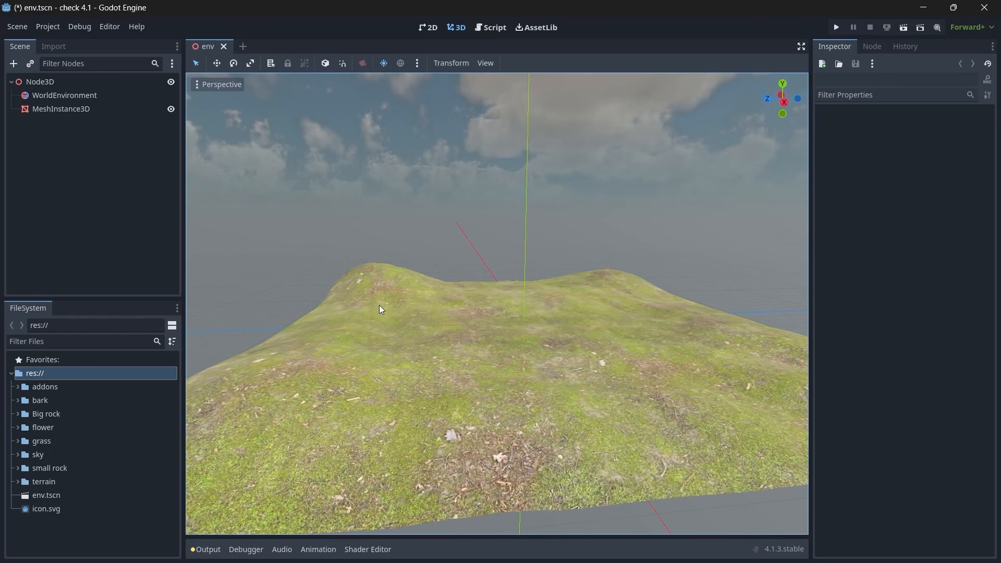
{"action": "left_click", "coordinate": [49, 81]}
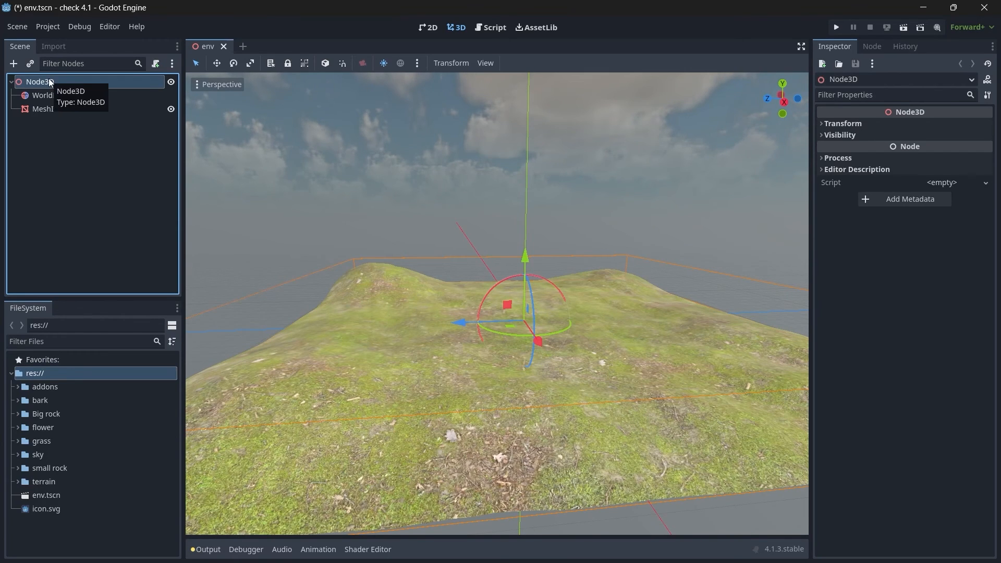
{"action": "key", "text": "ctrl+a"}
{"action": "type", "text": "simple"}
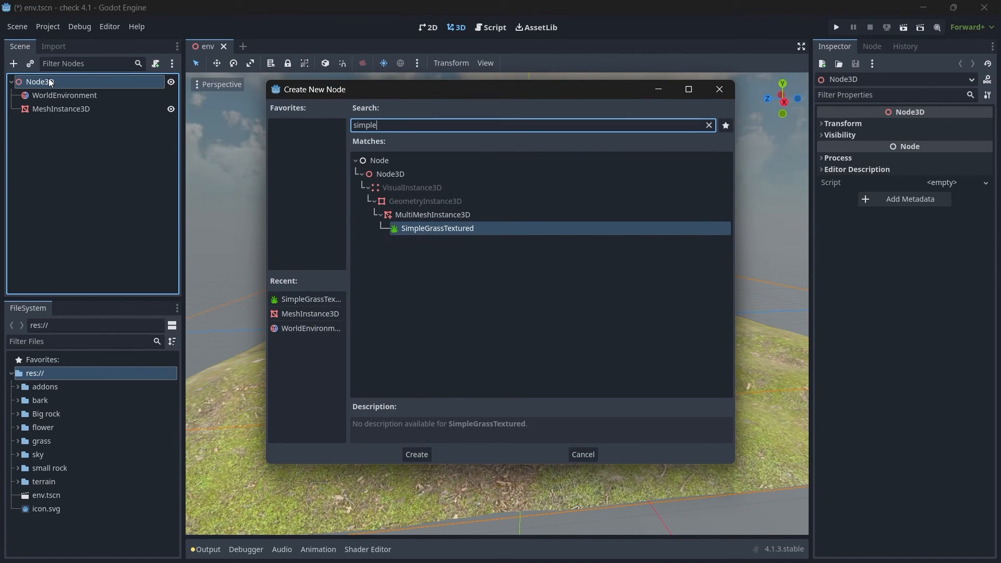
{"action": "key", "text": "Return"}
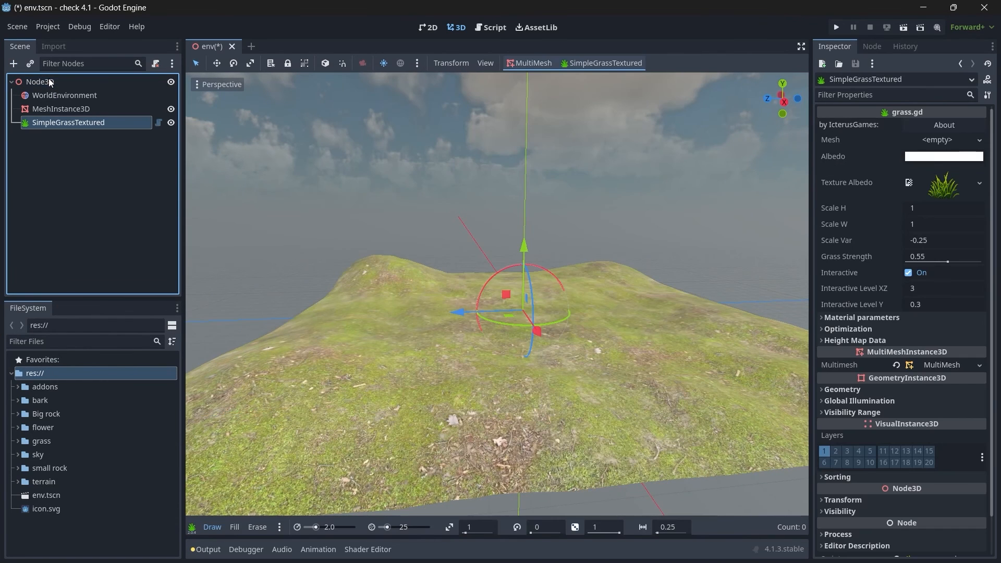
Step: Rename the SimpleGrassTextured node as grass1
{"action": "double_click", "coordinate": [75, 127]}
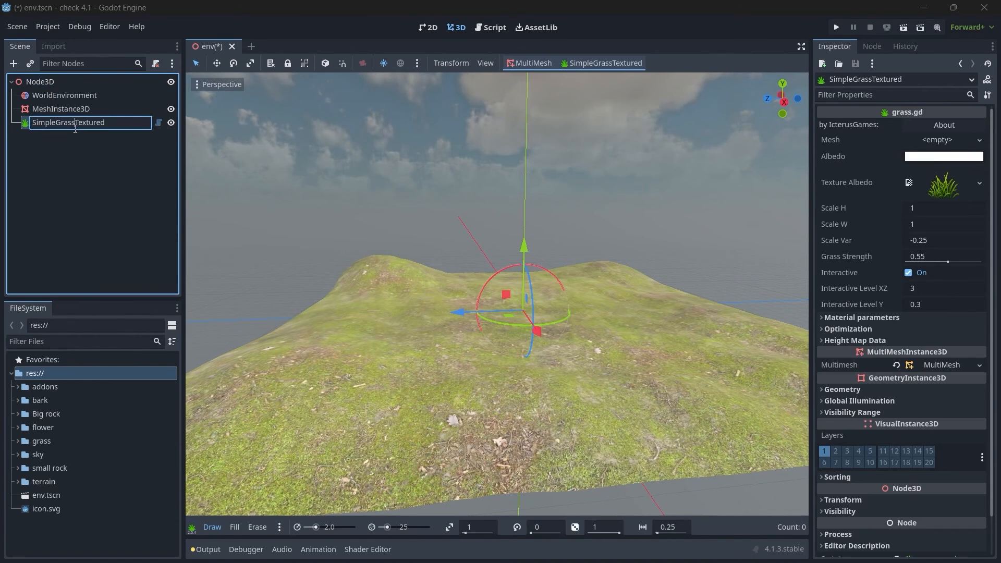
{"action": "type", "text": "grass1"}
{"action": "key", "text": "Return"}
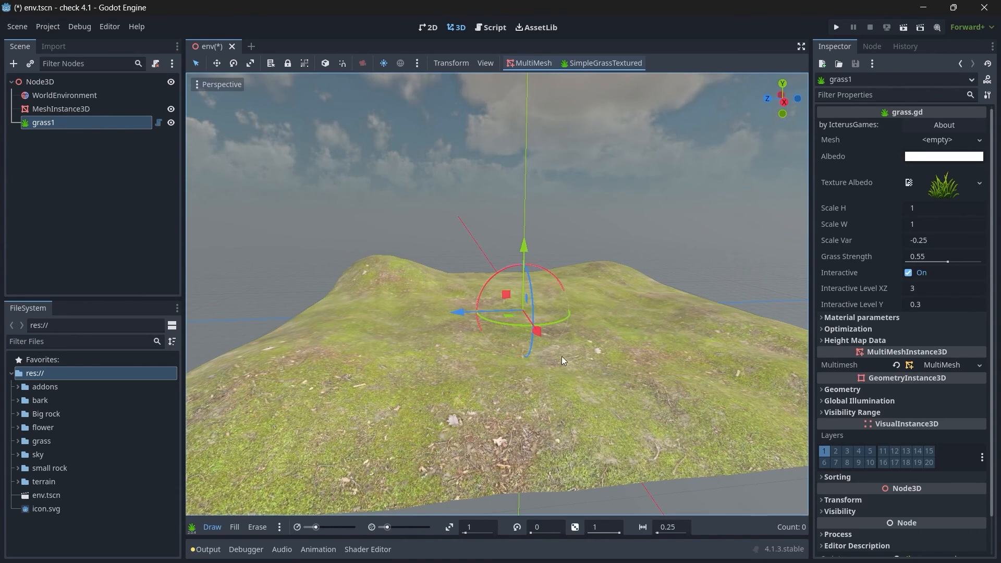
Step: Rename the MeshInstance3D node as terrain
{"action": "left_click", "coordinate": [47, 111]}
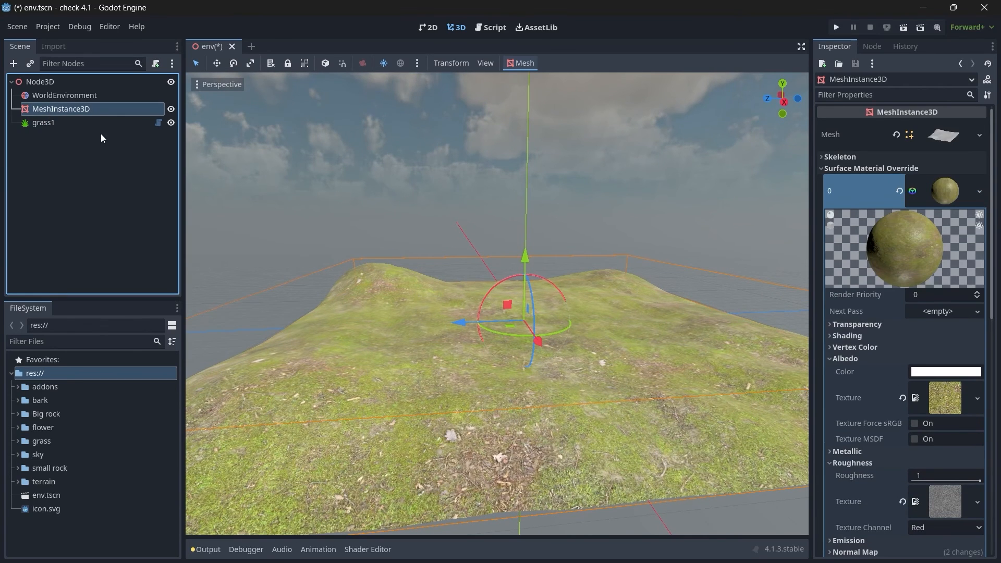
{"action": "left_click", "coordinate": [75, 108]}
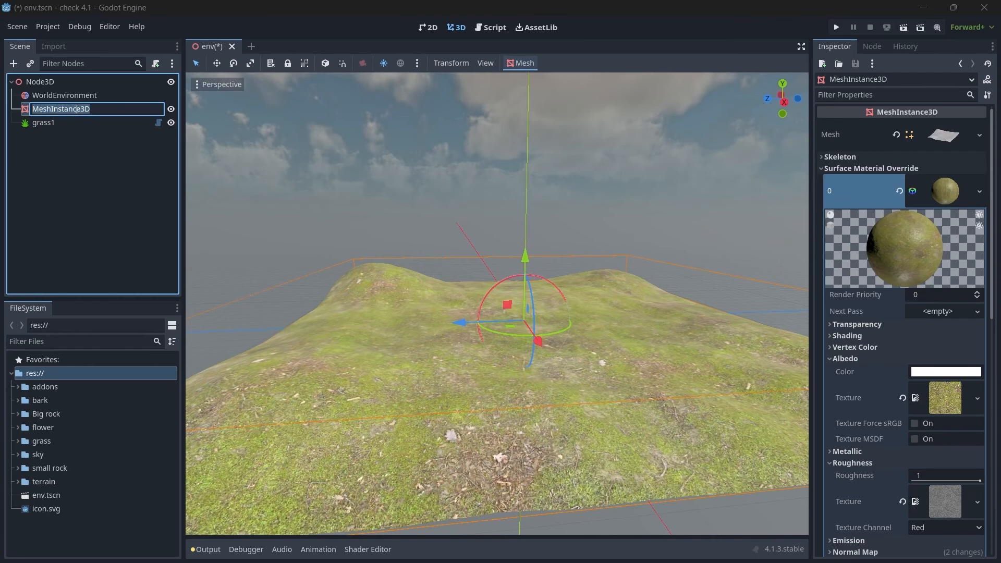
{"action": "type", "text": "terrain"}
{"action": "key", "text": "Return"}
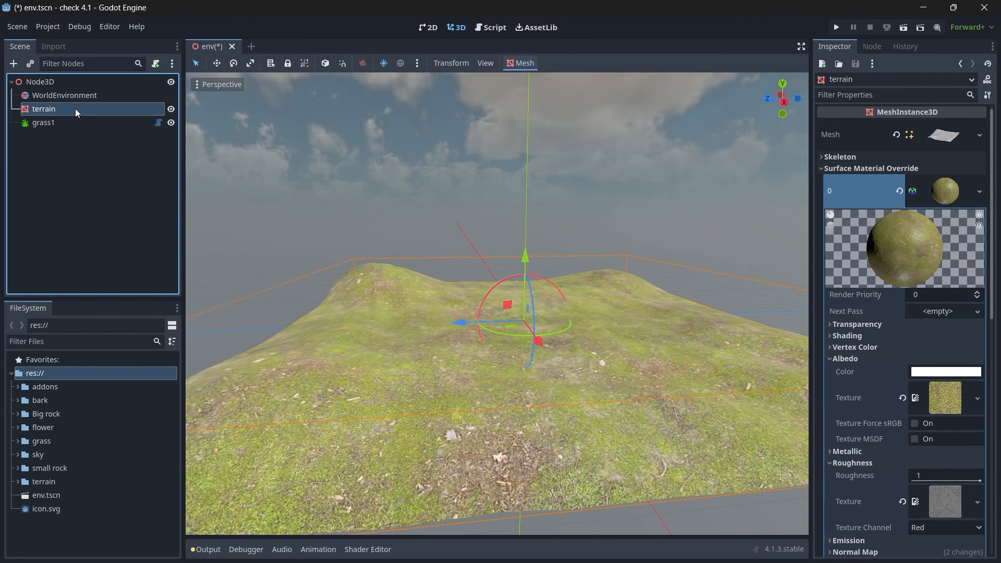
Step: Create a trimesh static body for the terrain mesh and select its CollisionShape3D, leaving the shape's position unchanged
{"action": "left_click", "coordinate": [519, 64]}
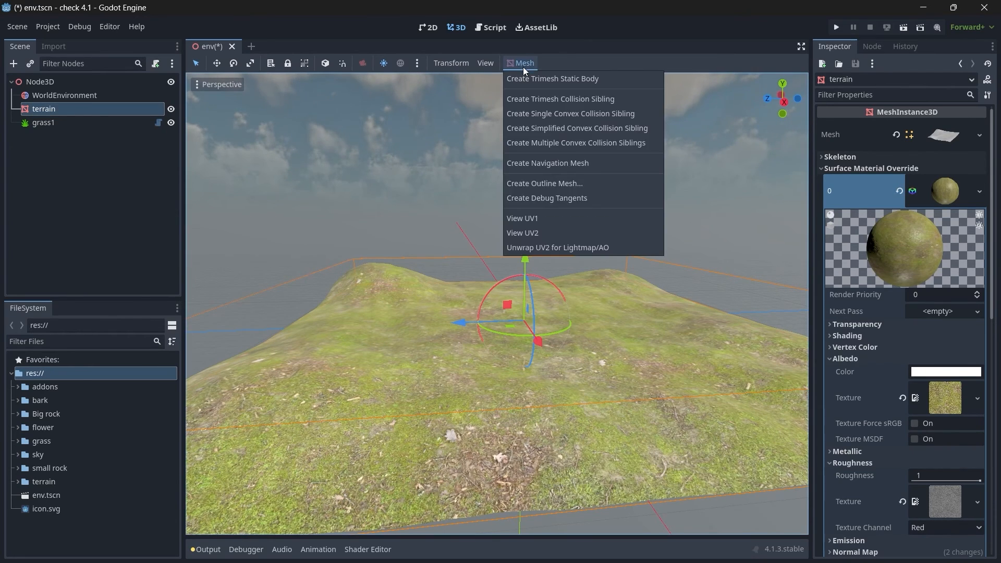
{"action": "left_click", "coordinate": [587, 80]}
{"action": "left_click", "coordinate": [99, 136]}
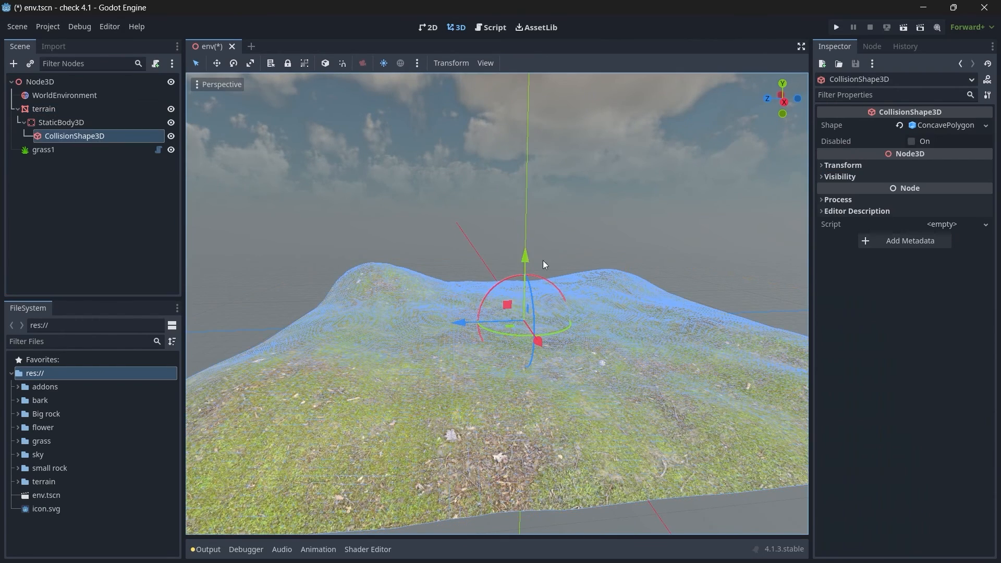
{"action": "left_click_drag", "start_coordinate": [526, 259], "coordinate": [568, 222]}
{"action": "right_click", "coordinate": [569, 229]}
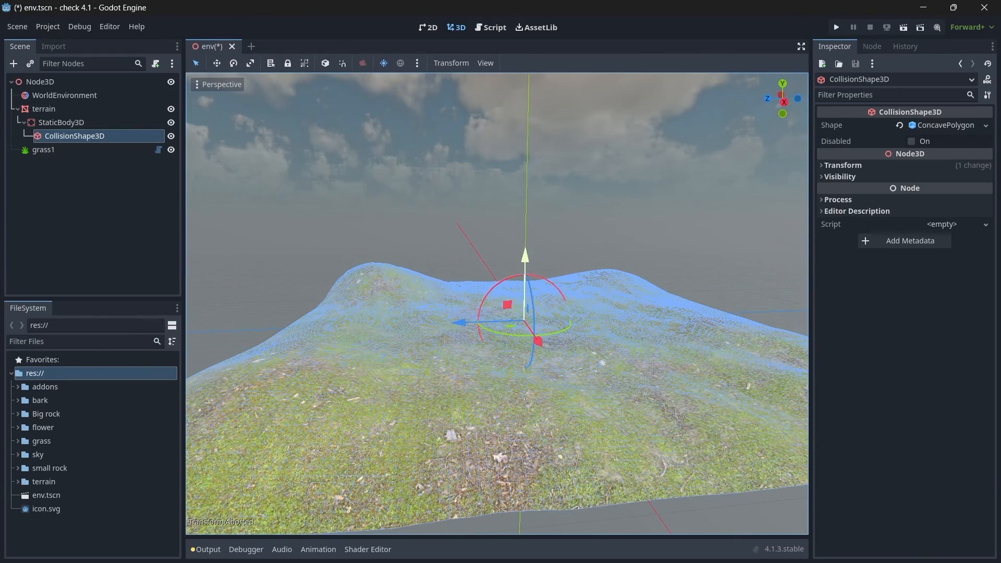
Step: Load grass.obj from the project's grass folder as the mesh of the grass1 node
{"action": "left_click", "coordinate": [40, 151]}
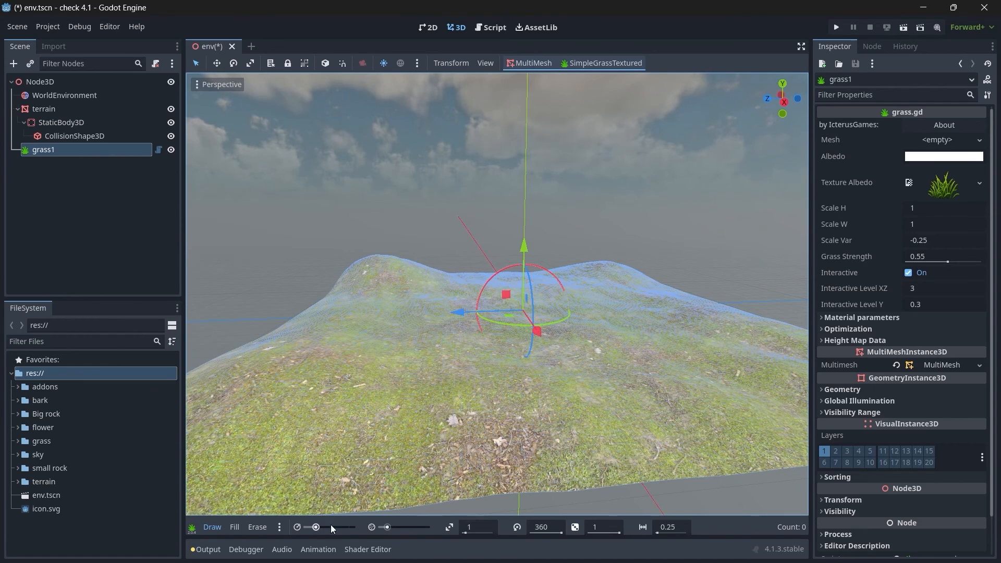
{"action": "scroll", "coordinate": [469, 394], "scroll_direction": "up", "scroll_amount": 3}
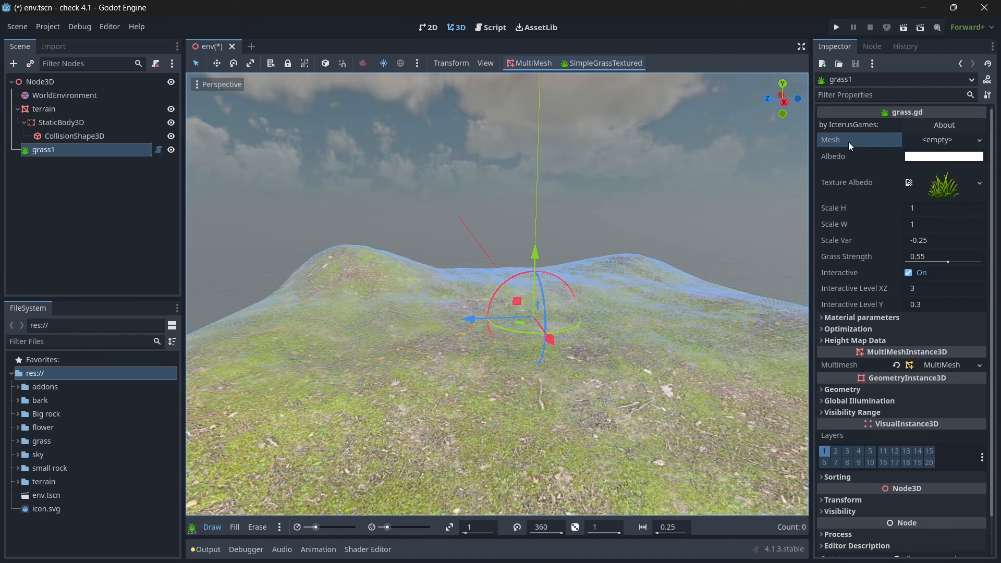
{"action": "left_click", "coordinate": [930, 141]}
{"action": "left_click", "coordinate": [900, 387]}
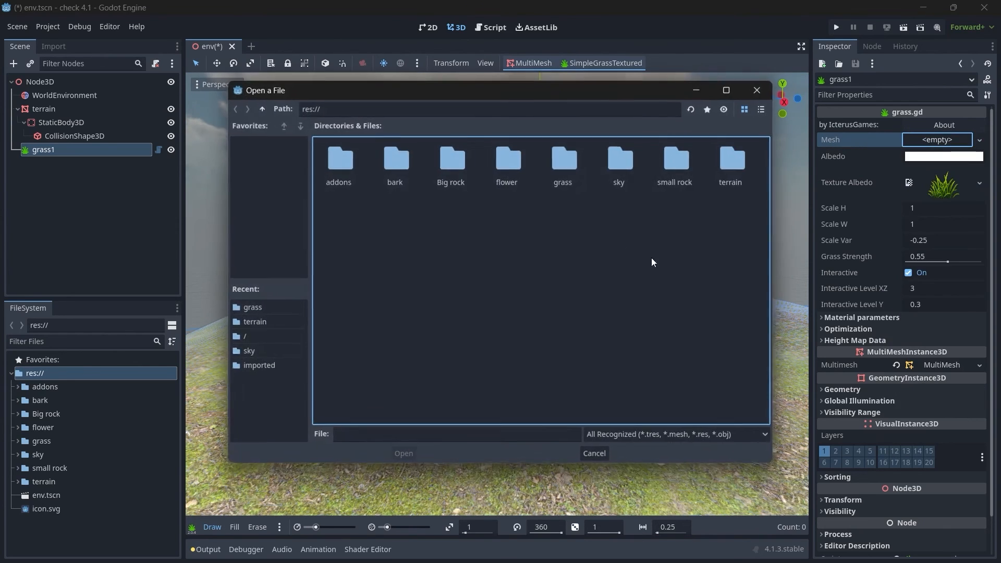
{"action": "double_click", "coordinate": [562, 170]}
{"action": "left_click", "coordinate": [346, 165]}
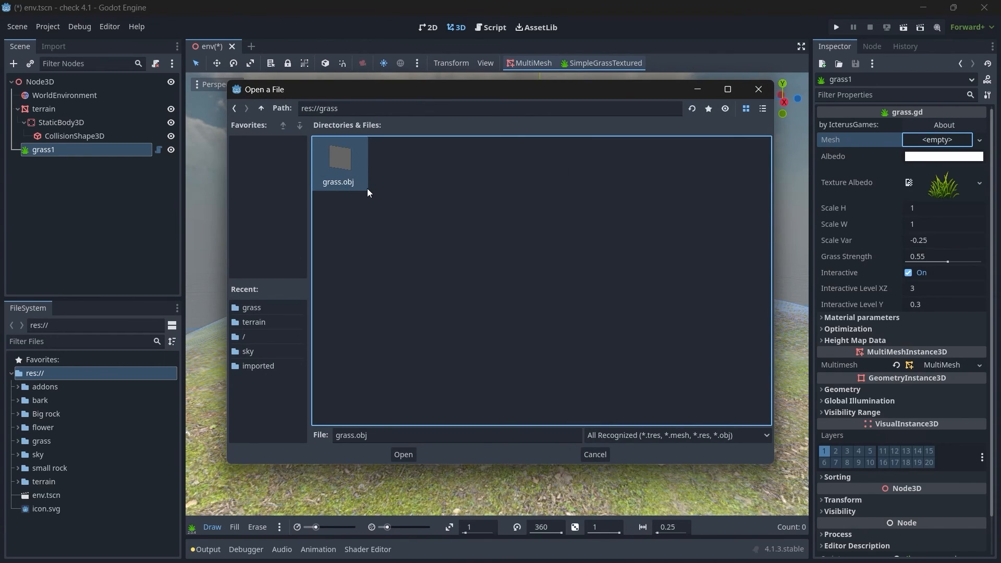
{"action": "left_click", "coordinate": [402, 458]}
Step: Paint a first short stroke of grass near the middle of the terrain
{"action": "left_click_drag", "start_coordinate": [543, 348], "coordinate": [430, 340]}
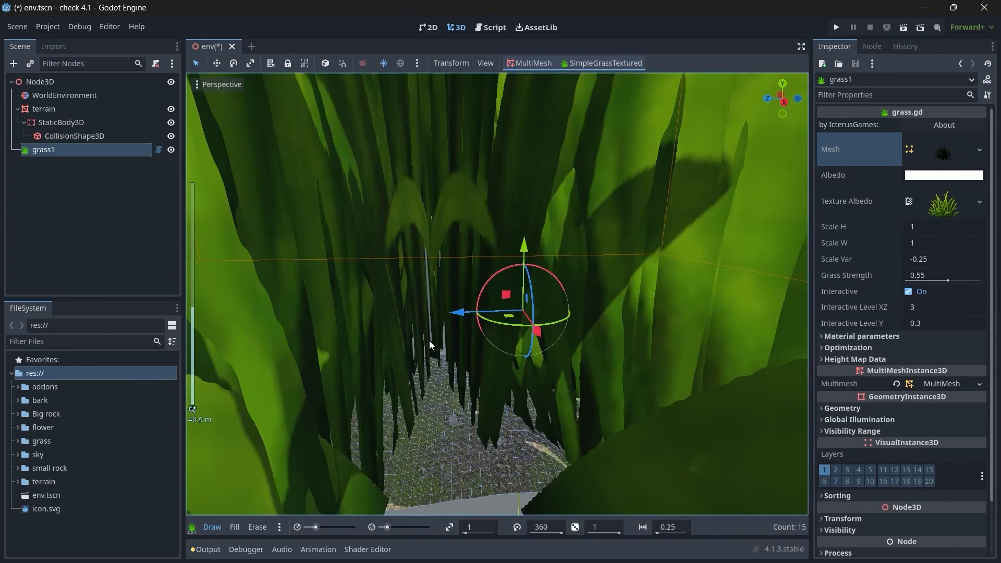
{"action": "scroll", "coordinate": [685, 248], "scroll_direction": "down", "scroll_amount": 4}
{"action": "left_click_drag", "start_coordinate": [789, 107], "coordinate": [790, 150]}
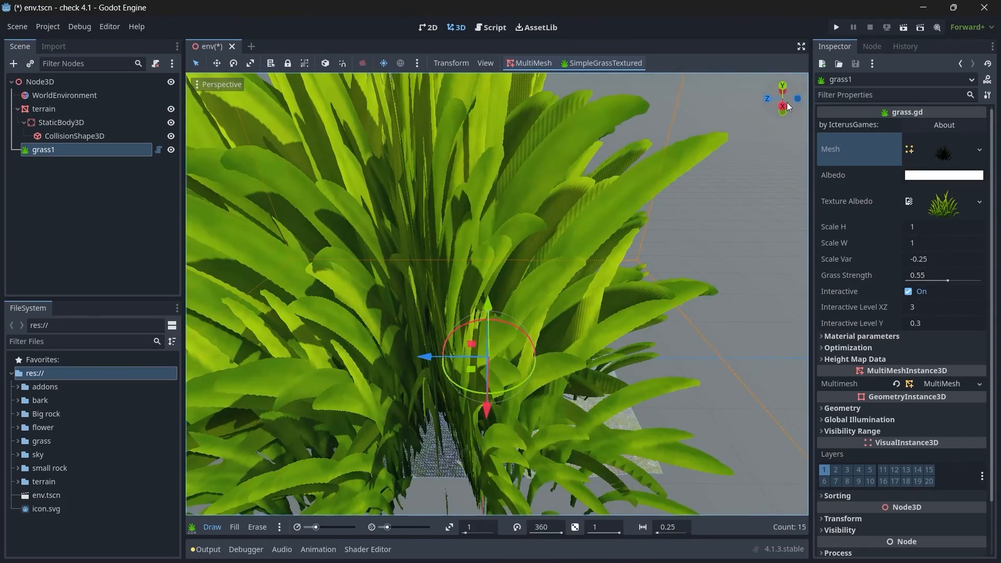
Step: Set both Scale H and Scale W of the grass1 node to 0.02
{"action": "left_click", "coordinate": [843, 233]}
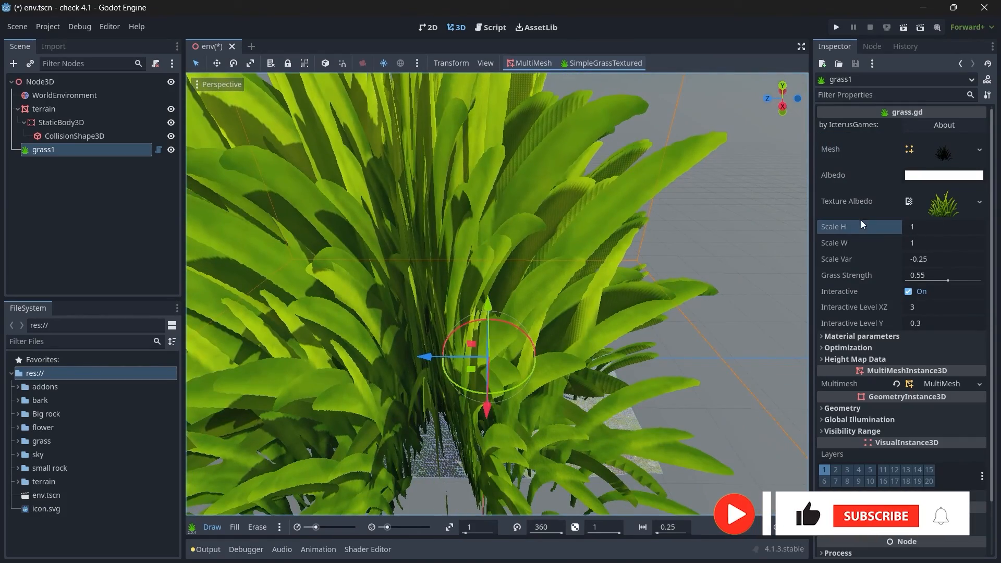
{"action": "left_click", "coordinate": [845, 243]}
{"action": "left_click", "coordinate": [932, 227]}
{"action": "type", "text": ".02"}
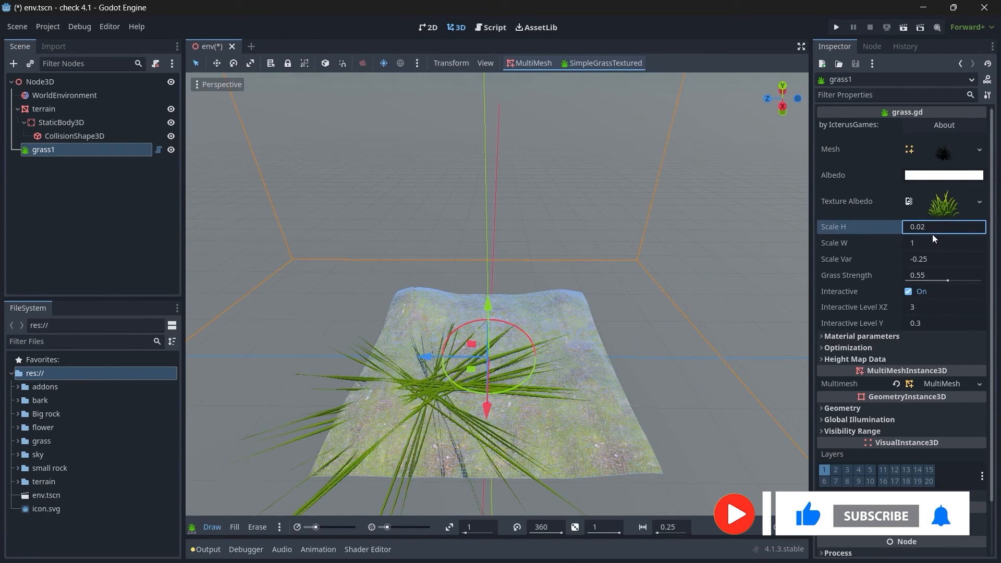
{"action": "left_click", "coordinate": [934, 241]}
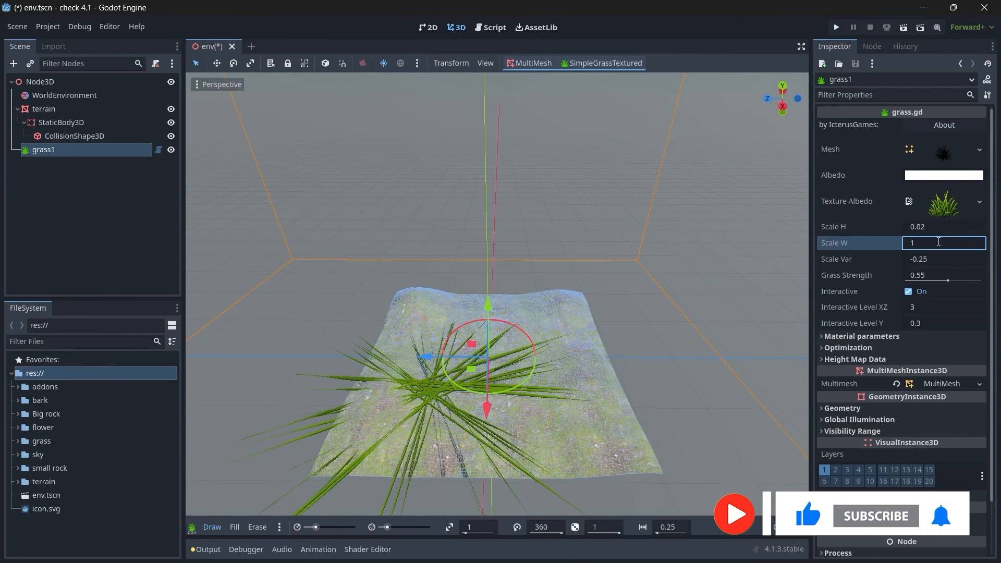
{"action": "type", "text": "0.02"}
{"action": "key", "text": "Return"}
Step: Paint more grass around the existing clumps to form a wider, denser patch on the terrain
{"action": "scroll", "coordinate": [489, 364], "scroll_direction": "up", "scroll_amount": 8}
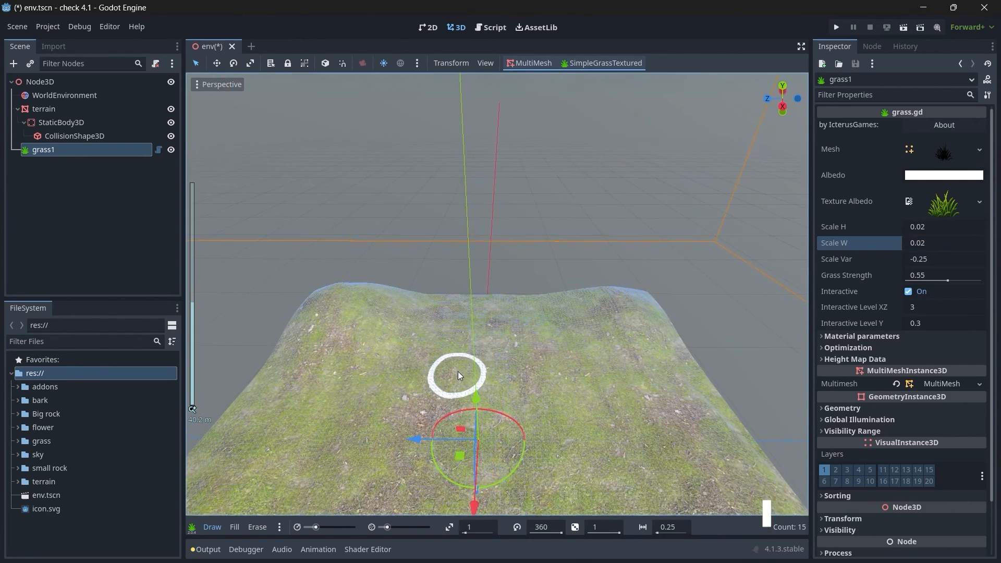
{"action": "key", "text": "w"}
{"action": "right_click_drag", "start_coordinate": [476, 376], "coordinate": [499, 290]}
{"action": "key", "text": "w"}
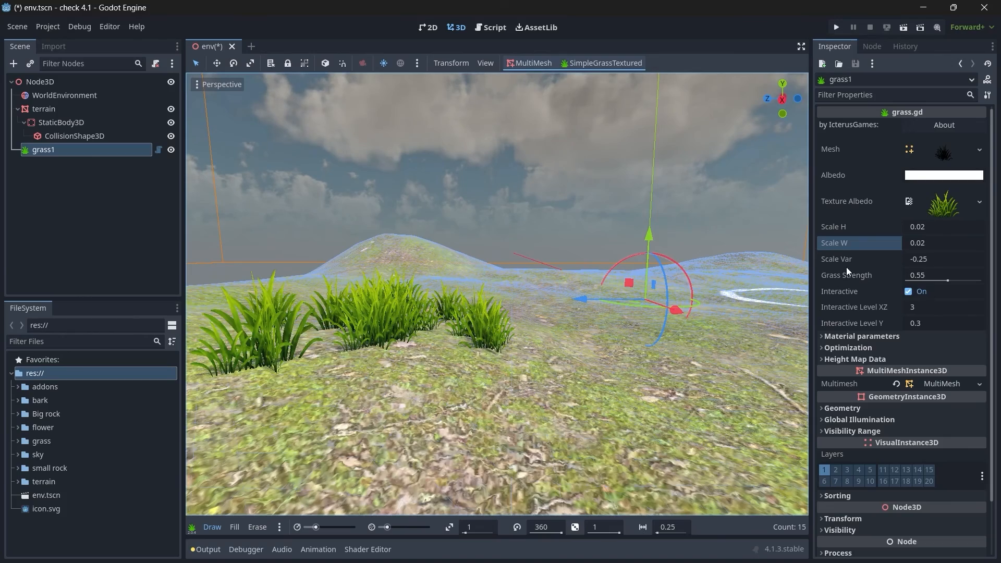
{"action": "left_click", "coordinate": [605, 412]}
{"action": "right_click_drag", "start_coordinate": [715, 365], "coordinate": [722, 359]}
{"action": "key", "text": "s"}
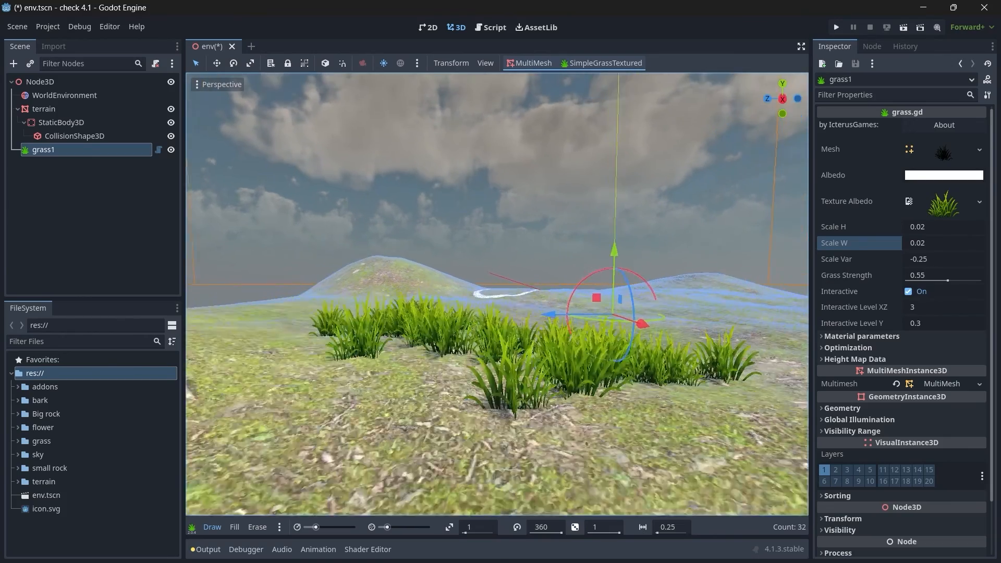
{"action": "right_click_drag", "start_coordinate": [507, 284], "coordinate": [522, 313]}
{"action": "key", "text": "e"}
{"action": "mouse_move", "coordinate": [541, 280]}
{"action": "left_mouse_down"}
{"action": "mouse_move", "coordinate": [604, 301]}
{"action": "mouse_move", "coordinate": [408, 346]}
{"action": "left_mouse_up"}
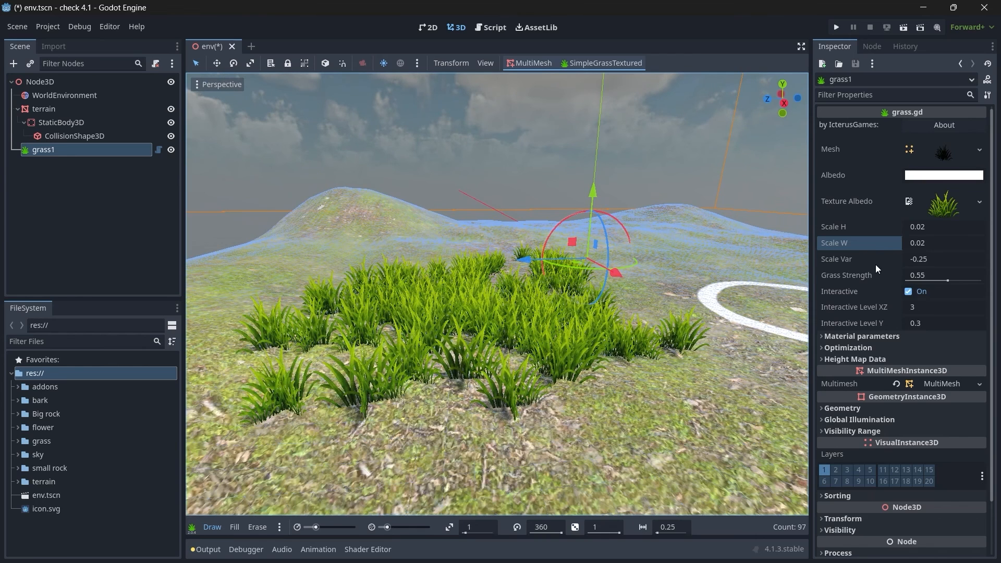
Step: Set the Scale Var of the grass1 node to 0.2
{"action": "left_click", "coordinate": [955, 258]}
{"action": "type", "text": "0.2"}
{"action": "key", "text": "Return"}
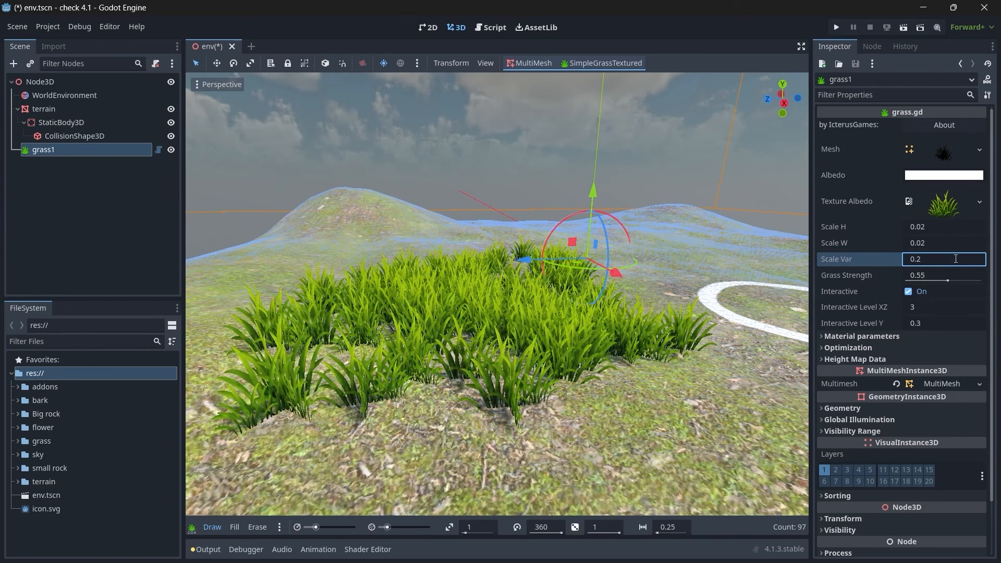
Step: Set the Scale Var of the grass1 node to 0.3 and erase all the painted grass from the terrain
{"action": "type", "text": "0.3"}
{"action": "key", "text": "Return"}
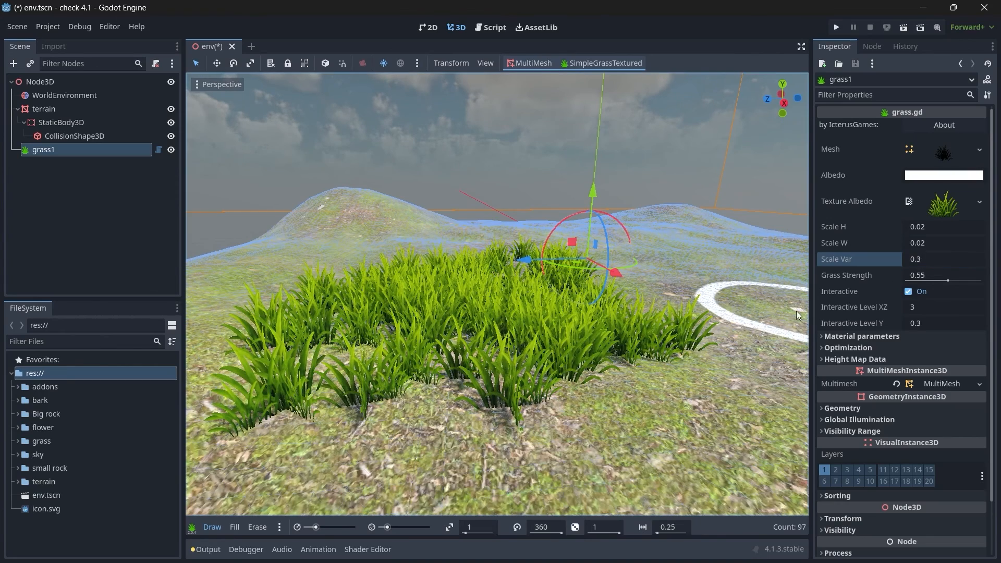
{"action": "left_click", "coordinate": [252, 527]}
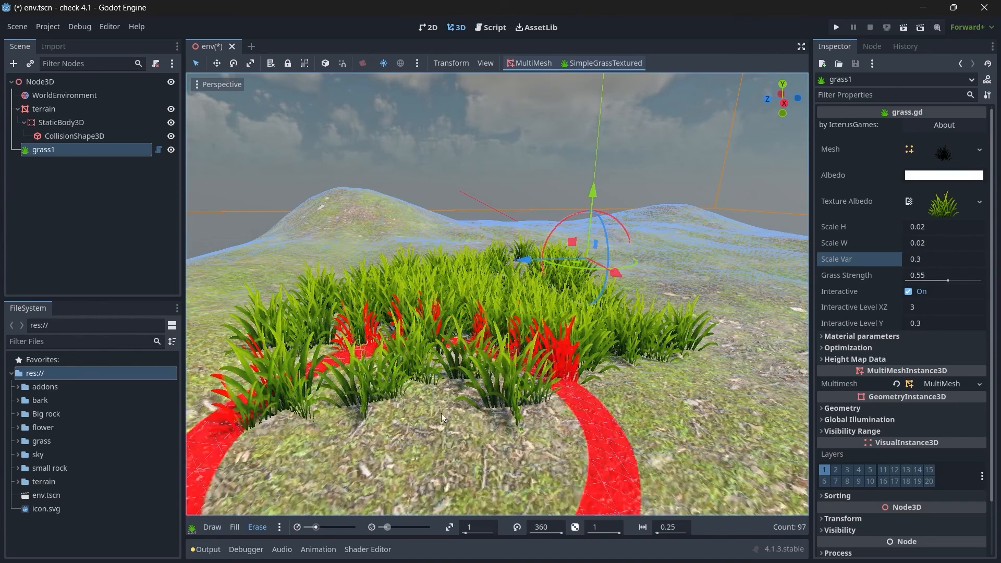
{"action": "mouse_move", "coordinate": [441, 413]}
{"action": "left_mouse_down"}
{"action": "mouse_move", "coordinate": [583, 375]}
{"action": "mouse_move", "coordinate": [352, 408]}
{"action": "mouse_move", "coordinate": [577, 371]}
{"action": "mouse_move", "coordinate": [618, 343]}
{"action": "mouse_move", "coordinate": [482, 314]}
{"action": "mouse_move", "coordinate": [495, 345]}
{"action": "mouse_move", "coordinate": [479, 323]}
{"action": "mouse_move", "coordinate": [408, 304]}
{"action": "mouse_move", "coordinate": [556, 286]}
{"action": "mouse_move", "coordinate": [559, 277]}
{"action": "mouse_move", "coordinate": [367, 323]}
{"action": "mouse_move", "coordinate": [265, 280]}
{"action": "left_mouse_up"}
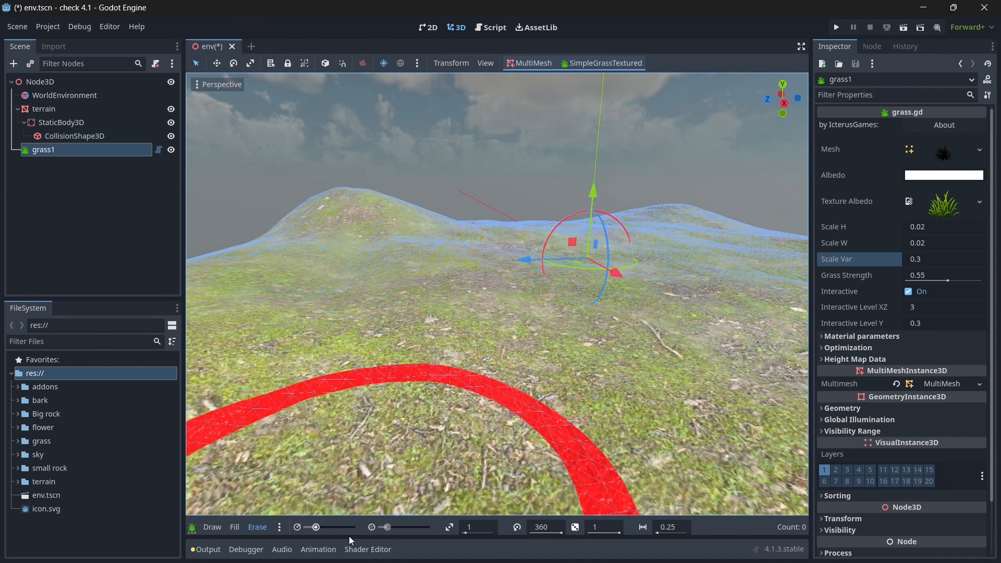
Step: Assign the kisspng-texture-mapping-drawing image from the grass folder as grass1's Texture Albedo and paint a short test stroke
{"action": "left_click", "coordinate": [217, 525]}
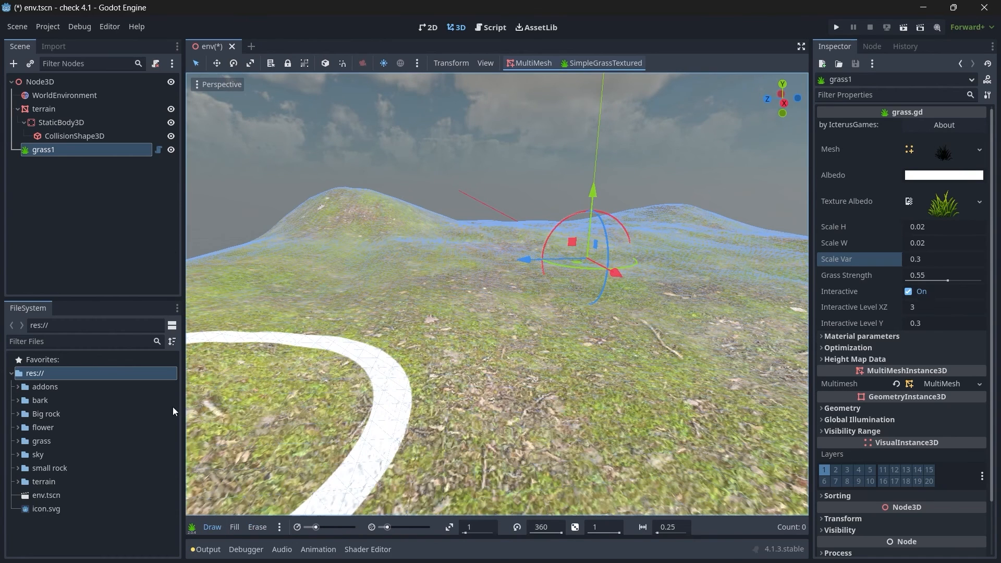
{"action": "left_click", "coordinate": [17, 442]}
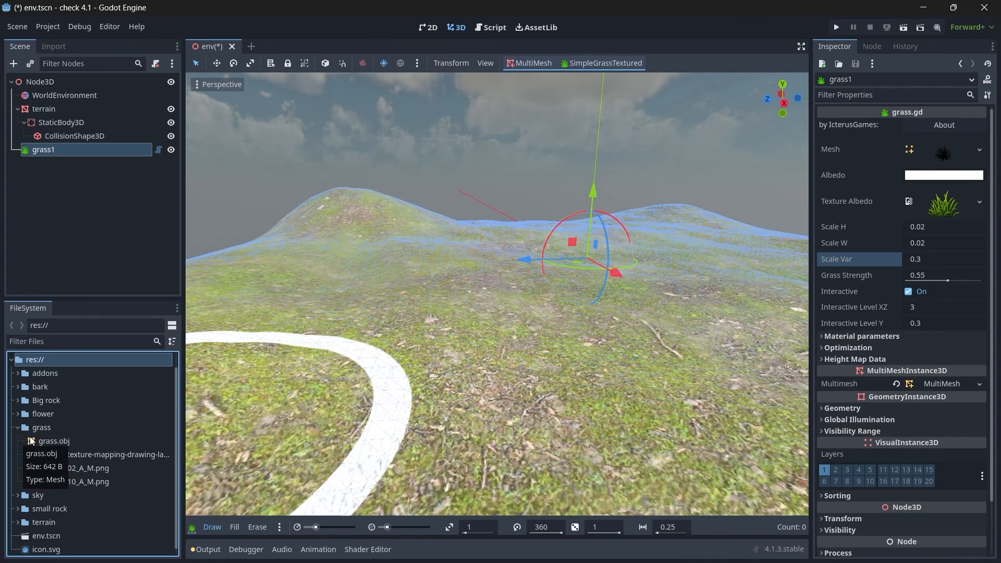
{"action": "left_click", "coordinate": [87, 456]}
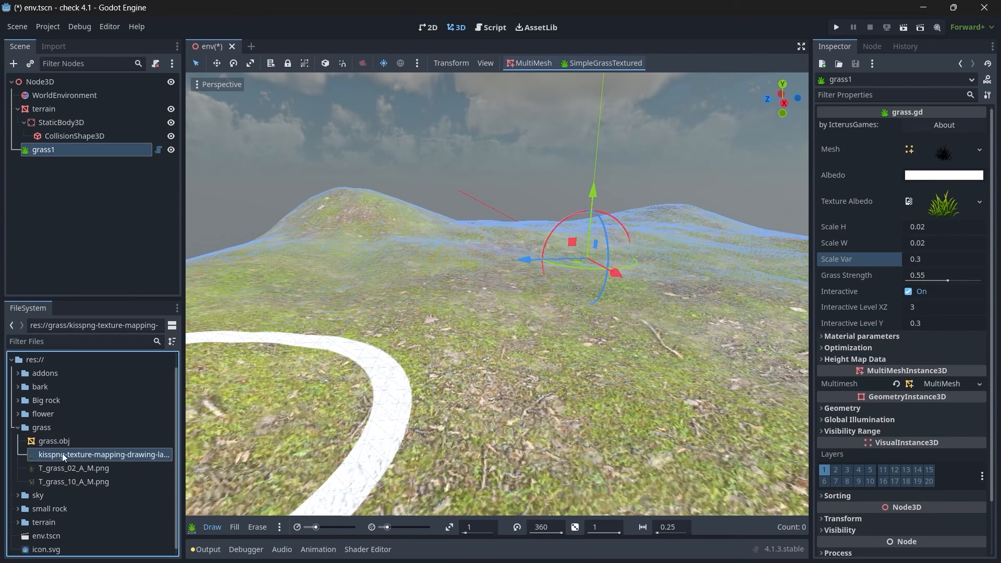
{"action": "mouse_move", "coordinate": [57, 455]}
{"action": "left_mouse_down"}
{"action": "mouse_move", "coordinate": [96, 460]}
{"action": "mouse_move", "coordinate": [992, 179]}
{"action": "mouse_move", "coordinate": [930, 210]}
{"action": "mouse_move", "coordinate": [937, 203]}
{"action": "left_mouse_up"}
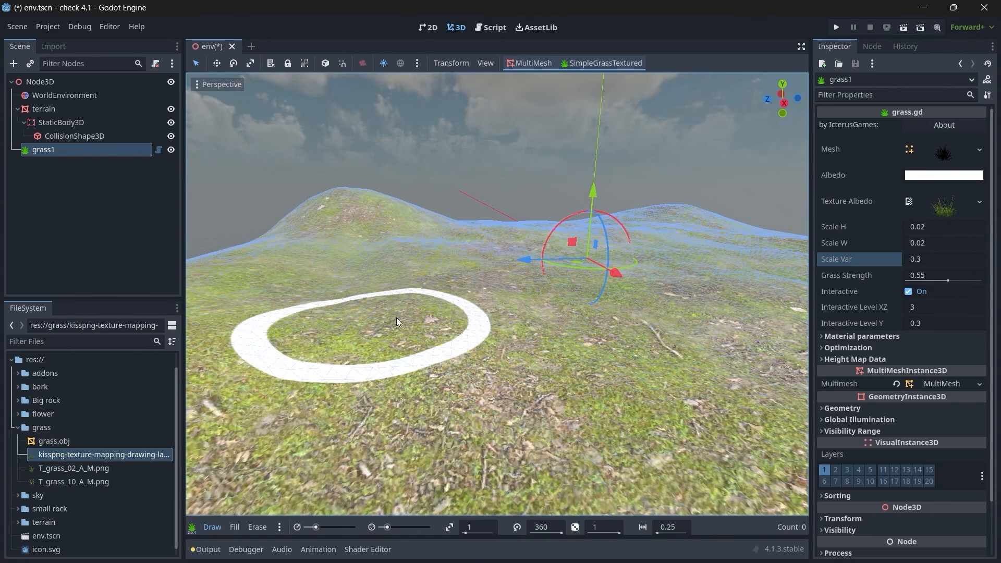
{"action": "mouse_move", "coordinate": [397, 319]}
{"action": "left_mouse_down"}
{"action": "mouse_move", "coordinate": [455, 347]}
{"action": "mouse_move", "coordinate": [539, 356]}
{"action": "mouse_move", "coordinate": [468, 328]}
{"action": "left_mouse_up"}
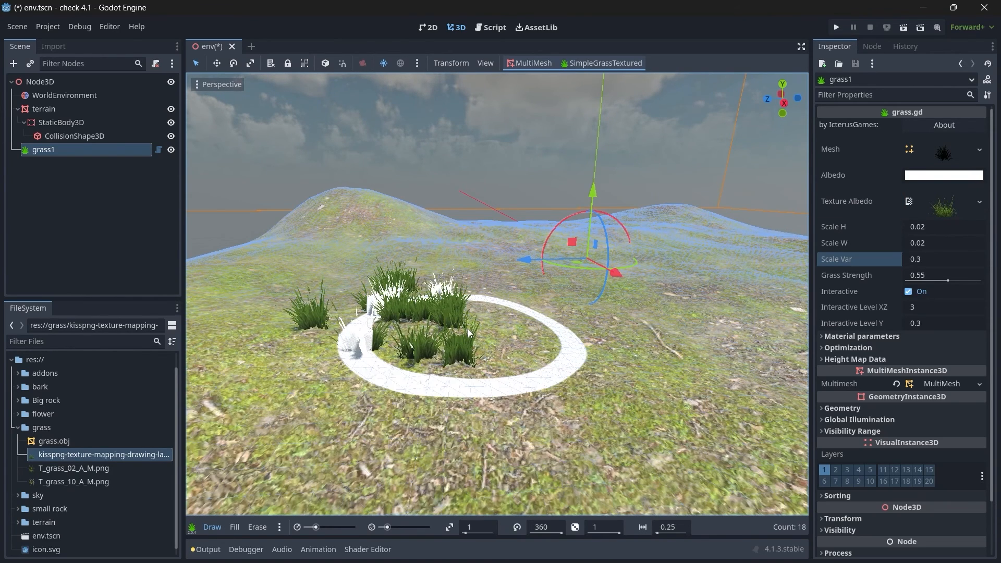
Step: Examine grass1's Material parameters, Optimization and Height Map Data settings
{"action": "left_click", "coordinate": [823, 338]}
{"action": "scroll", "coordinate": [828, 331], "scroll_direction": "down", "scroll_amount": 1}
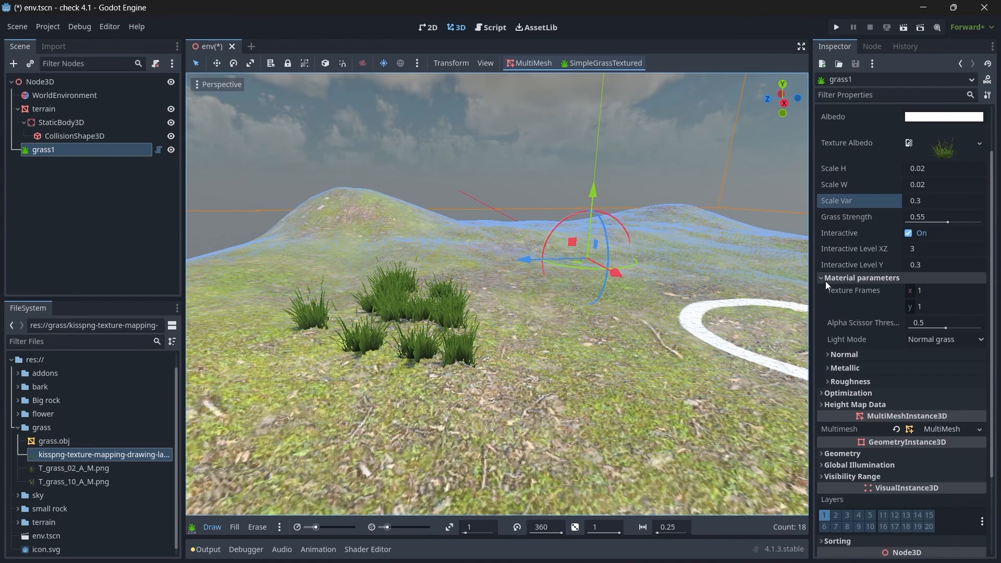
{"action": "left_click", "coordinate": [842, 355]}
{"action": "left_click", "coordinate": [843, 355]}
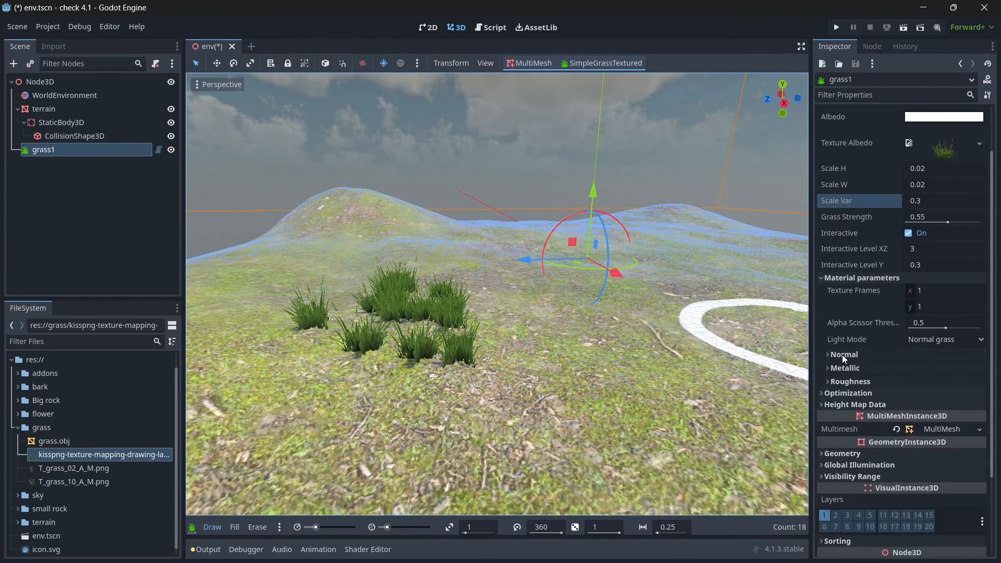
{"action": "left_click", "coordinate": [841, 394]}
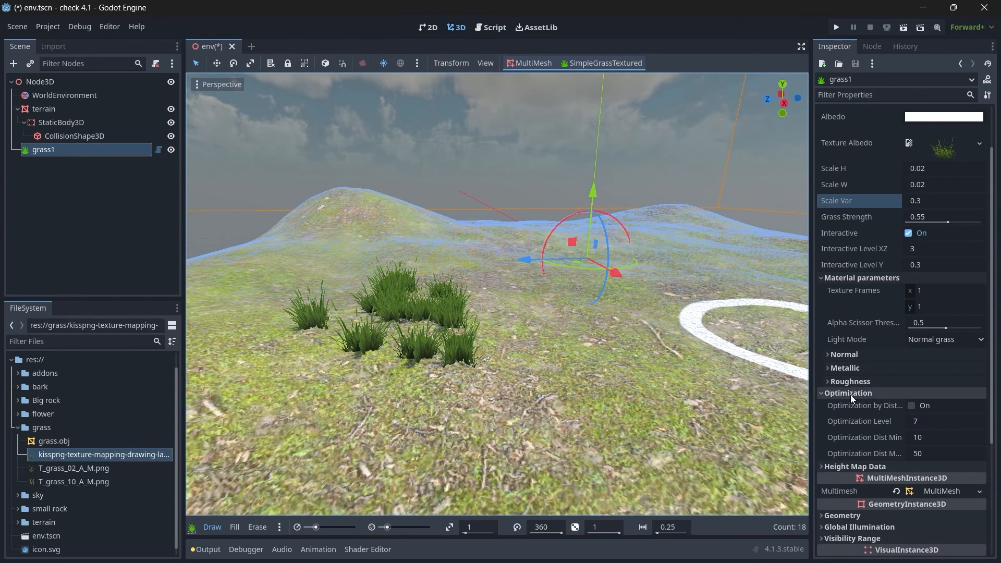
{"action": "left_click", "coordinate": [824, 393]}
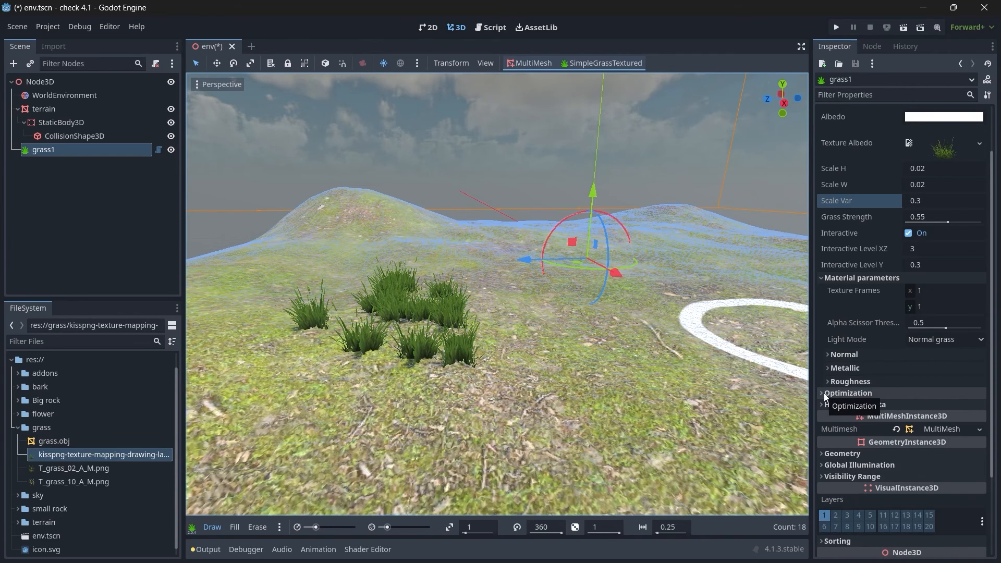
{"action": "left_click", "coordinate": [824, 393]}
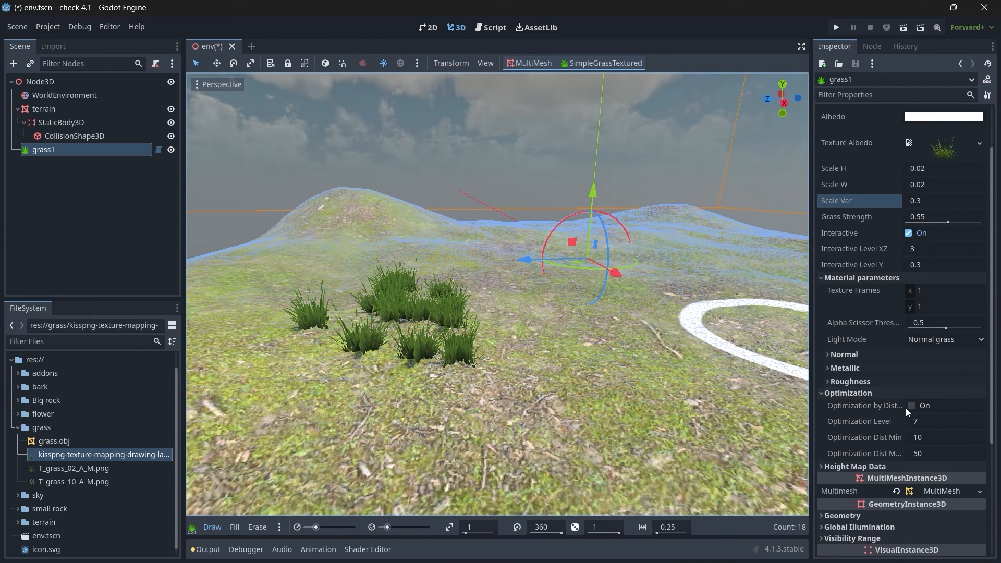
{"action": "left_click", "coordinate": [824, 396]}
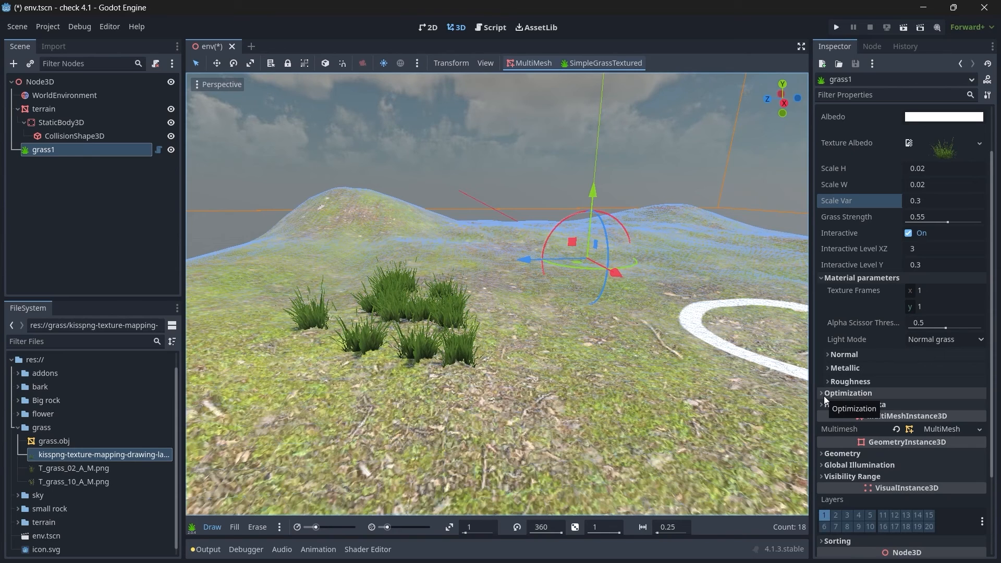
{"action": "left_click", "coordinate": [850, 404]}
{"action": "left_click", "coordinate": [872, 404]}
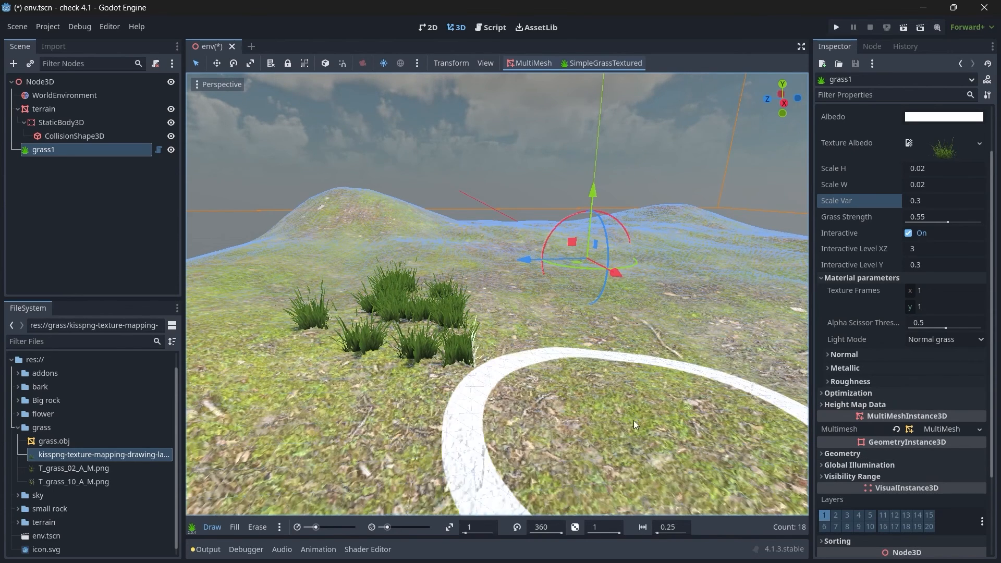
Step: Erase the test grass clumps and set the drawing brush radius to 2.5
{"action": "left_click", "coordinate": [265, 529]}
{"action": "left_click_drag", "start_coordinate": [493, 360], "coordinate": [469, 329]}
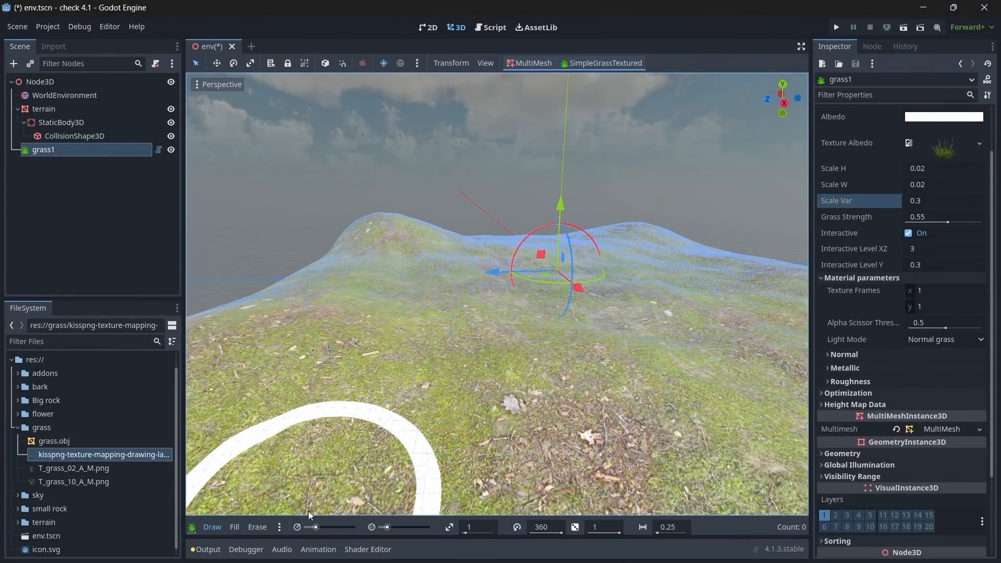
{"action": "left_click_drag", "start_coordinate": [315, 529], "coordinate": [318, 530]}
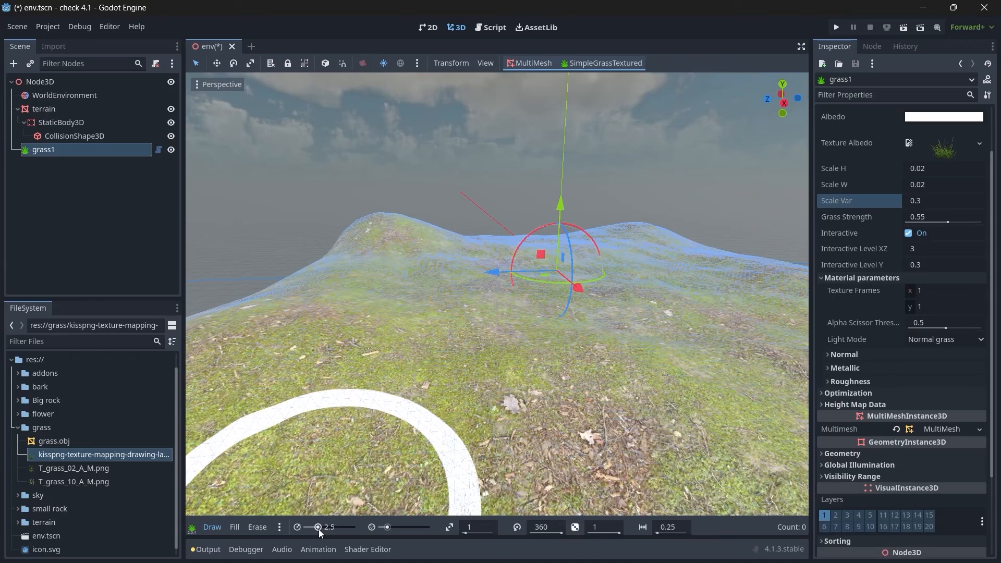
{"action": "scroll", "coordinate": [430, 367], "scroll_direction": "down", "scroll_amount": 6}
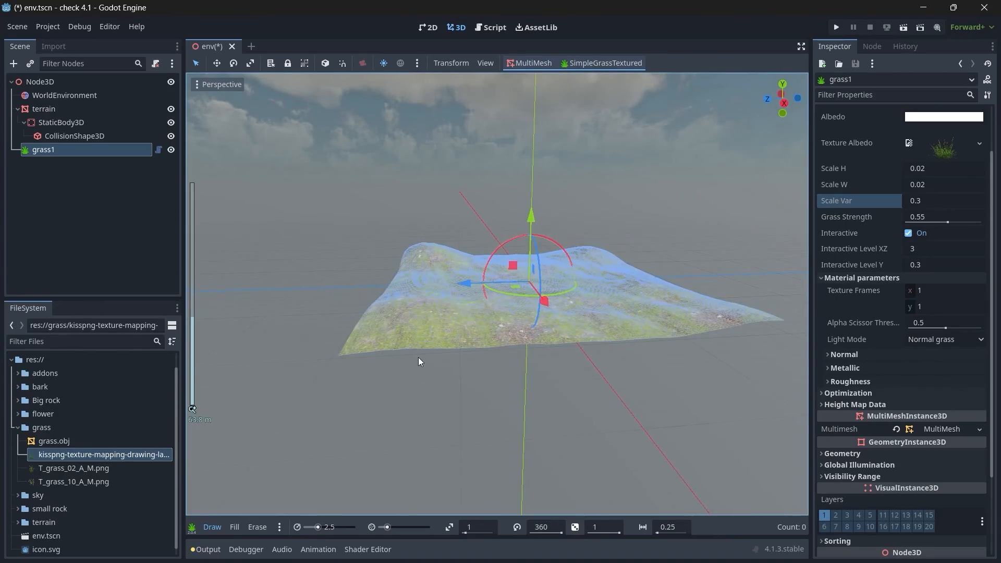
{"action": "scroll", "coordinate": [420, 361], "scroll_direction": "up", "scroll_amount": 3}
{"action": "mouse_move", "coordinate": [461, 352]}
{"action": "left_mouse_down"}
{"action": "mouse_move", "coordinate": [374, 338]}
{"action": "mouse_move", "coordinate": [424, 357]}
{"action": "left_mouse_up"}
{"action": "scroll", "coordinate": [424, 358], "scroll_direction": "up", "scroll_amount": 2}
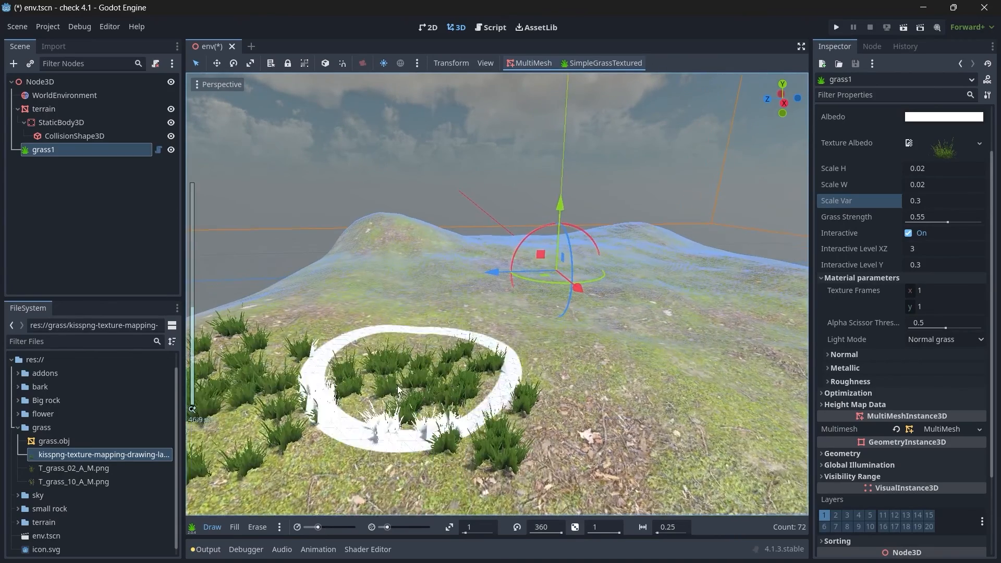
{"action": "scroll", "coordinate": [398, 390], "scroll_direction": "down", "scroll_amount": 3}
{"action": "left_click", "coordinate": [257, 527]}
{"action": "mouse_move", "coordinate": [382, 389]}
{"action": "left_mouse_down"}
{"action": "mouse_move", "coordinate": [462, 350]}
{"action": "mouse_move", "coordinate": [362, 337]}
{"action": "mouse_move", "coordinate": [268, 503]}
{"action": "left_mouse_up"}
{"action": "left_click", "coordinate": [221, 524]}
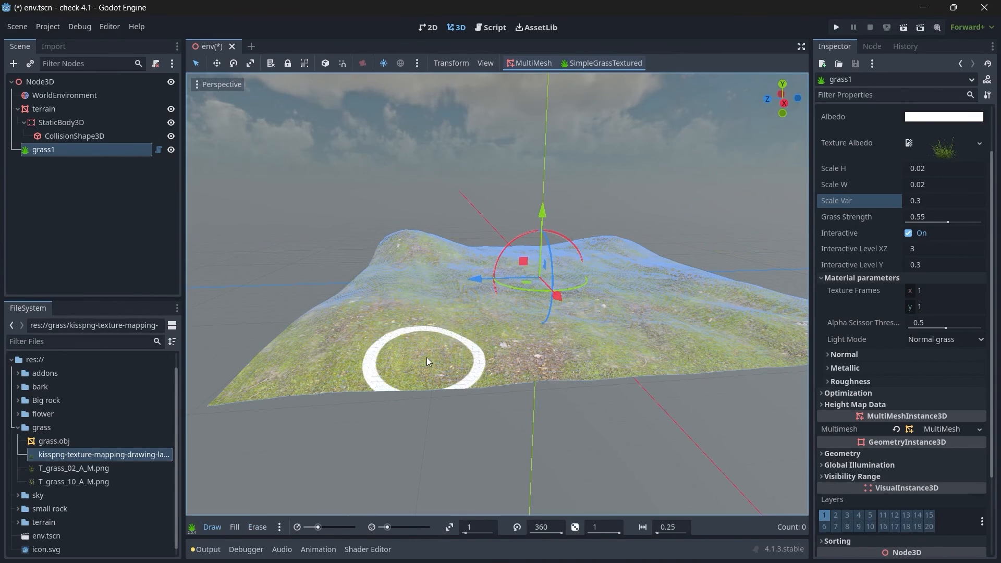
{"action": "scroll", "coordinate": [427, 358], "scroll_direction": "up", "scroll_amount": 3}
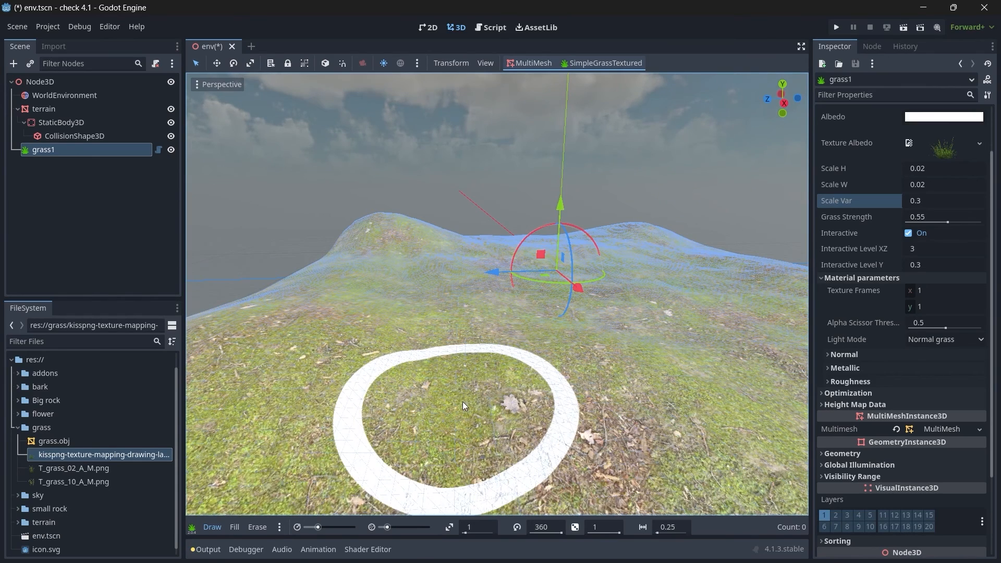
{"action": "scroll", "coordinate": [439, 396], "scroll_direction": "down", "scroll_amount": 3}
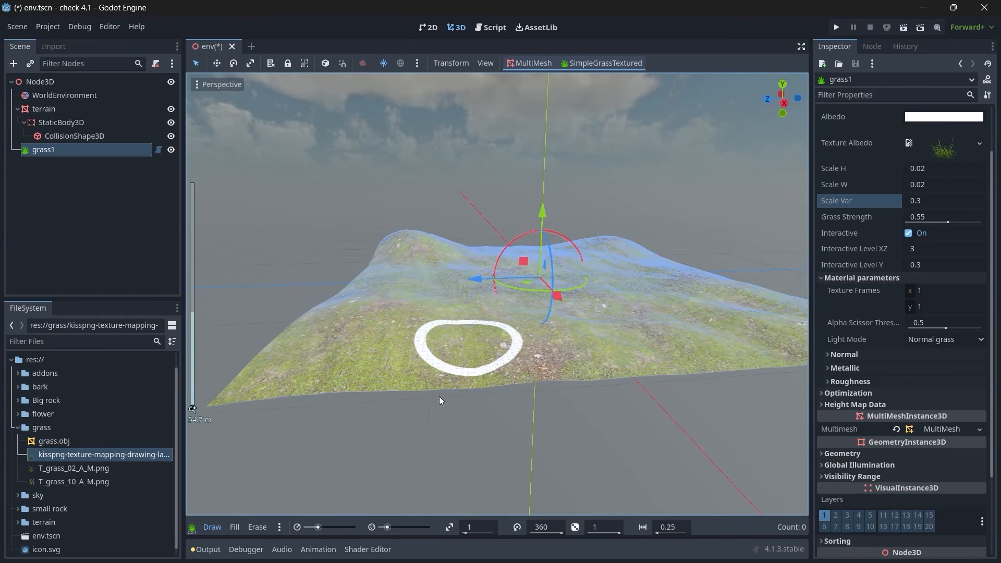
{"action": "scroll", "coordinate": [478, 326], "scroll_direction": "up", "scroll_amount": 3}
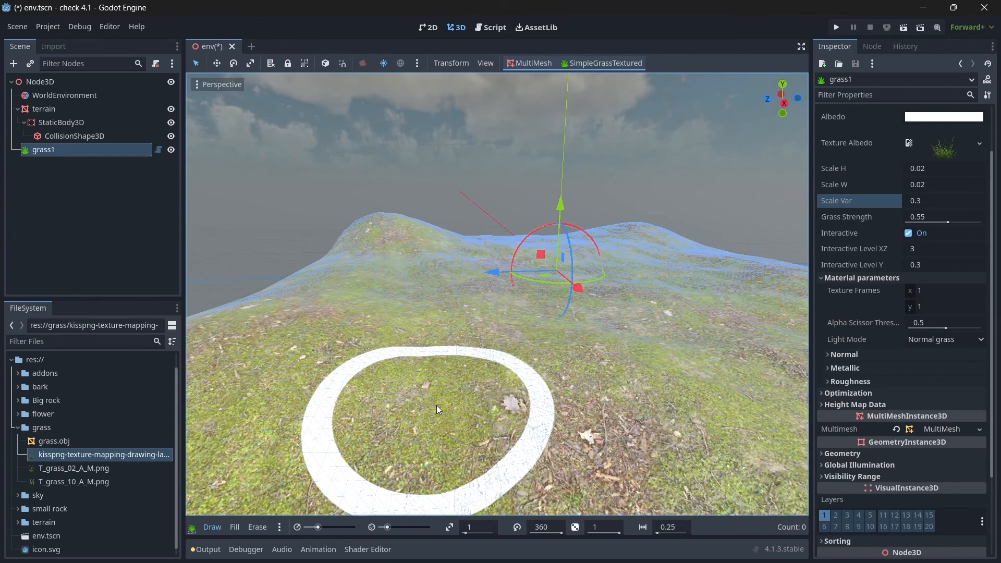
{"action": "scroll", "coordinate": [436, 405], "scroll_direction": "down", "scroll_amount": 5}
{"action": "mouse_move", "coordinate": [482, 292]}
{"action": "middle_mouse_down"}
{"action": "mouse_move", "coordinate": [499, 288]}
{"action": "mouse_move", "coordinate": [482, 323]}
{"action": "middle_mouse_up"}
{"action": "mouse_move", "coordinate": [334, 377]}
{"action": "left_mouse_down"}
{"action": "mouse_move", "coordinate": [311, 384]}
{"action": "mouse_move", "coordinate": [439, 346]}
{"action": "left_mouse_up"}
{"action": "left_click", "coordinate": [257, 527]}
{"action": "mouse_move", "coordinate": [354, 390]}
{"action": "left_mouse_down"}
{"action": "mouse_move", "coordinate": [292, 375]}
{"action": "mouse_move", "coordinate": [423, 388]}
{"action": "mouse_move", "coordinate": [283, 381]}
{"action": "left_mouse_up"}
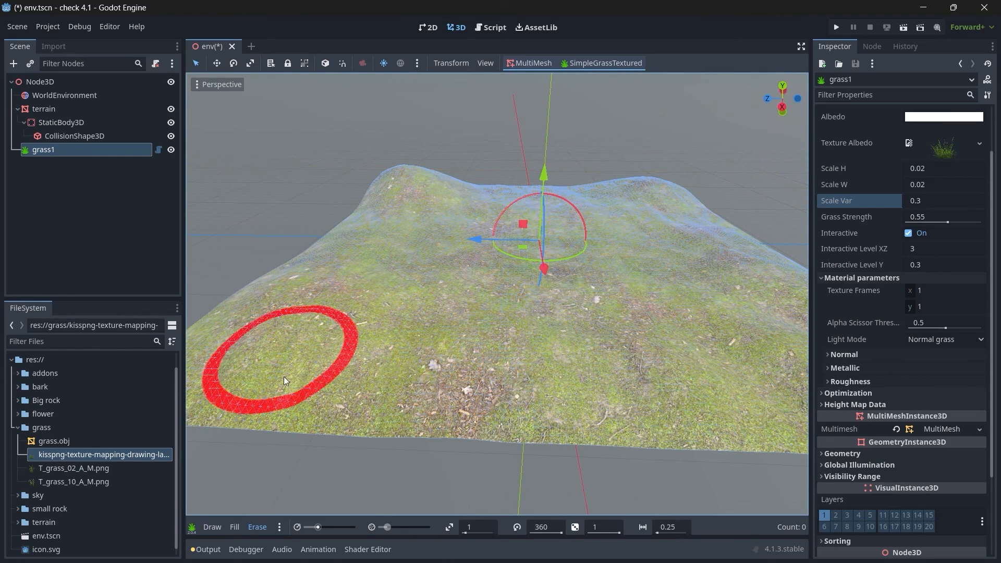
Step: Paint grass over the terrain's slopes and hills with brush density 8 and radius 3.3, leaving the middle sparse
{"action": "left_click", "coordinate": [212, 527]}
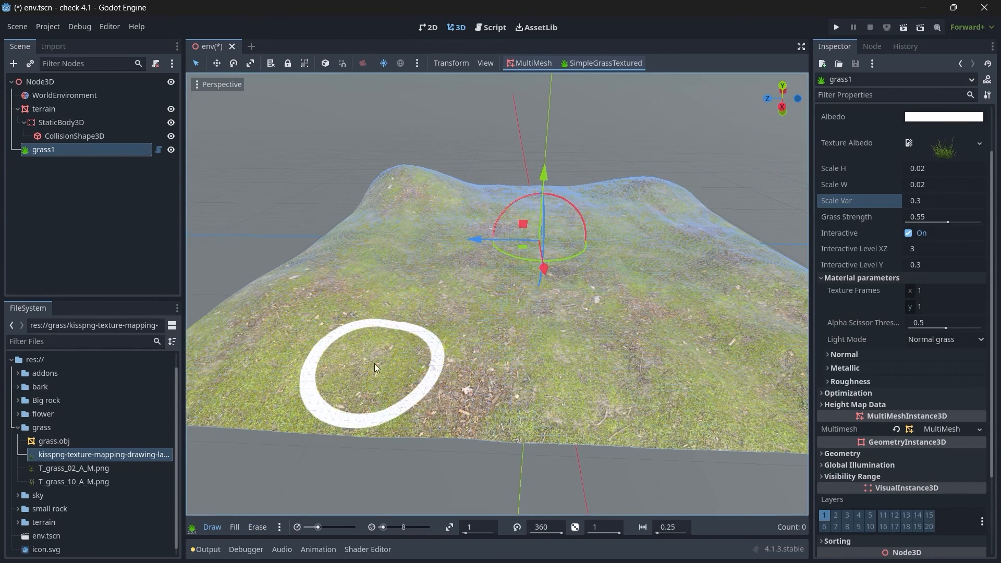
{"action": "mouse_move", "coordinate": [374, 364]}
{"action": "left_mouse_down"}
{"action": "mouse_move", "coordinate": [274, 364]}
{"action": "mouse_move", "coordinate": [443, 374]}
{"action": "mouse_move", "coordinate": [363, 265]}
{"action": "mouse_move", "coordinate": [397, 229]}
{"action": "mouse_move", "coordinate": [379, 245]}
{"action": "left_mouse_up"}
{"action": "left_click_drag", "start_coordinate": [318, 527], "coordinate": [321, 527]}
{"action": "mouse_move", "coordinate": [426, 239]}
{"action": "left_mouse_down"}
{"action": "mouse_move", "coordinate": [402, 217]}
{"action": "mouse_move", "coordinate": [570, 206]}
{"action": "mouse_move", "coordinate": [693, 234]}
{"action": "mouse_move", "coordinate": [694, 410]}
{"action": "mouse_move", "coordinate": [255, 375]}
{"action": "mouse_move", "coordinate": [336, 212]}
{"action": "mouse_move", "coordinate": [396, 187]}
{"action": "mouse_move", "coordinate": [451, 359]}
{"action": "left_mouse_up"}
{"action": "right_click_drag", "start_coordinate": [693, 381], "coordinate": [768, 380]}
{"action": "mouse_move", "coordinate": [616, 316]}
{"action": "left_mouse_down"}
{"action": "mouse_move", "coordinate": [477, 373]}
{"action": "mouse_move", "coordinate": [440, 234]}
{"action": "mouse_move", "coordinate": [479, 254]}
{"action": "mouse_move", "coordinate": [232, 221]}
{"action": "mouse_move", "coordinate": [302, 218]}
{"action": "left_mouse_up"}
{"action": "mouse_move", "coordinate": [302, 218]}
{"action": "right_mouse_down"}
{"action": "mouse_move", "coordinate": [224, 208]}
{"action": "mouse_move", "coordinate": [224, 188]}
{"action": "mouse_move", "coordinate": [260, 162]}
{"action": "right_mouse_up"}
{"action": "key", "text": "w"}
{"action": "key", "text": "w"}
{"action": "mouse_move", "coordinate": [491, 290]}
{"action": "right_mouse_down"}
{"action": "mouse_move", "coordinate": [506, 289]}
{"action": "mouse_move", "coordinate": [469, 287]}
{"action": "mouse_move", "coordinate": [509, 308]}
{"action": "right_mouse_up"}
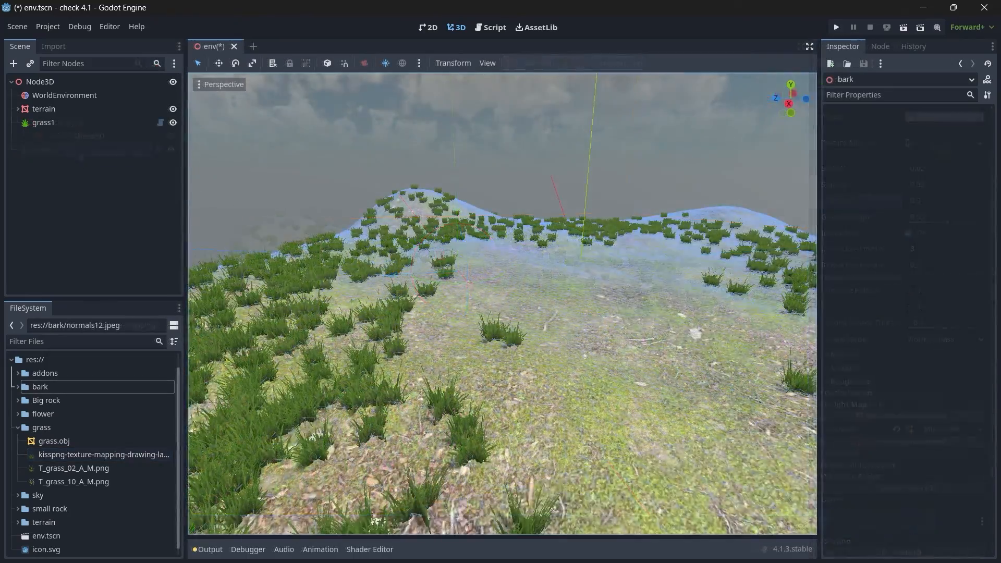
{"action": "key", "text": "w"}
{"action": "mouse_move", "coordinate": [490, 292]}
{"action": "right_mouse_down"}
{"action": "mouse_move", "coordinate": [556, 299]}
{"action": "mouse_move", "coordinate": [508, 312]}
{"action": "mouse_move", "coordinate": [539, 300]}
{"action": "mouse_move", "coordinate": [480, 294]}
{"action": "right_mouse_up"}
{"action": "key", "text": "w"}
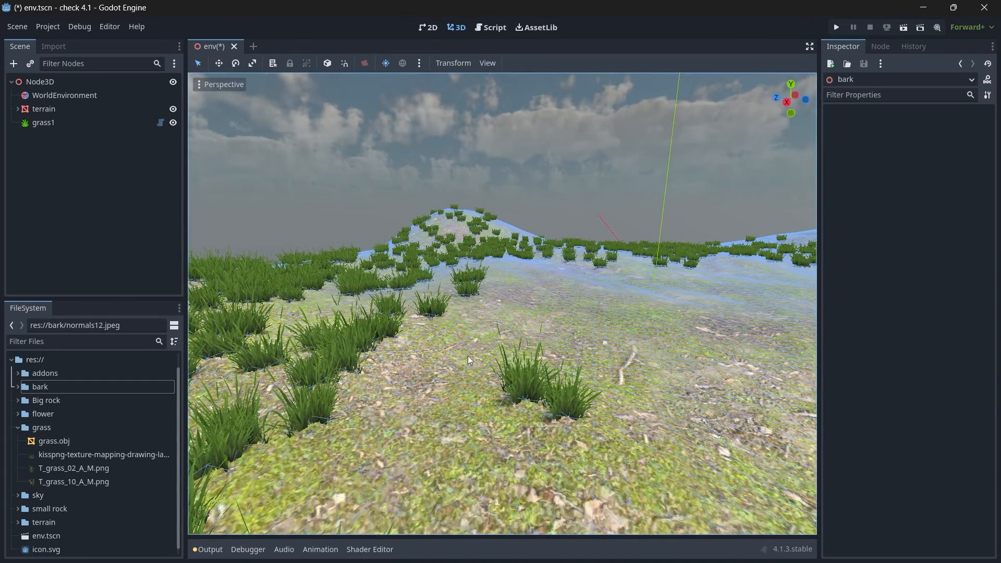
Step: Select the grass1 node, set its brush scale to 0.7 and slightly reduce the brush radius
{"action": "left_click", "coordinate": [75, 117]}
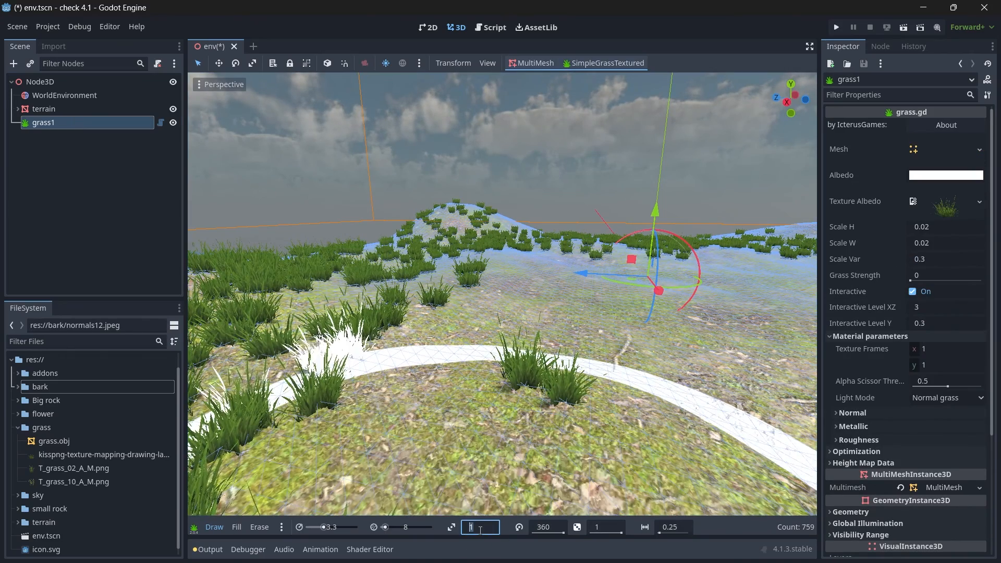
{"action": "type", "text": ".7"}
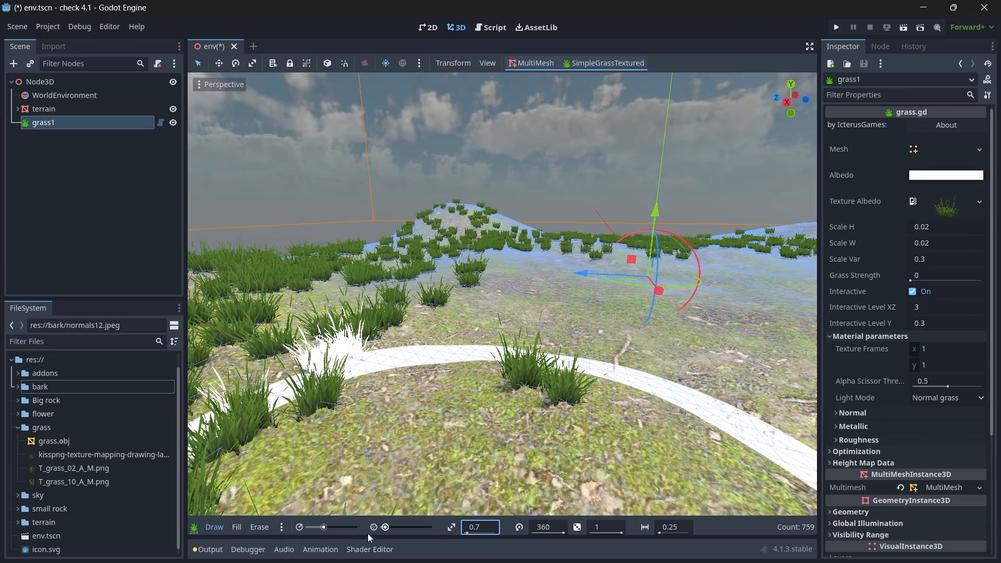
{"action": "left_click_drag", "start_coordinate": [320, 529], "coordinate": [317, 529]}
Step: Paint smaller grass clumps over the sparse areas between the existing grass on the terrain
{"action": "mouse_move", "coordinate": [418, 449]}
{"action": "left_mouse_down"}
{"action": "mouse_move", "coordinate": [483, 399]}
{"action": "mouse_move", "coordinate": [502, 296]}
{"action": "left_mouse_up"}
{"action": "mouse_move", "coordinate": [500, 287]}
{"action": "middle_mouse_down"}
{"action": "mouse_move", "coordinate": [518, 333]}
{"action": "mouse_move", "coordinate": [524, 321]}
{"action": "middle_mouse_up"}
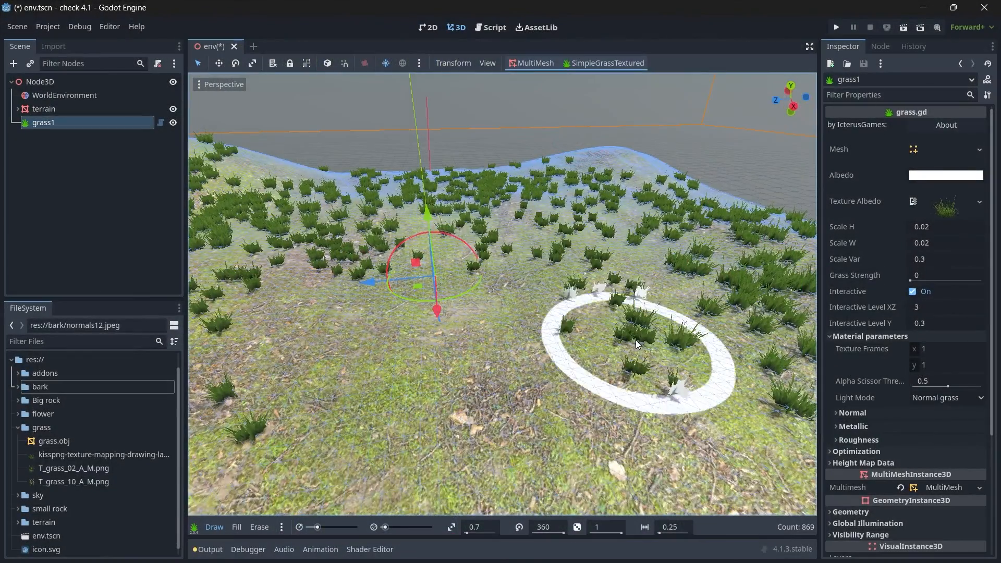
{"action": "middle_click_drag", "start_coordinate": [639, 353], "coordinate": [498, 293]}
{"action": "right_click_drag", "start_coordinate": [499, 294], "coordinate": [506, 300]}
{"action": "left_click_drag", "start_coordinate": [574, 344], "coordinate": [709, 420]}
{"action": "mouse_move", "coordinate": [709, 419]}
{"action": "right_mouse_down"}
{"action": "mouse_move", "coordinate": [508, 300]}
{"action": "mouse_move", "coordinate": [498, 268]}
{"action": "right_mouse_up"}
{"action": "key", "text": "s"}
{"action": "right_click_drag", "start_coordinate": [503, 331], "coordinate": [503, 329]}
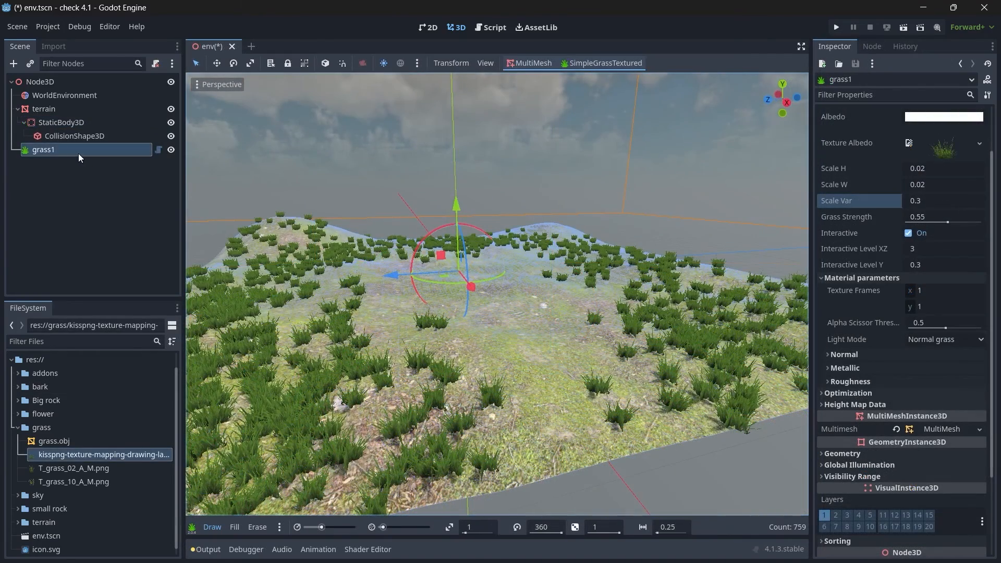
Step: Add a SimpleGrassTextured node under the root Node3D and rename it grass2
{"action": "left_click", "coordinate": [77, 152]}
{"action": "left_click", "coordinate": [18, 109]}
{"action": "left_click", "coordinate": [36, 82]}
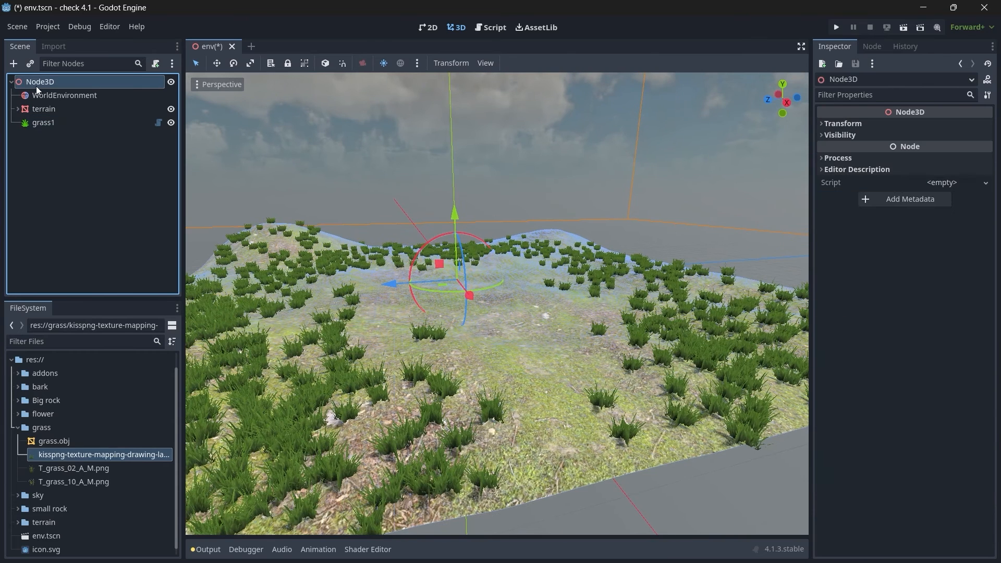
{"action": "key", "text": "ctrl+a"}
{"action": "type", "text": "sim"}
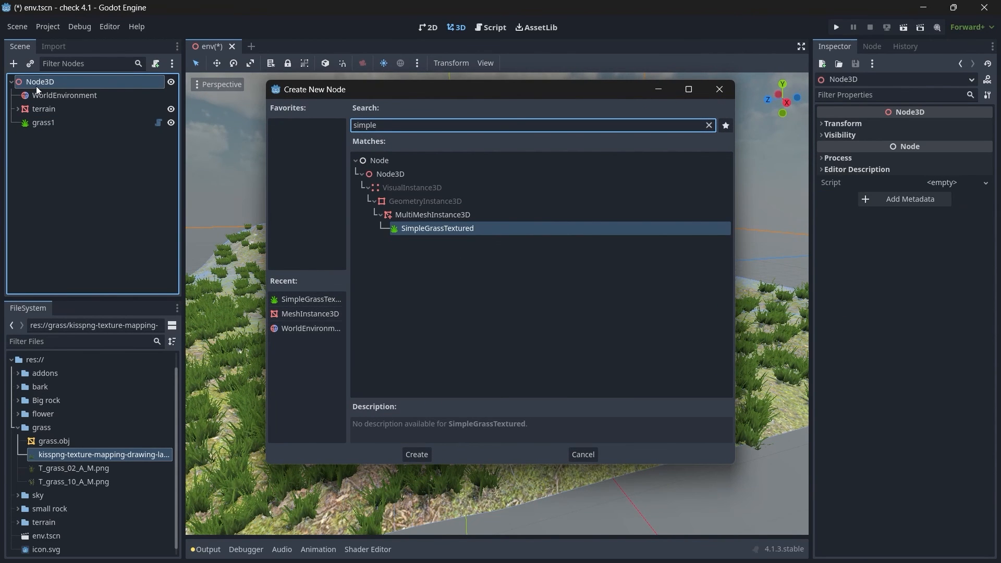
{"action": "key", "text": "Return"}
{"action": "left_click", "coordinate": [102, 136]}
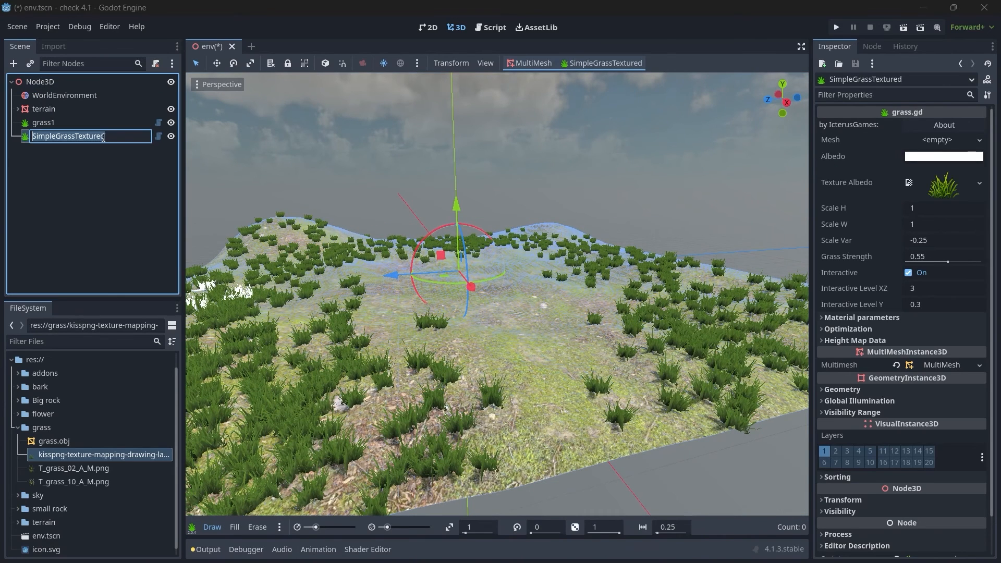
{"action": "type", "text": "grass2"}
{"action": "key", "text": "Return"}
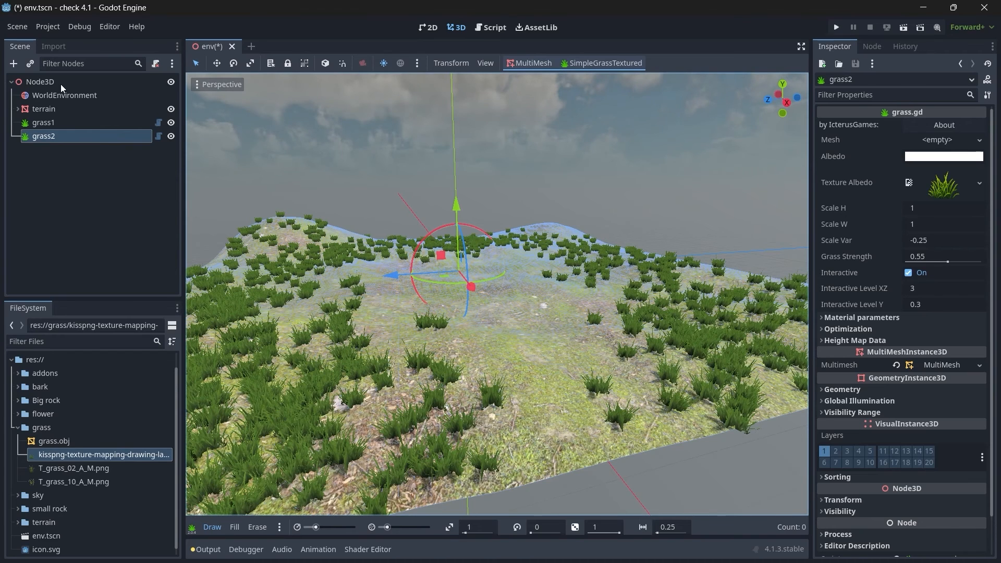
Step: Make the albedo texture and the mesh of the grass1 node unique
{"action": "left_click", "coordinate": [54, 124]}
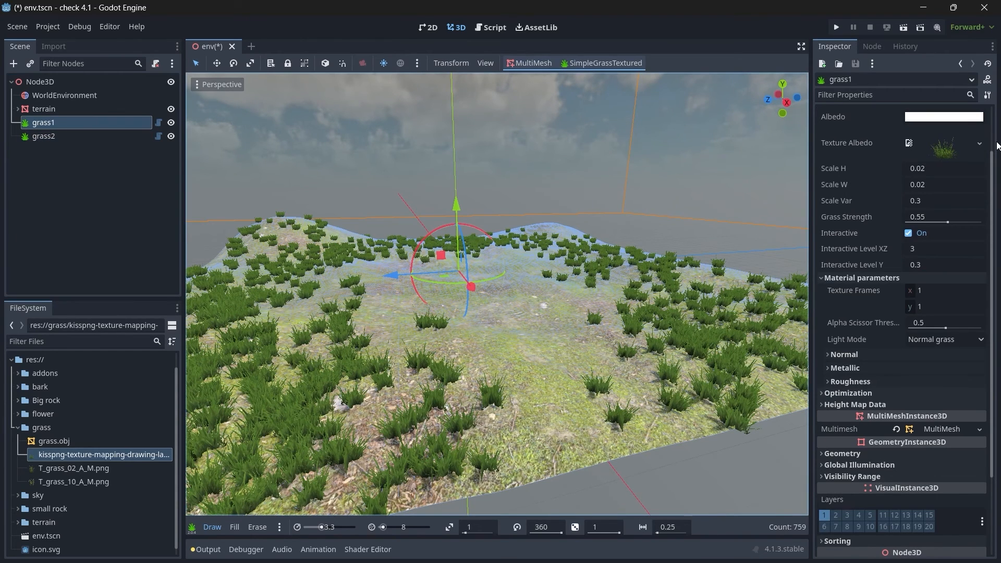
{"action": "left_click", "coordinate": [980, 143]}
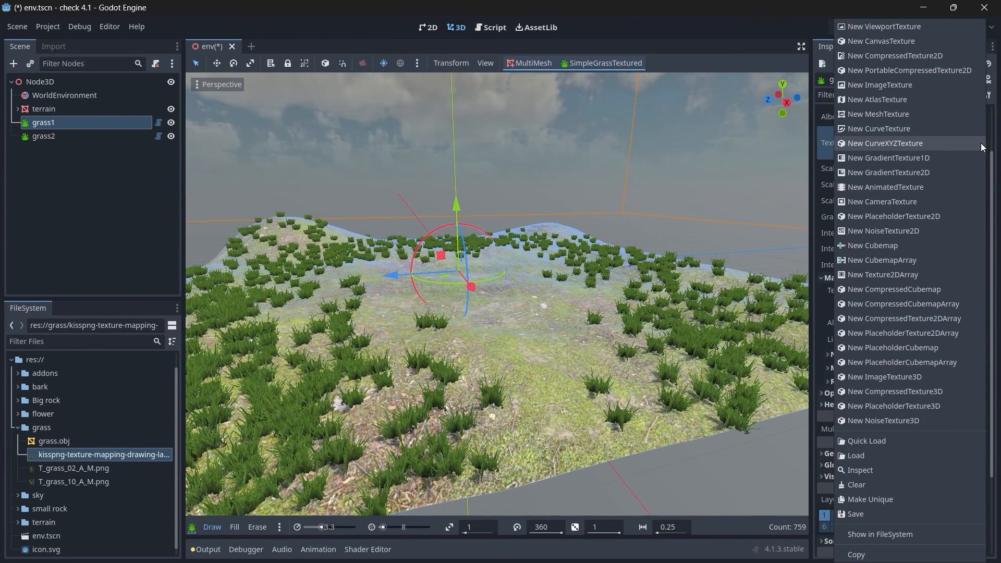
{"action": "left_click", "coordinate": [873, 500]}
{"action": "scroll", "coordinate": [951, 158], "scroll_direction": "up", "scroll_amount": 1}
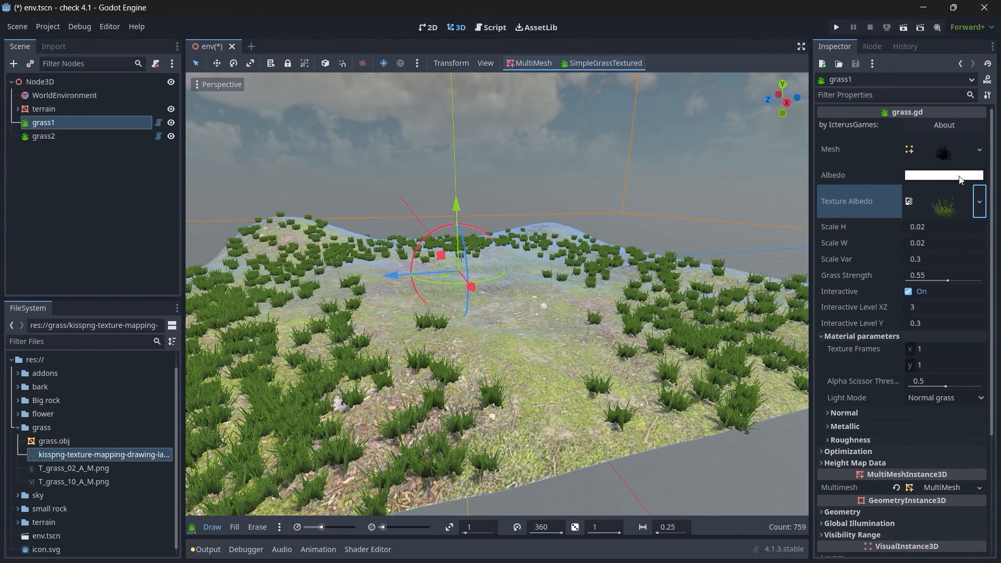
{"action": "left_click", "coordinate": [979, 151]}
{"action": "left_click", "coordinate": [919, 461]}
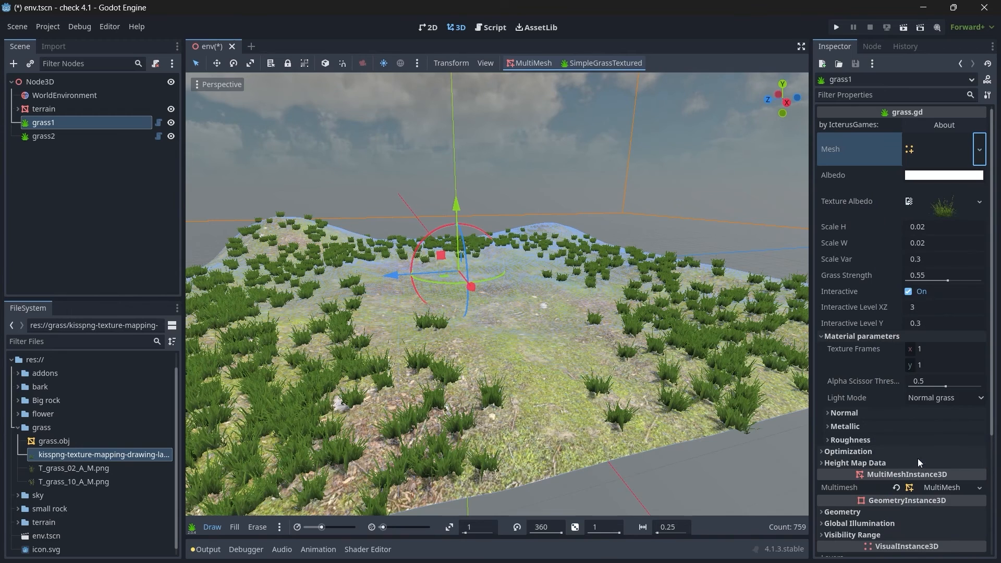
Step: Load grass.obj from the grass folder as the mesh of the grass2 node
{"action": "left_click", "coordinate": [35, 139]}
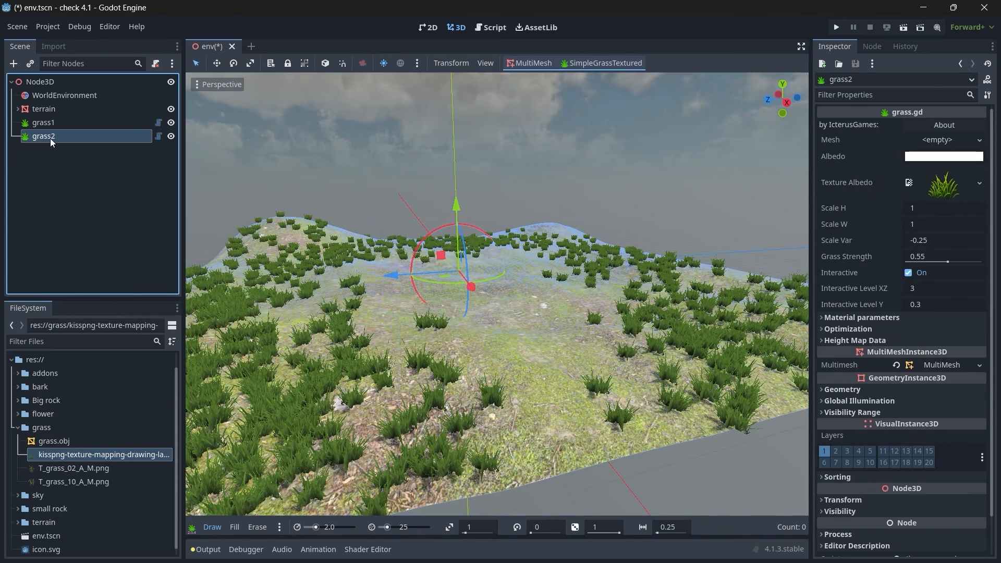
{"action": "left_click", "coordinate": [979, 140]}
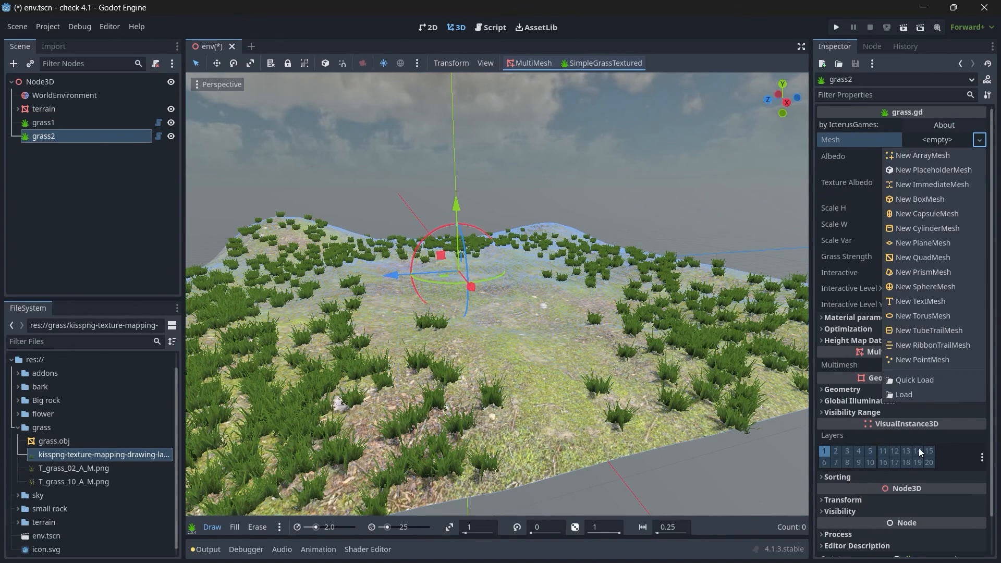
{"action": "left_click", "coordinate": [908, 395]}
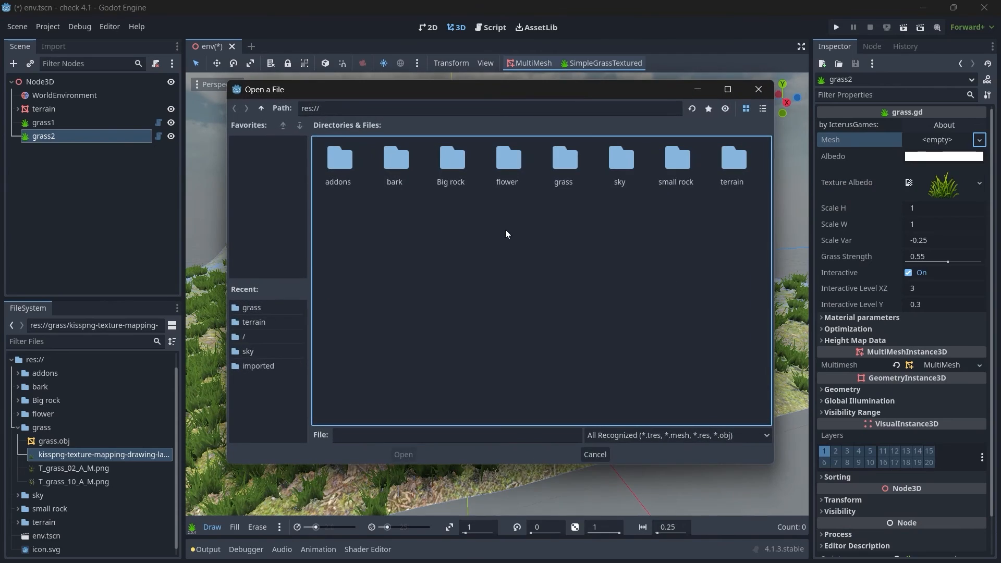
{"action": "double_click", "coordinate": [586, 168]}
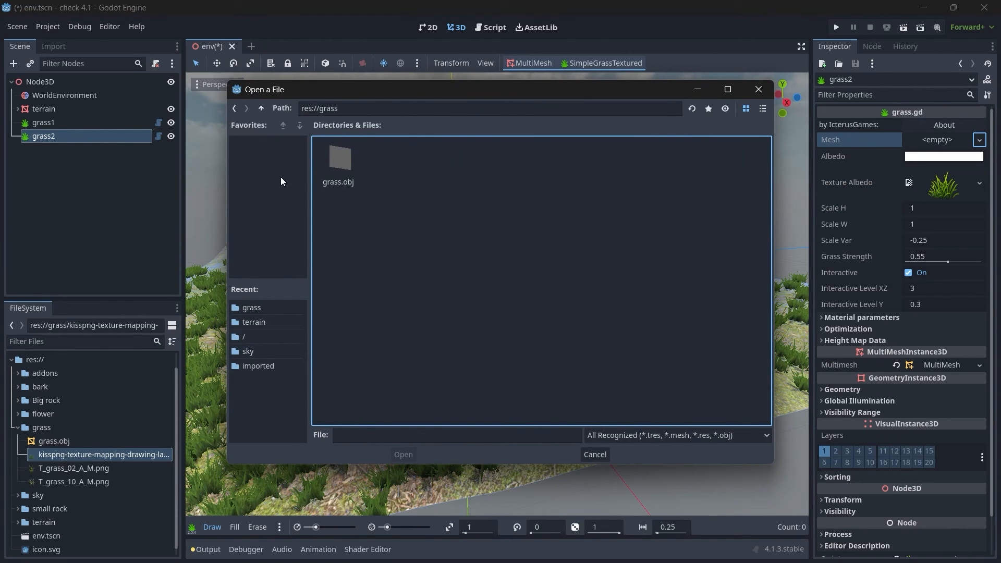
{"action": "left_click", "coordinate": [336, 165]}
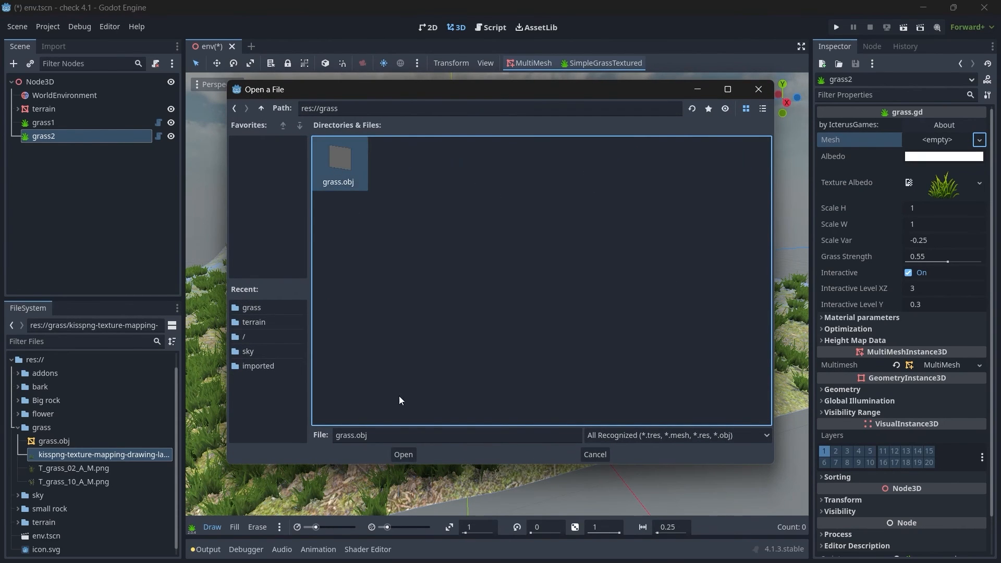
{"action": "left_click", "coordinate": [403, 455]}
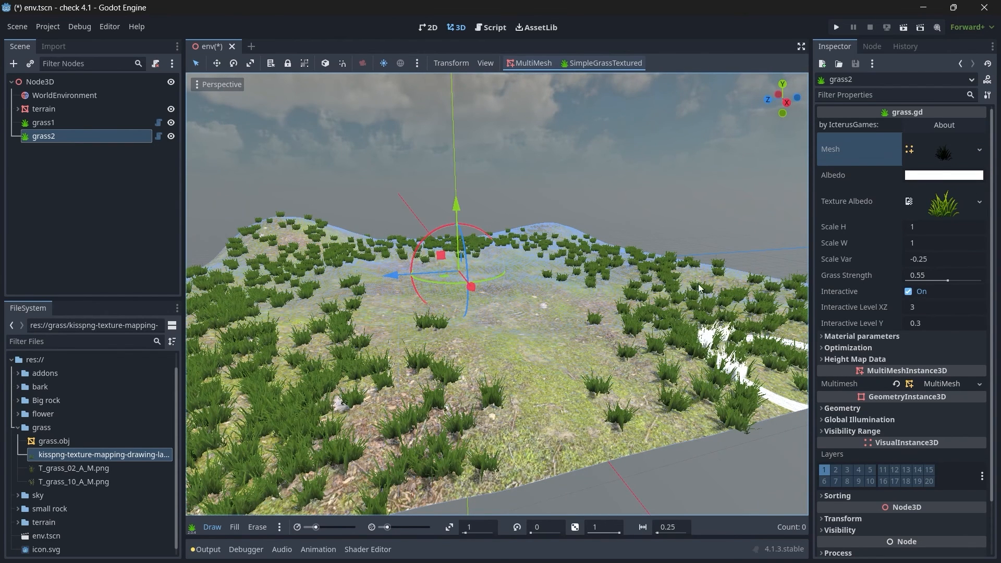
Step: Assign T_grass_02_A_M.png as grass2's albedo texture and paint a test patch on the terrain
{"action": "left_click", "coordinate": [86, 467]}
{"action": "left_click_drag", "start_coordinate": [86, 467], "coordinate": [871, 209]}
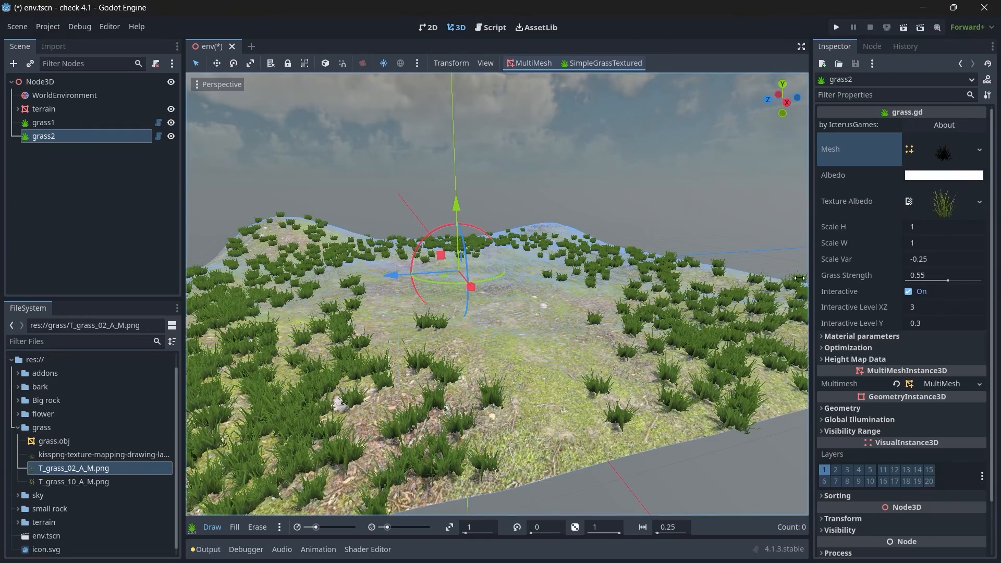
{"action": "scroll", "coordinate": [634, 333], "scroll_direction": "up", "scroll_amount": 6}
{"action": "scroll", "coordinate": [447, 343], "scroll_direction": "down", "scroll_amount": 6}
{"action": "left_click", "coordinate": [474, 308]}
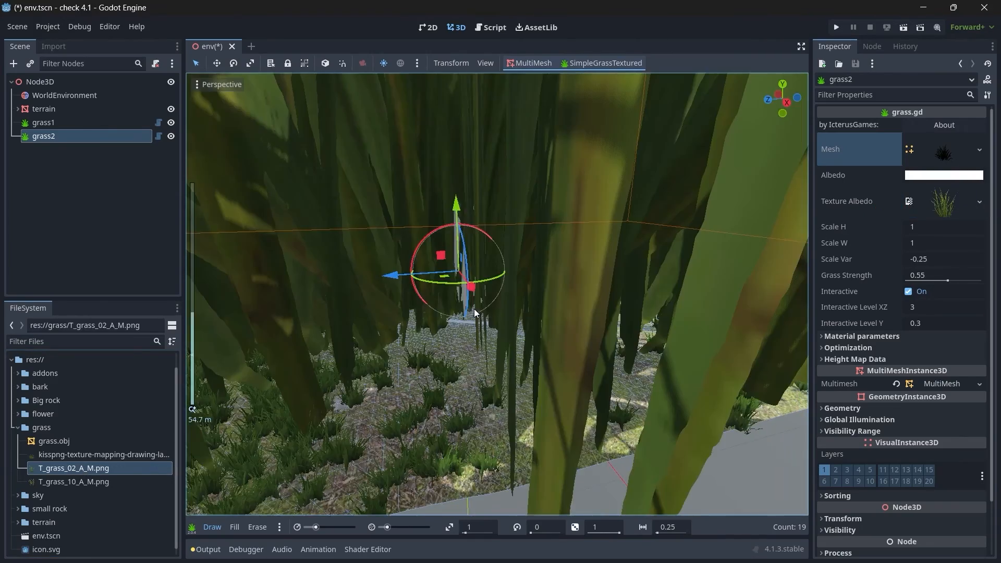
Step: Set grass2's height scale and width scale to 0.02 and its scale variation to 0.2
{"action": "scroll", "coordinate": [474, 309], "scroll_direction": "down", "scroll_amount": 4}
{"action": "left_click", "coordinate": [934, 227]}
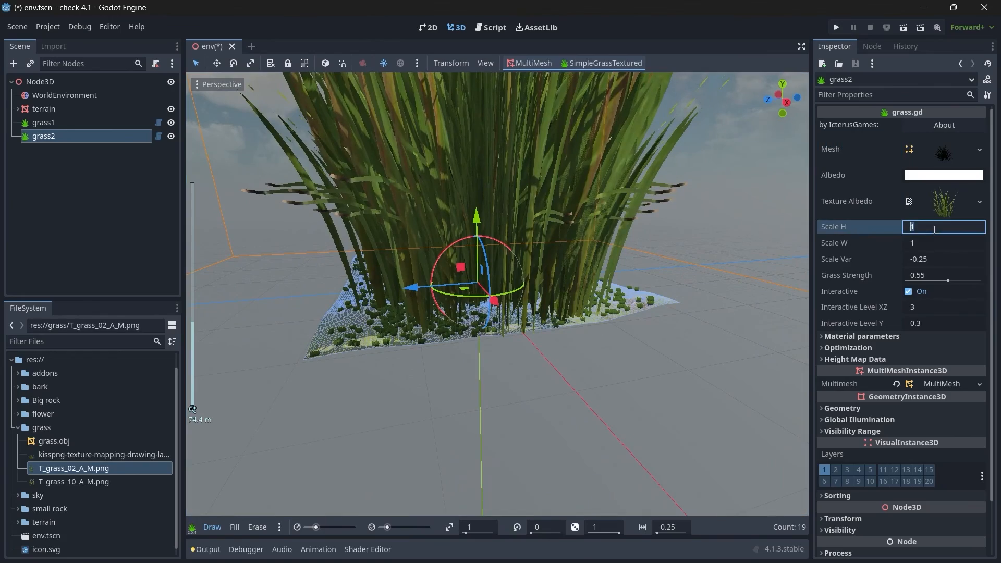
{"action": "type", "text": "0.02"}
{"action": "key", "text": "Return"}
{"action": "left_click", "coordinate": [937, 244]}
{"action": "type", "text": "0.02"}
{"action": "key", "text": "Return"}
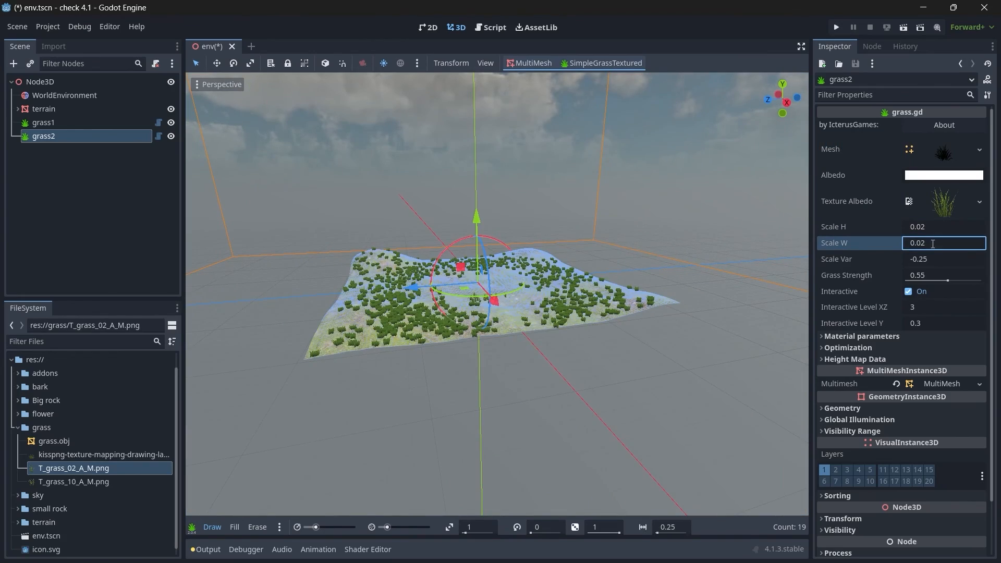
{"action": "scroll", "coordinate": [543, 258], "scroll_direction": "up", "scroll_amount": 5}
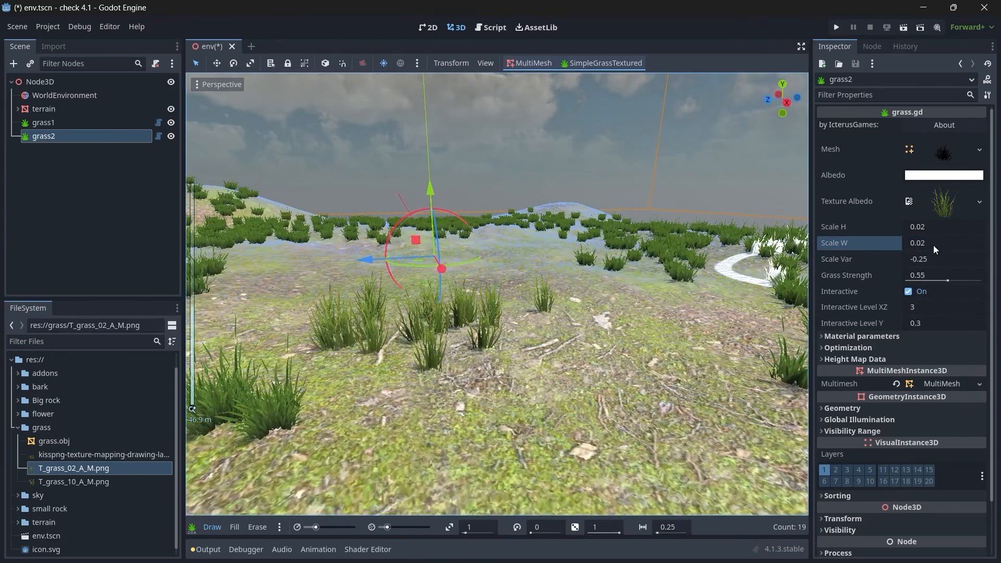
{"action": "left_click", "coordinate": [930, 255]}
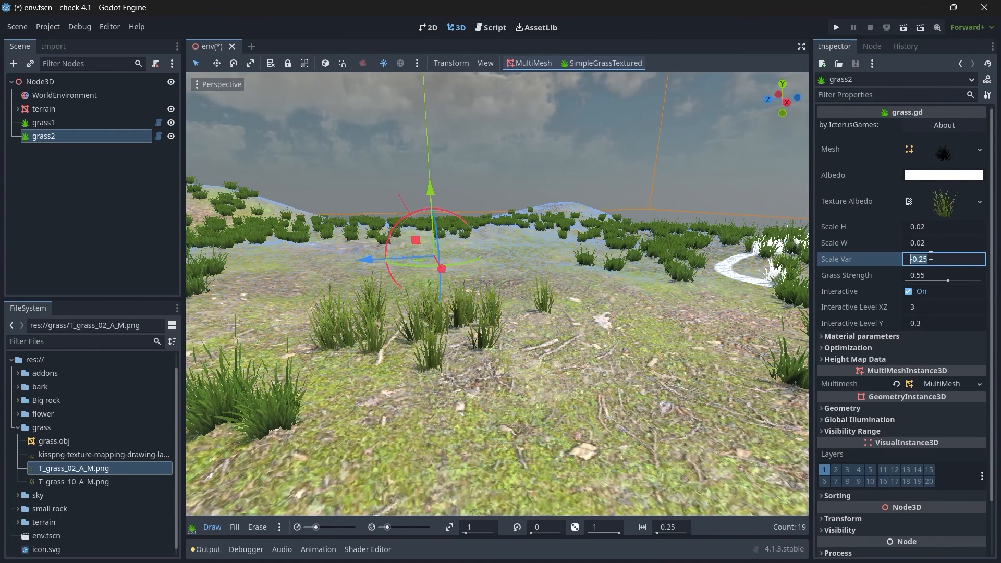
{"action": "type", "text": "0.3"}
{"action": "type", "text": "0.2"}
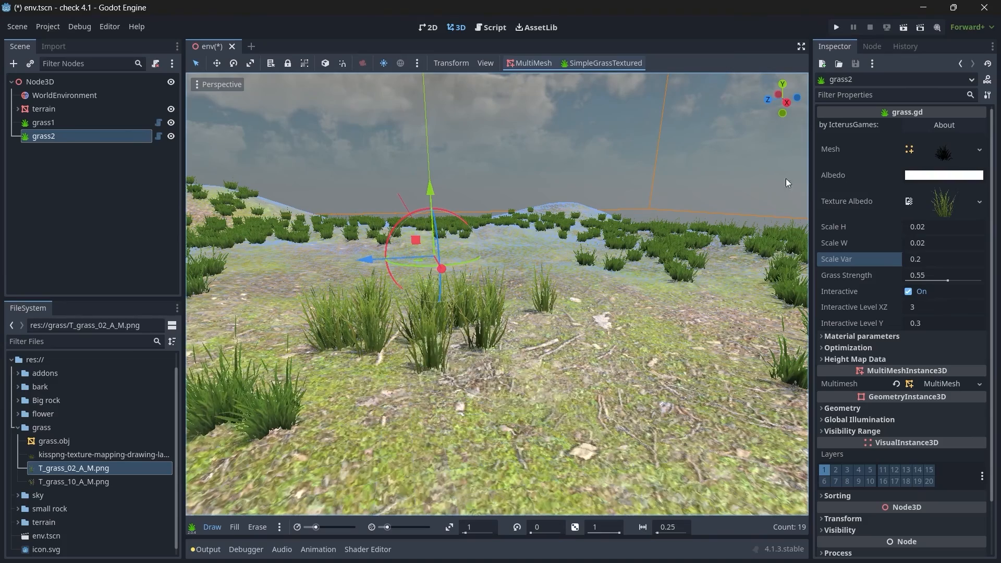
Step: Erase the grass2 test patch from the terrain and return to draw mode
{"action": "left_click", "coordinate": [251, 530]}
{"action": "mouse_move", "coordinate": [417, 386]}
{"action": "left_mouse_down"}
{"action": "mouse_move", "coordinate": [430, 374]}
{"action": "mouse_move", "coordinate": [411, 314]}
{"action": "mouse_move", "coordinate": [505, 317]}
{"action": "left_mouse_up"}
{"action": "left_click", "coordinate": [207, 526]}
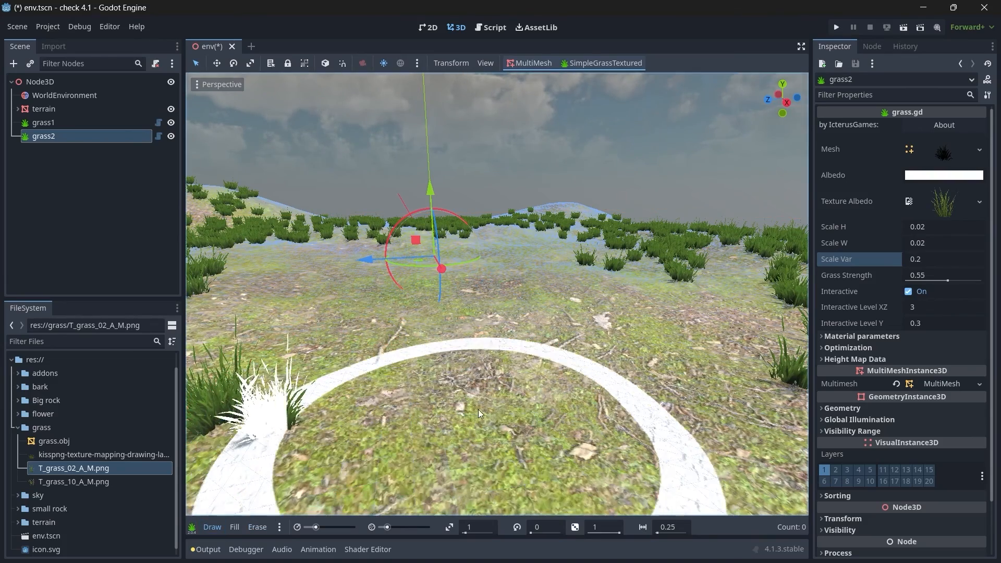
{"action": "mouse_move", "coordinate": [510, 302]}
{"action": "right_mouse_down"}
{"action": "mouse_move", "coordinate": [498, 286]}
{"action": "mouse_move", "coordinate": [514, 285]}
{"action": "mouse_move", "coordinate": [441, 402]}
{"action": "right_mouse_up"}
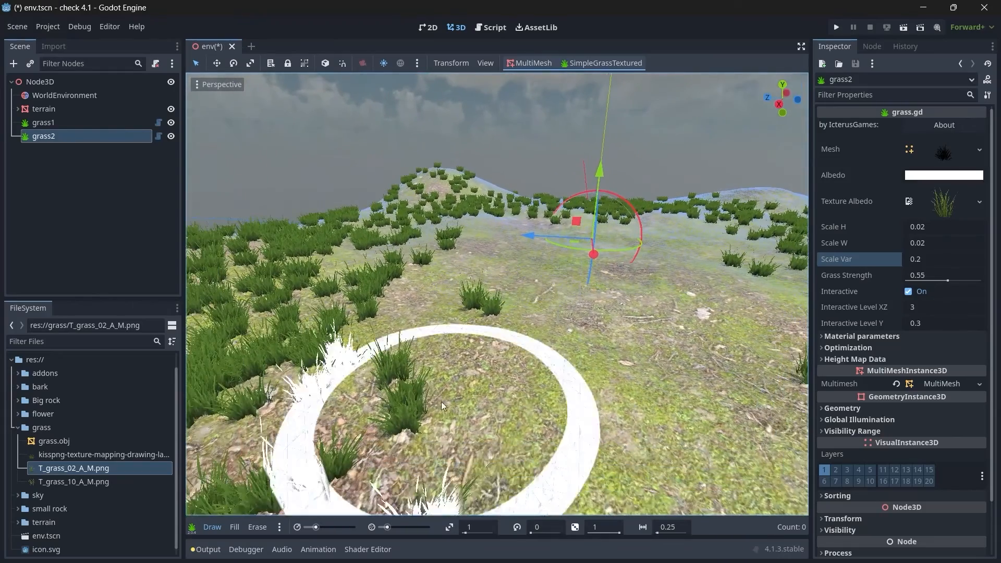
{"action": "left_click", "coordinate": [257, 526]}
{"action": "left_click", "coordinate": [212, 527]}
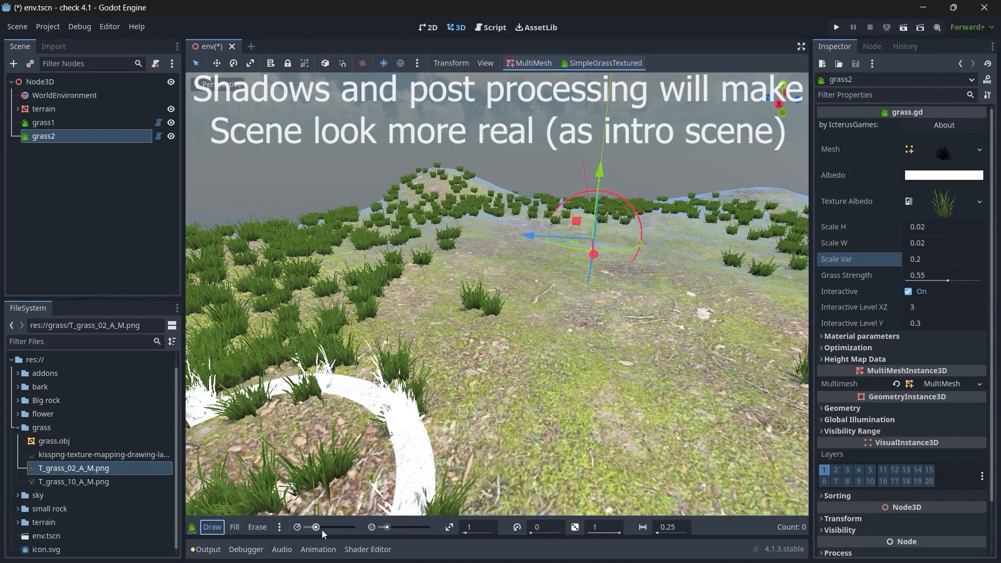
Step: Paint grass2 clumps among the existing grass across the terrain with brush radius 2.9 and density 11
{"action": "scroll", "coordinate": [444, 393], "scroll_direction": "down", "scroll_amount": 5}
{"action": "left_click_drag", "start_coordinate": [443, 393], "coordinate": [346, 346]}
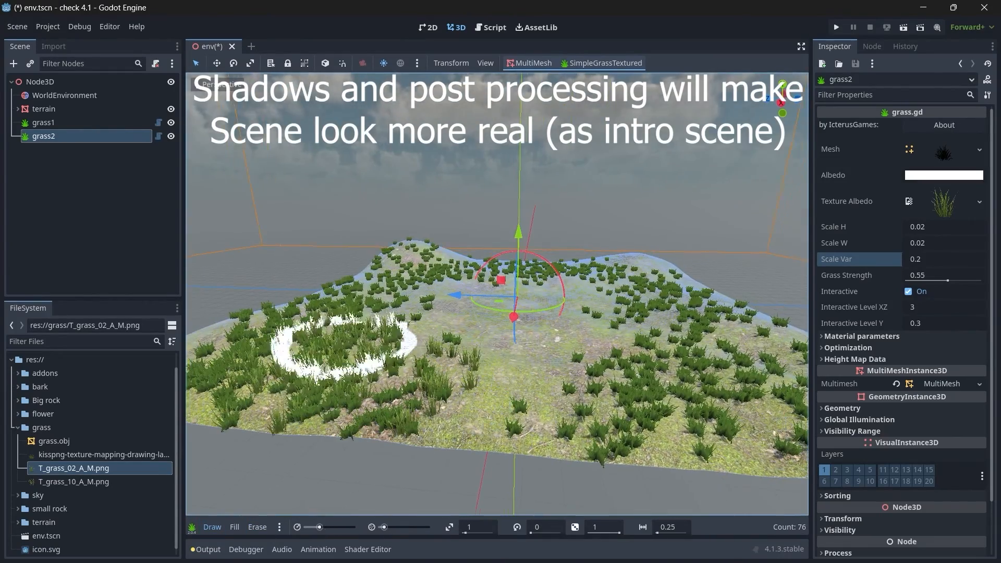
{"action": "right_click_drag", "start_coordinate": [346, 346], "coordinate": [459, 307]}
{"action": "left_click_drag", "start_coordinate": [674, 235], "coordinate": [750, 269]}
{"action": "right_click_drag", "start_coordinate": [751, 269], "coordinate": [835, 259]}
{"action": "mouse_move", "coordinate": [587, 359]}
{"action": "left_mouse_down"}
{"action": "mouse_move", "coordinate": [484, 254]}
{"action": "mouse_move", "coordinate": [664, 353]}
{"action": "left_mouse_up"}
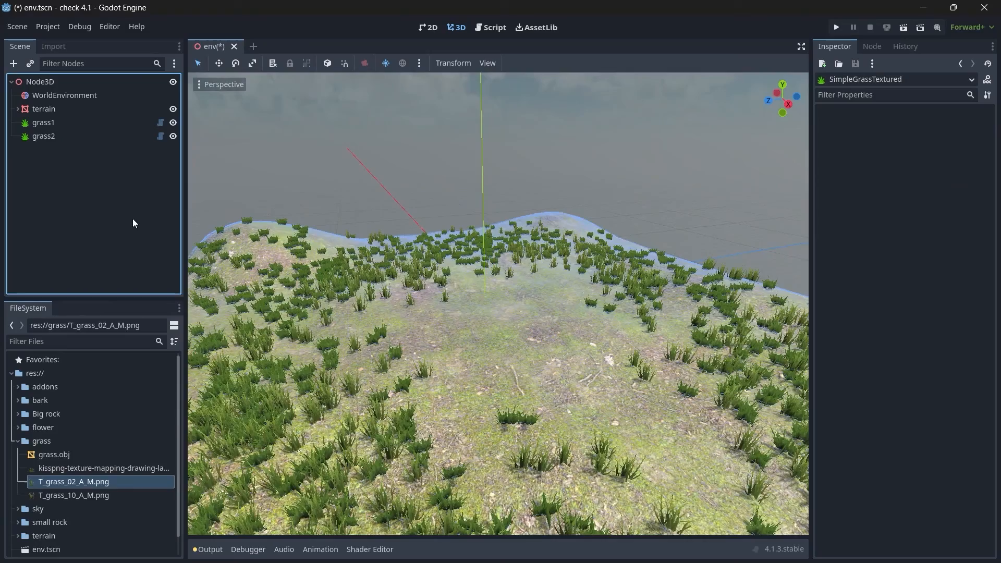
{"action": "scroll", "coordinate": [528, 314], "scroll_direction": "down", "scroll_amount": 5}
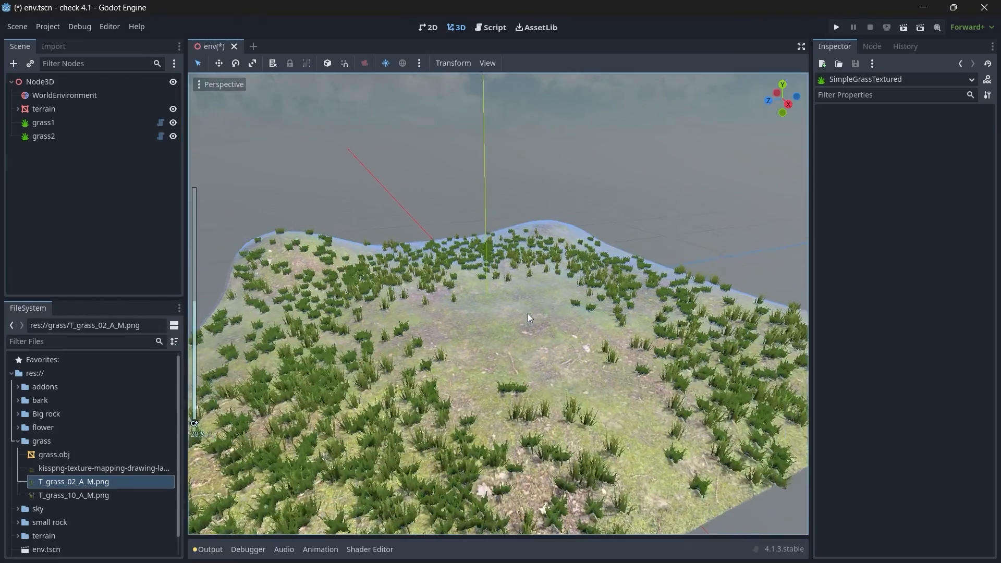
Step: Add another SimpleGrassTextured node under the root Node3D and rename it grass3
{"action": "left_click", "coordinate": [73, 86]}
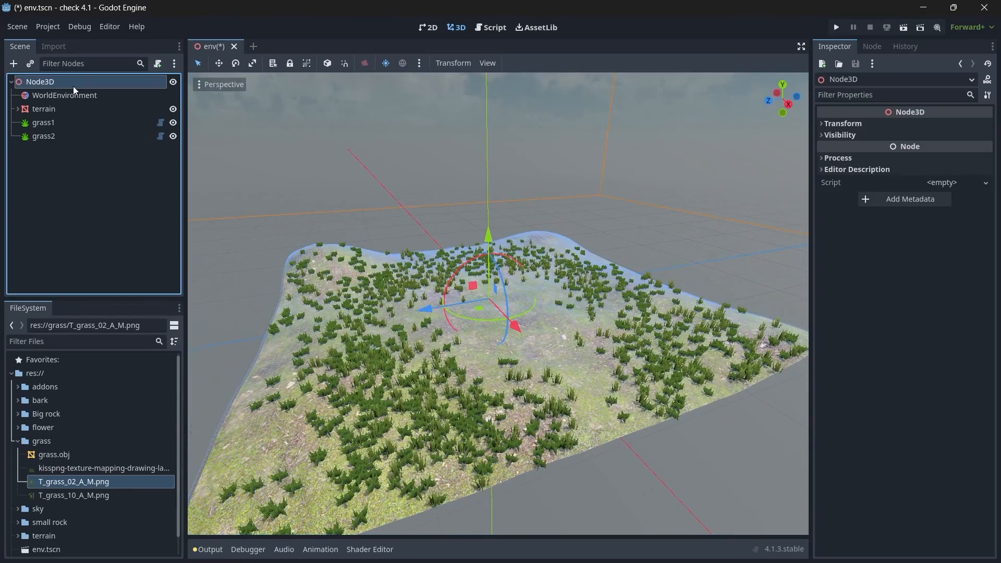
{"action": "key", "text": "ctrl+a"}
{"action": "type", "text": "grass3"}
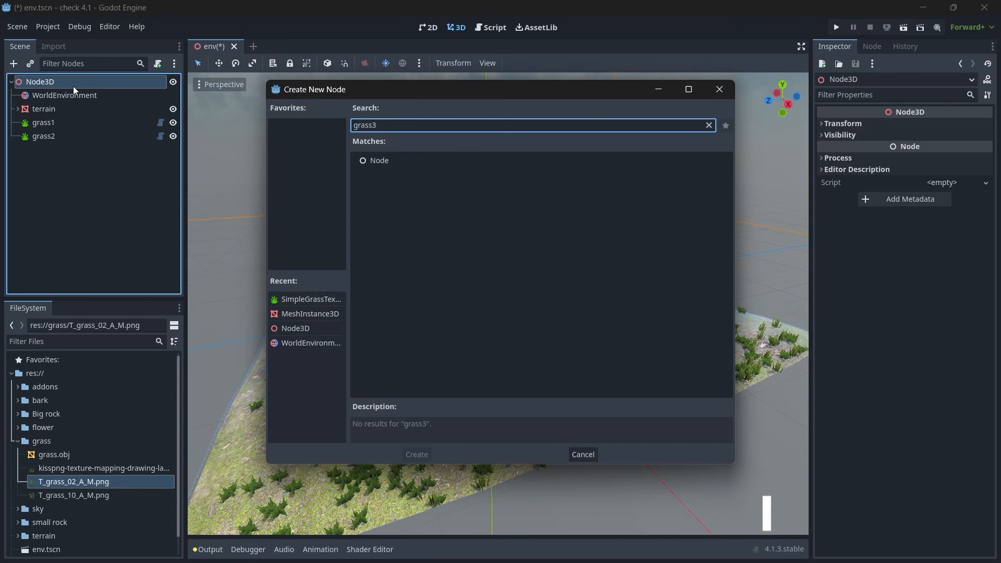
{"action": "key", "text": "BackSpace"}
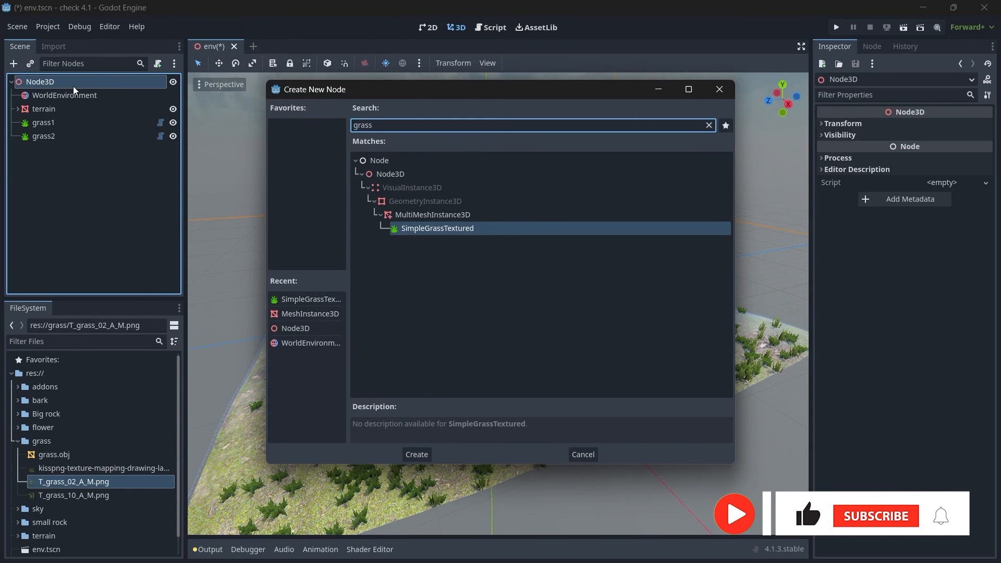
{"action": "key", "text": "Return"}
{"action": "key", "text": "F2"}
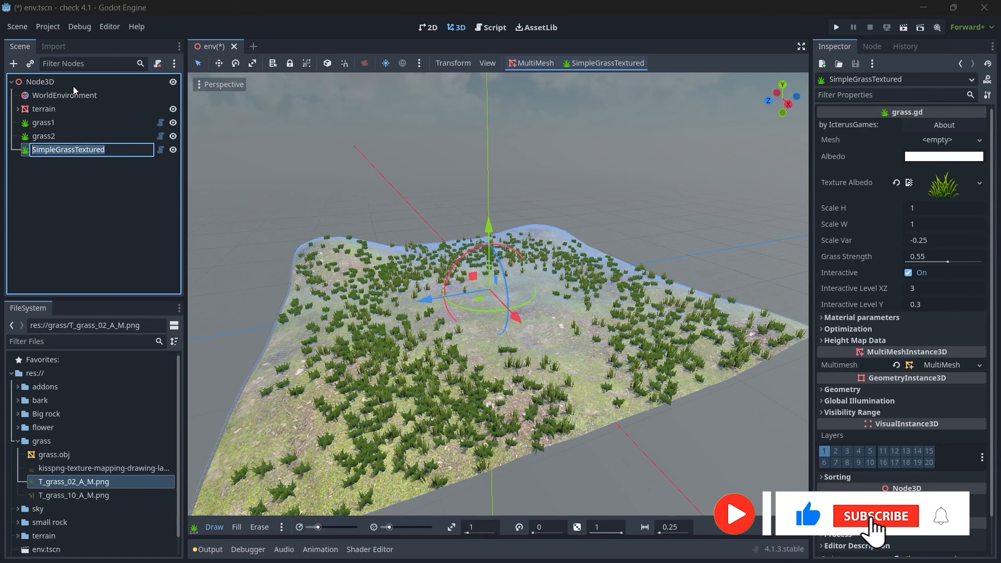
{"action": "type", "text": "grass3"}
{"action": "key", "text": "Return"}
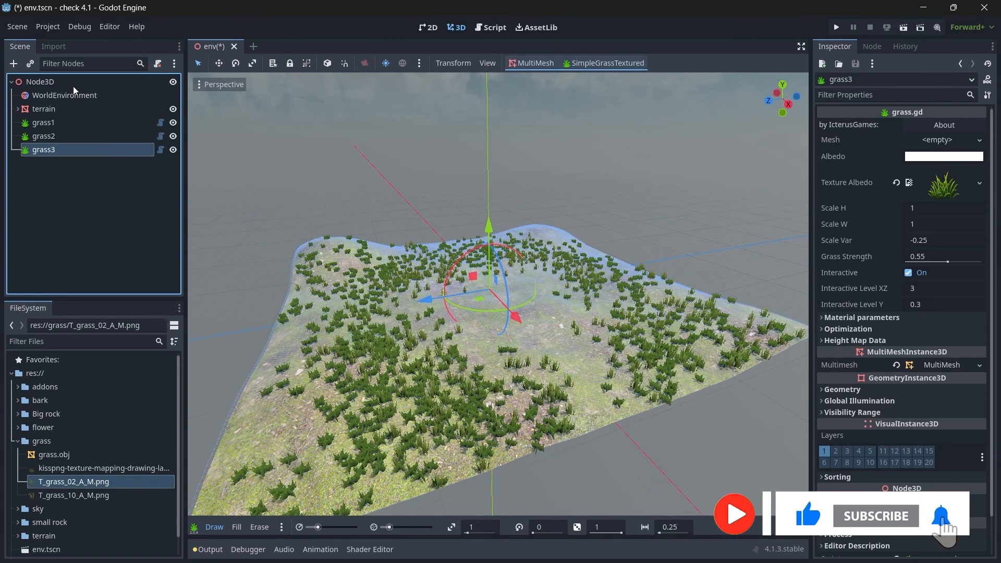
Step: Make the mesh and the albedo texture of the grass2 node unique
{"action": "left_click", "coordinate": [44, 137]}
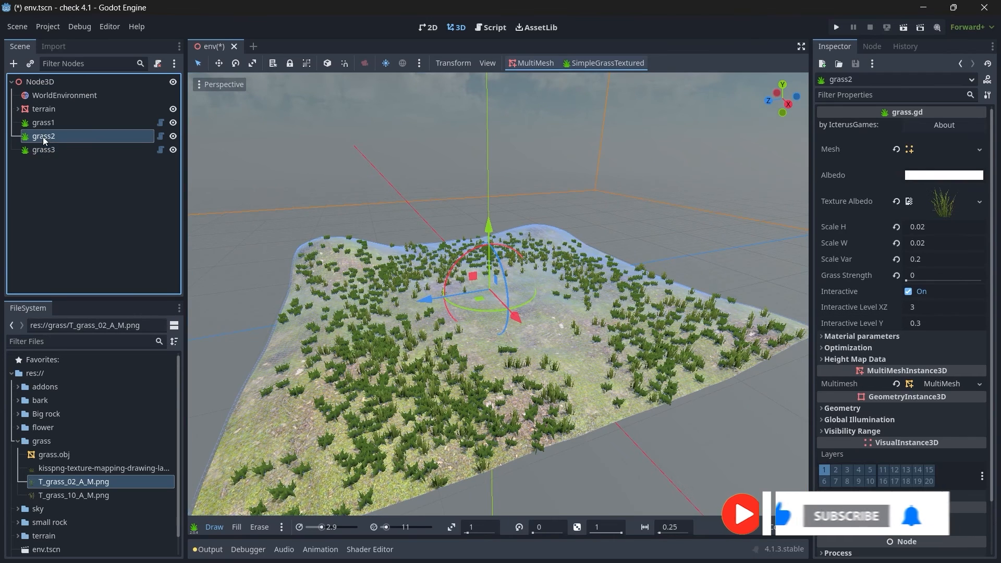
{"action": "left_click", "coordinate": [979, 150]}
{"action": "left_click", "coordinate": [911, 459]}
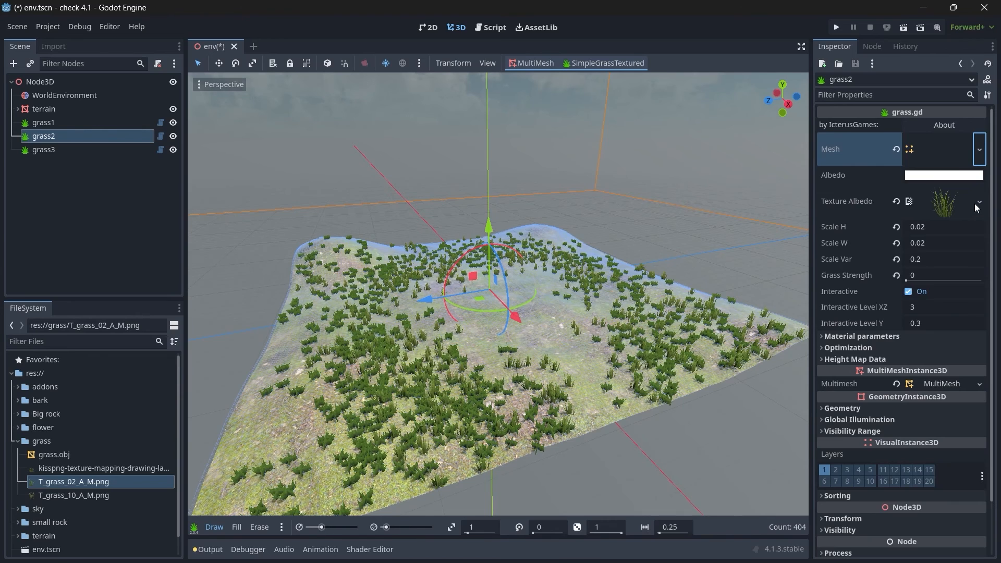
{"action": "left_click", "coordinate": [977, 204]}
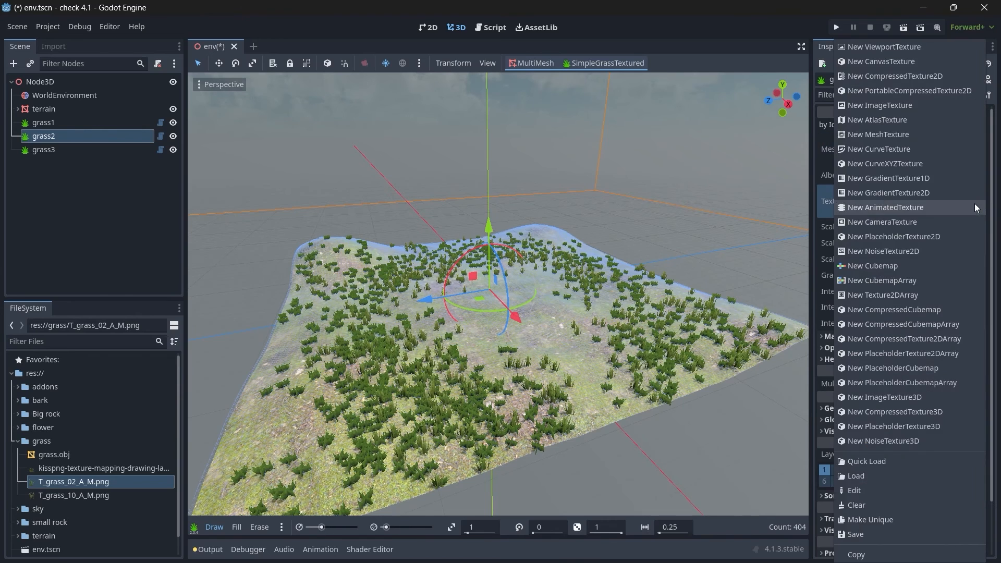
{"action": "left_click", "coordinate": [879, 518]}
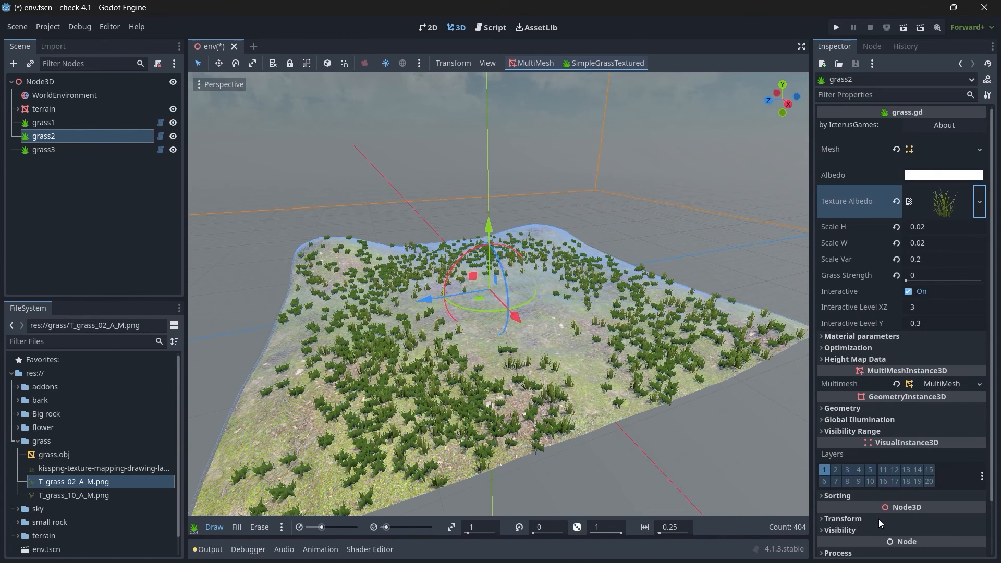
Step: Load grass.obj from the grass folder as the mesh of the grass3 node
{"action": "left_click", "coordinate": [36, 151]}
{"action": "left_click", "coordinate": [939, 140]}
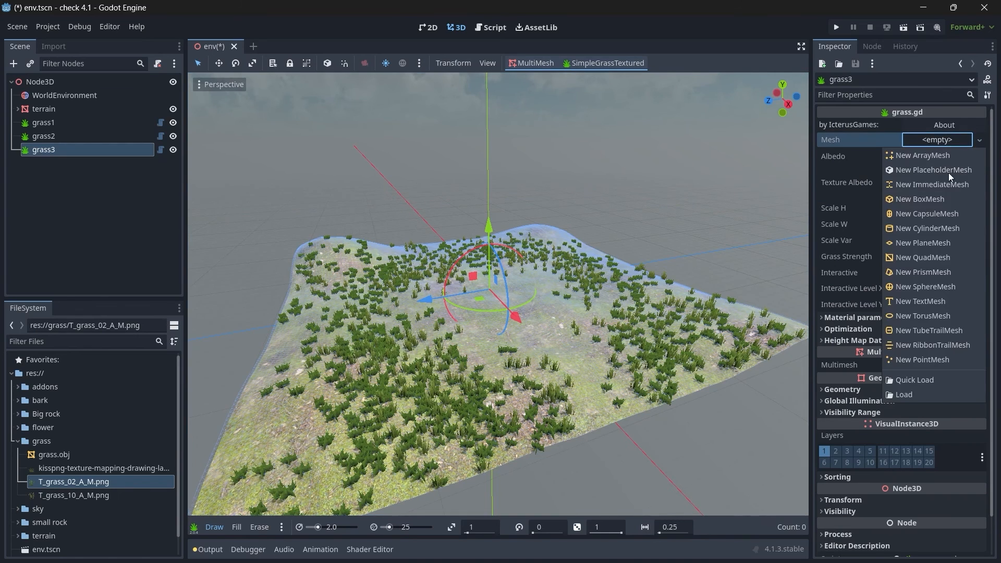
{"action": "left_click", "coordinate": [904, 397]}
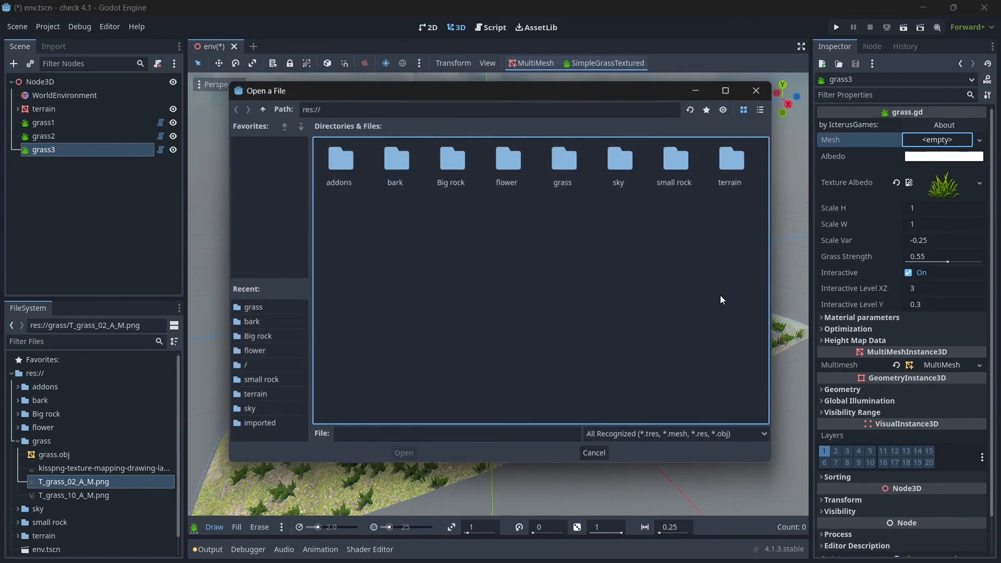
{"action": "double_click", "coordinate": [555, 171]}
{"action": "double_click", "coordinate": [345, 160]}
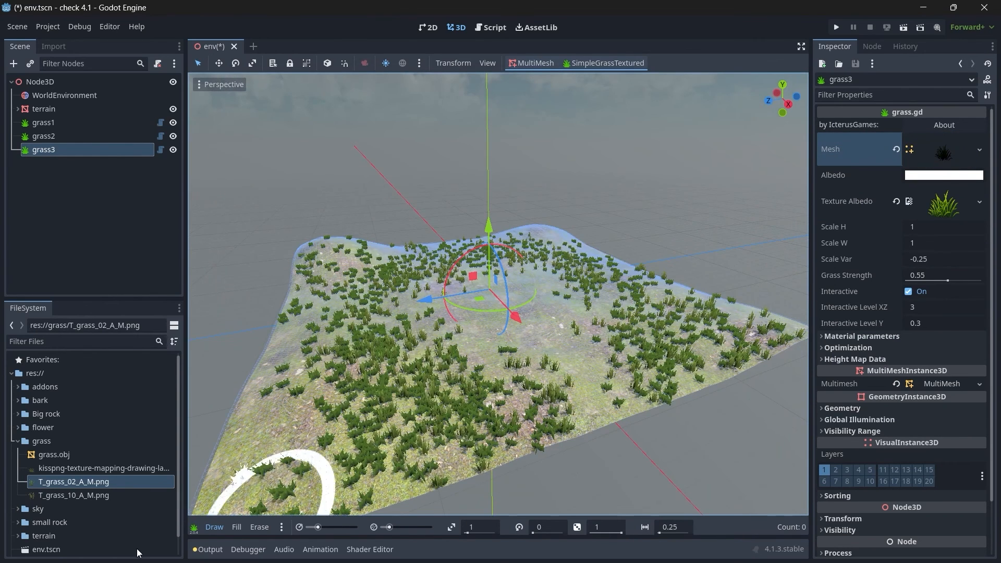
Step: Assign T_grass_10_A_M.png as the albedo texture of grass3 and paint a test patch on the terrain
{"action": "left_click_drag", "start_coordinate": [95, 495], "coordinate": [911, 225]}
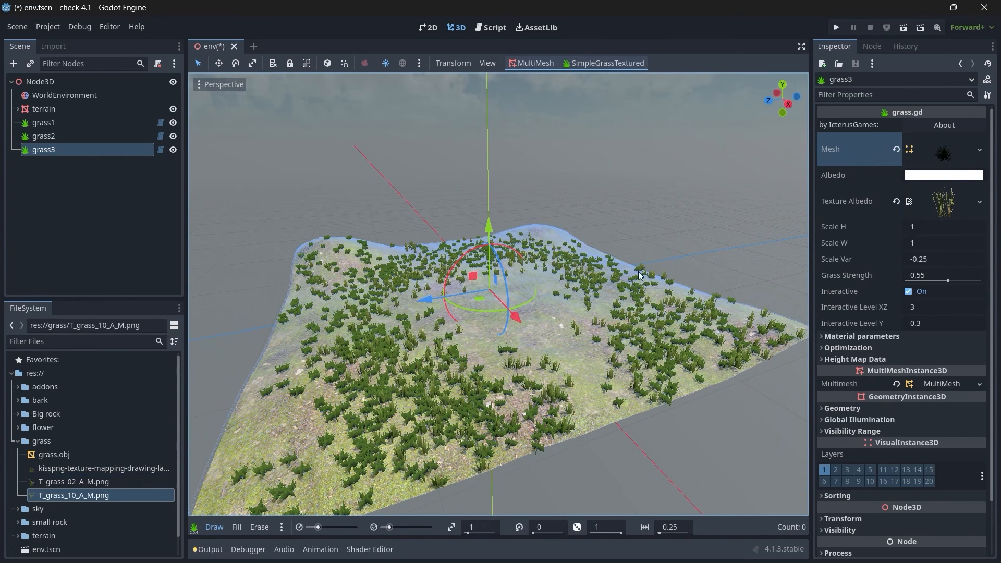
{"action": "left_click", "coordinate": [494, 298]}
{"action": "scroll", "coordinate": [494, 298], "scroll_direction": "down", "scroll_amount": 4}
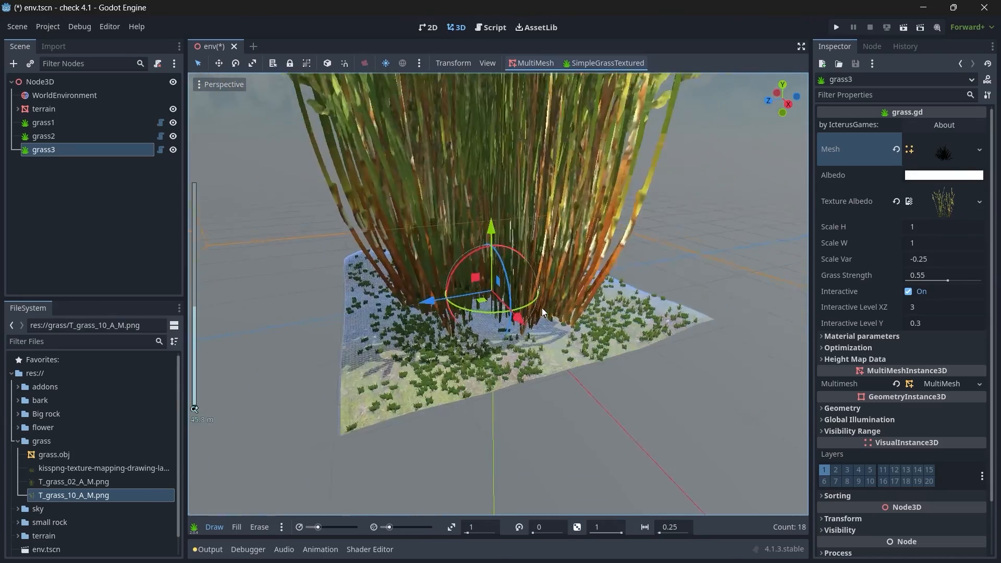
{"action": "middle_click_drag", "start_coordinate": [494, 298], "coordinate": [467, 313]}
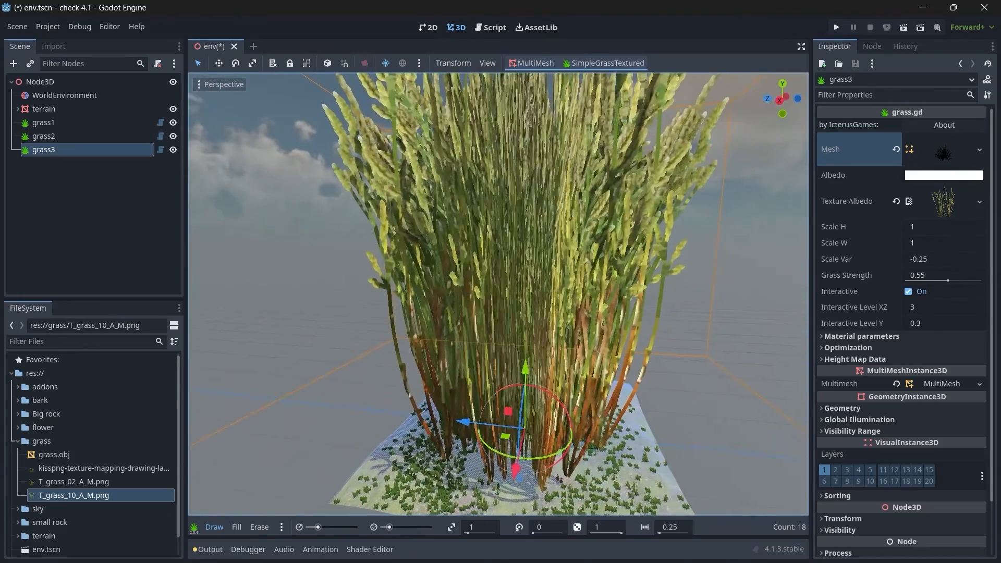
Step: Set both Scale W and Scale H of the grass3 node to 0.02
{"action": "left_click", "coordinate": [929, 241]}
{"action": "type", "text": "0.02"}
{"action": "key", "text": "Return"}
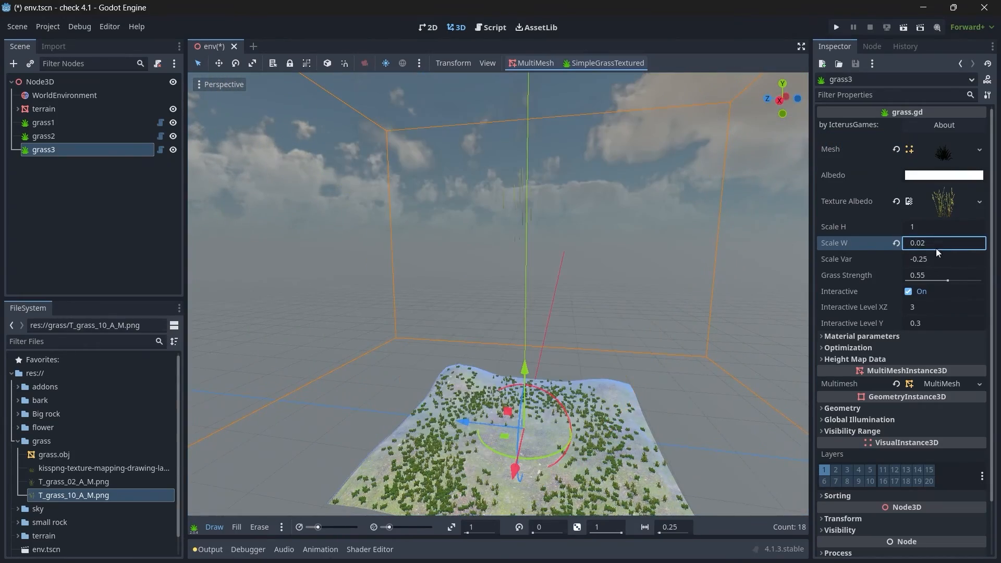
{"action": "left_click", "coordinate": [935, 228]}
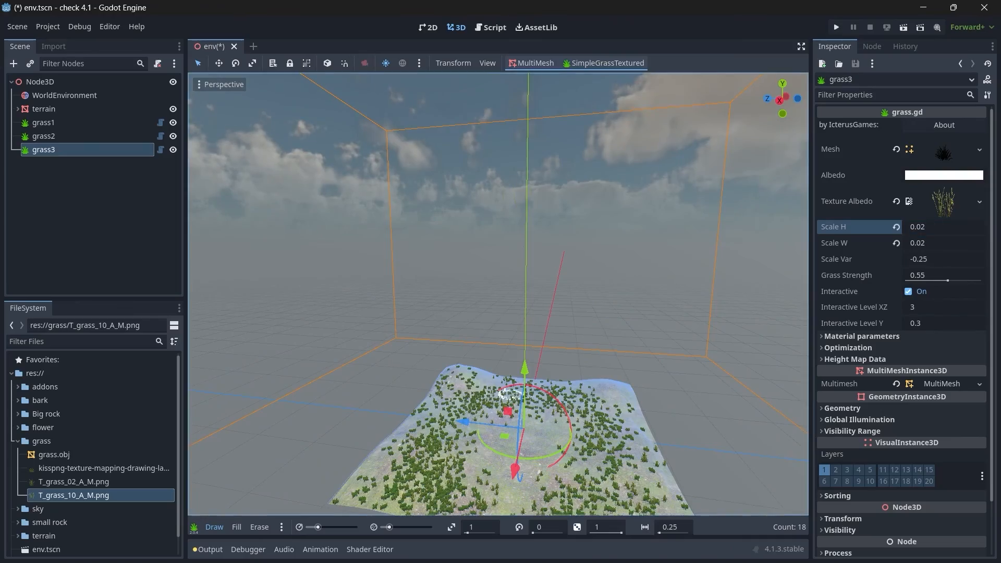
Step: Inspect the resized grass3 test patch up close, and erase it from the terrain
{"action": "middle_click_drag", "start_coordinate": [510, 394], "coordinate": [495, 346], "text": "shift"}
{"action": "scroll", "coordinate": [496, 313], "scroll_direction": "up", "scroll_amount": 8}
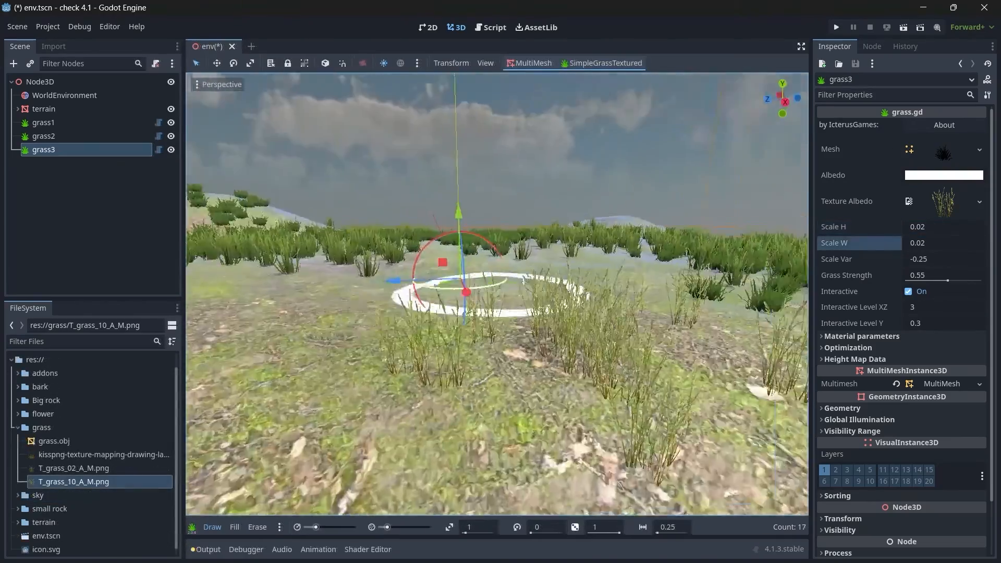
{"action": "middle_click_drag", "start_coordinate": [491, 293], "coordinate": [516, 343]}
{"action": "scroll", "coordinate": [512, 323], "scroll_direction": "down", "scroll_amount": 4}
{"action": "middle_click_drag", "start_coordinate": [510, 308], "coordinate": [622, 358]}
{"action": "scroll", "coordinate": [498, 289], "scroll_direction": "down", "scroll_amount": 3}
{"action": "scroll", "coordinate": [527, 288], "scroll_direction": "up", "scroll_amount": 5}
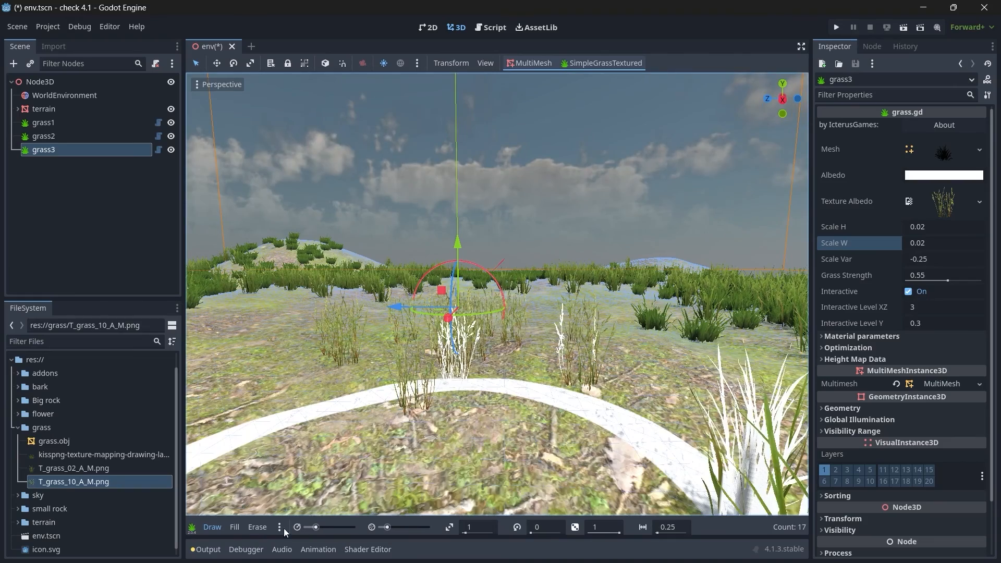
{"action": "left_click", "coordinate": [252, 528]}
{"action": "mouse_move", "coordinate": [361, 405]}
{"action": "left_mouse_down"}
{"action": "mouse_move", "coordinate": [495, 335]}
{"action": "mouse_move", "coordinate": [527, 364]}
{"action": "mouse_move", "coordinate": [237, 507]}
{"action": "left_mouse_up"}
Step: Paint grass3 stalks among the existing grass across the terrain with a larger brush radius and density 6
{"action": "left_click", "coordinate": [216, 529]}
{"action": "key", "text": "s"}
{"action": "mouse_move", "coordinate": [485, 281]}
{"action": "right_mouse_down"}
{"action": "mouse_move", "coordinate": [462, 300]}
{"action": "mouse_move", "coordinate": [463, 317]}
{"action": "right_mouse_up"}
{"action": "key", "text": "w"}
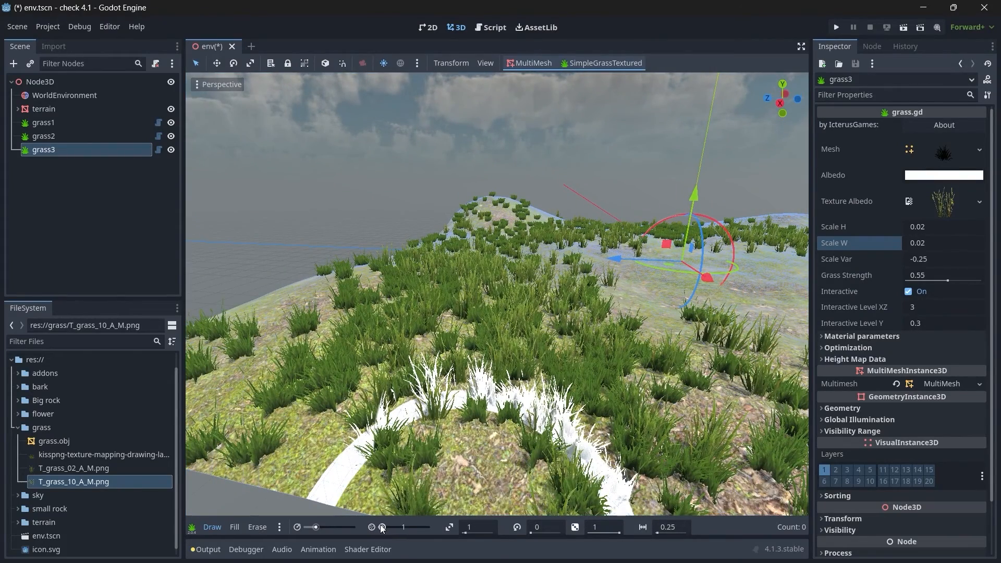
{"action": "scroll", "coordinate": [382, 528], "scroll_direction": "up", "scroll_amount": 3}
{"action": "left_click_drag", "start_coordinate": [319, 526], "coordinate": [323, 526]}
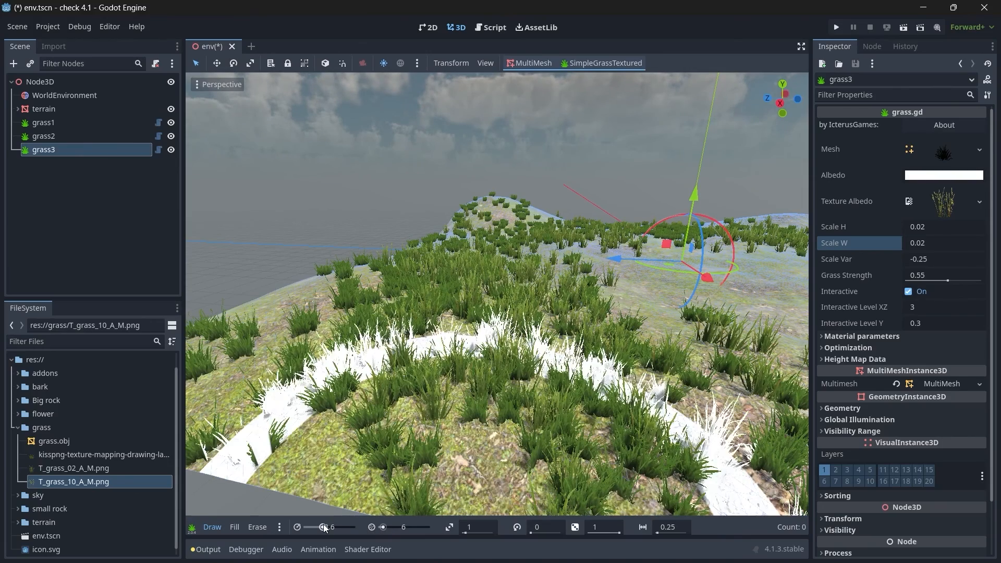
{"action": "mouse_move", "coordinate": [470, 388]}
{"action": "left_mouse_down"}
{"action": "mouse_move", "coordinate": [533, 383]}
{"action": "mouse_move", "coordinate": [416, 376]}
{"action": "mouse_move", "coordinate": [292, 386]}
{"action": "left_mouse_up"}
{"action": "mouse_move", "coordinate": [292, 385]}
{"action": "middle_mouse_down"}
{"action": "mouse_move", "coordinate": [490, 279]}
{"action": "mouse_move", "coordinate": [482, 308]}
{"action": "middle_mouse_up"}
{"action": "left_click_drag", "start_coordinate": [437, 329], "coordinate": [614, 150]}
{"action": "middle_click_drag", "start_coordinate": [614, 150], "coordinate": [609, 282]}
{"action": "mouse_move", "coordinate": [610, 281]}
{"action": "left_mouse_down"}
{"action": "mouse_move", "coordinate": [334, 207]}
{"action": "mouse_move", "coordinate": [616, 240]}
{"action": "left_mouse_up"}
{"action": "mouse_move", "coordinate": [616, 240]}
{"action": "middle_mouse_down"}
{"action": "mouse_move", "coordinate": [473, 268]}
{"action": "mouse_move", "coordinate": [479, 214]}
{"action": "mouse_move", "coordinate": [542, 216]}
{"action": "middle_mouse_up"}
{"action": "scroll", "coordinate": [479, 214], "scroll_direction": "up", "scroll_amount": 5}
{"action": "right_click_drag", "start_coordinate": [497, 294], "coordinate": [575, 318]}
{"action": "key", "text": "s"}
{"action": "key", "text": "w"}
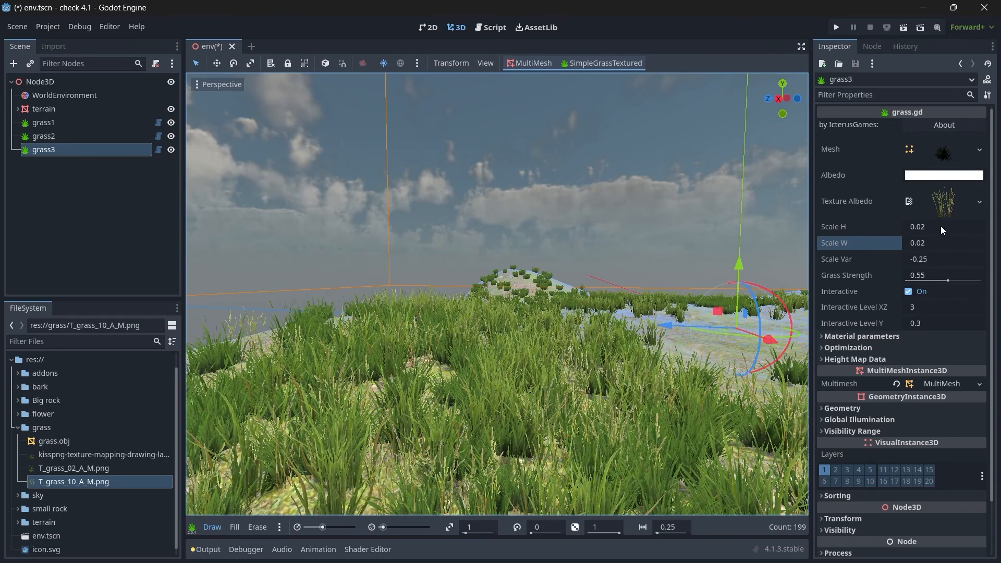
Step: Try larger grass3 stalks by setting both Scale H and Scale W to 0.04
{"action": "left_click", "coordinate": [942, 227]}
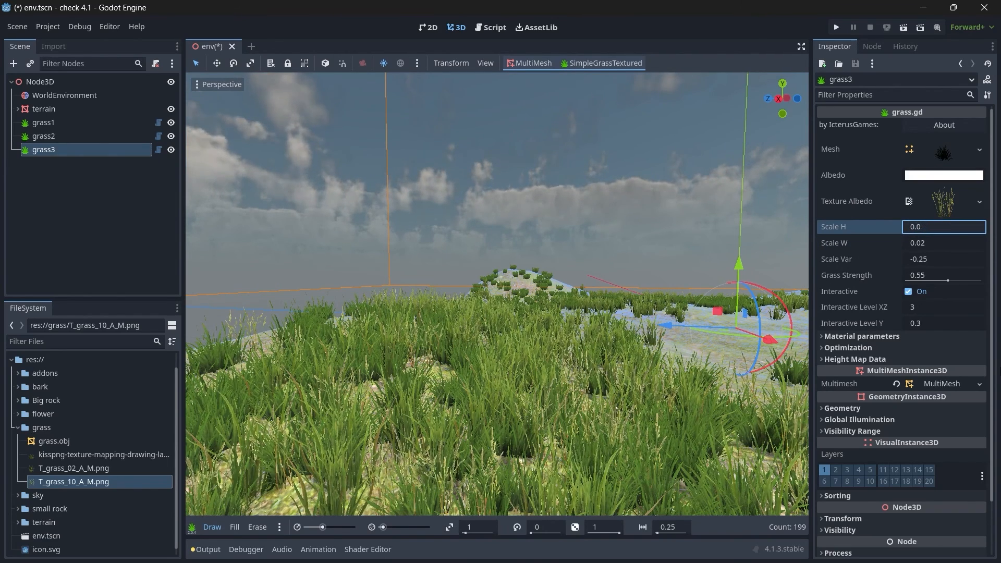
{"action": "key", "text": "Return"}
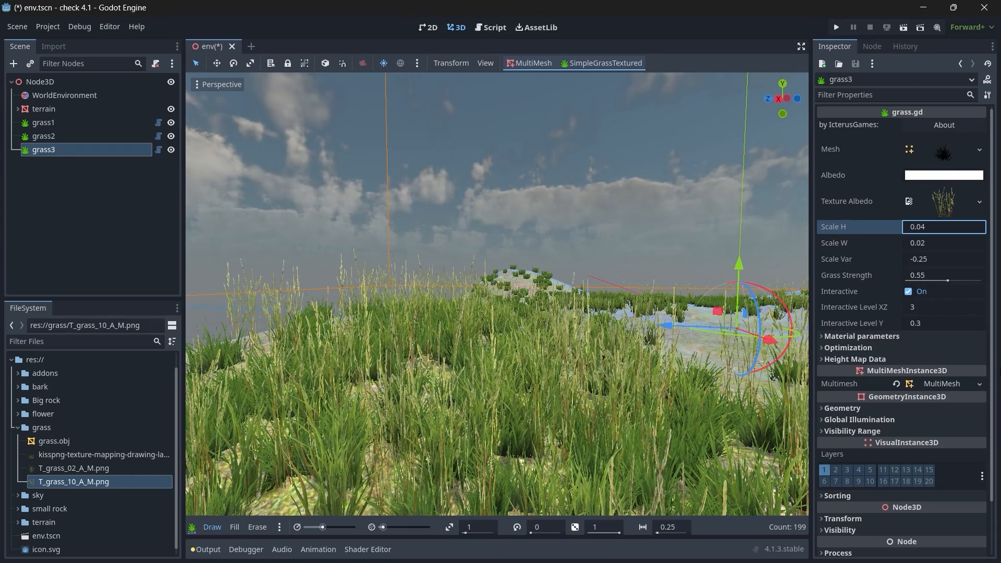
{"action": "left_click", "coordinate": [943, 243]}
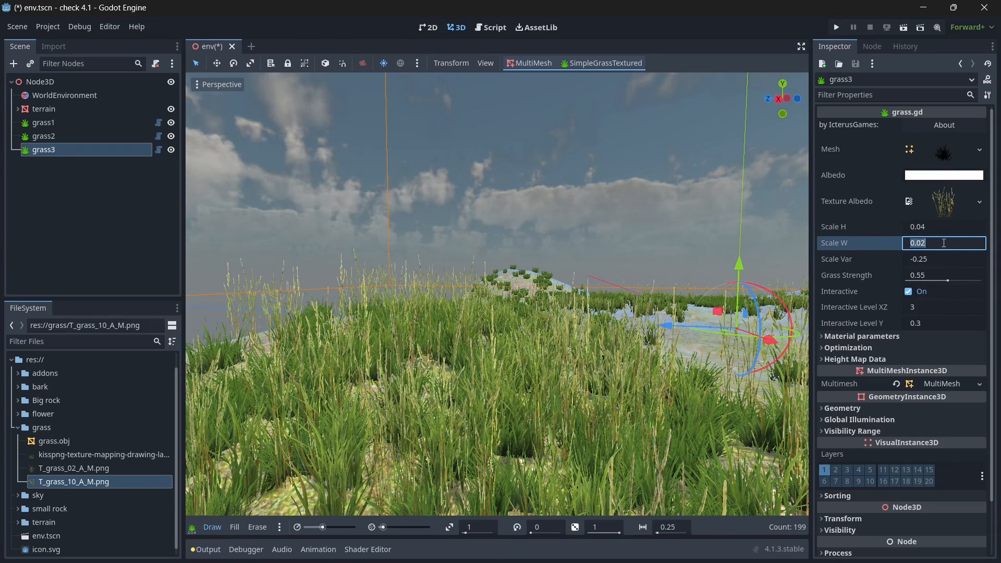
{"action": "key", "text": "Return"}
{"action": "middle_click_drag", "start_coordinate": [644, 277], "coordinate": [493, 272]}
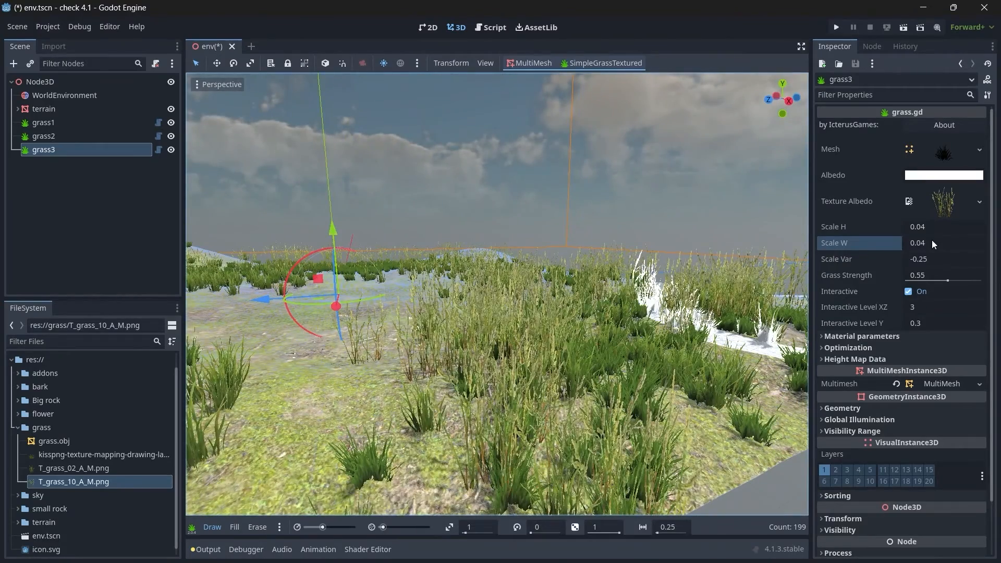
Step: Set both Scale H and Scale W of the grass3 node to 0.03
{"action": "left_click", "coordinate": [937, 226]}
{"action": "type", "text": "0.03"}
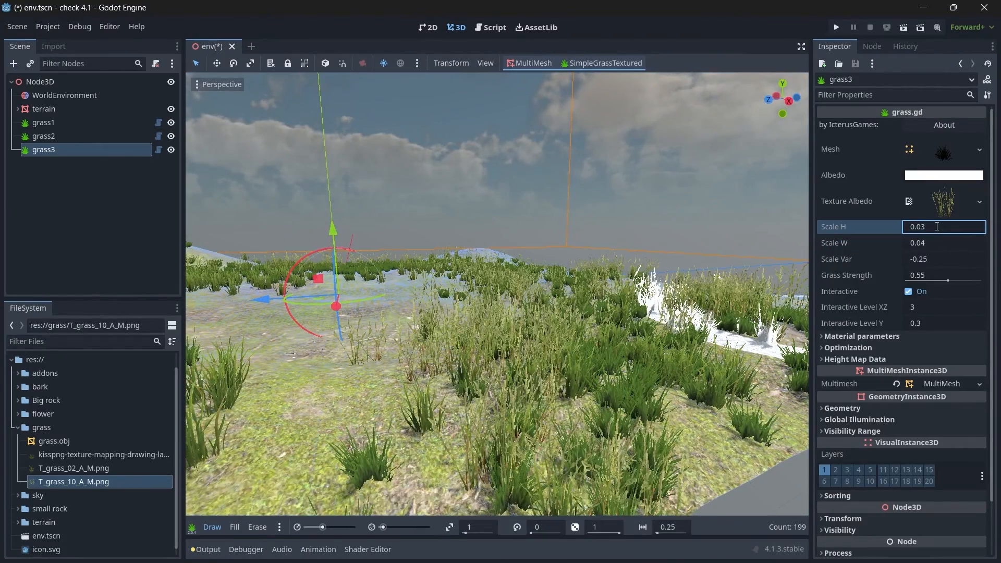
{"action": "double_click", "coordinate": [940, 247]}
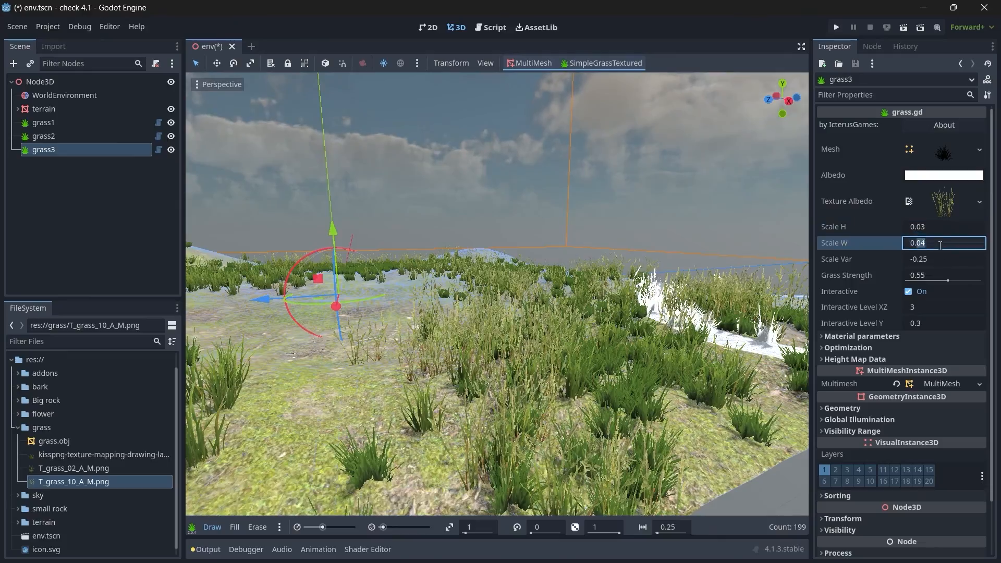
{"action": "type", "text": "03"}
{"action": "key", "text": "Return"}
{"action": "mouse_move", "coordinate": [354, 341]}
{"action": "right_mouse_down"}
{"action": "mouse_move", "coordinate": [255, 342]}
{"action": "mouse_move", "coordinate": [287, 354]}
{"action": "mouse_move", "coordinate": [375, 354]}
{"action": "mouse_move", "coordinate": [325, 351]}
{"action": "right_mouse_up"}
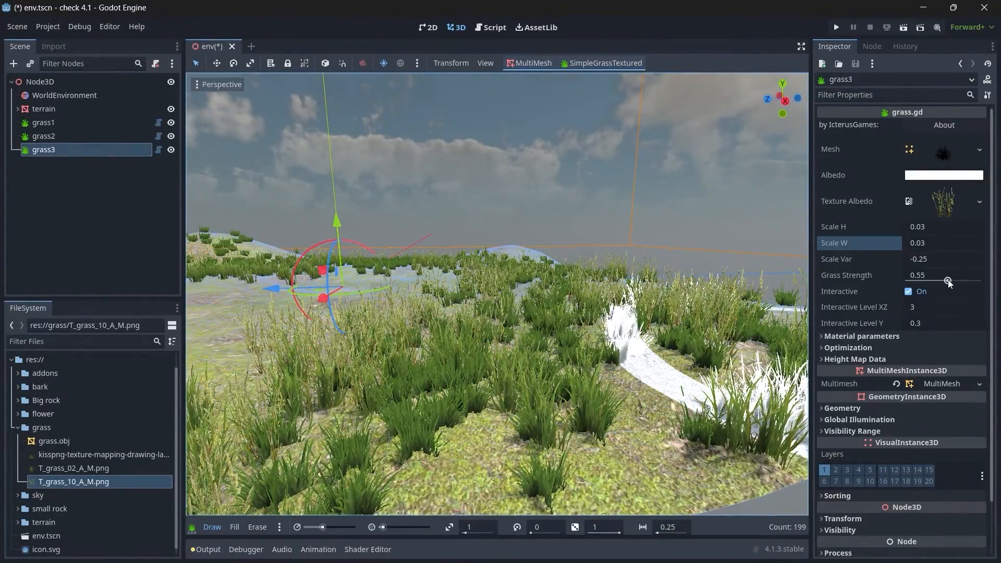
Step: Hide grass1 and grass2, and set the Grass Strength of grass3 to 0
{"action": "left_click_drag", "start_coordinate": [945, 277], "coordinate": [932, 282]}
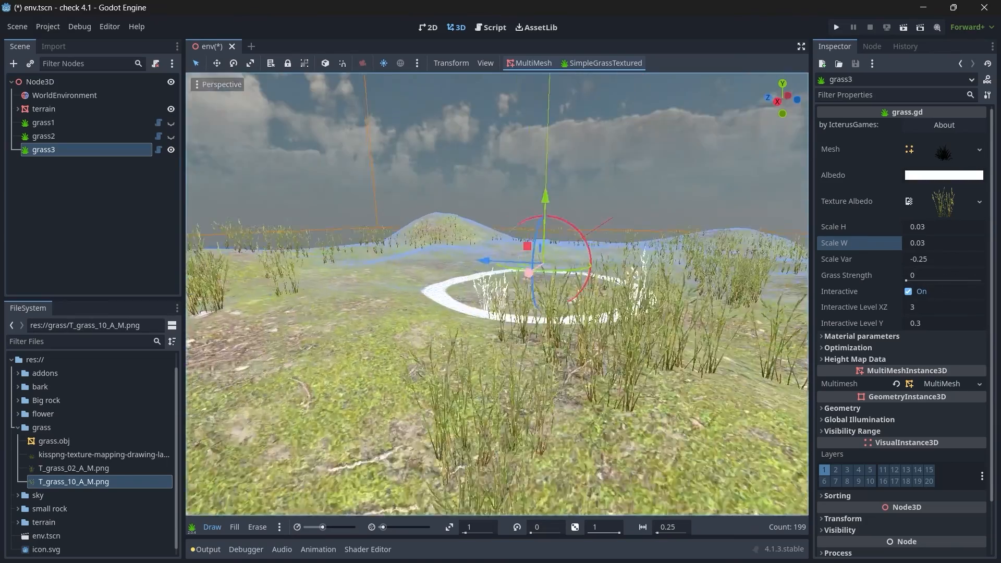
{"action": "right_click_drag", "start_coordinate": [514, 291], "coordinate": [2, 167]}
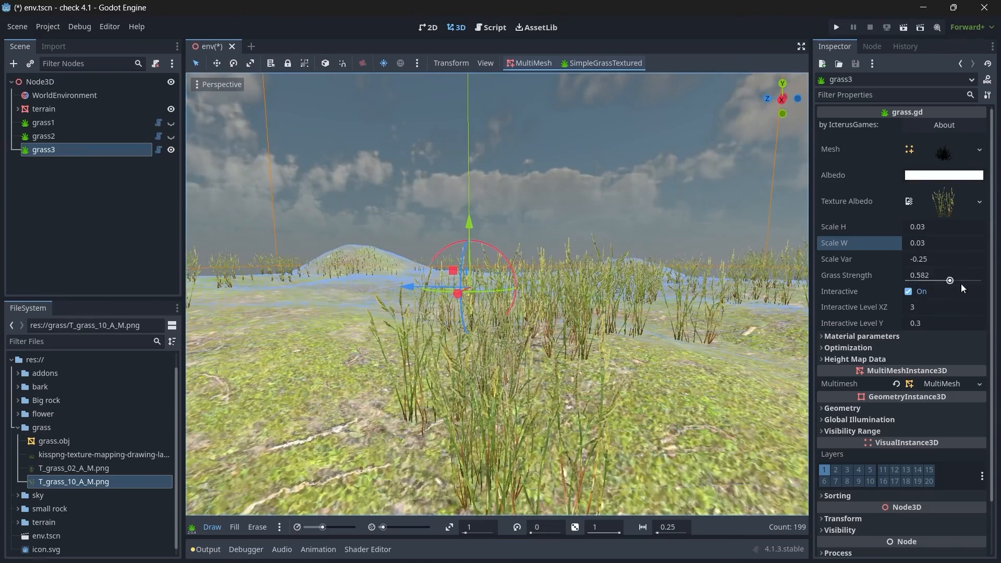
{"action": "left_click_drag", "start_coordinate": [961, 284], "coordinate": [770, 331]}
{"action": "left_click", "coordinate": [919, 306]}
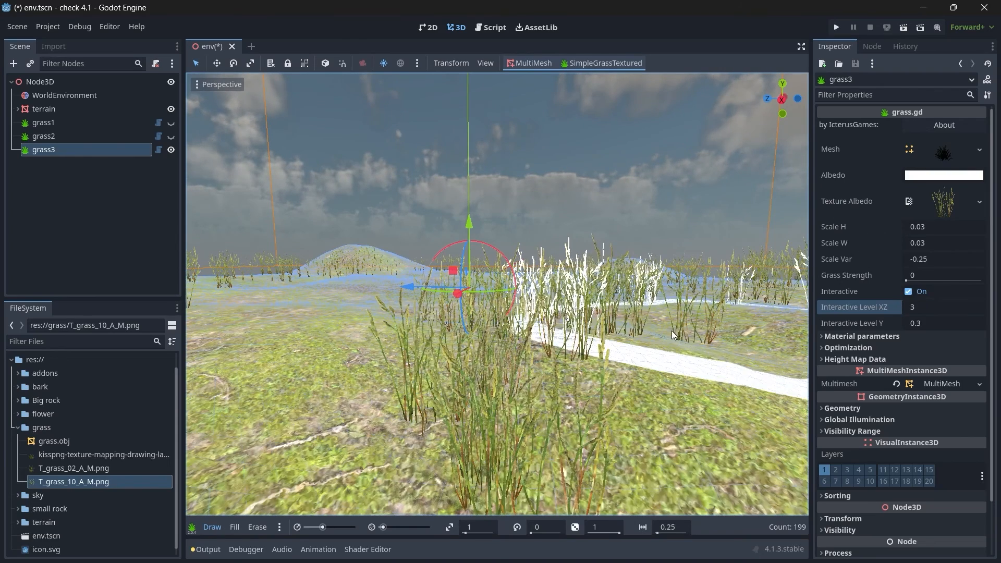
Step: Set the global grass wind parameters to direction 1, 1, 1, strength 0.297 and turbulence 9.88
{"action": "left_click", "coordinate": [279, 528]}
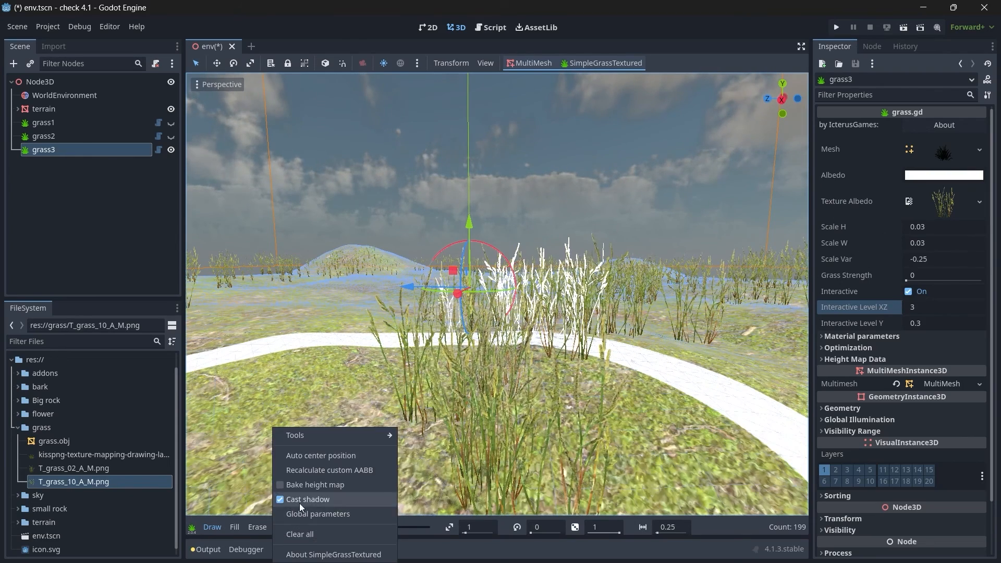
{"action": "left_click", "coordinate": [309, 514]}
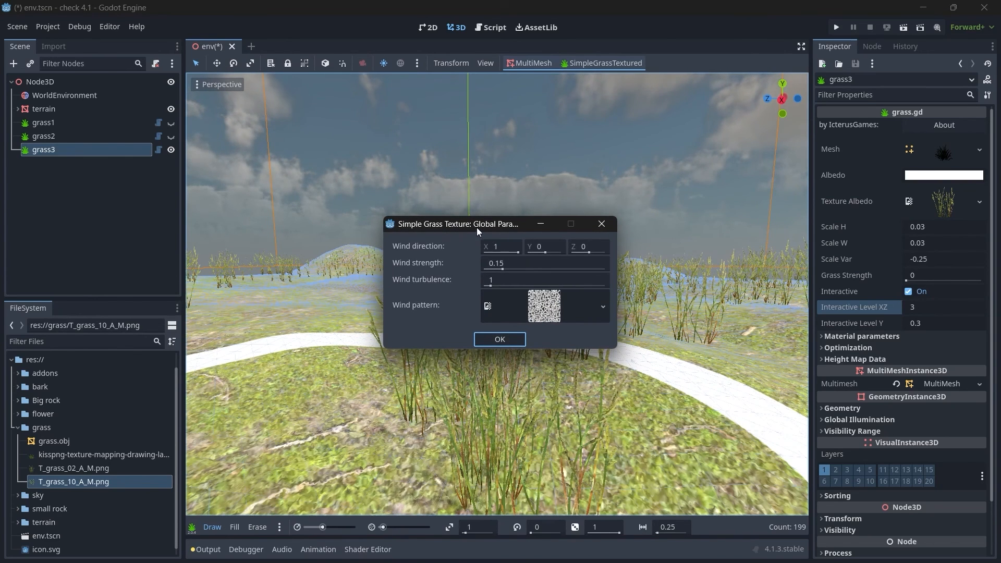
{"action": "left_click_drag", "start_coordinate": [477, 227], "coordinate": [495, 225]}
{"action": "left_click", "coordinate": [518, 245]}
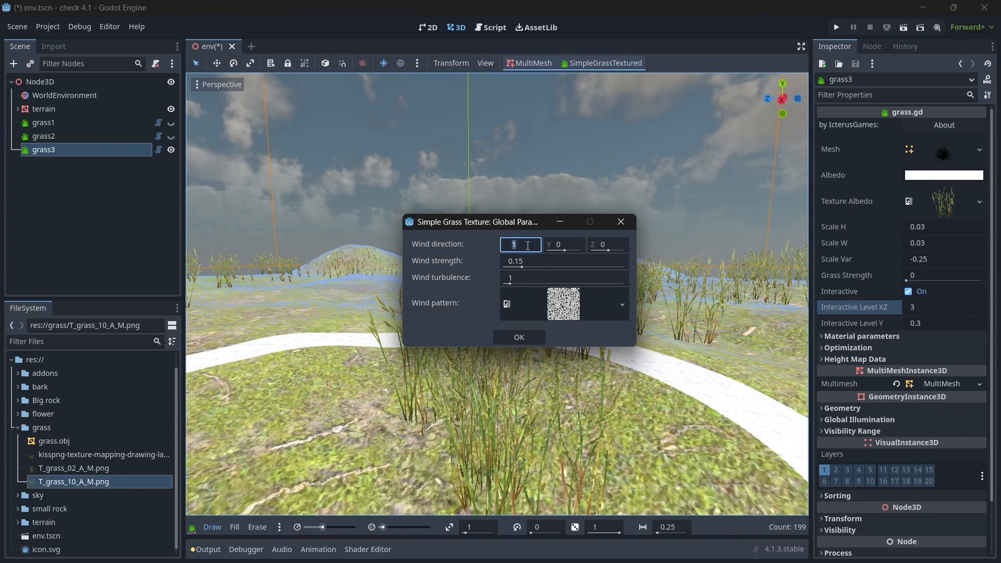
{"action": "left_click", "coordinate": [611, 245]}
{"action": "type", "text": "1"}
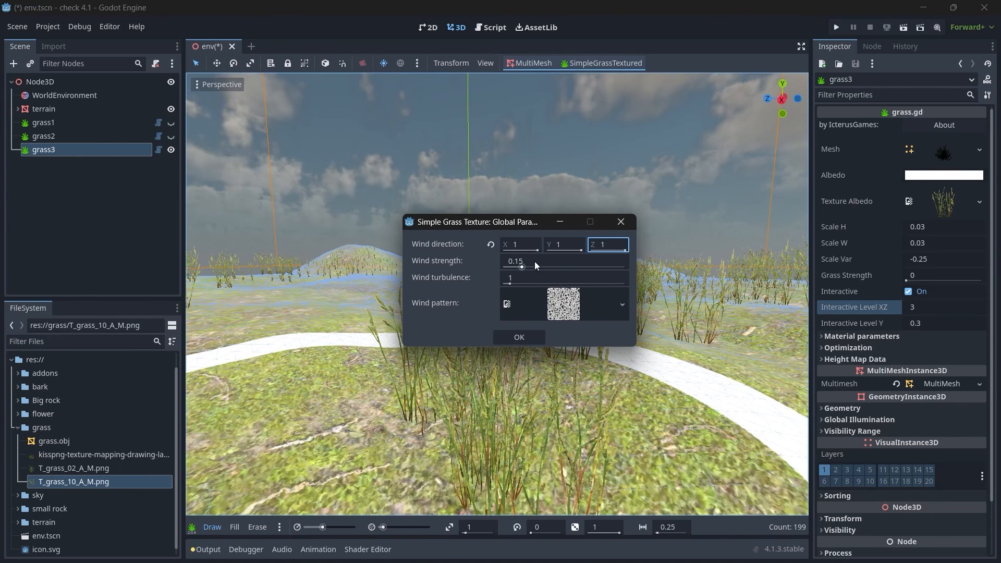
{"action": "left_click_drag", "start_coordinate": [521, 266], "coordinate": [539, 266]}
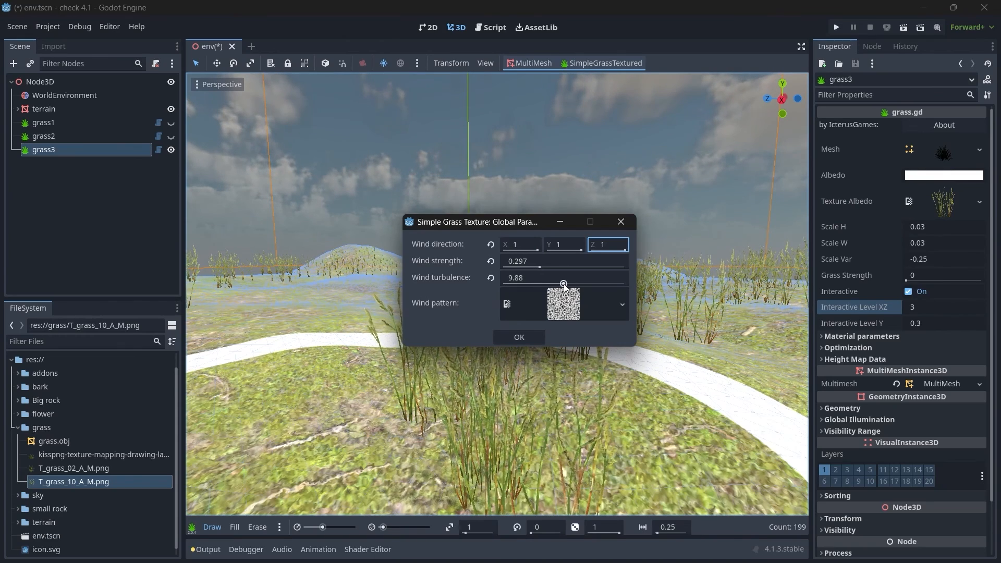
{"action": "left_click", "coordinate": [528, 335]}
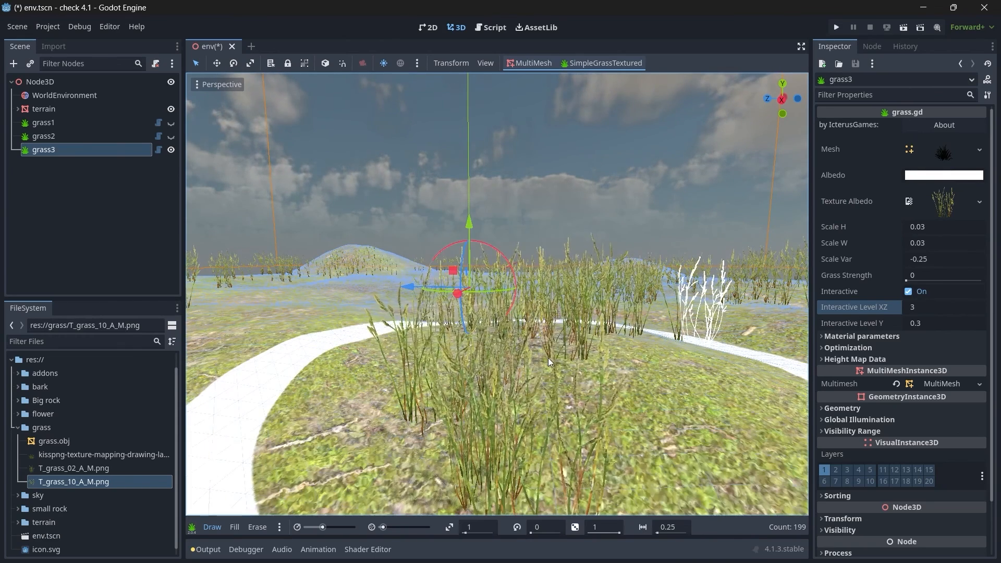
Step: Make grass1 and grass2 visible again and hide the grass3 node
{"action": "left_click", "coordinate": [37, 136]}
{"action": "left_click", "coordinate": [170, 124]}
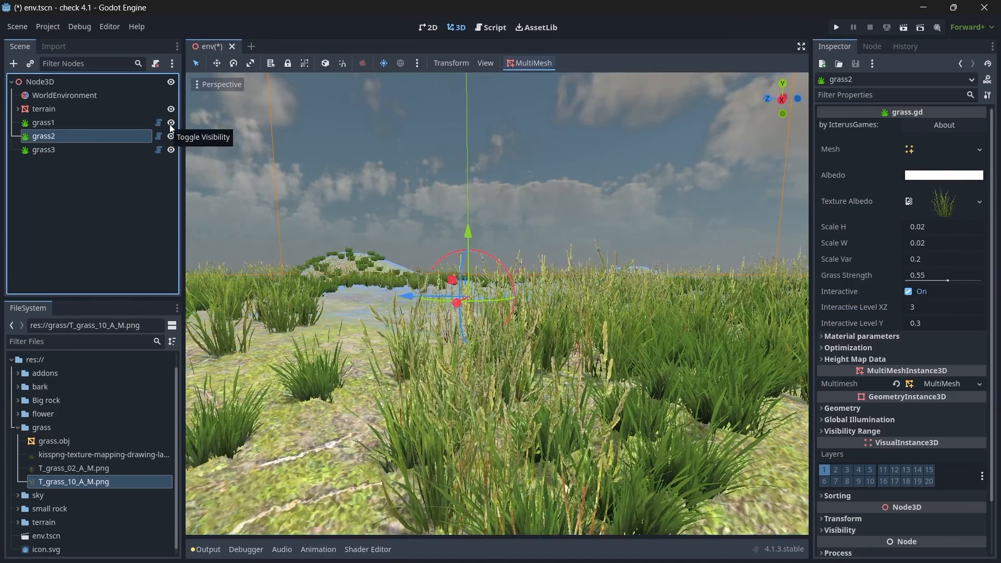
{"action": "left_click", "coordinate": [171, 149]}
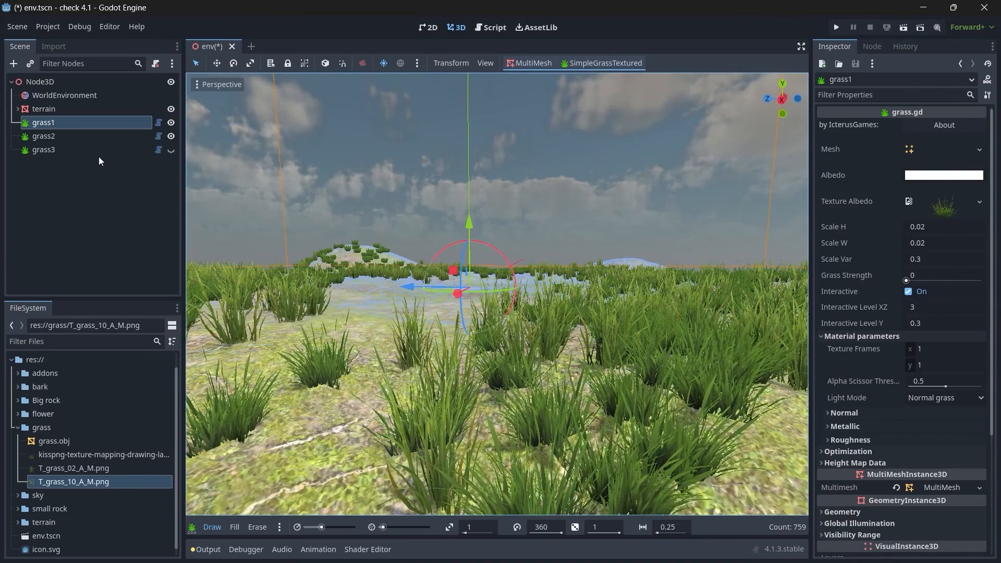
Step: Set the Grass Strength of the grass2 node to 0 and check its grass on the terrain
{"action": "left_click", "coordinate": [42, 136]}
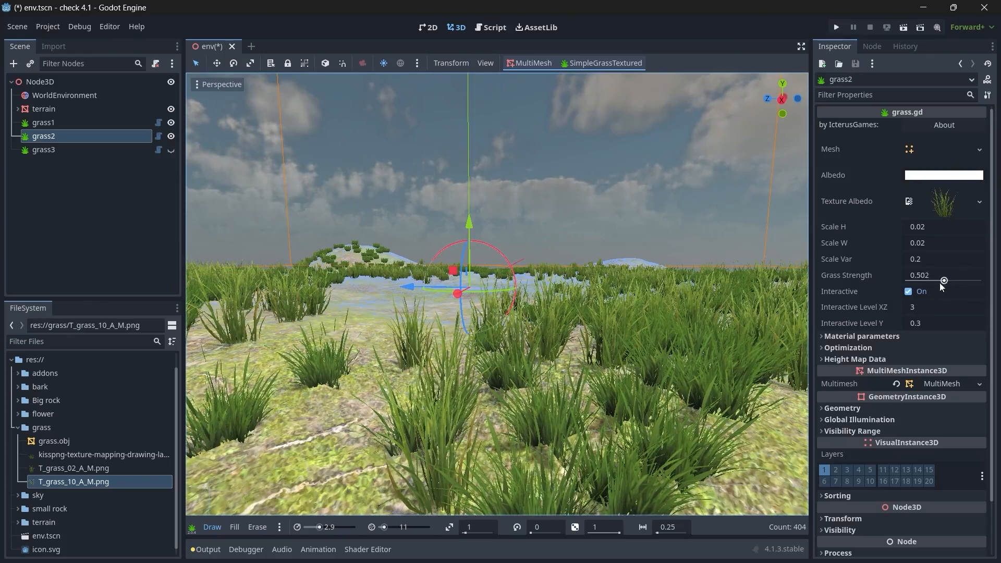
{"action": "left_click_drag", "start_coordinate": [940, 282], "coordinate": [869, 281]}
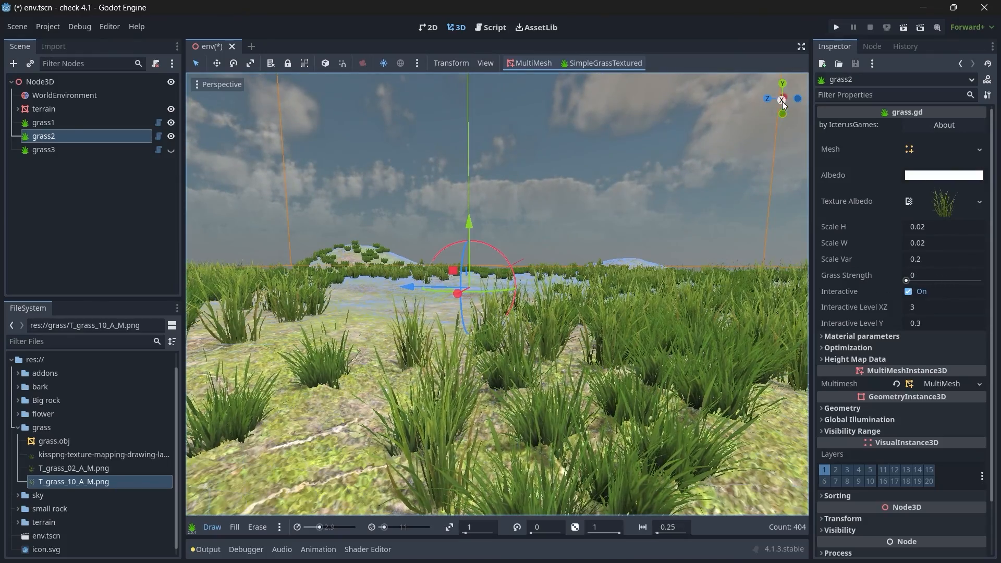
{"action": "left_click_drag", "start_coordinate": [782, 102], "coordinate": [786, 169]}
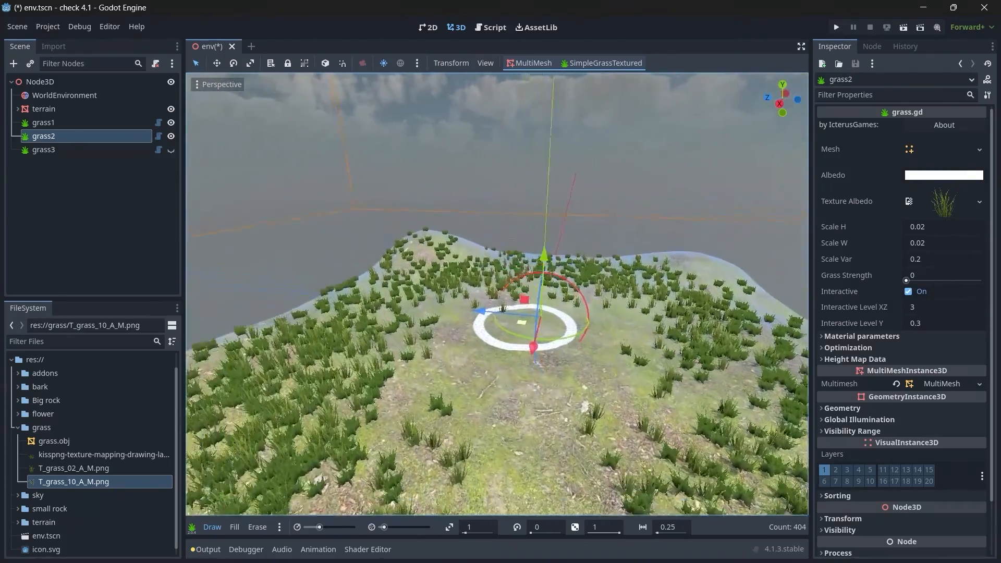
{"action": "mouse_move", "coordinate": [525, 325]}
{"action": "right_mouse_down"}
{"action": "mouse_move", "coordinate": [498, 285]}
{"action": "mouse_move", "coordinate": [525, 289]}
{"action": "mouse_move", "coordinate": [499, 297]}
{"action": "mouse_move", "coordinate": [533, 292]}
{"action": "right_mouse_up"}
{"action": "key", "text": "w"}
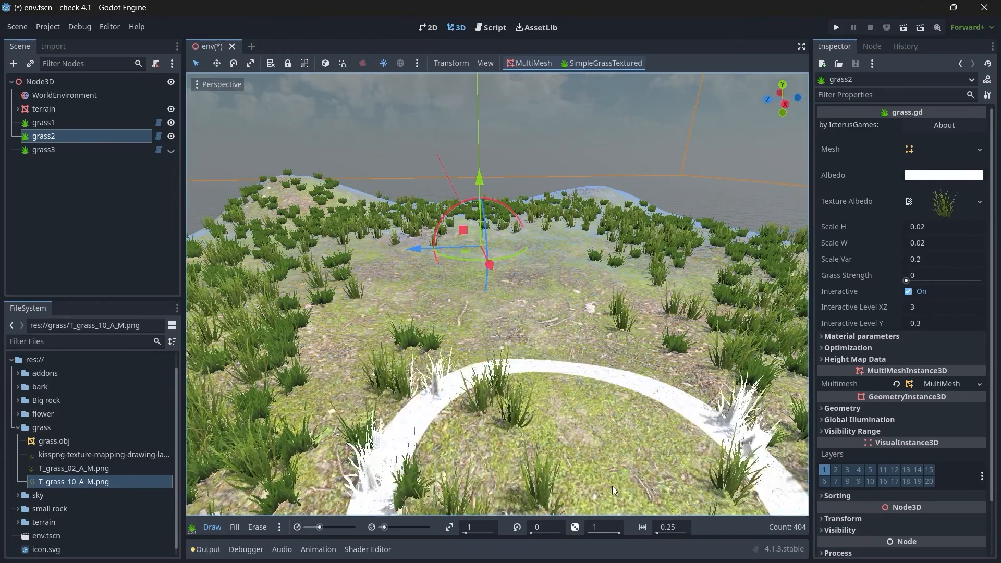
Step: Select the grass3 node and make it visible again
{"action": "left_click", "coordinate": [61, 109]}
{"action": "left_click", "coordinate": [70, 150]}
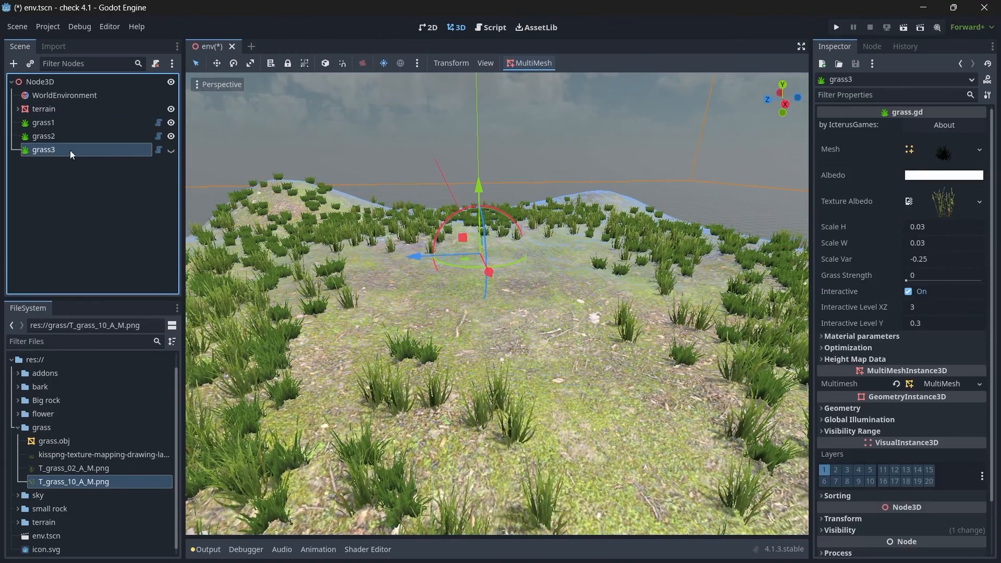
{"action": "left_click", "coordinate": [173, 150]}
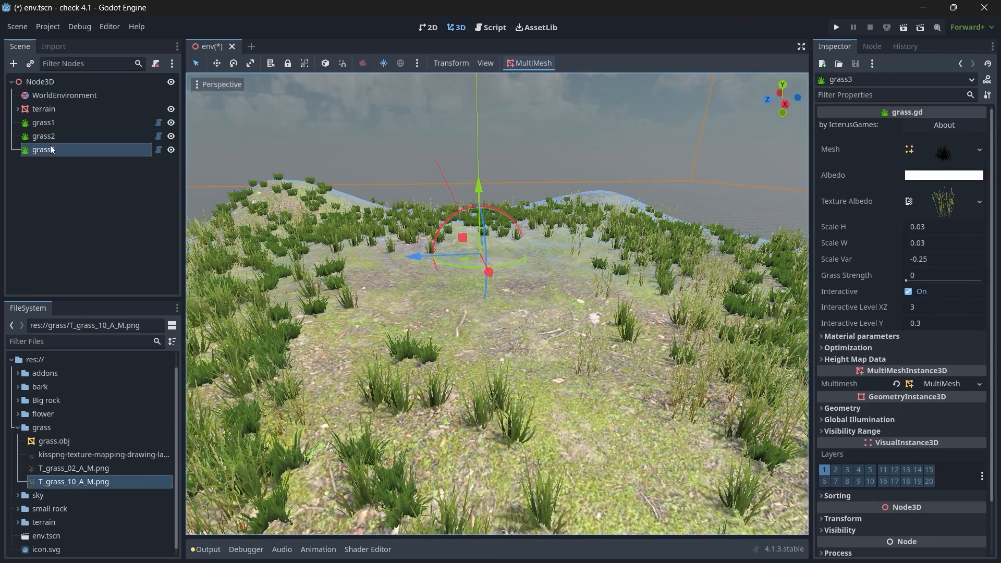
Step: Make the mesh and the albedo texture of the grass3 node unique
{"action": "left_click", "coordinate": [980, 150]}
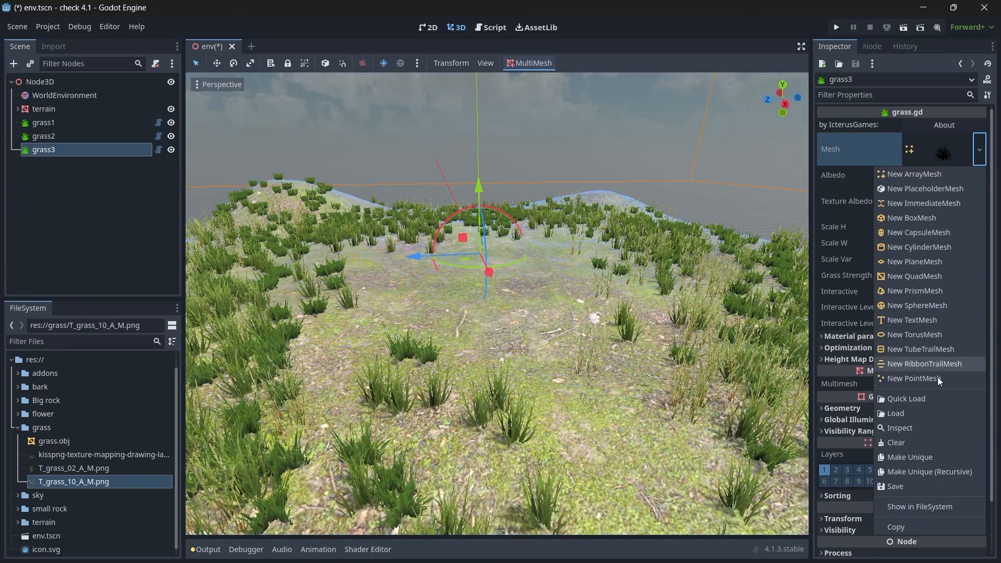
{"action": "left_click", "coordinate": [920, 455]}
{"action": "left_click", "coordinate": [981, 206]}
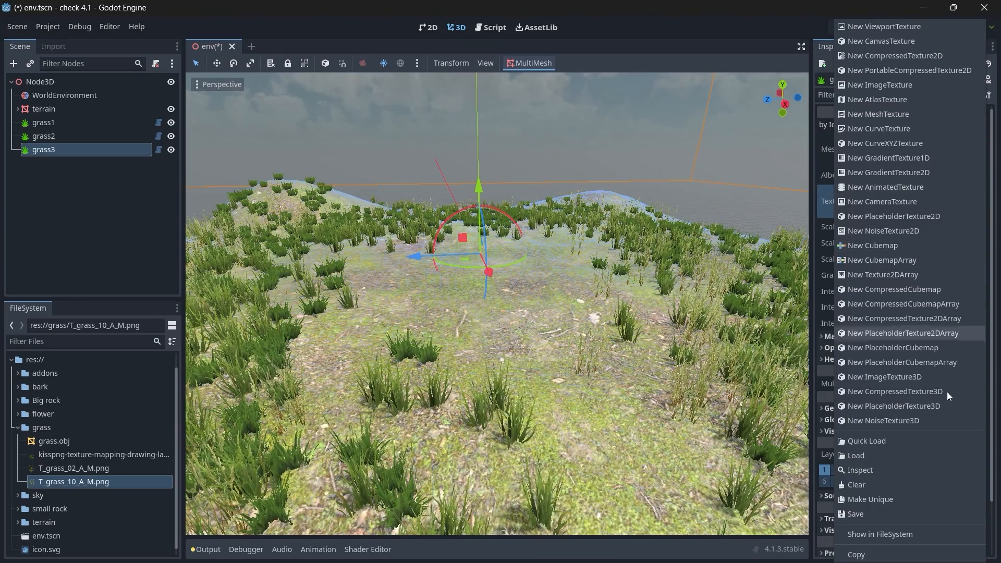
{"action": "left_click", "coordinate": [877, 499]}
Step: Add a SimpleGrassTextured node under the root Node3D and name it small rocks
{"action": "left_click", "coordinate": [57, 96]}
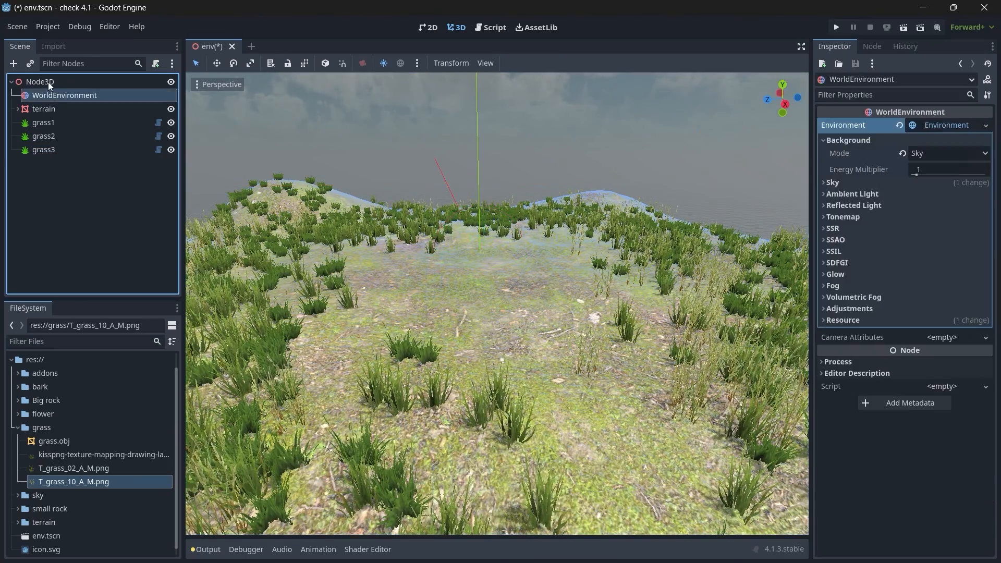
{"action": "left_click", "coordinate": [49, 83]}
{"action": "key", "text": "ctrl+a"}
{"action": "type", "text": "simple"}
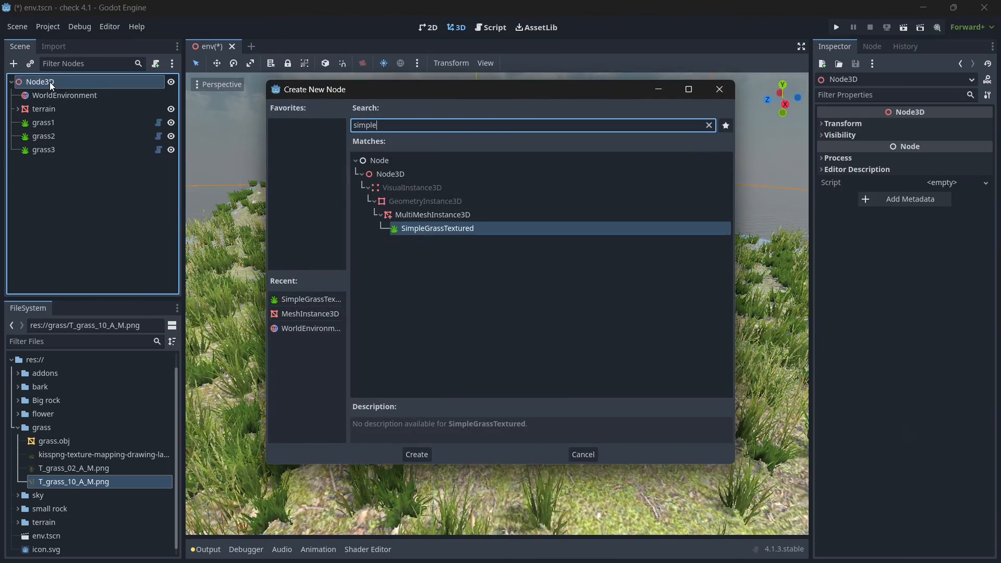
{"action": "key", "text": "Return"}
{"action": "double_click", "coordinate": [72, 168]}
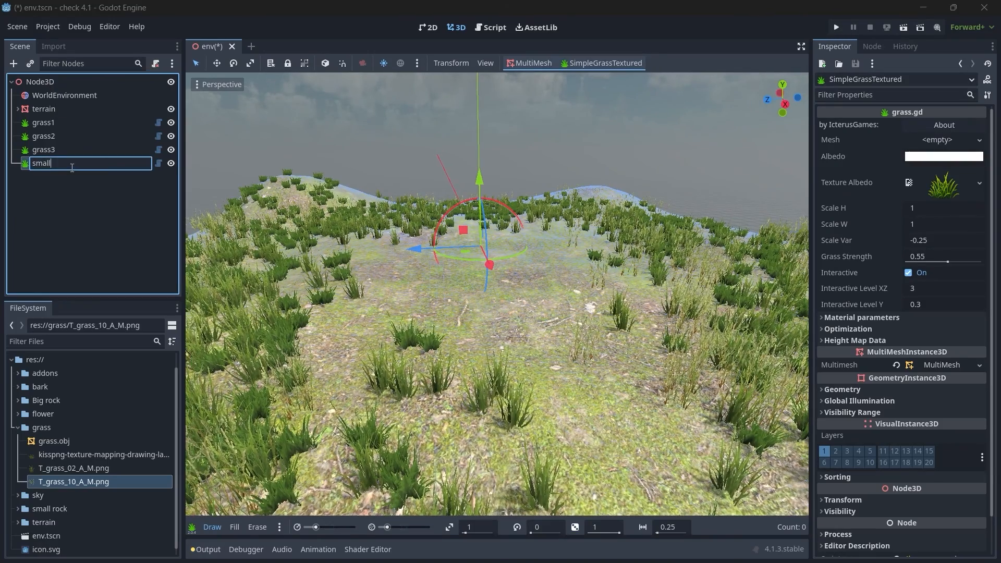
{"action": "type", "text": "rocks"}
{"action": "key", "text": "Return"}
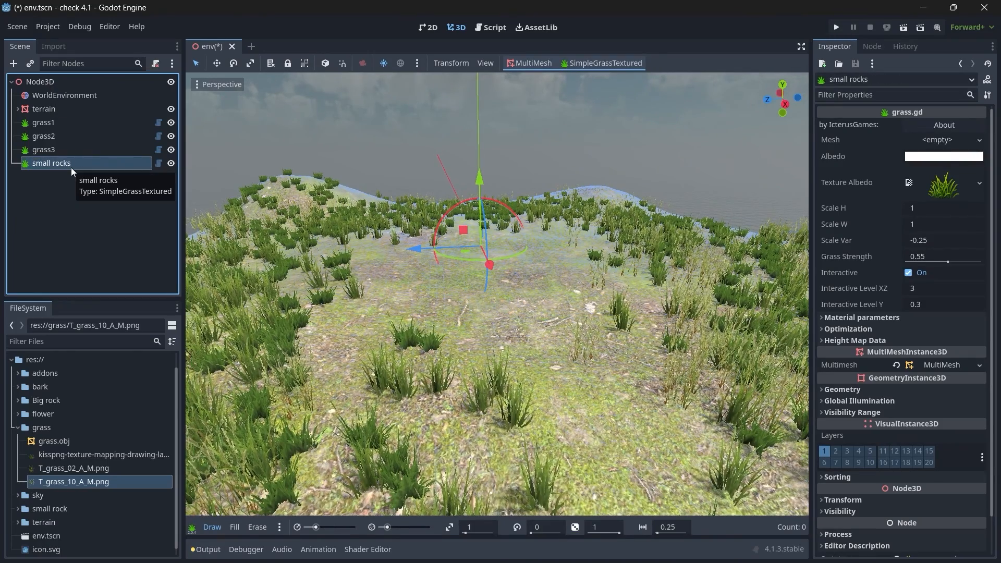
Step: Load dck2.obj from the small rock folder as the mesh of the small rocks node
{"action": "left_click", "coordinate": [19, 429]}
{"action": "left_click", "coordinate": [979, 140]}
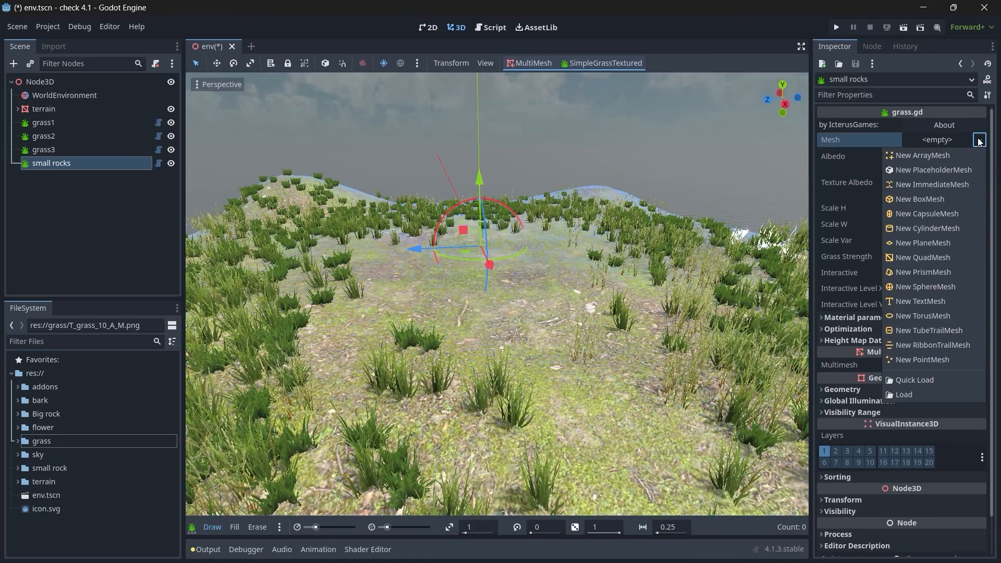
{"action": "left_click", "coordinate": [913, 389]}
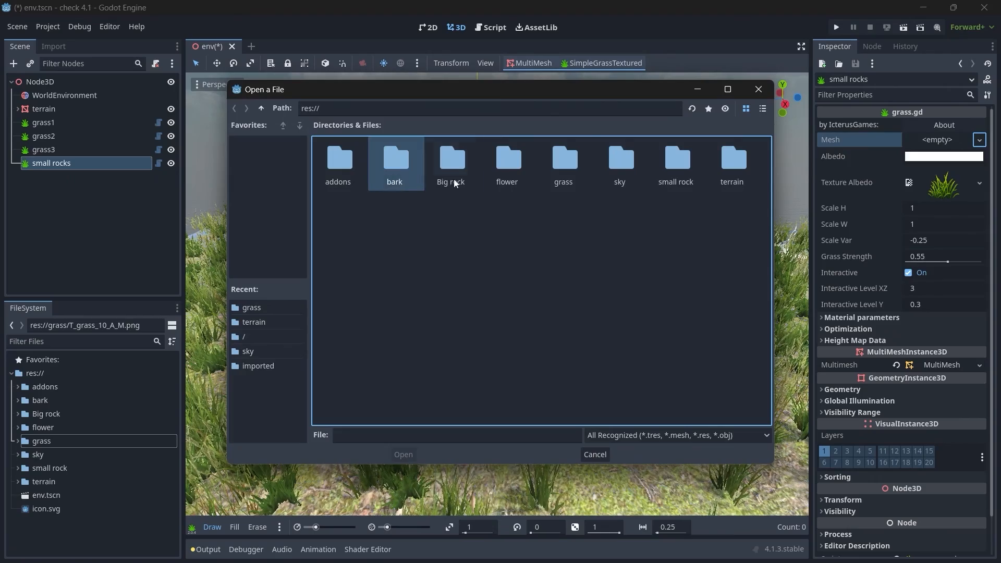
{"action": "double_click", "coordinate": [675, 174]}
{"action": "left_click", "coordinate": [338, 173]}
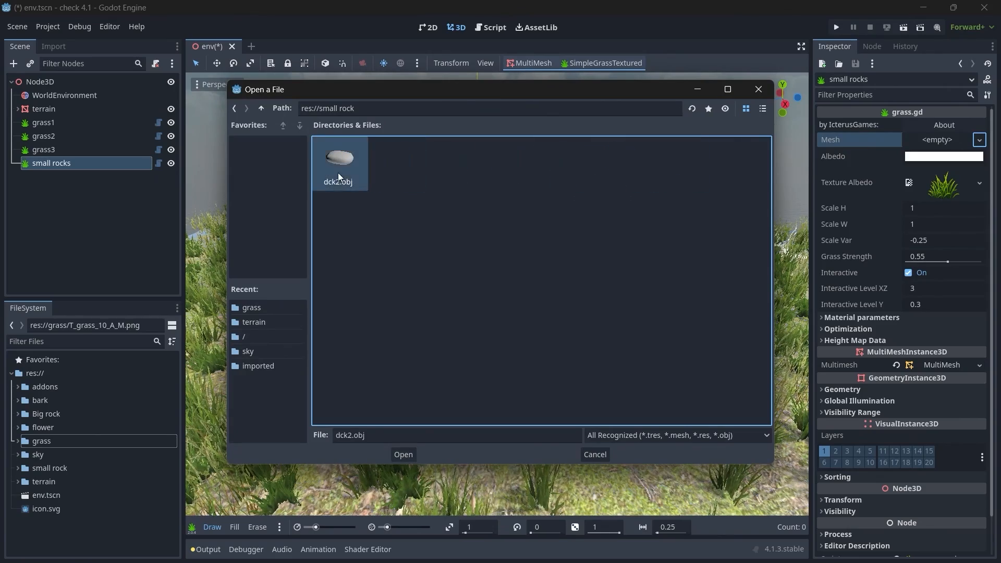
{"action": "left_click", "coordinate": [401, 452]}
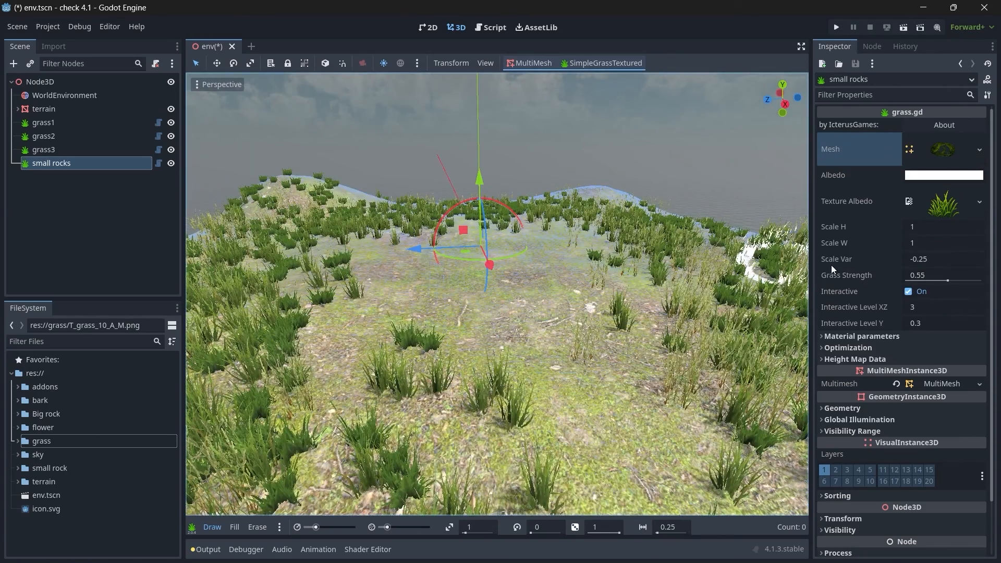
Step: Load Rock6.jpg from the small rock folder as the albedo texture of the small rocks node
{"action": "left_click", "coordinate": [979, 202]}
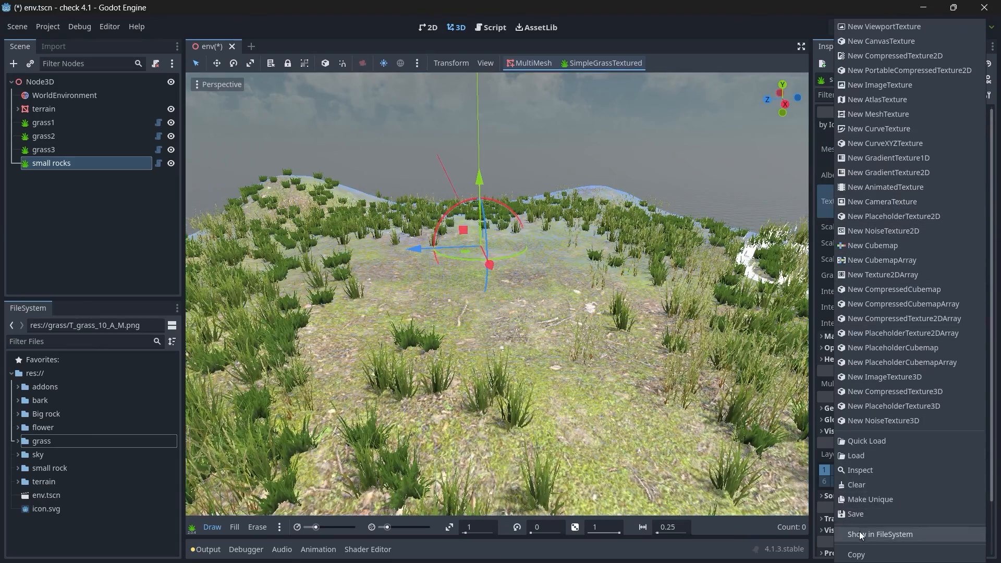
{"action": "left_click", "coordinate": [879, 456]}
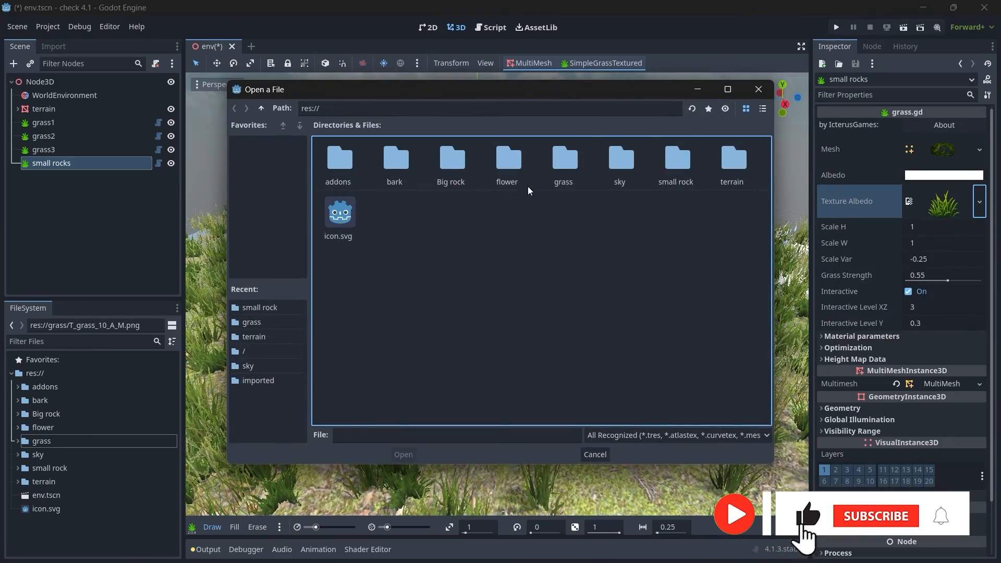
{"action": "double_click", "coordinate": [677, 162]}
{"action": "left_click", "coordinate": [340, 161]}
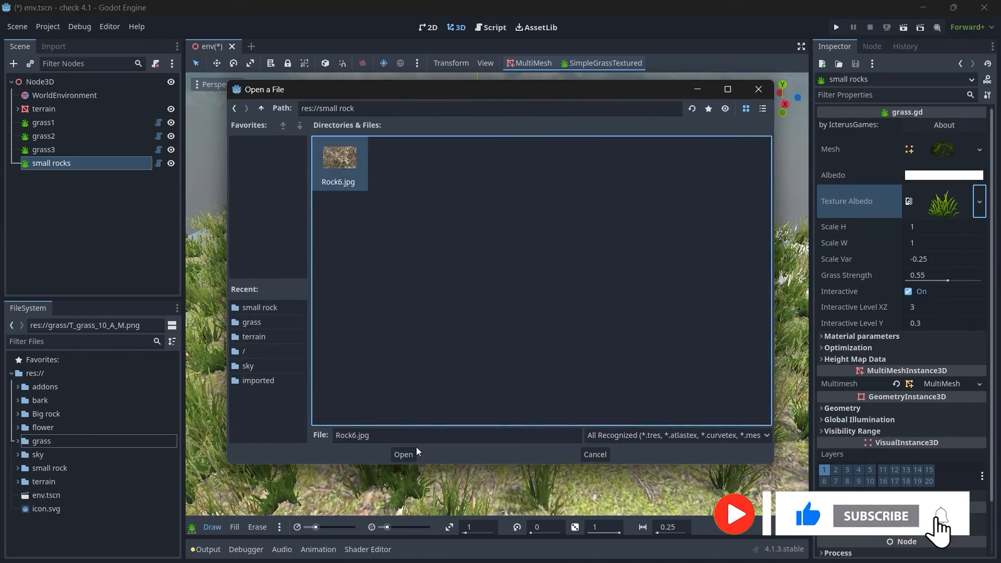
{"action": "left_click", "coordinate": [404, 455]}
Step: Paint a few test rocks on the open ground and set the Grass Strength of small rocks to 1
{"action": "mouse_move", "coordinate": [543, 364]}
{"action": "middle_mouse_down"}
{"action": "mouse_move", "coordinate": [495, 290]}
{"action": "mouse_move", "coordinate": [537, 357]}
{"action": "middle_mouse_up"}
{"action": "left_click", "coordinate": [538, 360]}
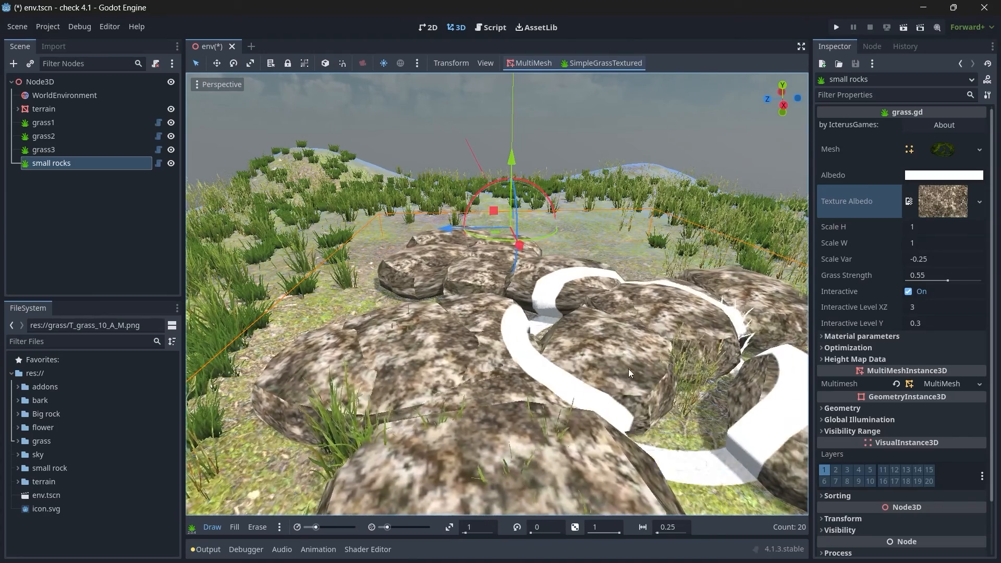
{"action": "left_click_drag", "start_coordinate": [948, 282], "coordinate": [999, 287]}
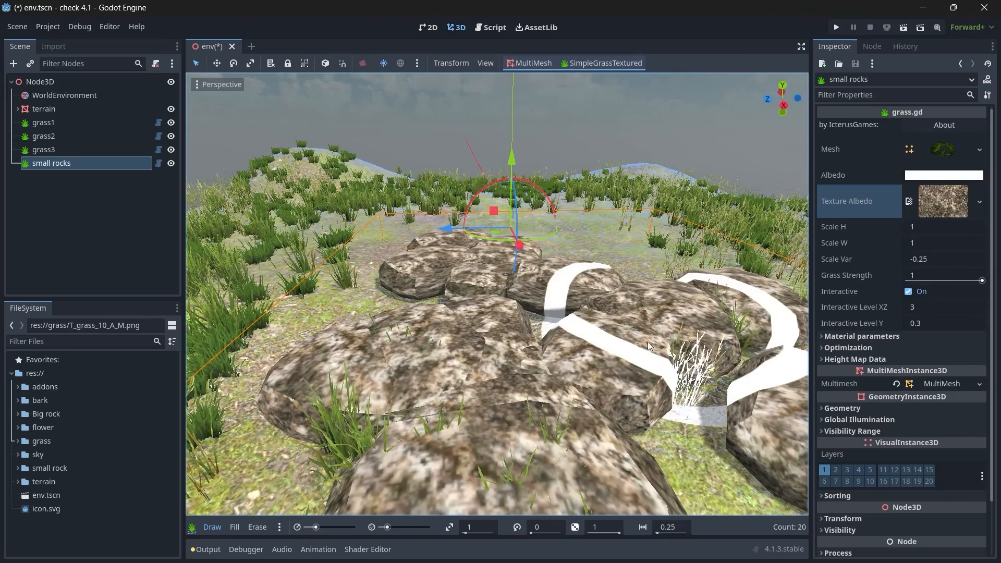
Step: Set Scale W and Scale H of the small rocks node to 0.2
{"action": "left_click", "coordinate": [918, 243]}
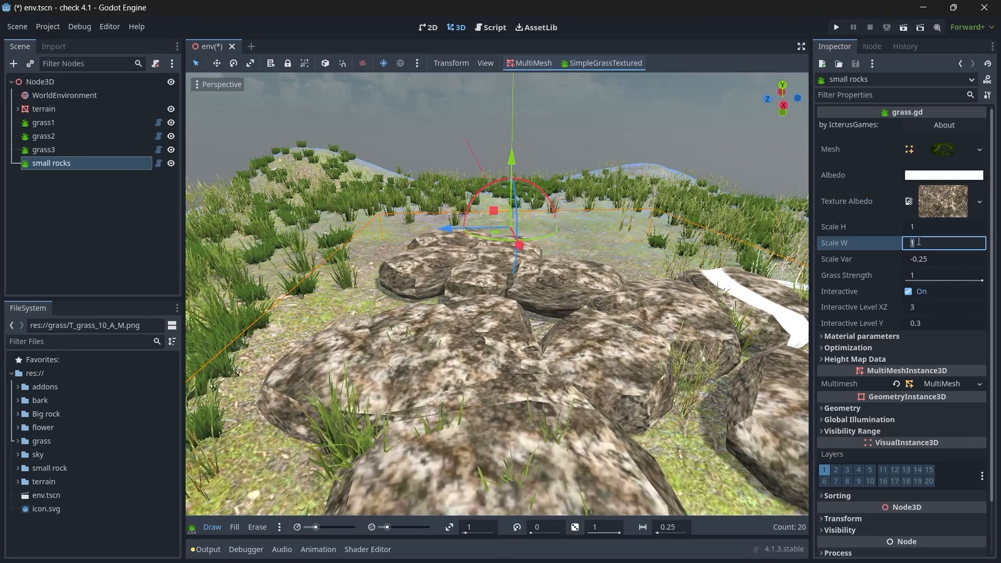
{"action": "type", "text": "0.2"}
{"action": "left_click", "coordinate": [923, 229]}
{"action": "type", "text": "0.2"}
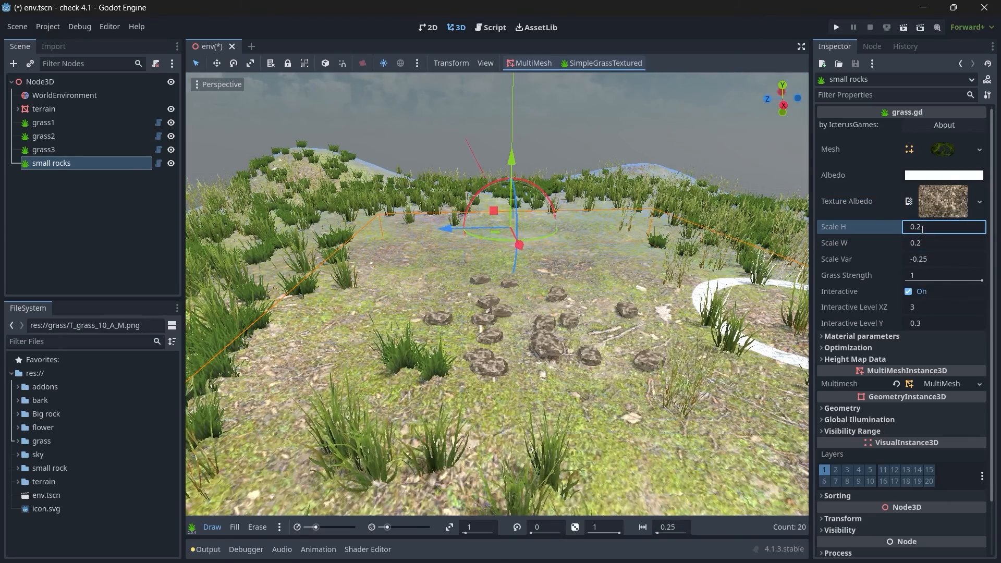
Step: Try smaller Scale H and Scale W values of 0.04 and 0.09 on the small rocks
{"action": "left_click", "coordinate": [923, 230]}
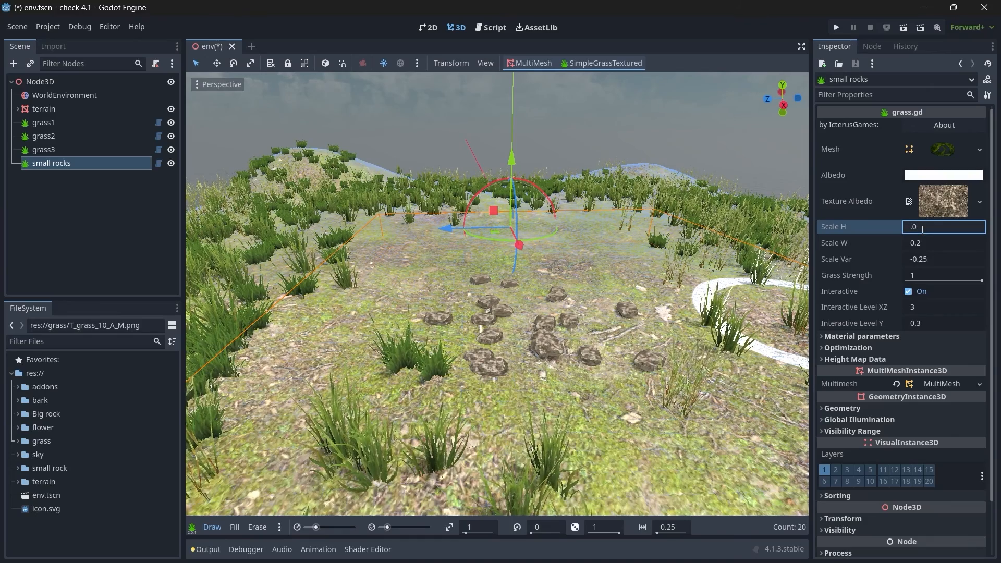
{"action": "type", "text": ".04"}
{"action": "left_click", "coordinate": [928, 240]}
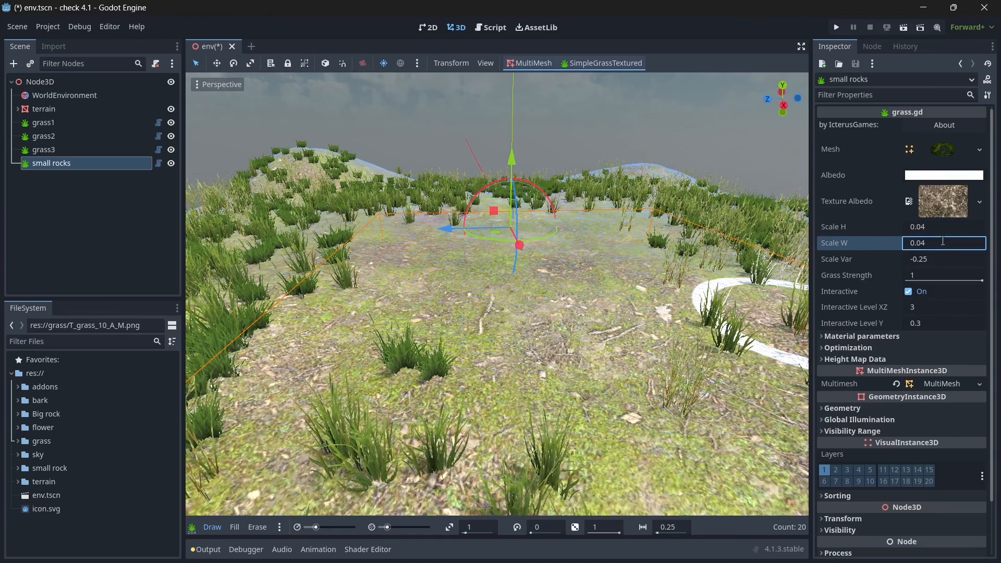
{"action": "type", "text": "."}
{"action": "type", "text": "1"}
{"action": "left_click", "coordinate": [950, 226]}
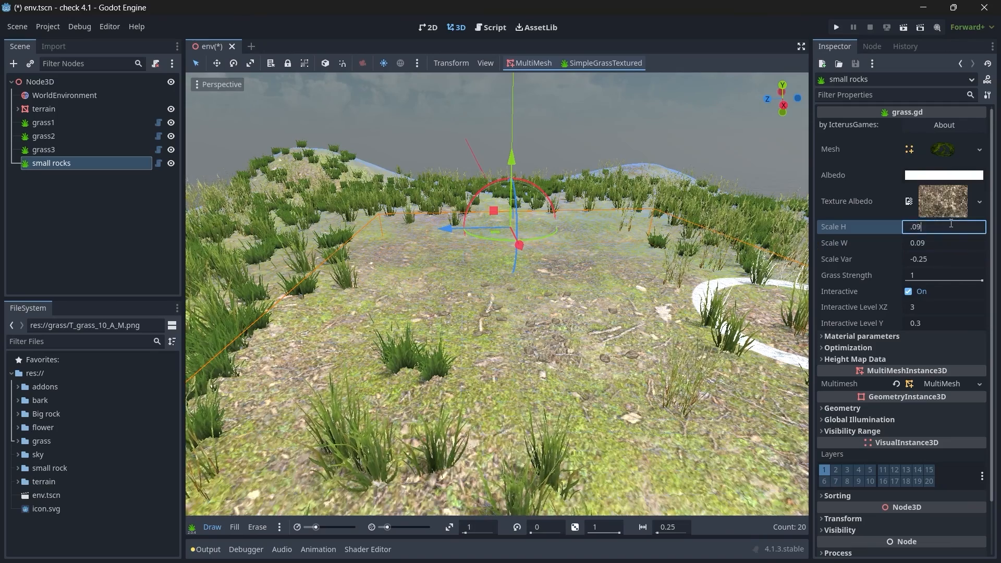
{"action": "type", "text": ".1"}
Step: Enlarge the small rocks again by setting Scale W and Scale H to 0.2
{"action": "left_click", "coordinate": [953, 242]}
{"action": "type", "text": ".2"}
{"action": "left_click", "coordinate": [948, 228]}
Step: Try 0.15 for Scale H and Scale W of the small rocks, and return both to 0.2
{"action": "type", "text": ".2"}
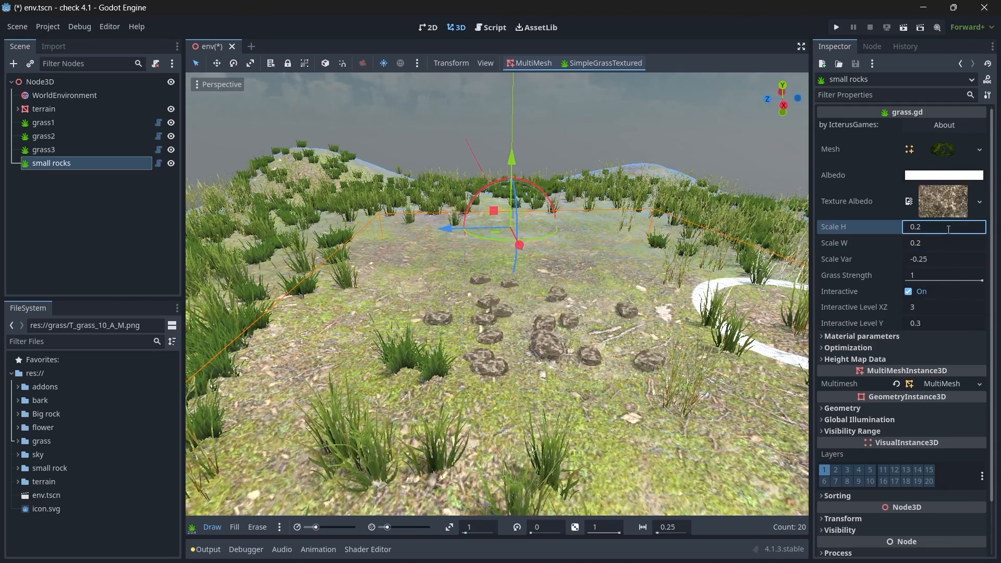
{"action": "type", "text": "5"}
{"action": "left_click", "coordinate": [946, 242]}
{"action": "type", "text": ".15"}
{"action": "key", "text": "Return"}
{"action": "left_click", "coordinate": [946, 240]}
{"action": "type", "text": ".2"}
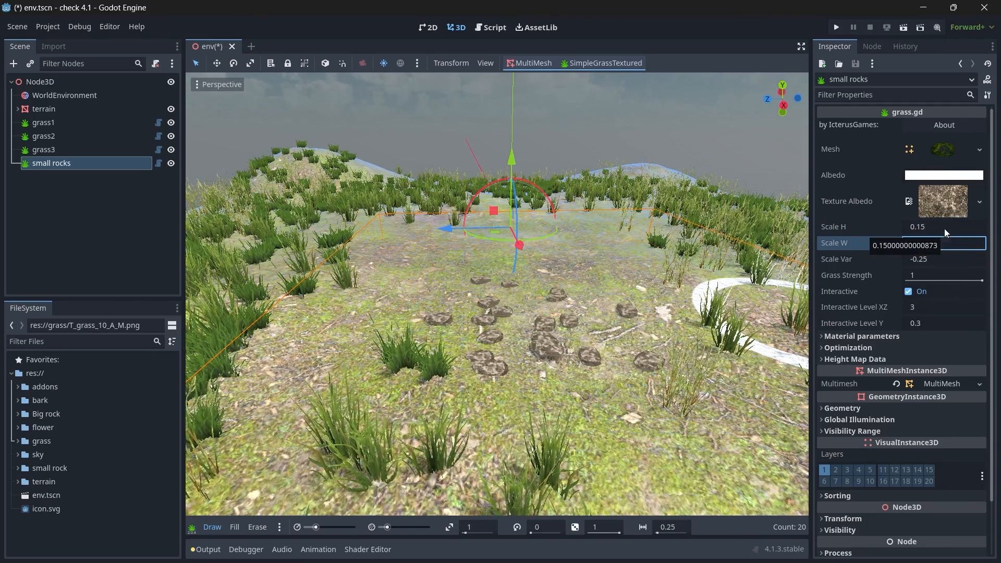
{"action": "left_click", "coordinate": [946, 228]}
{"action": "type", "text": ".2"}
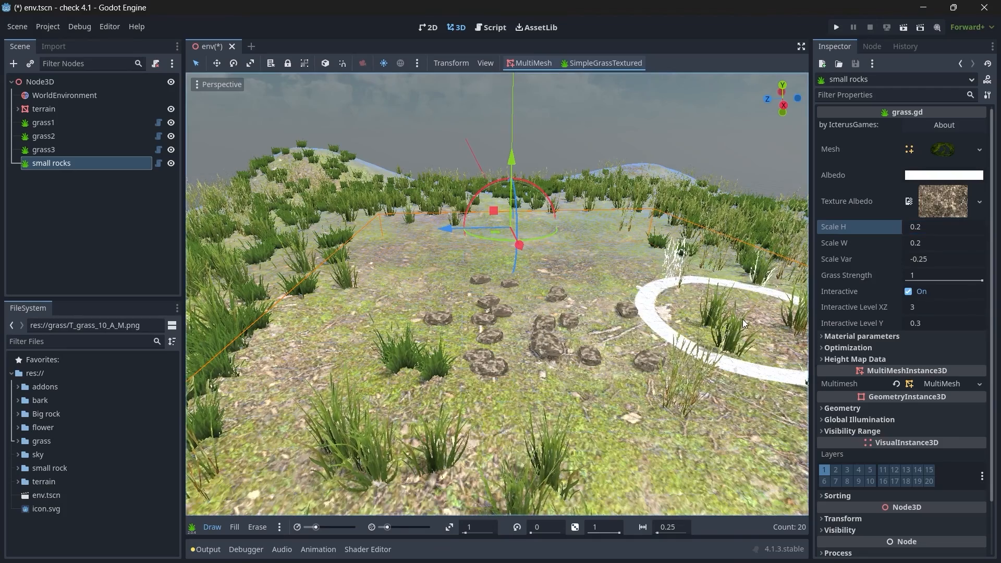
Step: Try a Scale Var of 0.2 on the small rocks and raise it to 0.7
{"action": "left_click", "coordinate": [932, 254]}
{"action": "type", "text": ".2"}
{"action": "key", "text": "Return"}
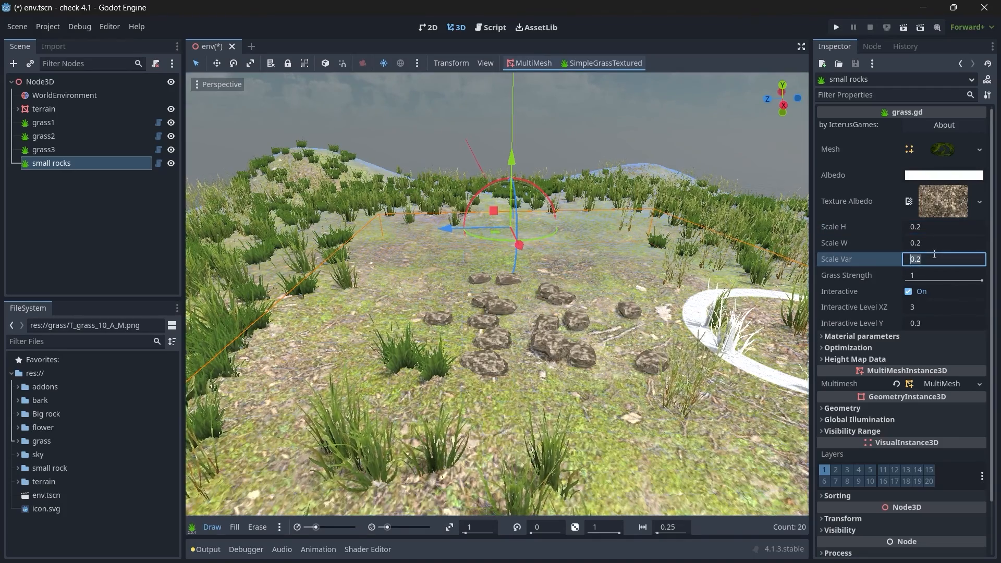
{"action": "type", "text": ".7"}
{"action": "key", "text": "Return"}
Step: Set Scale W and Scale H of the small rocks node to 0.15
{"action": "left_click", "coordinate": [933, 244]}
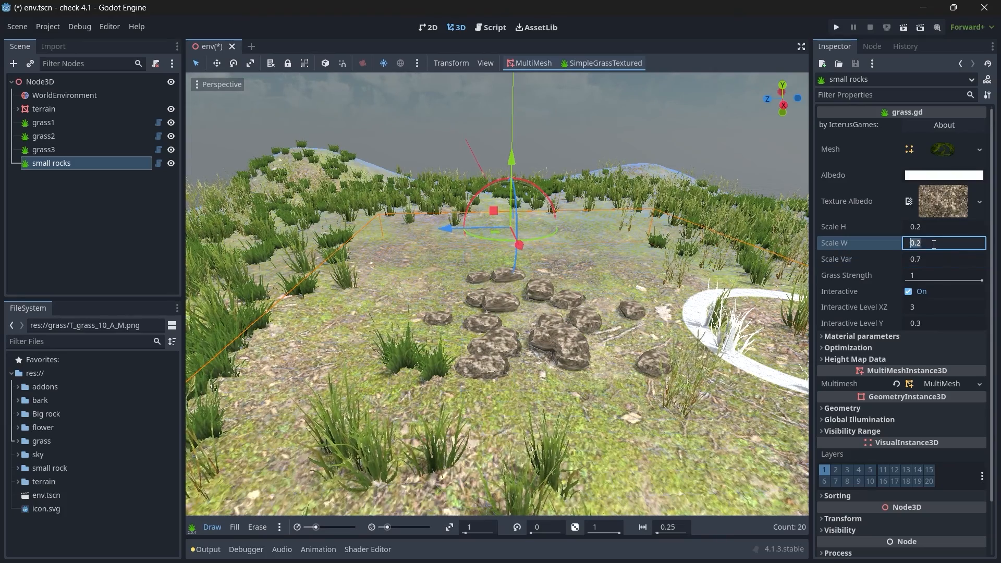
{"action": "type", "text": ".15"}
{"action": "key", "text": "Return"}
{"action": "left_click", "coordinate": [932, 228]}
{"action": "type", "text": ".15"}
{"action": "key", "text": "Return"}
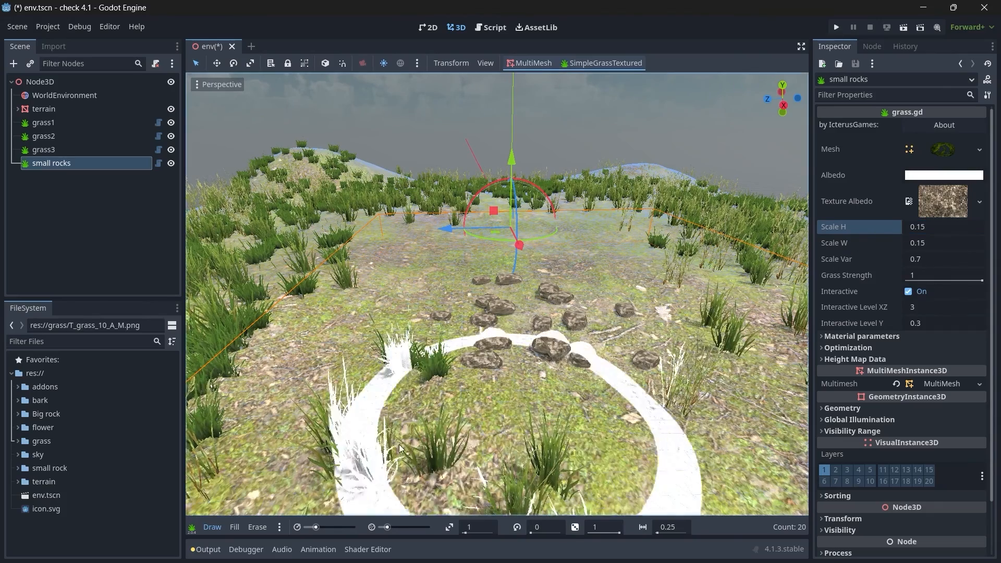
Step: Erase all the test rocks from the terrain and return to draw mode
{"action": "left_click", "coordinate": [258, 528]}
{"action": "mouse_move", "coordinate": [538, 403]}
{"action": "left_mouse_down"}
{"action": "mouse_move", "coordinate": [477, 318]}
{"action": "mouse_move", "coordinate": [542, 293]}
{"action": "mouse_move", "coordinate": [329, 377]}
{"action": "mouse_move", "coordinate": [232, 518]}
{"action": "left_mouse_up"}
{"action": "left_click", "coordinate": [212, 527]}
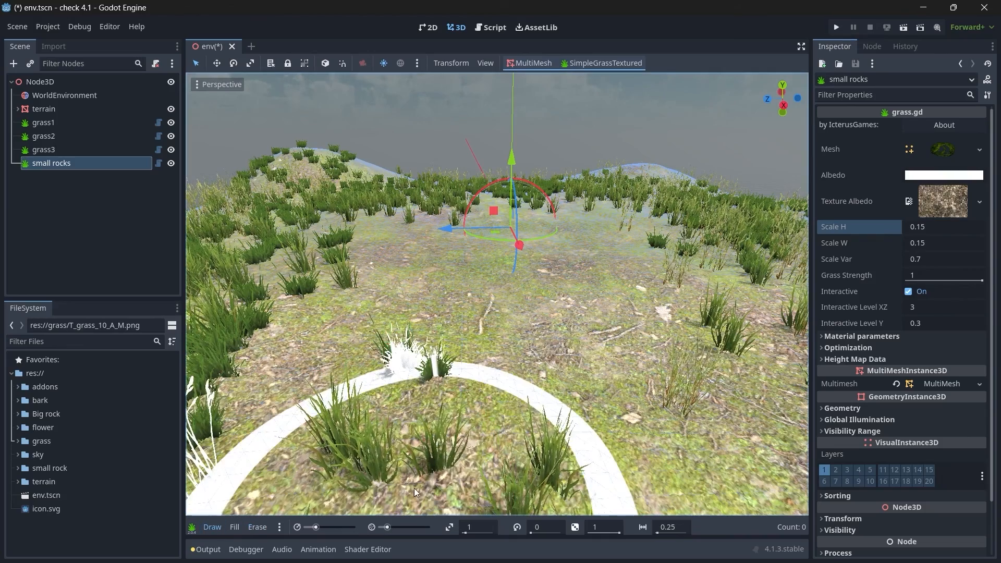
Step: Lower the brush density to 5 and paint small rocks sparsely across the terrain among the grass
{"action": "left_click_drag", "start_coordinate": [387, 530], "coordinate": [384, 530]}
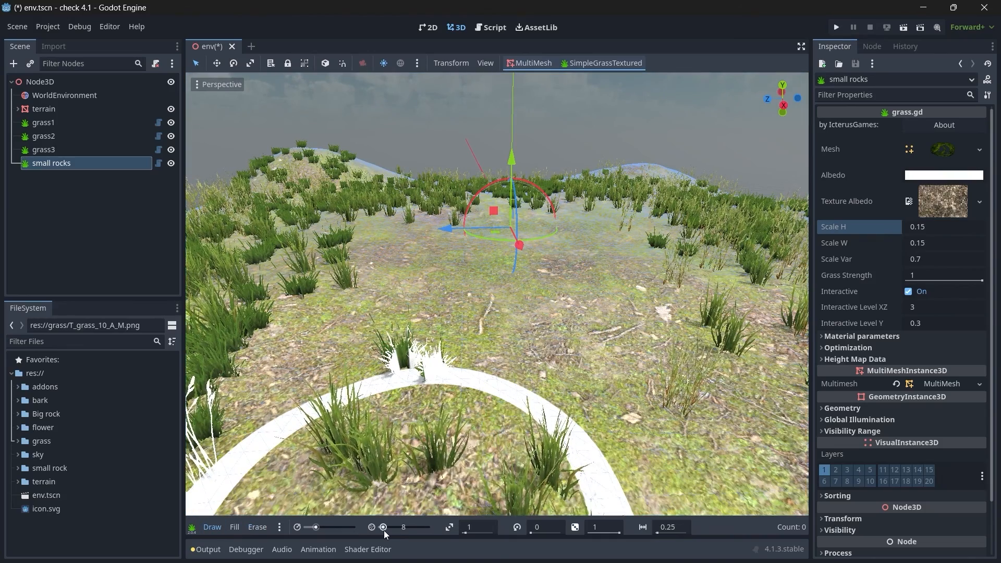
{"action": "scroll", "coordinate": [514, 436], "scroll_direction": "down", "scroll_amount": 5}
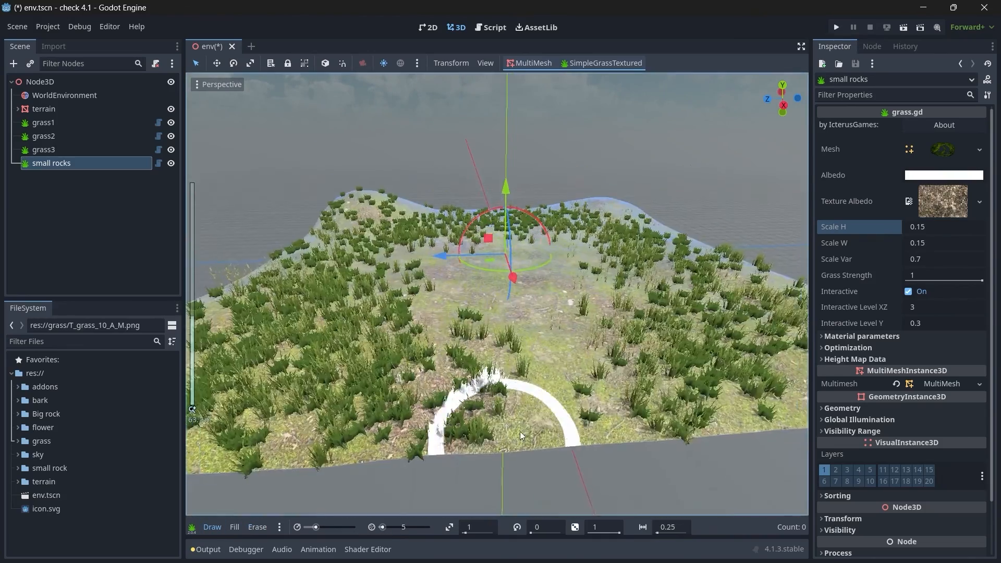
{"action": "left_click", "coordinate": [527, 412]}
{"action": "left_click_drag", "start_coordinate": [511, 352], "coordinate": [471, 327]}
{"action": "middle_click_drag", "start_coordinate": [472, 328], "coordinate": [399, 331]}
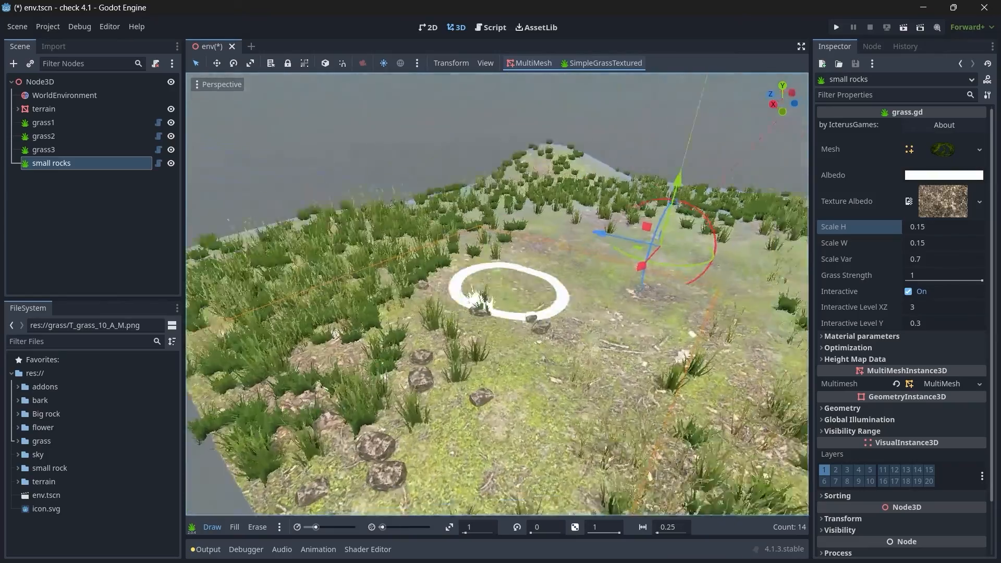
{"action": "mouse_move", "coordinate": [435, 338]}
{"action": "left_mouse_down"}
{"action": "mouse_move", "coordinate": [570, 226]}
{"action": "mouse_move", "coordinate": [728, 230]}
{"action": "mouse_move", "coordinate": [764, 334]}
{"action": "mouse_move", "coordinate": [618, 443]}
{"action": "left_mouse_up"}
{"action": "mouse_move", "coordinate": [409, 292]}
{"action": "middle_mouse_down"}
{"action": "mouse_move", "coordinate": [498, 277]}
{"action": "mouse_move", "coordinate": [699, 284]}
{"action": "mouse_move", "coordinate": [614, 435]}
{"action": "middle_mouse_up"}
{"action": "scroll", "coordinate": [699, 283], "scroll_direction": "up", "scroll_amount": 4}
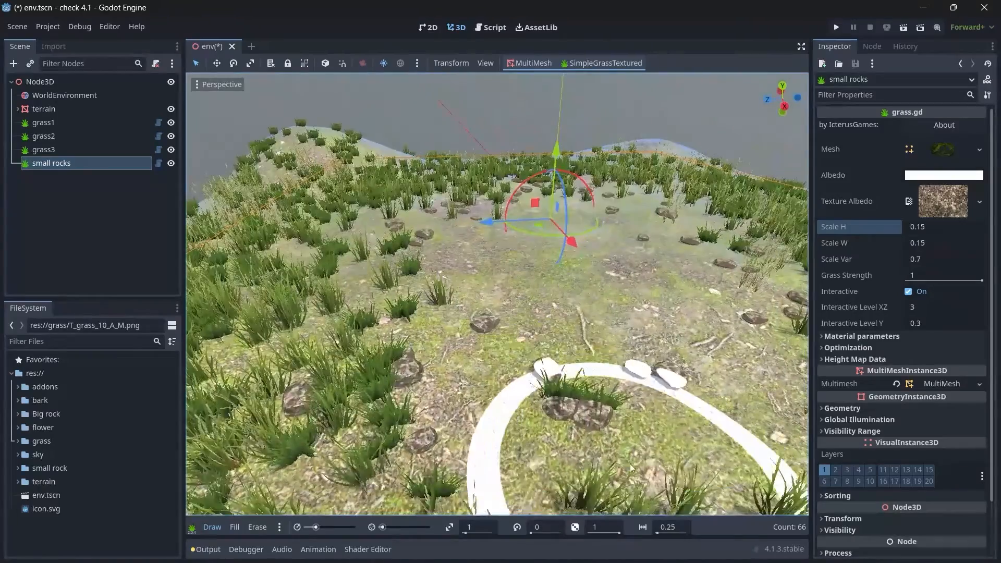
{"action": "left_click_drag", "start_coordinate": [615, 436], "coordinate": [407, 342]}
{"action": "middle_click_drag", "start_coordinate": [579, 354], "coordinate": [658, 353]}
{"action": "left_click_drag", "start_coordinate": [656, 351], "coordinate": [590, 302]}
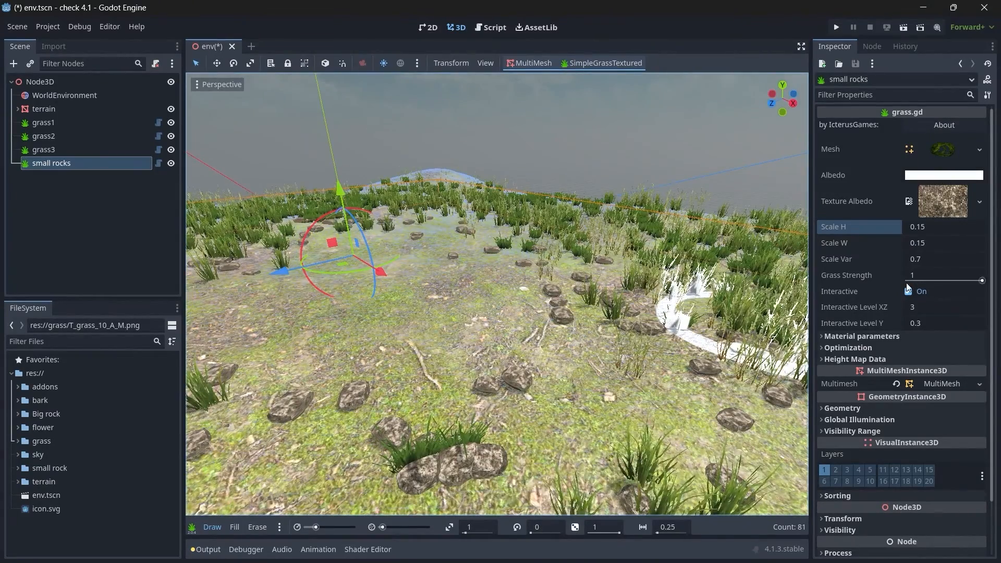
Step: Try 0.5 and 0.2 for the Scale Var of the small rocks and settle on 0.1
{"action": "left_click", "coordinate": [932, 259]}
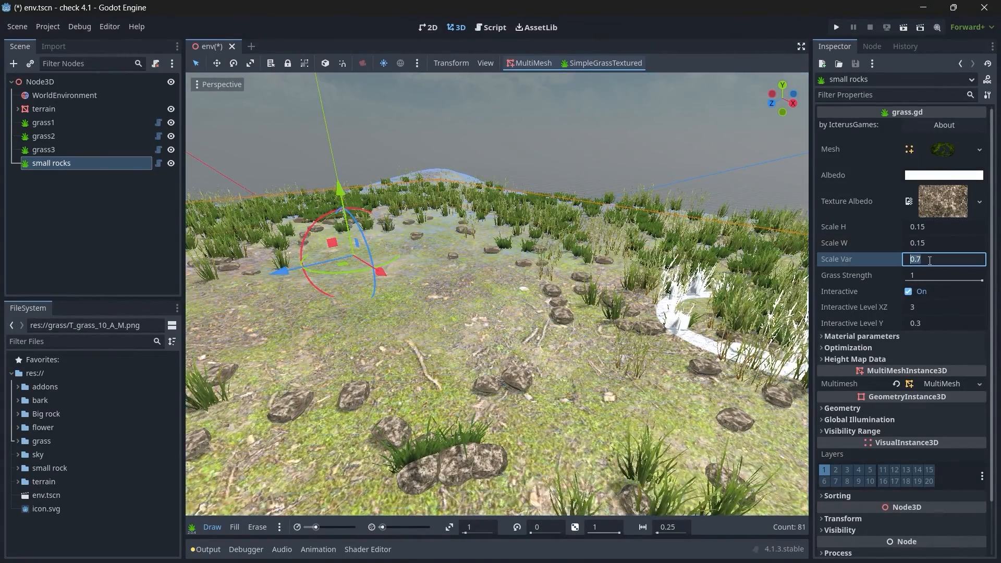
{"action": "type", "text": ".15"}
{"action": "key", "text": "Return"}
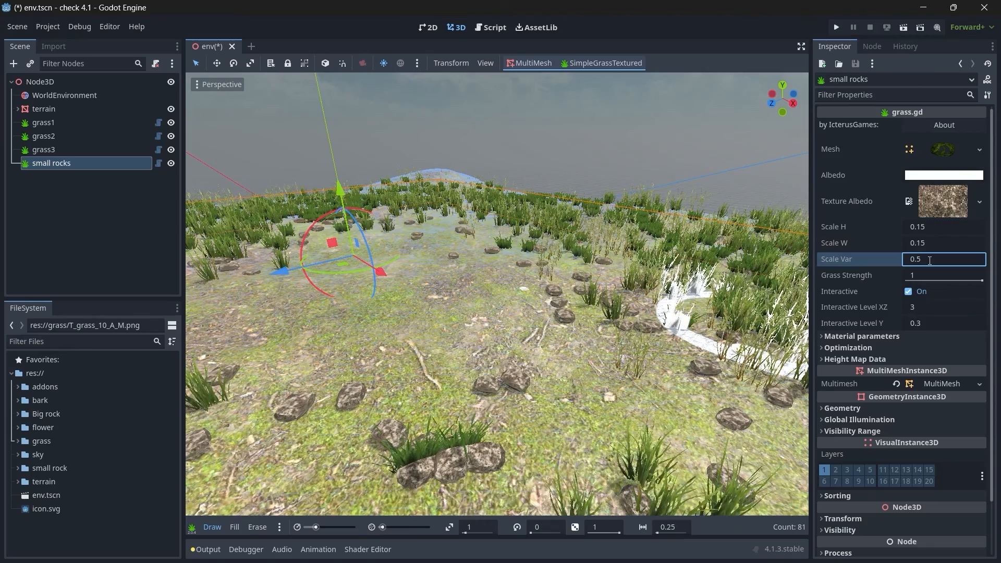
{"action": "left_click", "coordinate": [930, 261]}
{"action": "type", "text": ".2"}
{"action": "key", "text": "Return"}
{"action": "left_click", "coordinate": [930, 261]}
{"action": "type", "text": ".1"}
{"action": "key", "text": "Return"}
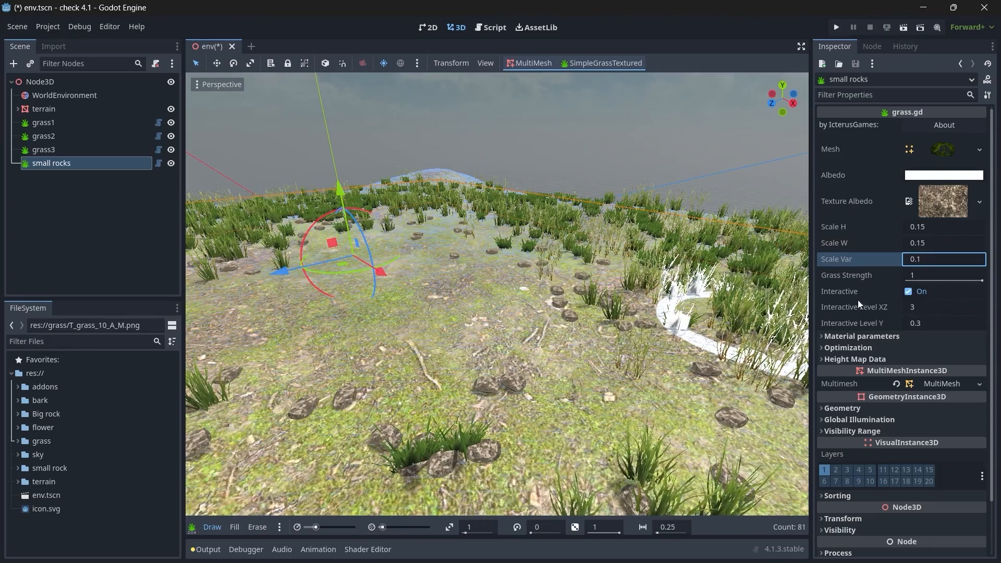
{"action": "right_click_drag", "start_coordinate": [675, 319], "coordinate": [632, 317]}
{"action": "mouse_move", "coordinate": [500, 298]}
{"action": "right_mouse_down"}
{"action": "mouse_move", "coordinate": [467, 299]}
{"action": "mouse_move", "coordinate": [525, 290]}
{"action": "mouse_move", "coordinate": [503, 290]}
{"action": "mouse_move", "coordinate": [504, 391]}
{"action": "mouse_move", "coordinate": [537, 295]}
{"action": "mouse_move", "coordinate": [548, 306]}
{"action": "mouse_move", "coordinate": [480, 290]}
{"action": "mouse_move", "coordinate": [671, 314]}
{"action": "right_mouse_up"}
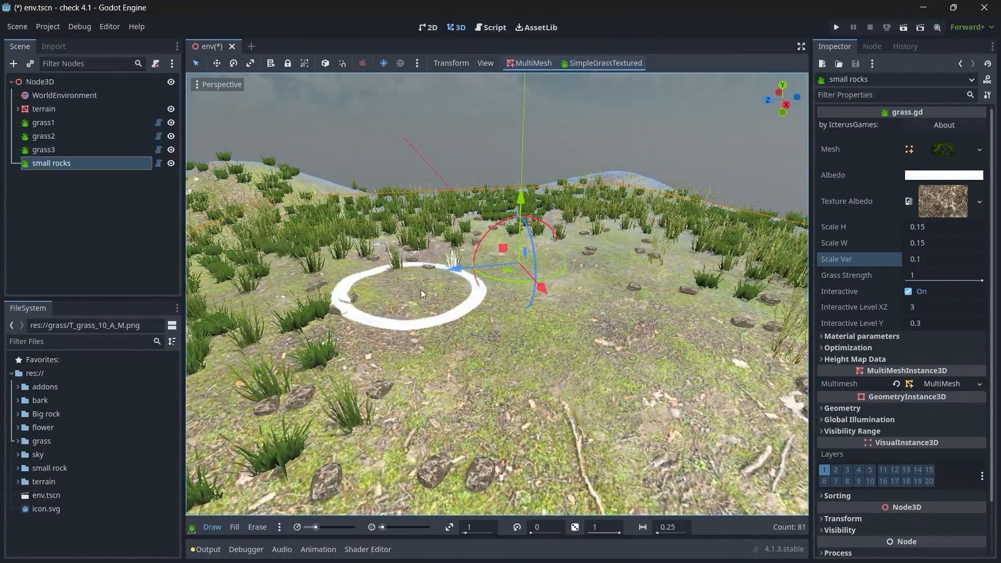
{"action": "right_click_drag", "start_coordinate": [391, 291], "coordinate": [529, 287]}
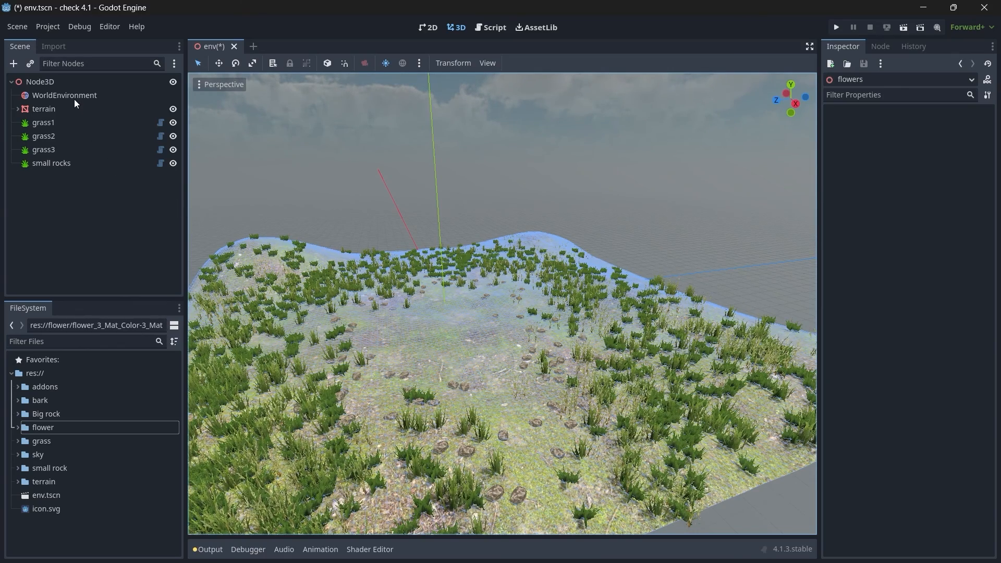
Step: Add a Node3D under the scene root and rename it flowers
{"action": "left_click", "coordinate": [64, 86]}
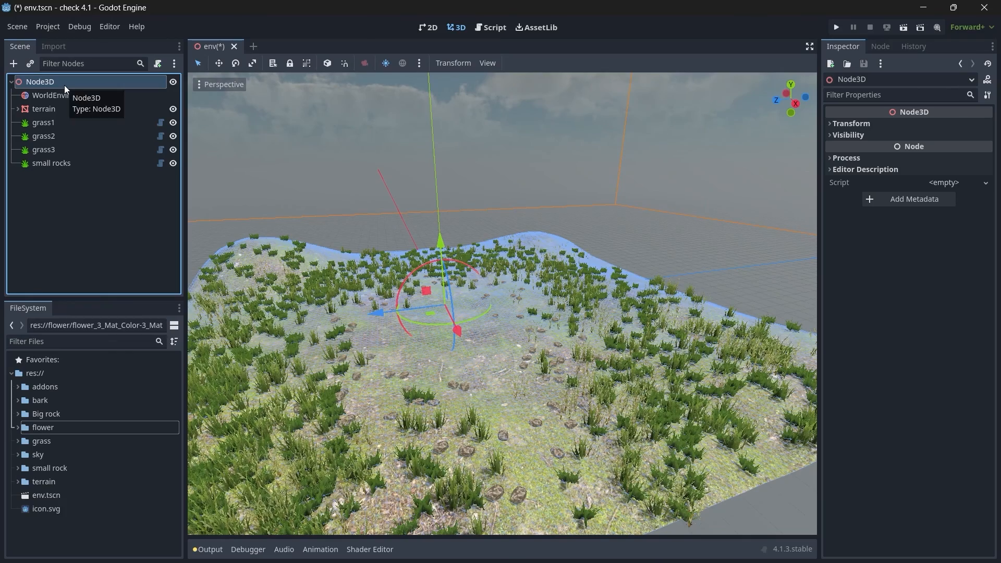
{"action": "key", "text": "ctrl+a"}
{"action": "type", "text": "node3d"}
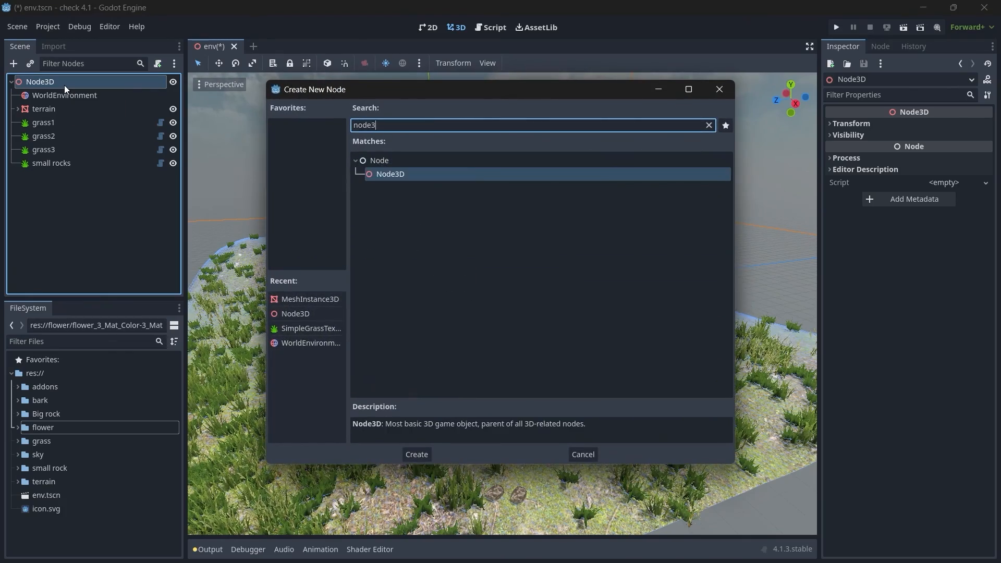
{"action": "key", "text": "Return"}
{"action": "key", "text": "F2"}
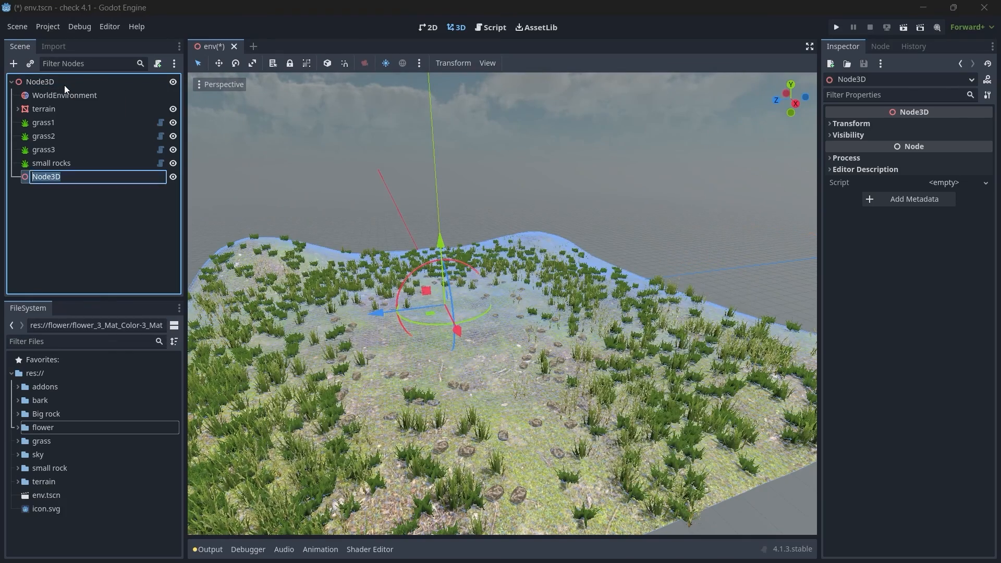
{"action": "type", "text": "flowers"}
{"action": "key", "text": "Return"}
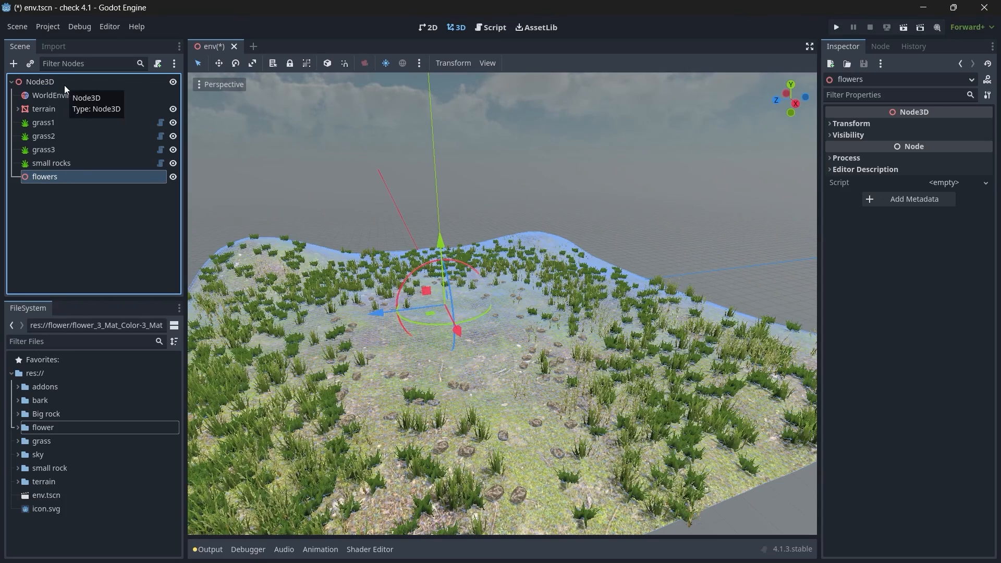
Step: Add a MeshInstance3D under the flowers node and rename it flower1
{"action": "key", "text": "ctrl+a"}
{"action": "type", "text": "mesh"}
{"action": "key", "text": "Return"}
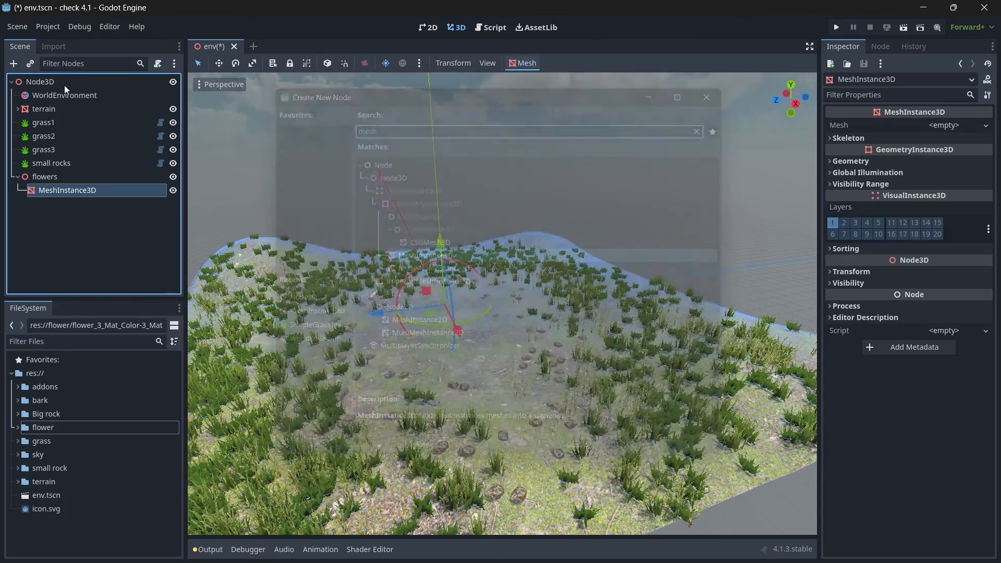
{"action": "key", "text": "F2"}
{"action": "type", "text": "flower1"}
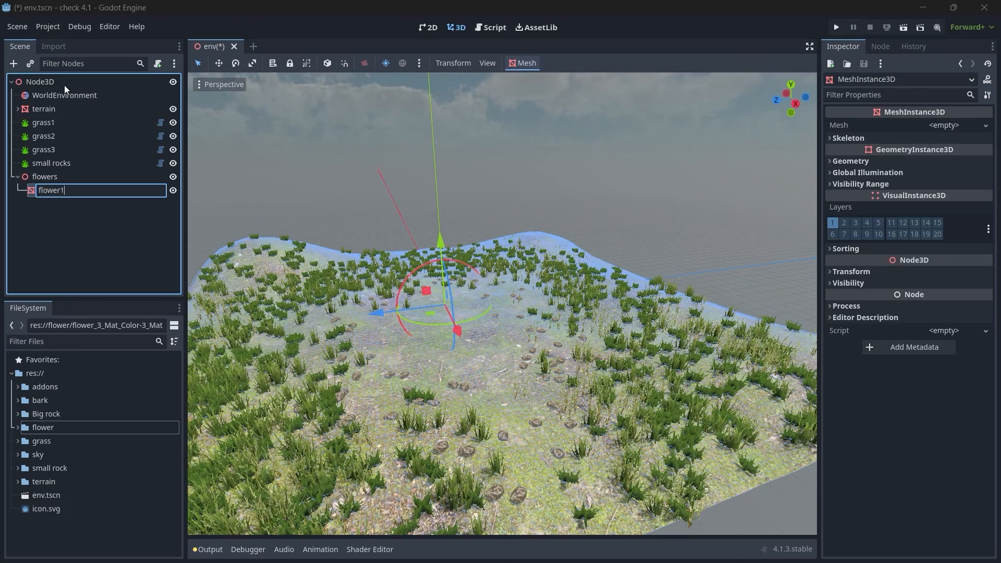
{"action": "key", "text": "Return"}
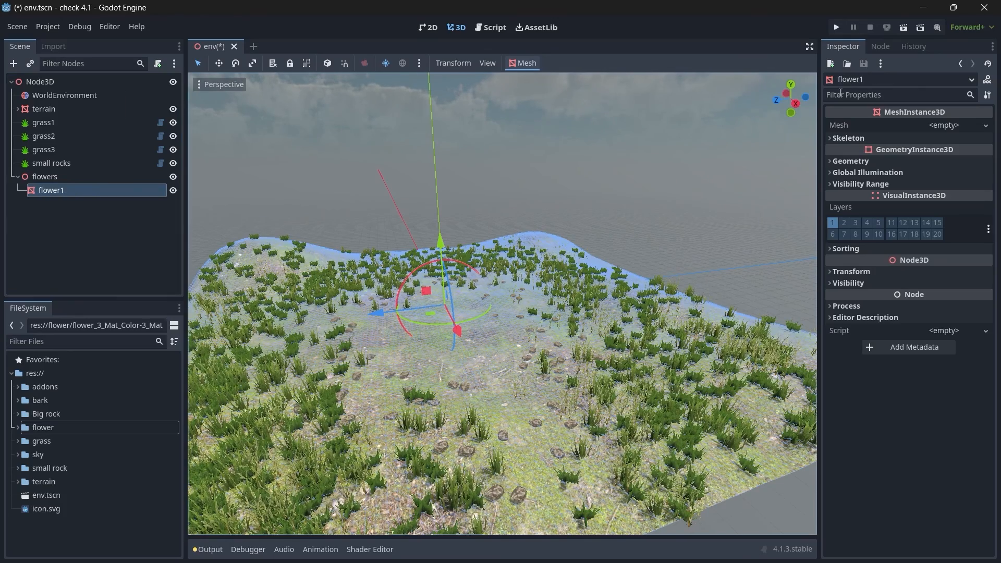
Step: Load FLW.obj from the flower folder as the mesh of flower1 and view the flowers up close
{"action": "left_click", "coordinate": [973, 129]}
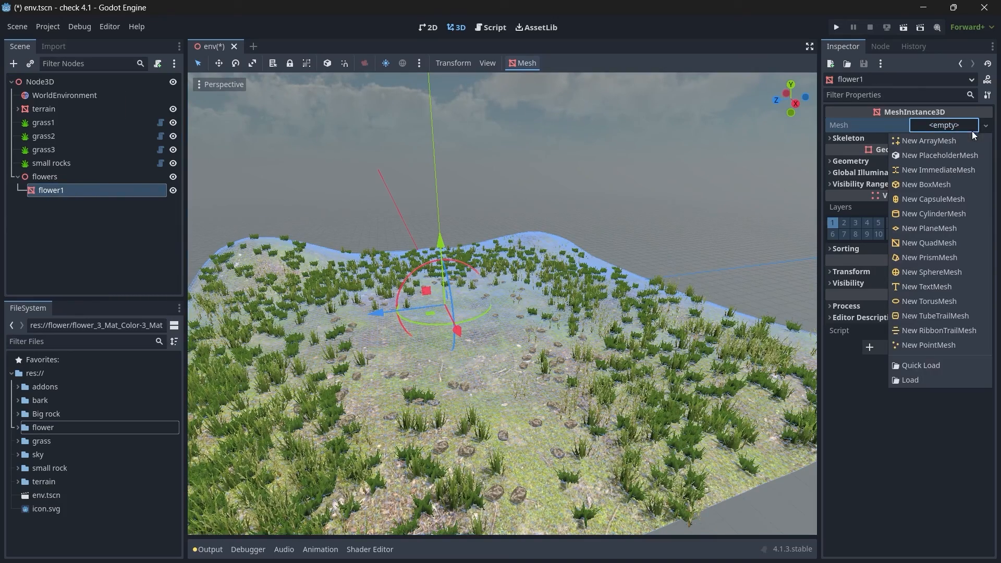
{"action": "left_click", "coordinate": [919, 375]}
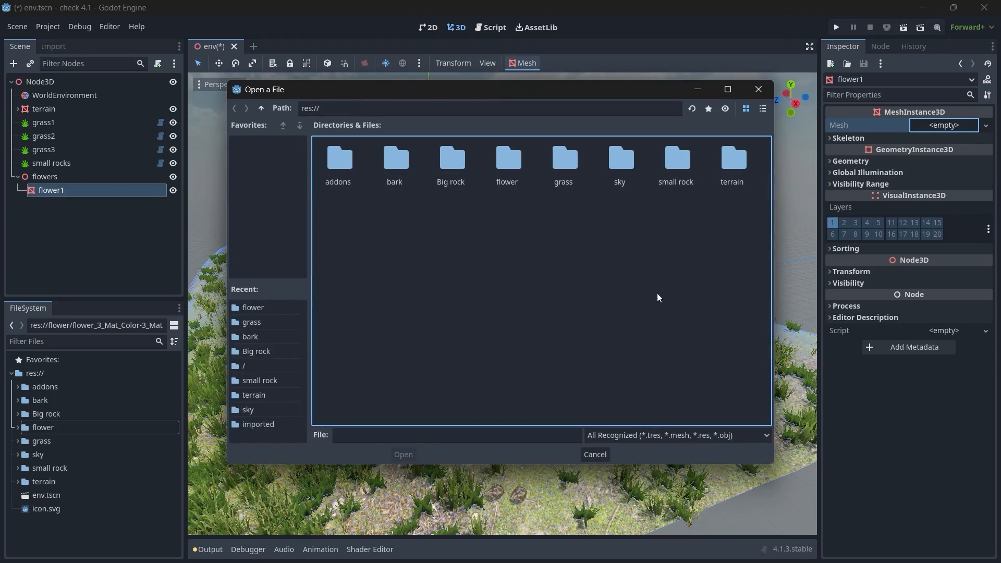
{"action": "double_click", "coordinate": [501, 164]}
{"action": "left_click", "coordinate": [403, 455]}
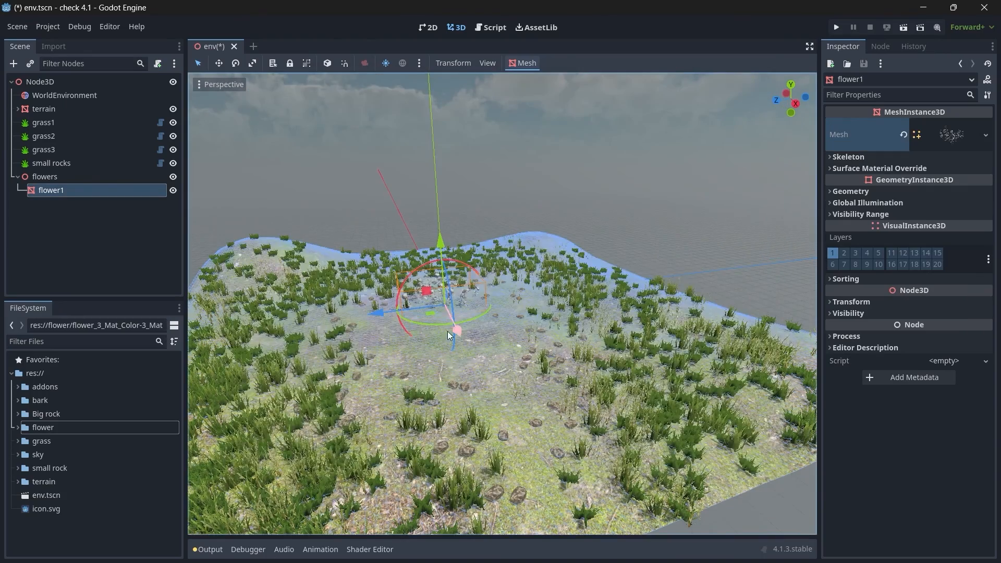
{"action": "scroll", "coordinate": [448, 331], "scroll_direction": "up", "scroll_amount": 10}
{"action": "scroll", "coordinate": [447, 289], "scroll_direction": "up", "scroll_amount": 8}
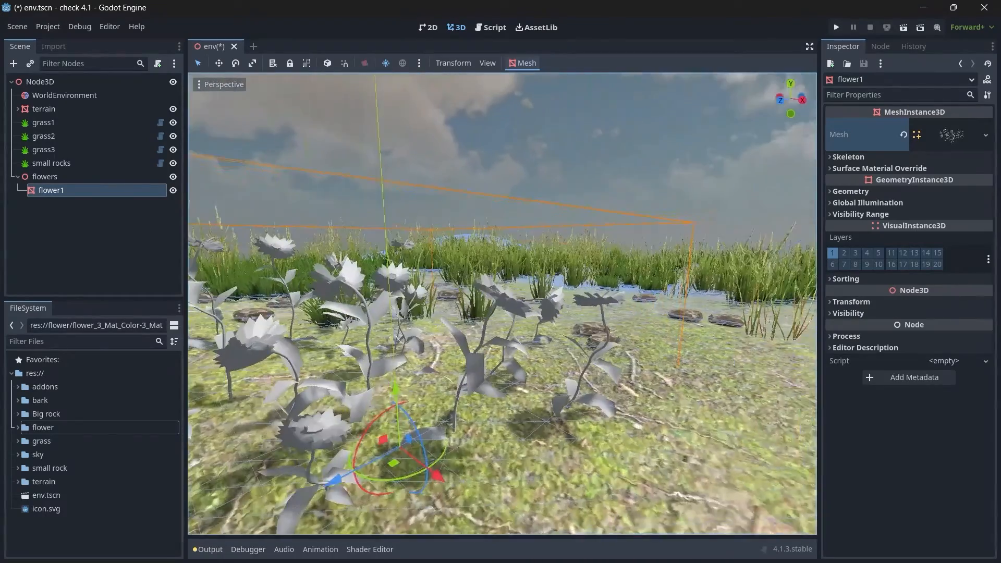
{"action": "key", "text": "s"}
{"action": "mouse_move", "coordinate": [447, 289]}
{"action": "right_mouse_down"}
{"action": "mouse_move", "coordinate": [449, 297]}
{"action": "mouse_move", "coordinate": [451, 287]}
{"action": "right_mouse_up"}
{"action": "key", "text": "w"}
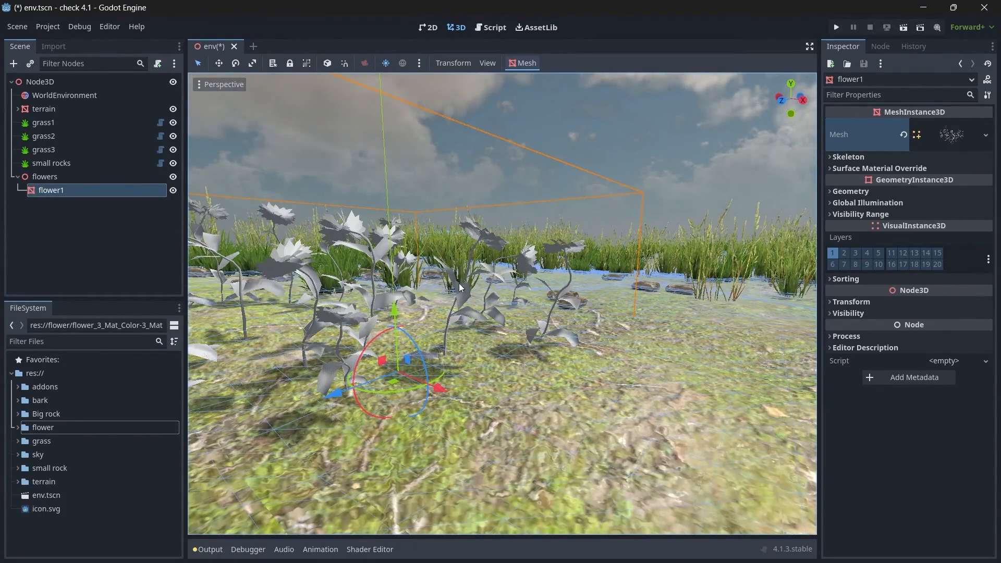
Step: Create a new StandardMaterial3D in surface material override slot 0 of flower1 and open it for editing
{"action": "left_click", "coordinate": [855, 170]}
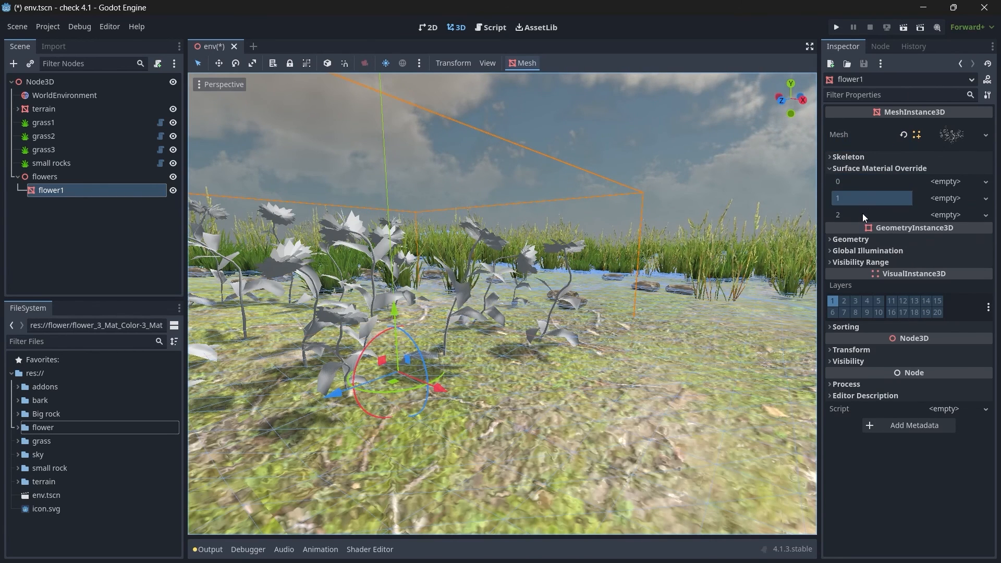
{"action": "left_click", "coordinate": [17, 428]}
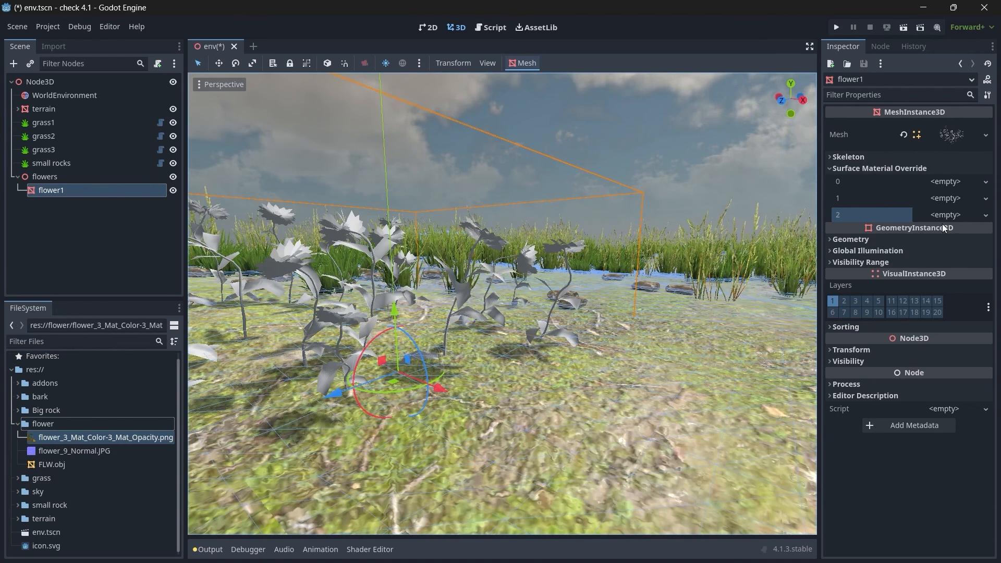
{"action": "left_click", "coordinate": [862, 198]}
{"action": "left_click", "coordinate": [861, 181]}
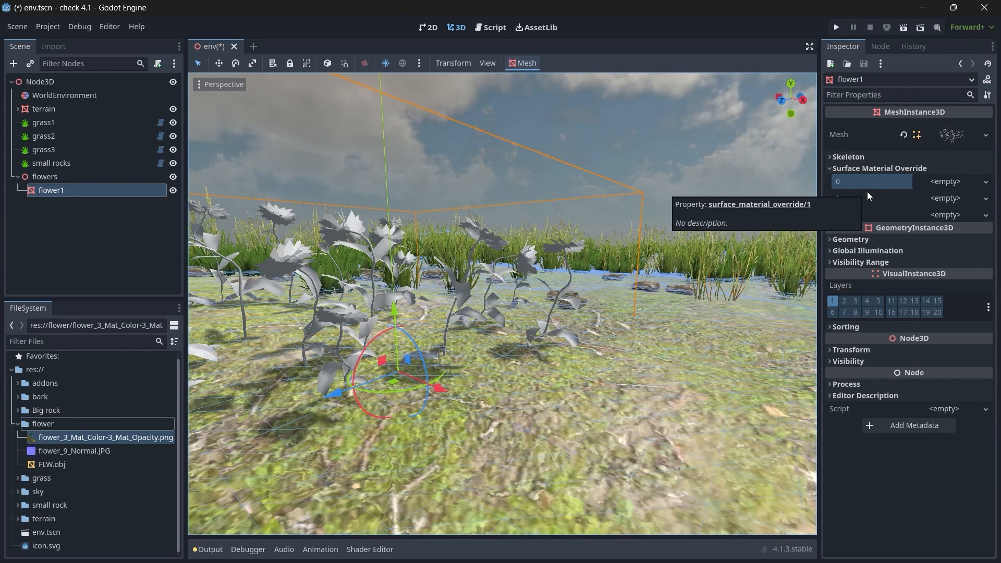
{"action": "left_click", "coordinate": [877, 207]}
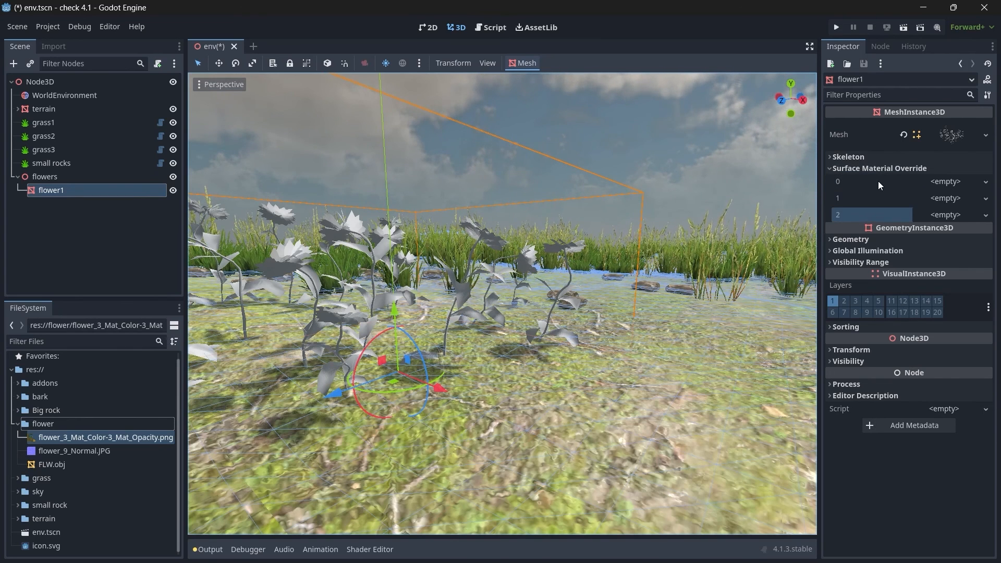
{"action": "left_click", "coordinate": [945, 181]}
{"action": "left_click", "coordinate": [945, 199]}
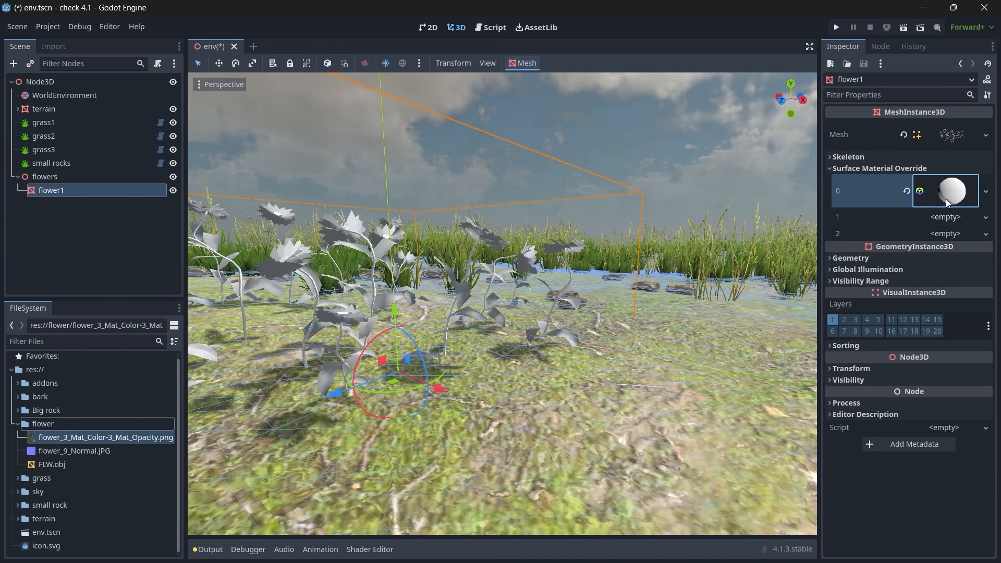
{"action": "left_click", "coordinate": [943, 201]}
Step: Assign flower_3_Mat_Color-3_Mat_Opacity.png from the flower folder as the material's albedo texture
{"action": "left_click", "coordinate": [864, 359]}
{"action": "scroll", "coordinate": [869, 355], "scroll_direction": "down", "scroll_amount": 5}
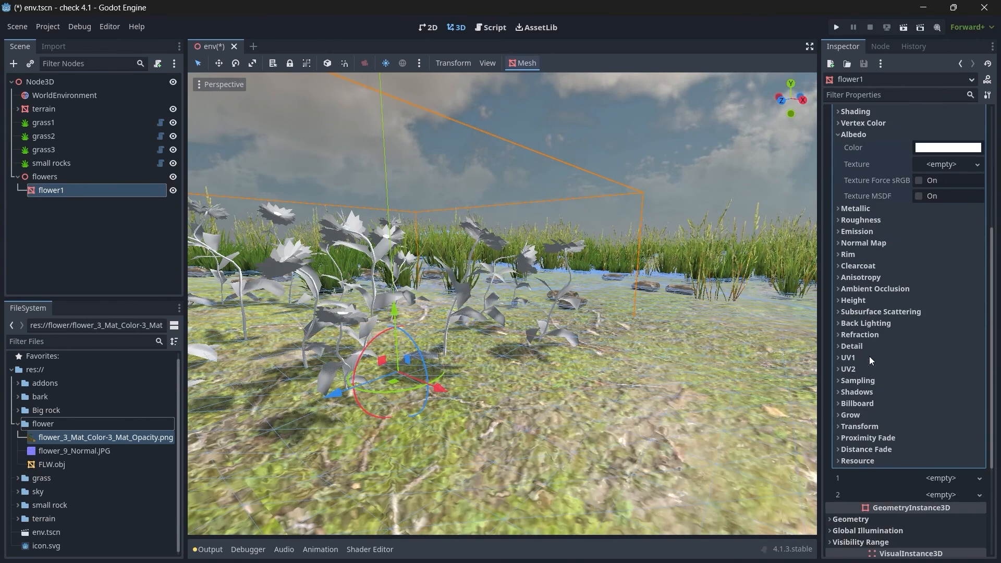
{"action": "left_click_drag", "start_coordinate": [147, 441], "coordinate": [938, 166]}
{"action": "left_click", "coordinate": [862, 136]}
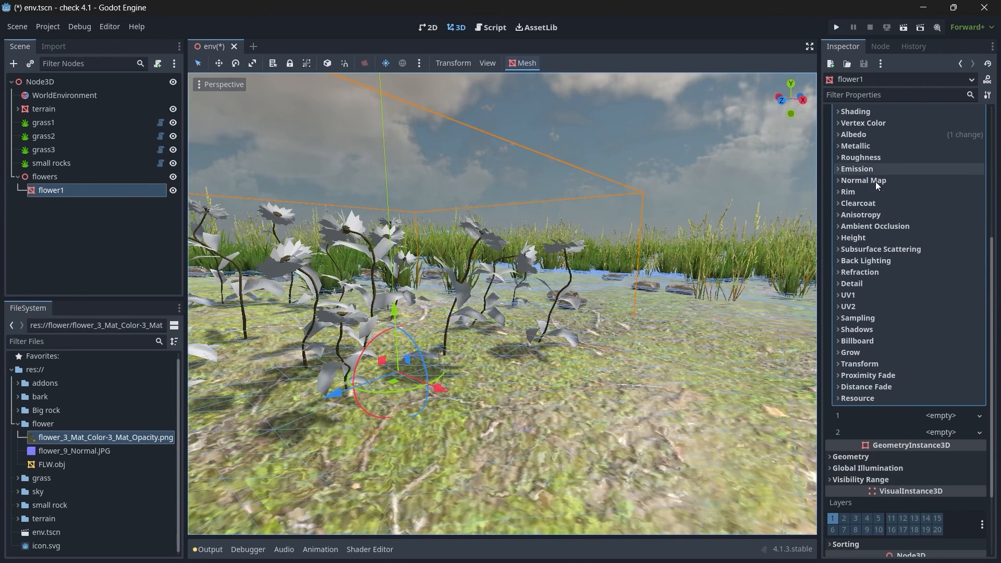
Step: Enable the material's normal map and assign flower_9_Normal.JPG as its texture
{"action": "left_click", "coordinate": [861, 180]}
{"action": "left_click", "coordinate": [918, 193]}
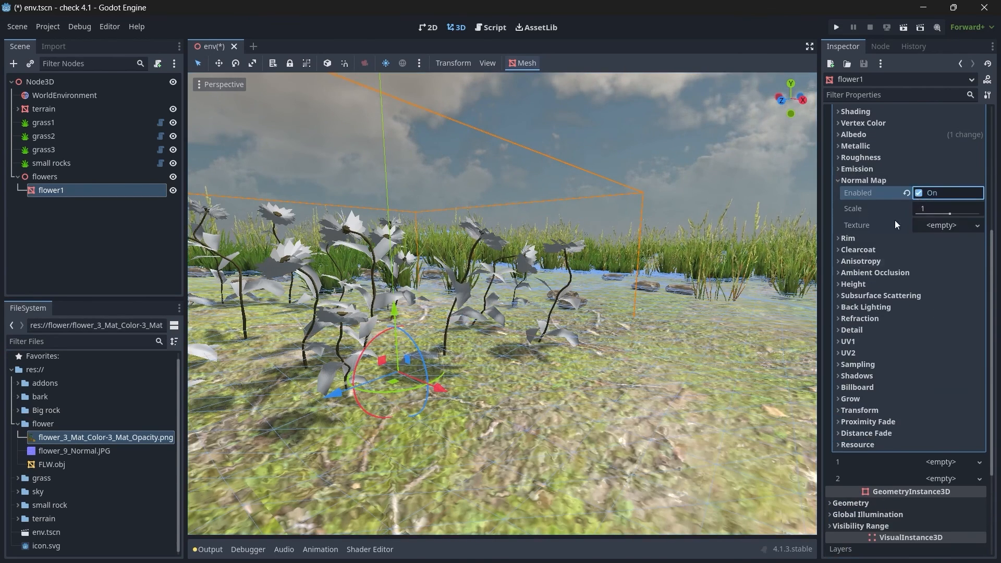
{"action": "left_click_drag", "start_coordinate": [104, 452], "coordinate": [944, 227]}
{"action": "left_click", "coordinate": [853, 180]}
{"action": "scroll", "coordinate": [888, 232], "scroll_direction": "up", "scroll_amount": 3}
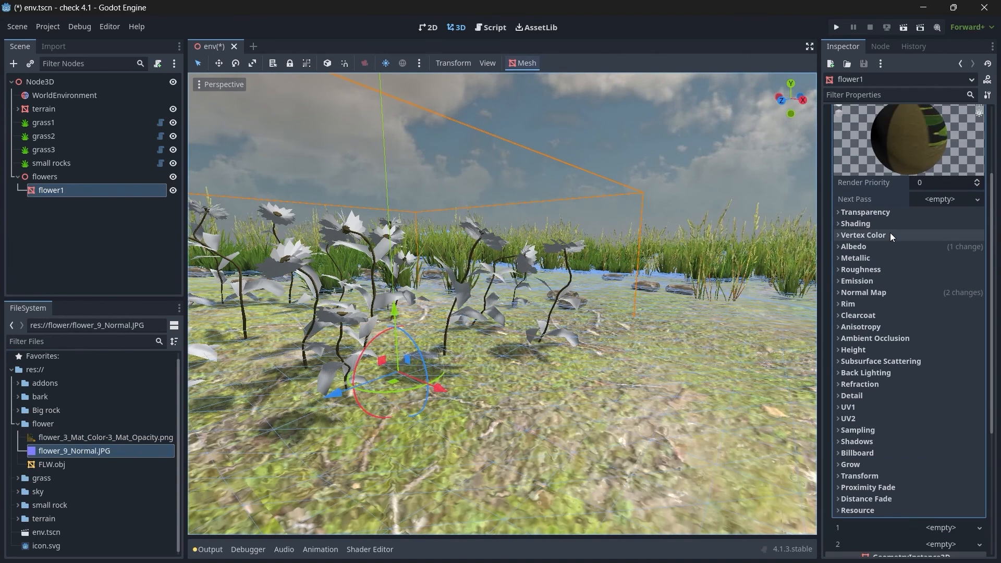
Step: Set the flower material's transparency to Depth Pre-Pass and its cull mode to Disabled
{"action": "left_click", "coordinate": [869, 217]}
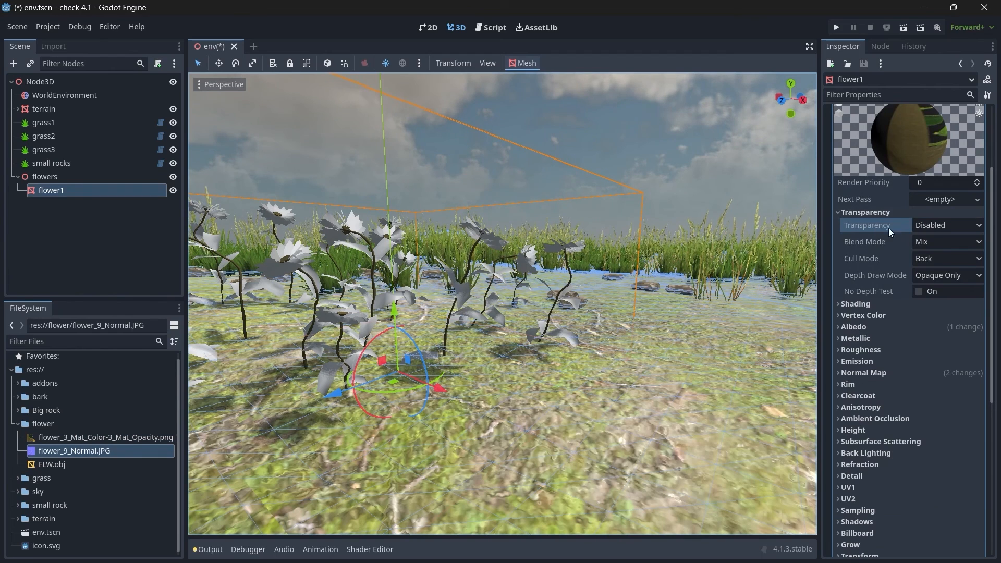
{"action": "left_click", "coordinate": [926, 227]}
{"action": "left_click", "coordinate": [935, 301]}
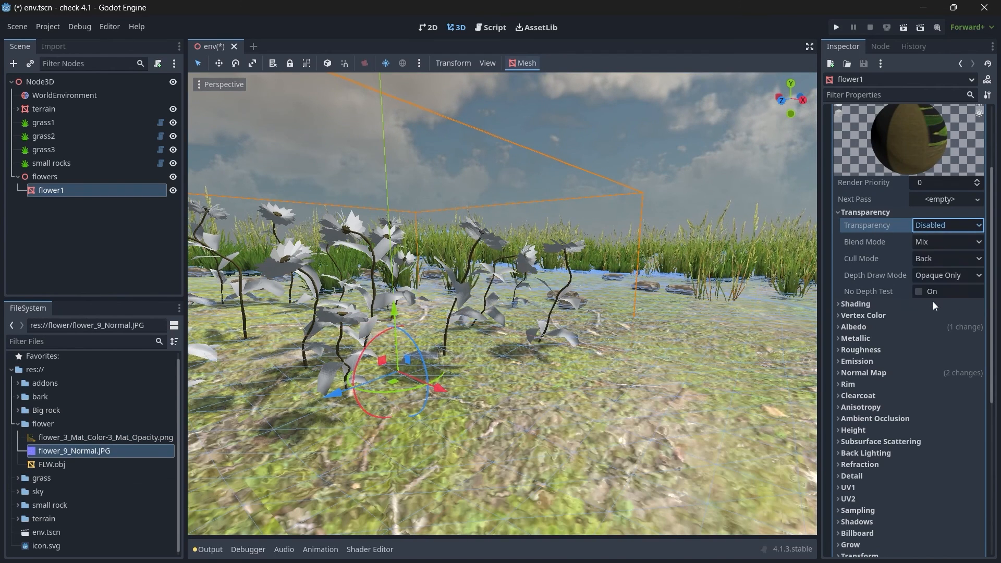
{"action": "left_click", "coordinate": [924, 261]}
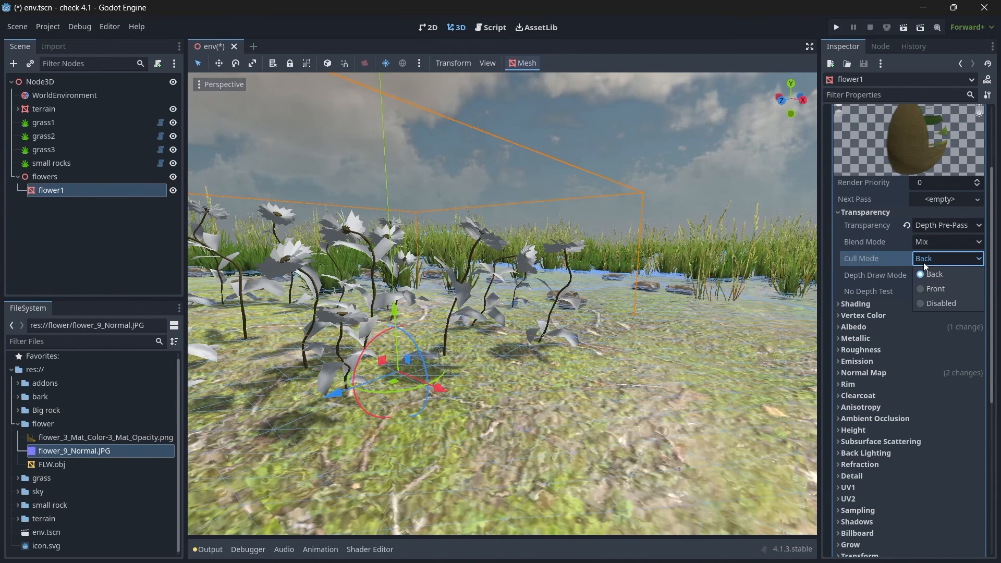
{"action": "left_click", "coordinate": [943, 305]}
{"action": "left_click", "coordinate": [856, 211]}
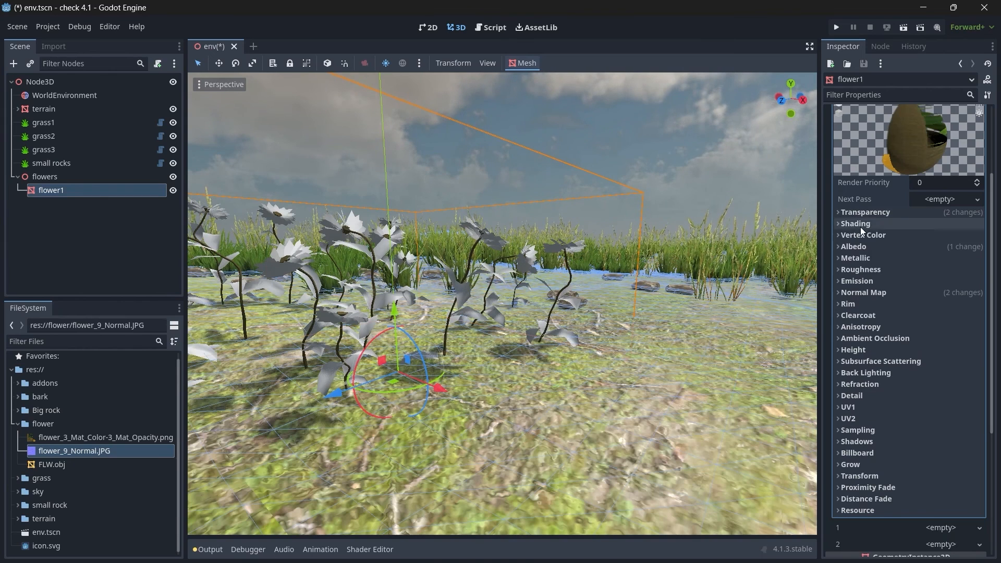
Step: Save the slot 0 material as "flower material" in the flower folder
{"action": "scroll", "coordinate": [864, 243], "scroll_direction": "up", "scroll_amount": 3}
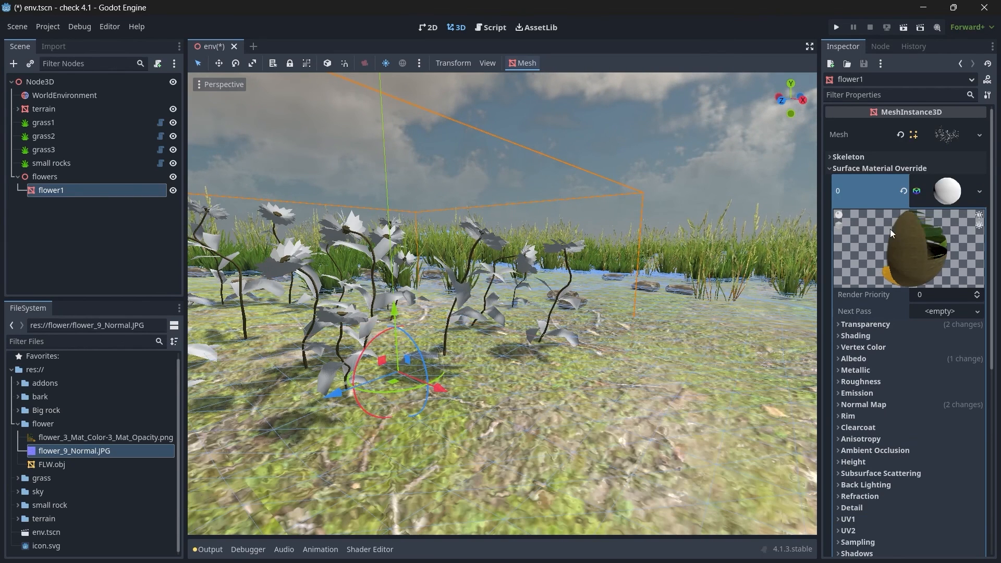
{"action": "left_click", "coordinate": [980, 191]}
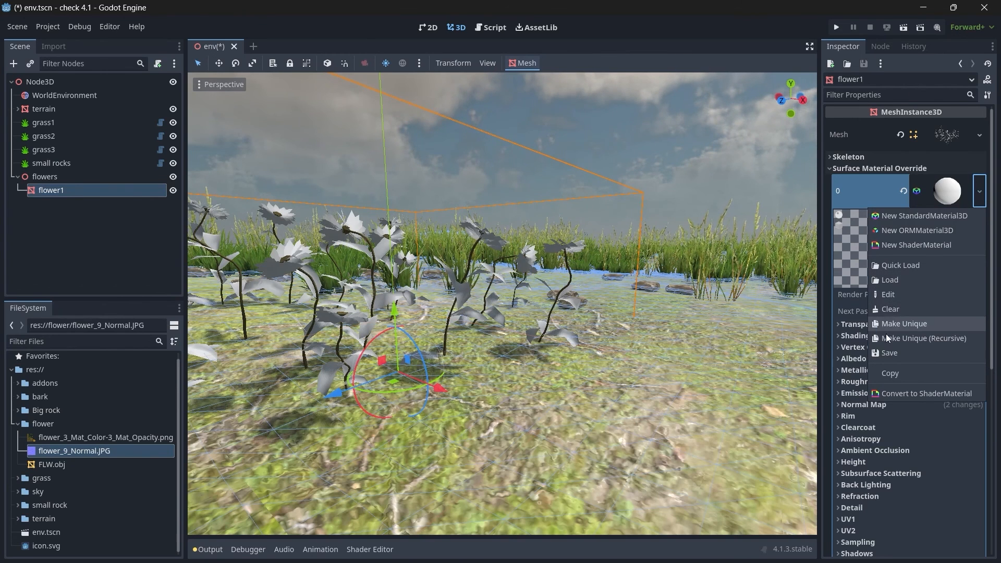
{"action": "left_click", "coordinate": [887, 353]}
{"action": "double_click", "coordinate": [502, 175]}
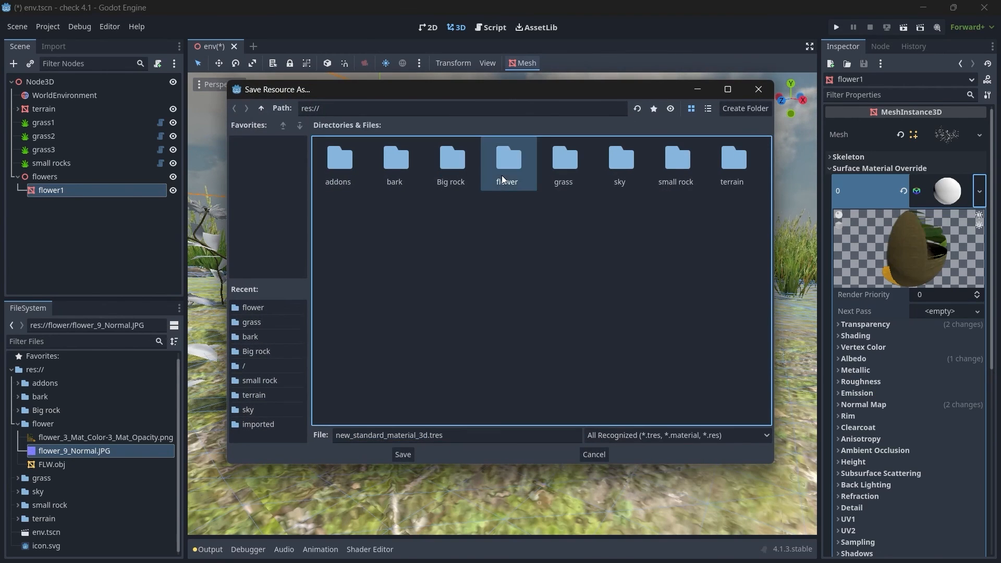
{"action": "key", "text": "ctrl+a"}
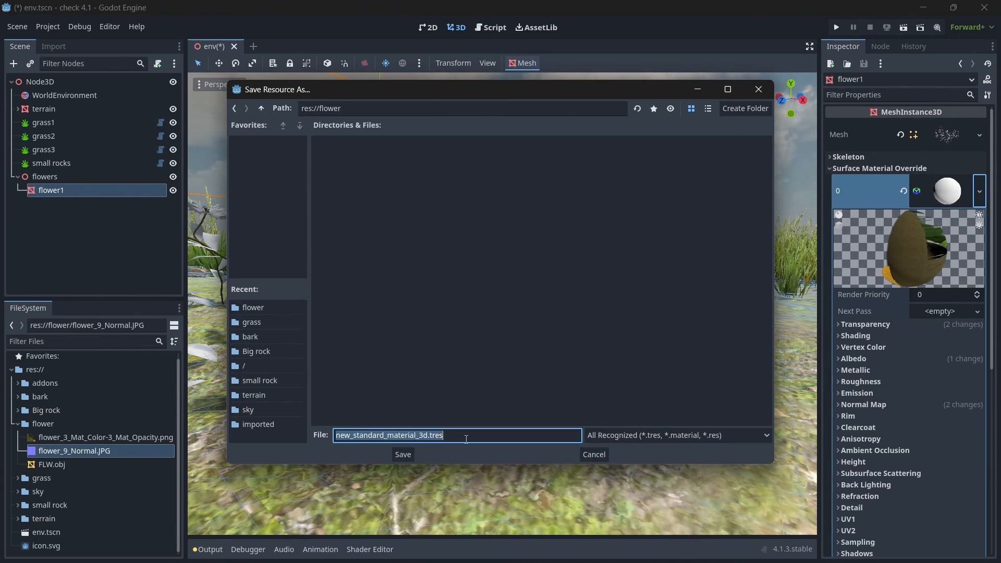
{"action": "type", "text": "flower material"}
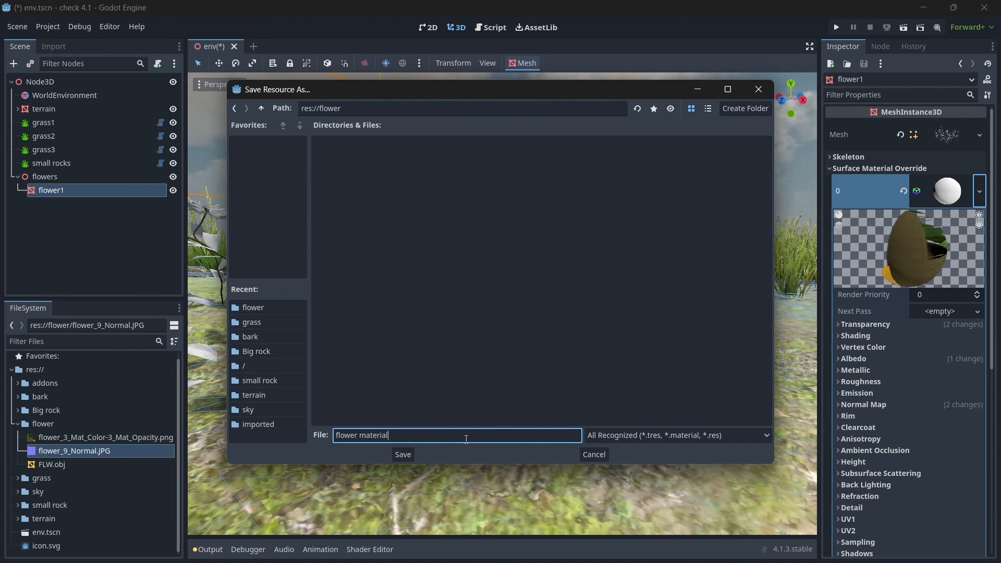
{"action": "key", "text": "Return"}
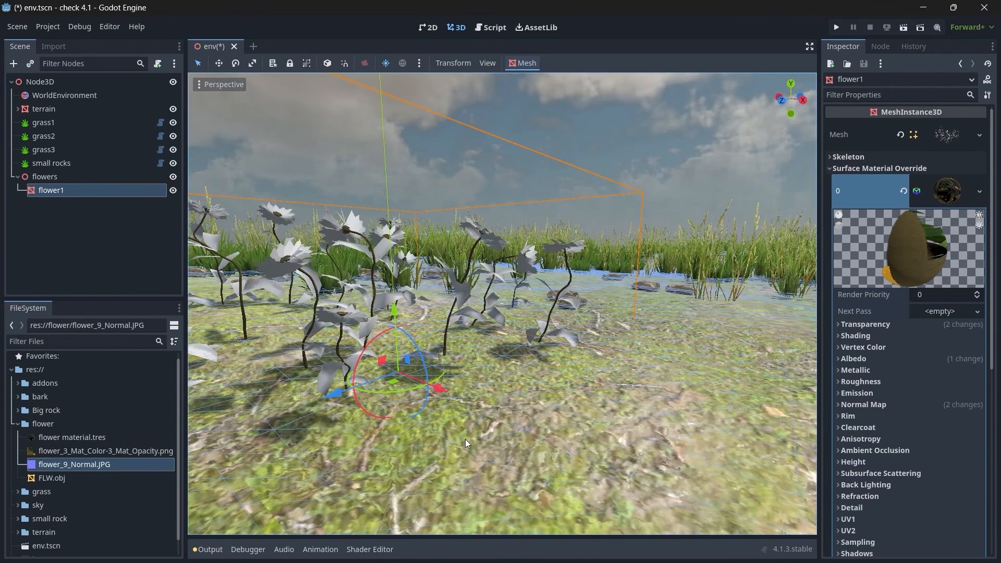
Step: Apply flower material.tres to surface material override slots 1 and 2 of flower1 and inspect the flowers up close
{"action": "left_click", "coordinate": [89, 442]}
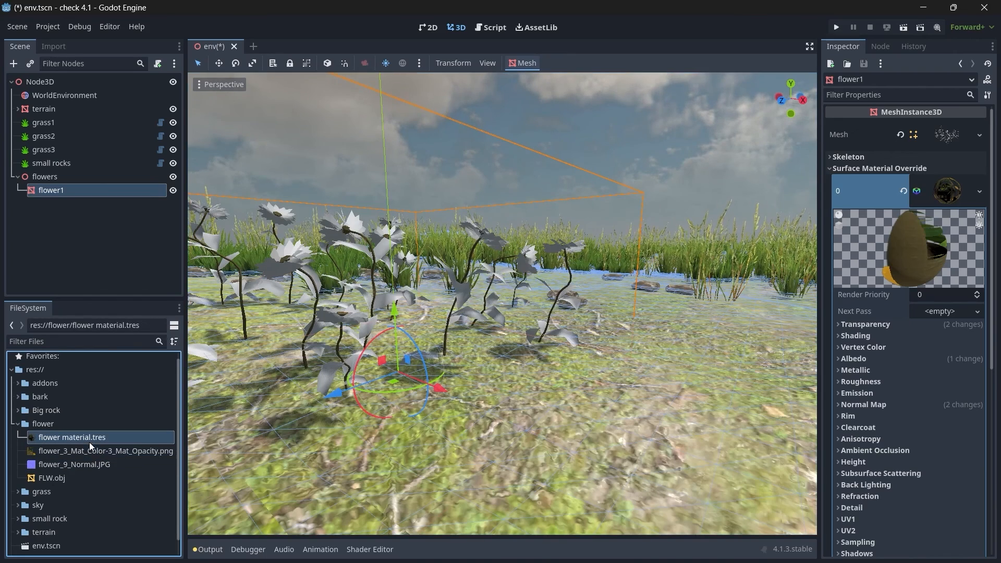
{"action": "left_click", "coordinate": [925, 184]}
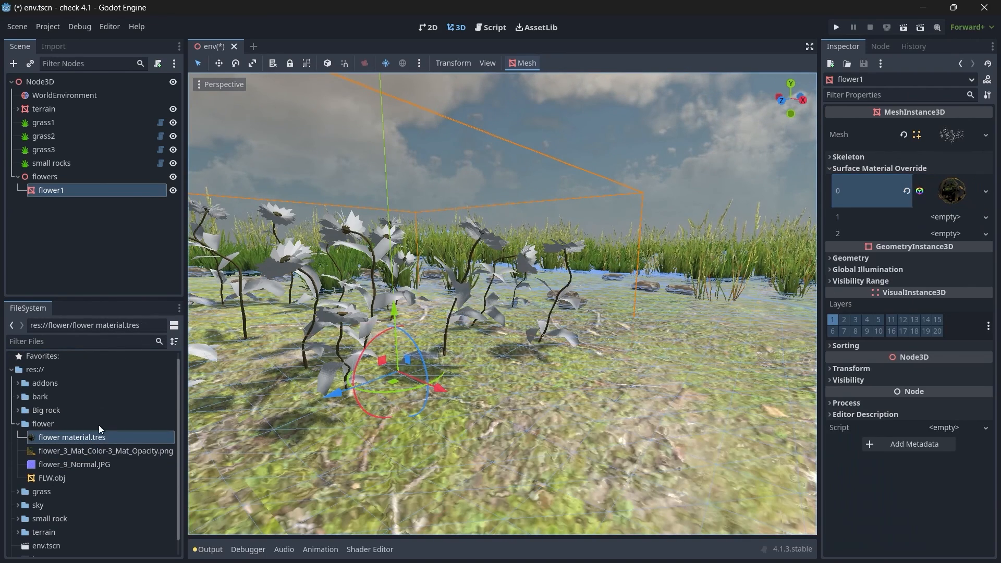
{"action": "left_click_drag", "start_coordinate": [89, 438], "coordinate": [933, 215]}
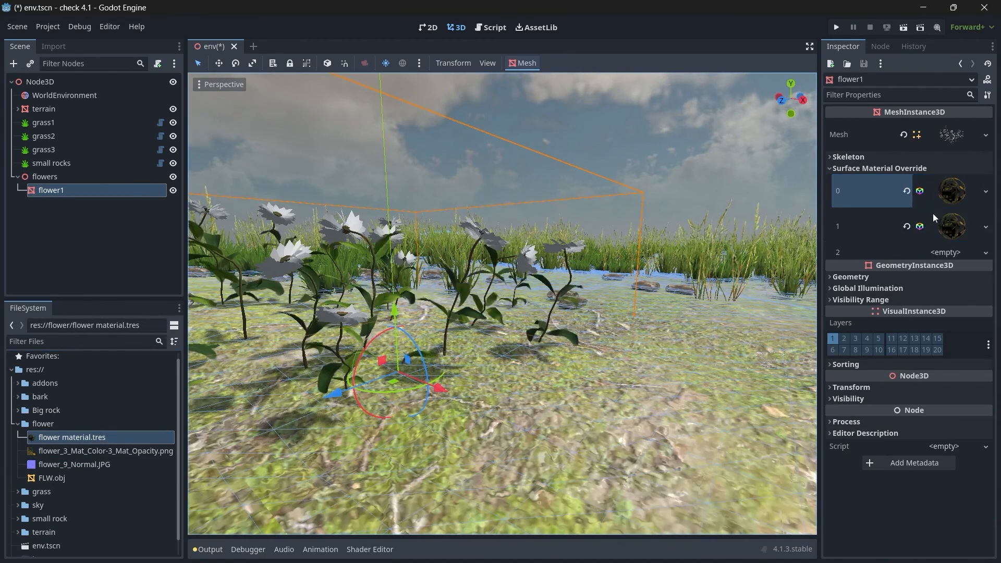
{"action": "left_click_drag", "start_coordinate": [74, 440], "coordinate": [937, 252]}
{"action": "key", "text": "w"}
{"action": "right_click_drag", "start_coordinate": [573, 323], "coordinate": [548, 304]}
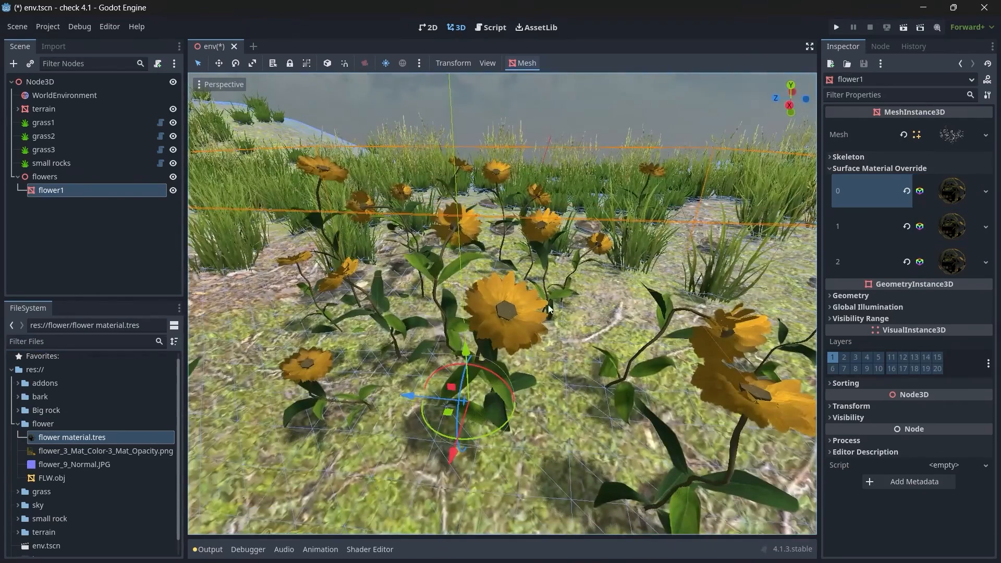
{"action": "key", "text": "s"}
{"action": "right_click_drag", "start_coordinate": [653, 324], "coordinate": [652, 325]}
Step: Enable emission on flower material.tres and assign flower_3_Mat_Color-3_Mat_Opacity.png as its emission texture
{"action": "double_click", "coordinate": [80, 440]}
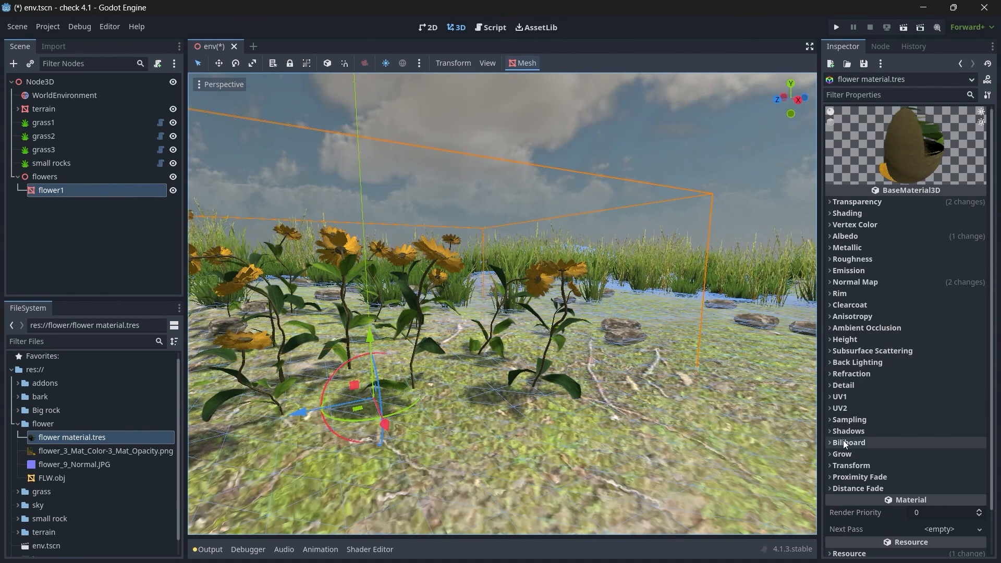
{"action": "left_click", "coordinate": [832, 271]}
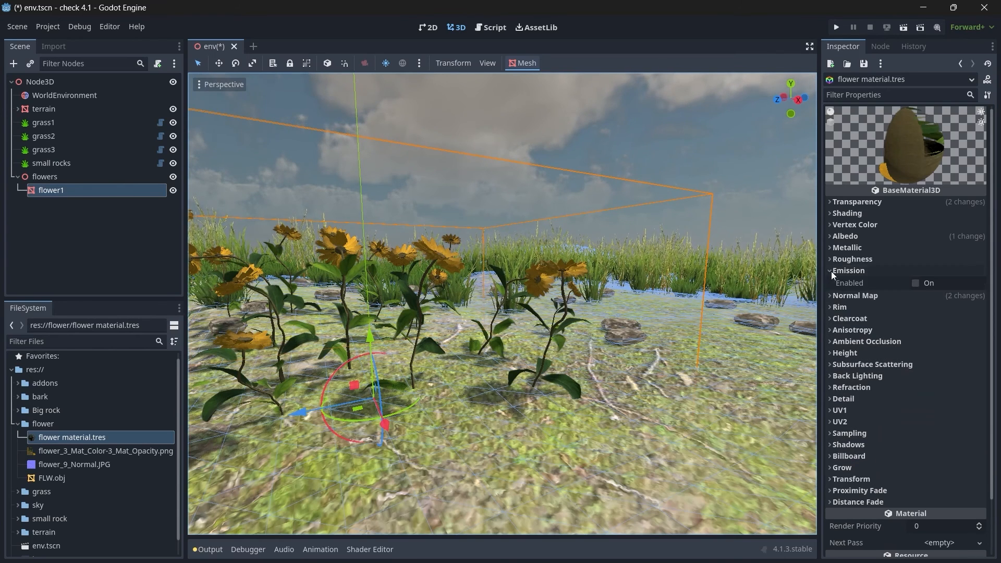
{"action": "left_click", "coordinate": [916, 283]}
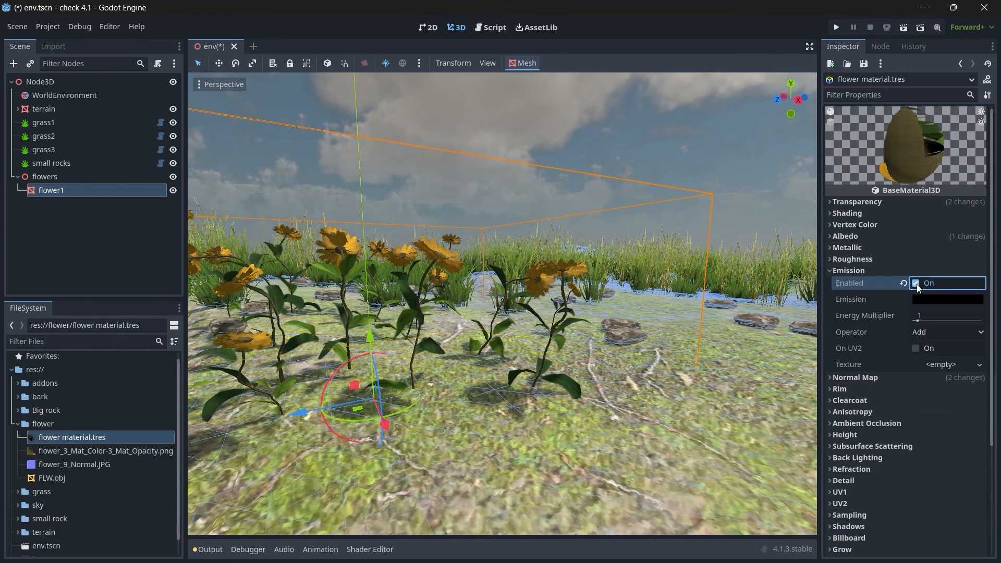
{"action": "left_click", "coordinate": [95, 450]}
{"action": "left_click_drag", "start_coordinate": [104, 450], "coordinate": [925, 369]}
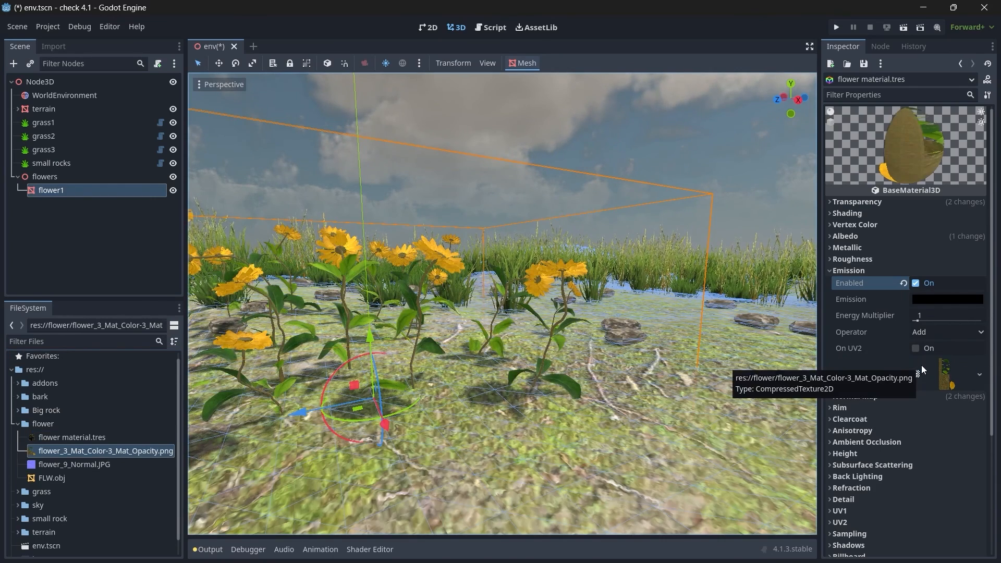
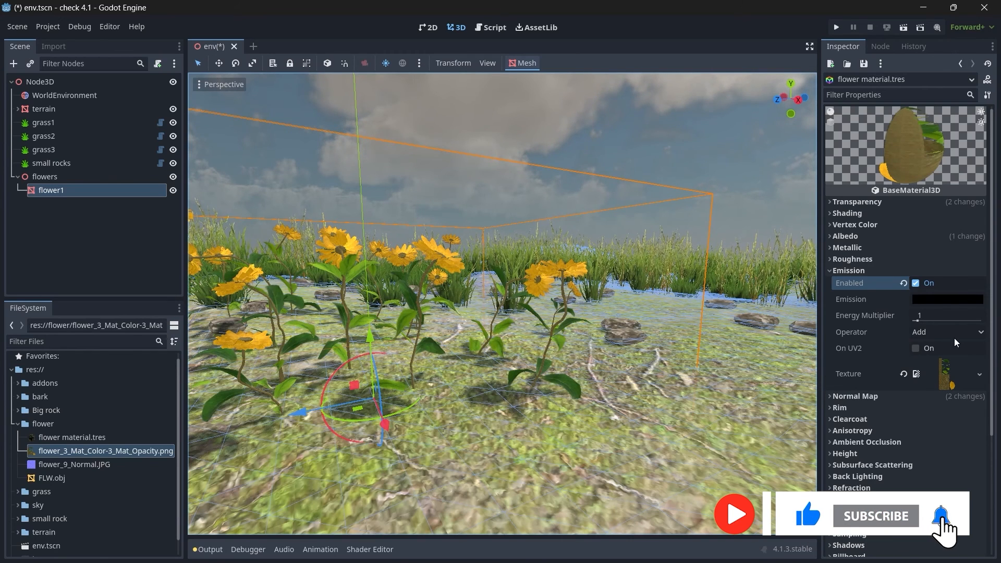
Step: Set the emission energy multiplier of flower material.tres to 0.5 and check the flowers
{"action": "left_click", "coordinate": [936, 317]}
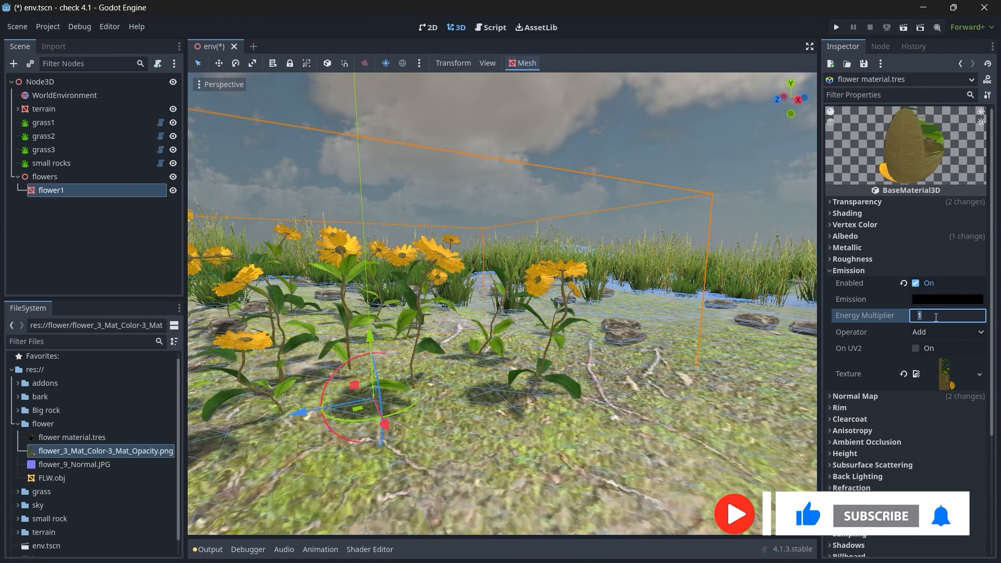
{"action": "type", "text": ".5"}
{"action": "key", "text": "Return"}
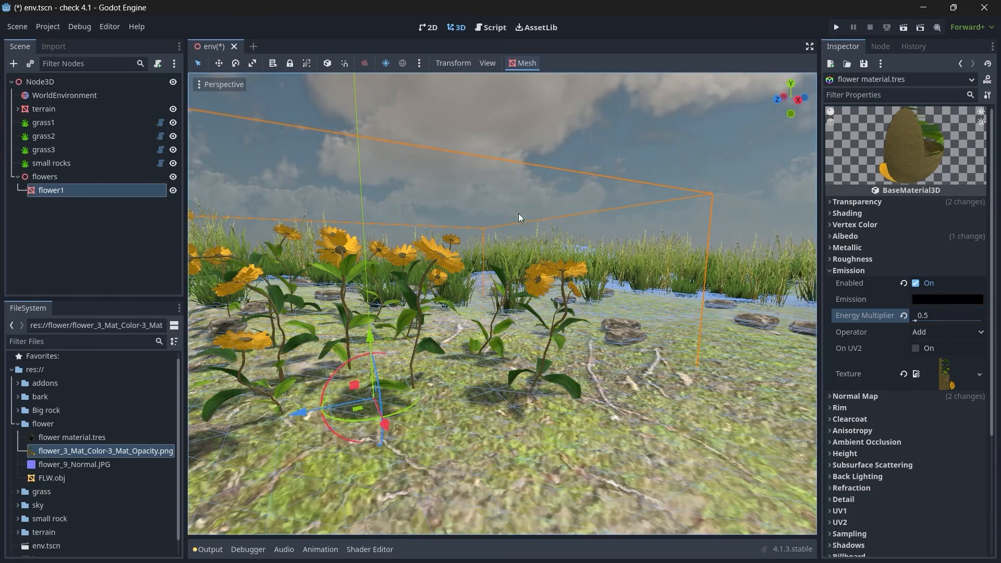
{"action": "mouse_move", "coordinate": [639, 294]}
{"action": "middle_mouse_down"}
{"action": "mouse_move", "coordinate": [662, 359]}
{"action": "mouse_move", "coordinate": [659, 290]}
{"action": "middle_mouse_up"}
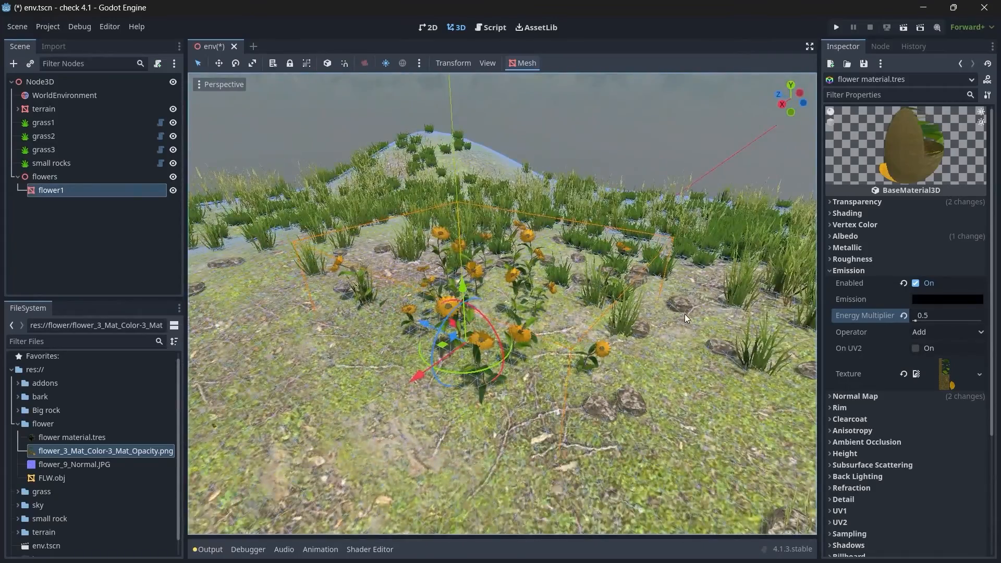
Step: Hide the CollisionShape3D under the terrain's StaticBody3D
{"action": "key", "text": "KP_7"}
{"action": "left_click_drag", "start_coordinate": [561, 304], "coordinate": [394, 339]}
{"action": "scroll", "coordinate": [408, 336], "scroll_direction": "down", "scroll_amount": 2}
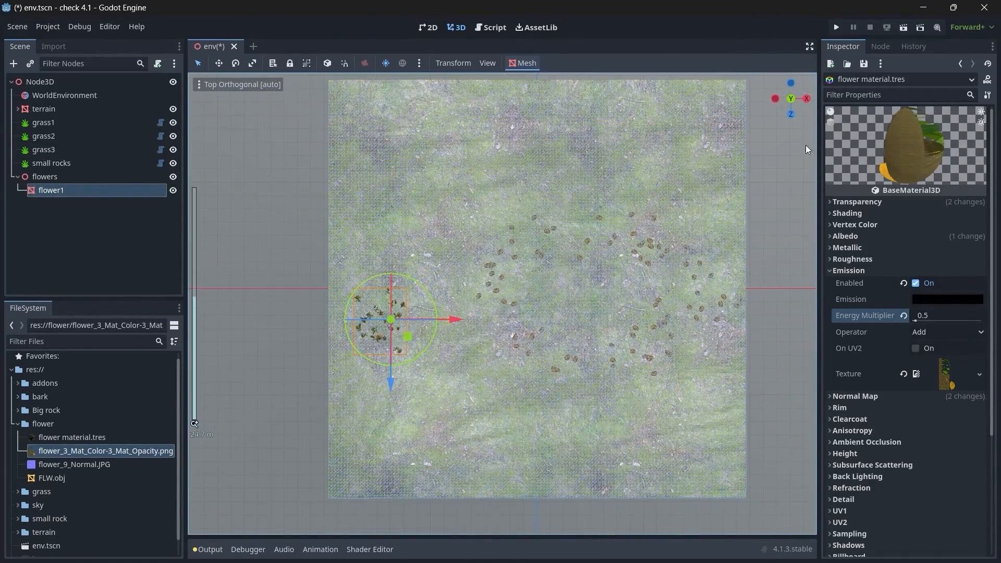
{"action": "left_click_drag", "start_coordinate": [791, 115], "coordinate": [792, 115]}
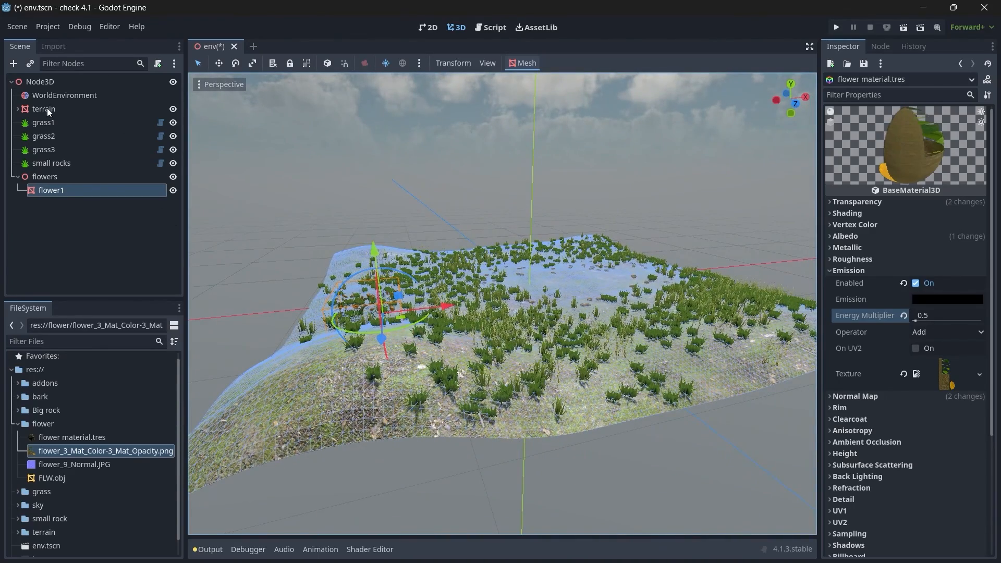
{"action": "left_click", "coordinate": [19, 109]}
{"action": "left_click", "coordinate": [92, 136]}
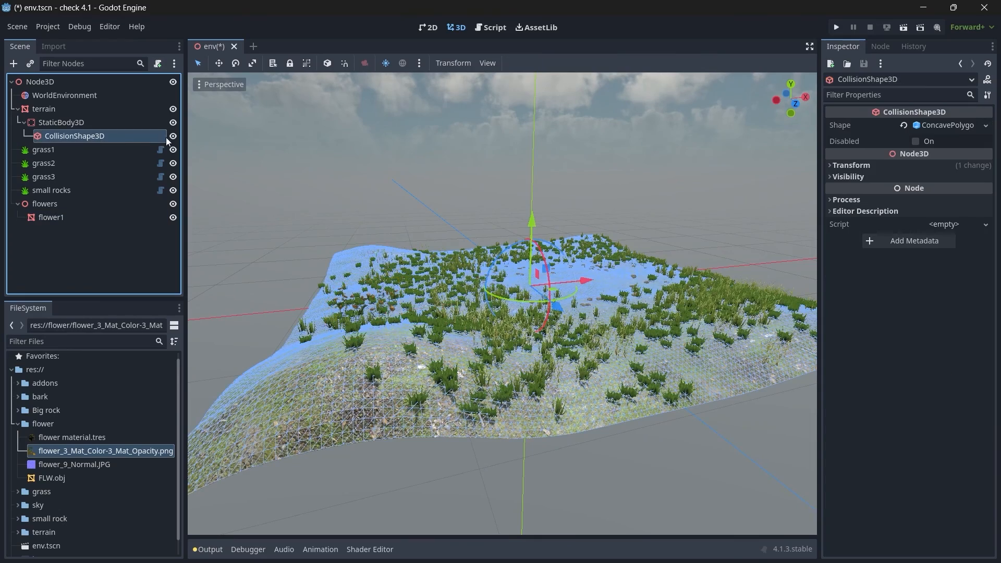
{"action": "left_click", "coordinate": [173, 136]}
Step: Inspect the flower patch from above and at ground level, and show flower1's transform properties
{"action": "key", "text": "KP_7"}
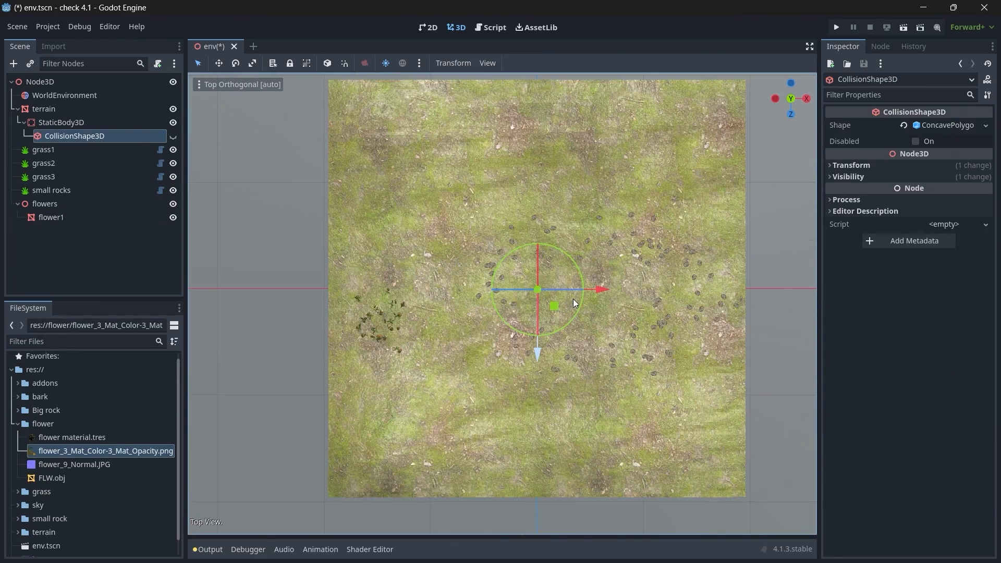
{"action": "scroll", "coordinate": [479, 344], "scroll_direction": "up", "scroll_amount": 5}
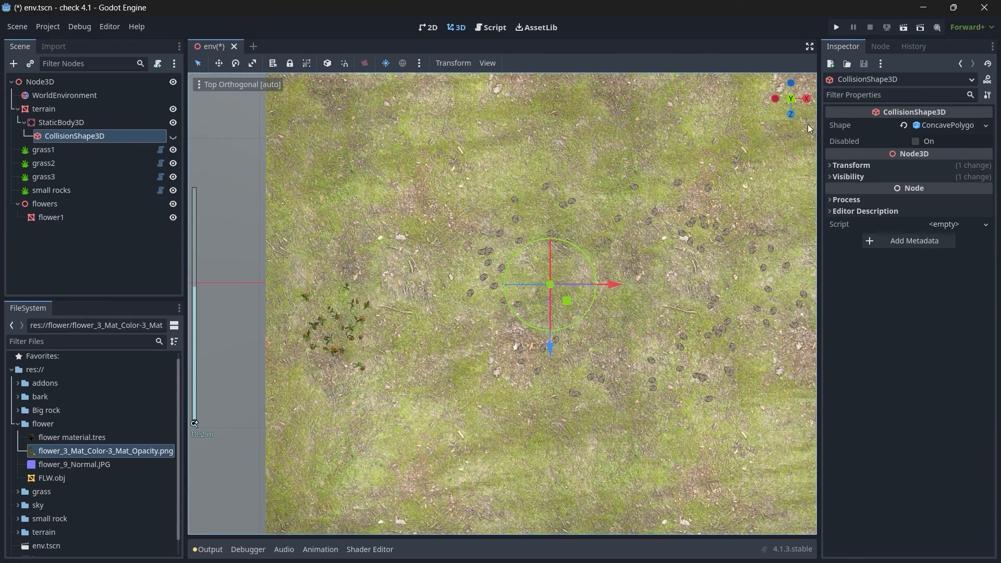
{"action": "left_click_drag", "start_coordinate": [804, 106], "coordinate": [928, 16]}
{"action": "key", "text": "w"}
{"action": "right_click_drag", "start_coordinate": [500, 303], "coordinate": [660, 283]}
{"action": "key", "text": "s"}
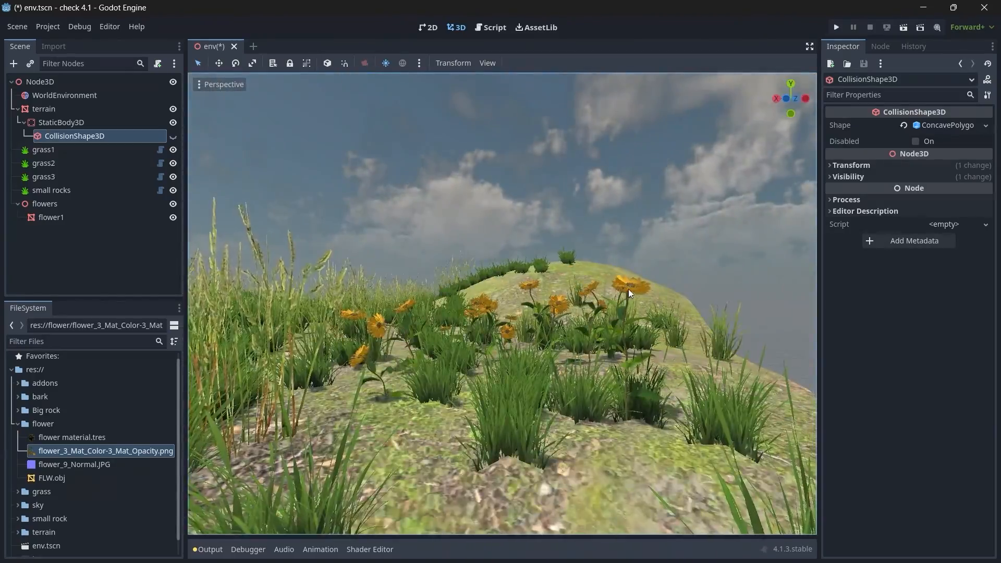
{"action": "left_click", "coordinate": [48, 218]}
{"action": "left_click_drag", "start_coordinate": [454, 321], "coordinate": [458, 292]}
{"action": "key", "text": "a"}
{"action": "right_click_drag", "start_coordinate": [458, 292], "coordinate": [652, 292]}
{"action": "key", "text": "s"}
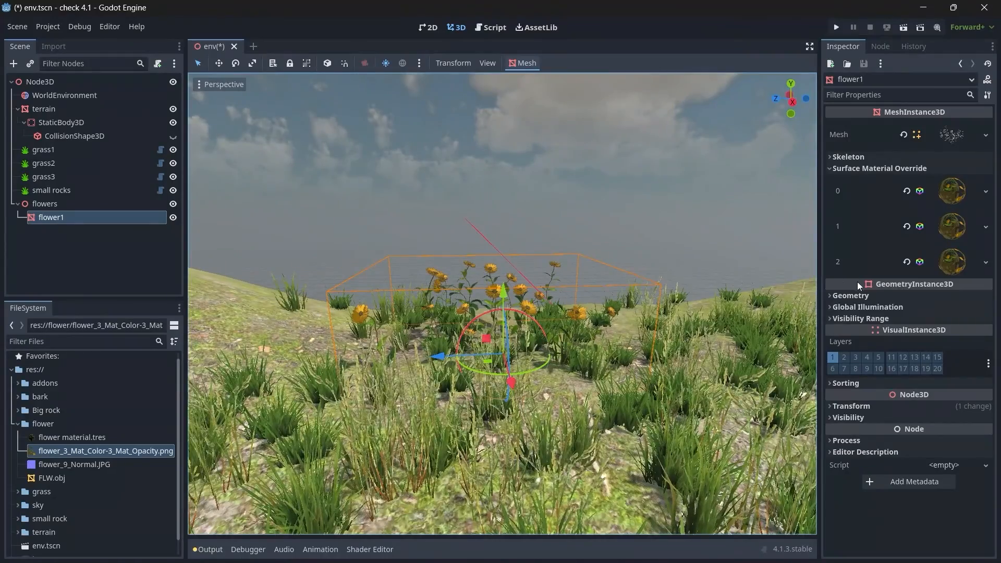
{"action": "left_click", "coordinate": [857, 410]}
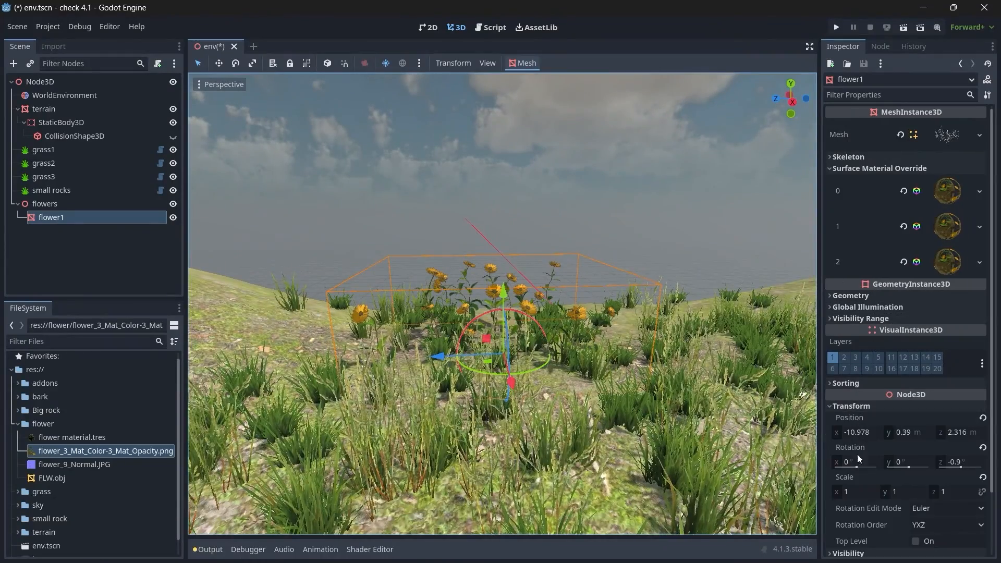
Step: Try scaling flower1 to 1.5 on the X, Y and Z axes individually
{"action": "left_click", "coordinate": [855, 492]}
{"action": "type", "text": "1.2"}
{"action": "left_click", "coordinate": [855, 491]}
{"action": "type", "text": "1.5"}
{"action": "key", "text": "Return"}
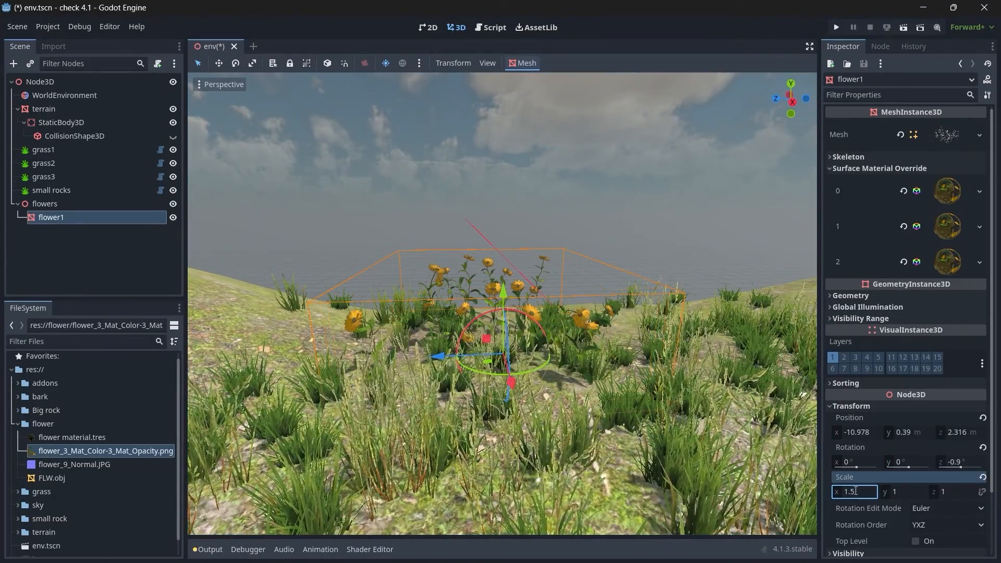
{"action": "left_click", "coordinate": [905, 492]}
{"action": "type", "text": "1.5"}
{"action": "key", "text": "Return"}
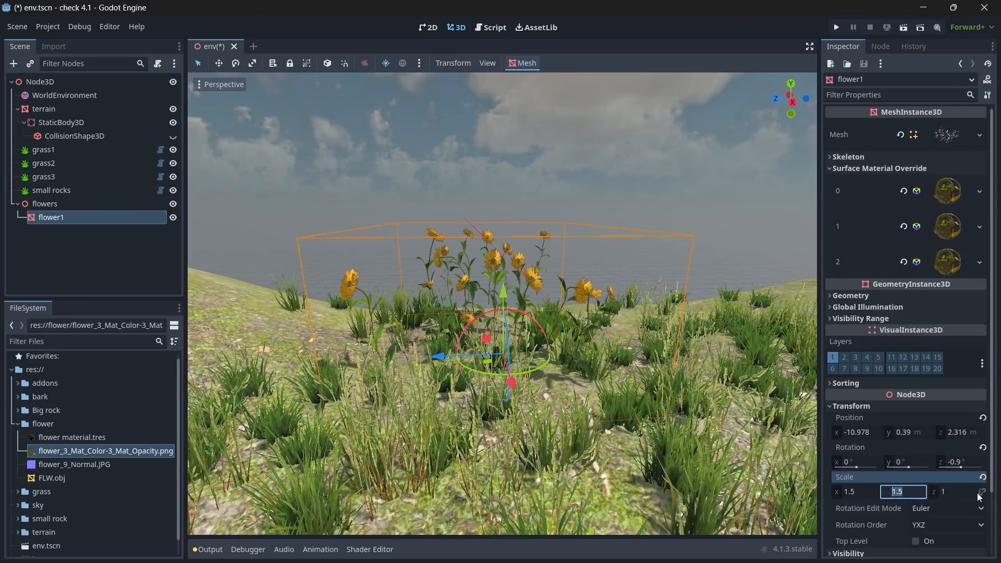
{"action": "left_click", "coordinate": [952, 492]}
{"action": "type", "text": "1.5"}
{"action": "key", "text": "Return"}
Step: Link flower1's scale axes and set its scale uniformly to 1.2
{"action": "left_click", "coordinate": [982, 492]}
{"action": "left_click", "coordinate": [856, 495]}
{"action": "type", "text": "1"}
{"action": "key", "text": "Return"}
{"action": "left_click", "coordinate": [856, 494]}
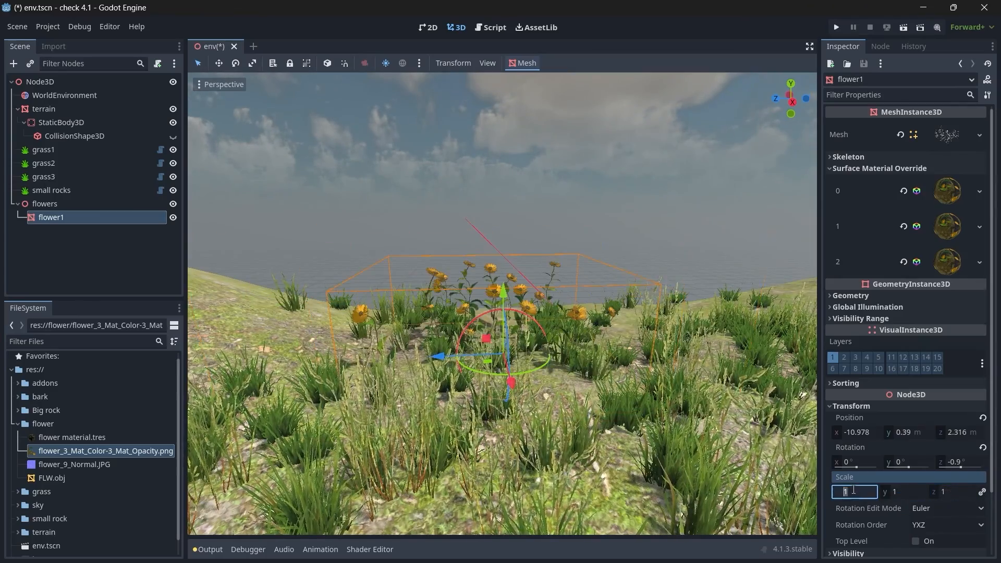
{"action": "type", "text": "1.2"}
{"action": "key", "text": "Return"}
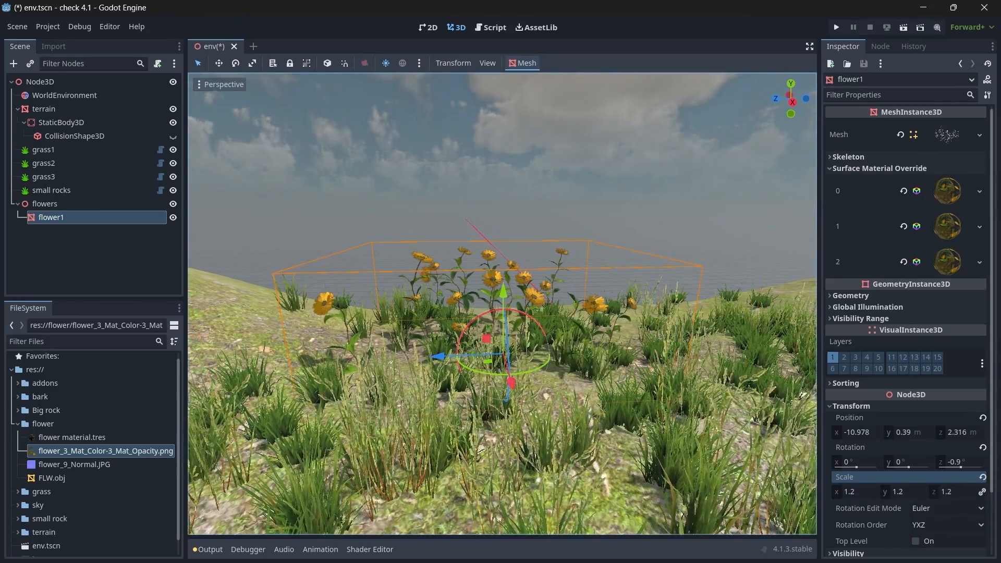
Step: Move flower1 inward over the terrain to about X -9.48, Z 1.34 m, working in the top view
{"action": "right_click_drag", "start_coordinate": [707, 142], "coordinate": [589, 240]}
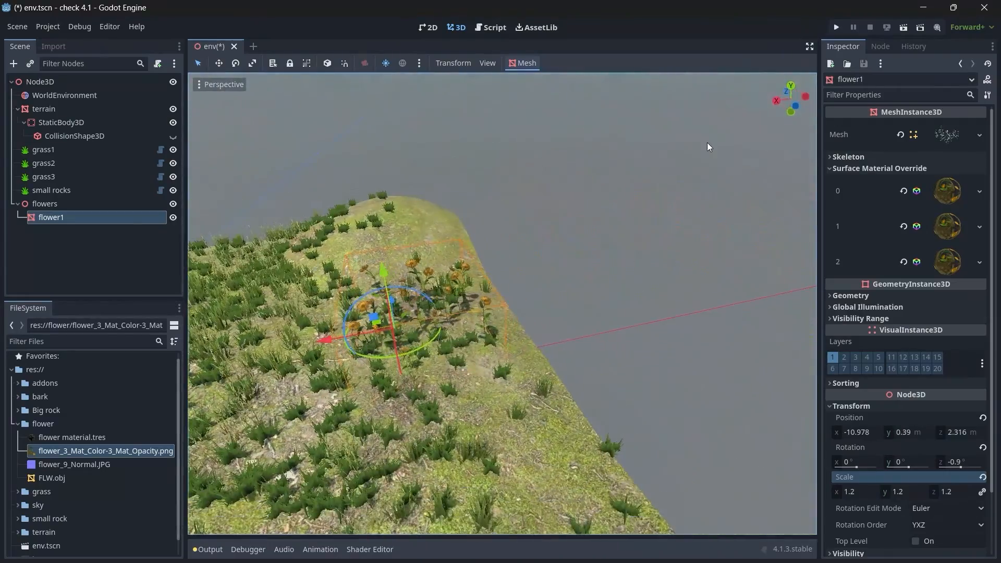
{"action": "key", "text": "KP_7"}
{"action": "middle_click_drag", "start_coordinate": [305, 219], "coordinate": [60, 328], "text": "shift"}
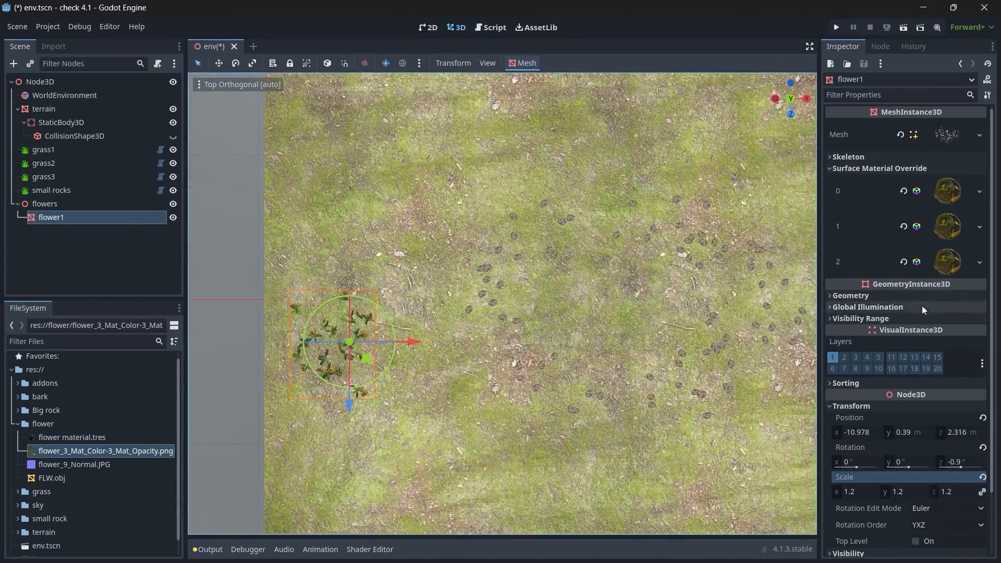
{"action": "middle_click_drag", "start_coordinate": [292, 250], "coordinate": [309, 237], "text": "shift"}
{"action": "left_click_drag", "start_coordinate": [383, 347], "coordinate": [411, 329]}
{"action": "scroll", "coordinate": [477, 315], "scroll_direction": "down", "scroll_amount": 2}
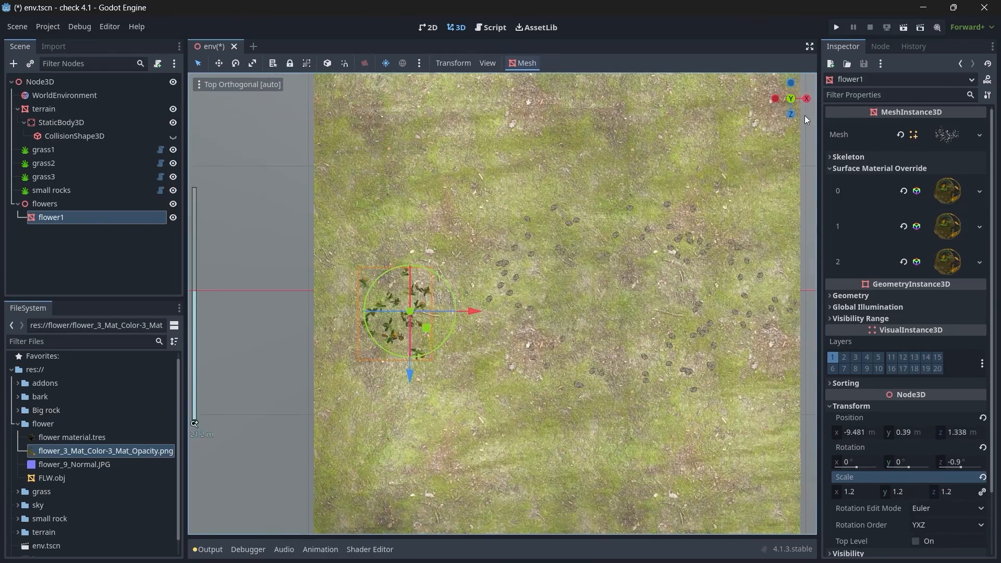
Step: Duplicate flower1 twice, placing one copy near X -4.1, Z -9.4 m and the other farther along positive X
{"action": "left_click_drag", "start_coordinate": [803, 111], "coordinate": [772, 62]}
{"action": "left_click", "coordinate": [791, 91]}
{"action": "scroll", "coordinate": [615, 221], "scroll_direction": "down", "scroll_amount": 4}
{"action": "key", "text": "ctrl+d"}
{"action": "left_click_drag", "start_coordinate": [450, 329], "coordinate": [499, 235]}
{"action": "left_click_drag", "start_coordinate": [515, 199], "coordinate": [608, 263]}
{"action": "key", "text": "ctrl+d"}
{"action": "left_click", "coordinate": [651, 251]}
{"action": "left_click", "coordinate": [620, 222]}
Step: Duplicate the flower patch again and place the copy on the terrain's positive X, positive Z side
{"action": "left_click_drag", "start_coordinate": [632, 234], "coordinate": [503, 419]}
{"action": "key", "text": "ctrl+d"}
{"action": "left_click_drag", "start_coordinate": [513, 366], "coordinate": [405, 355]}
{"action": "left_click_drag", "start_coordinate": [503, 419], "coordinate": [630, 410]}
Step: Duplicate flower1 once more, move the copy to its negative Z side, and shift flower1 to about X -8.89, Z 2.39 m
{"action": "left_click", "coordinate": [44, 220]}
{"action": "key", "text": "ctrl+d"}
{"action": "left_click_drag", "start_coordinate": [451, 327], "coordinate": [485, 279]}
{"action": "left_click", "coordinate": [408, 316]}
{"action": "left_click", "coordinate": [420, 319]}
{"action": "left_click_drag", "start_coordinate": [451, 327], "coordinate": [459, 337]}
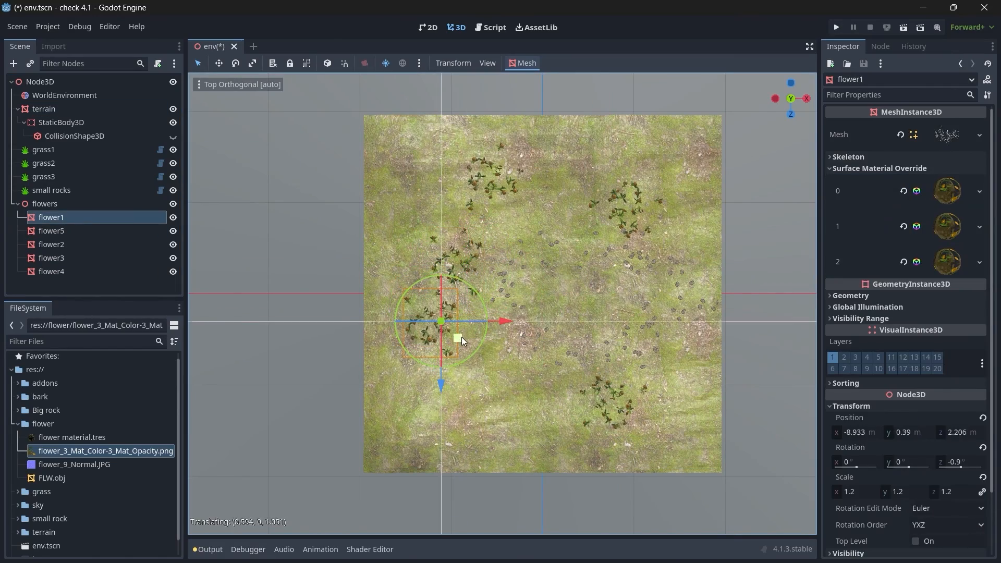
Step: Check the flower patches at ground level and set flower2's uniform scale to 1.1
{"action": "left_click_drag", "start_coordinate": [796, 114], "coordinate": [608, 26]}
{"action": "scroll", "coordinate": [491, 361], "scroll_direction": "up", "scroll_amount": 3}
{"action": "key", "text": "w"}
{"action": "right_click_drag", "start_coordinate": [492, 365], "coordinate": [608, 332]}
{"action": "key", "text": "a"}
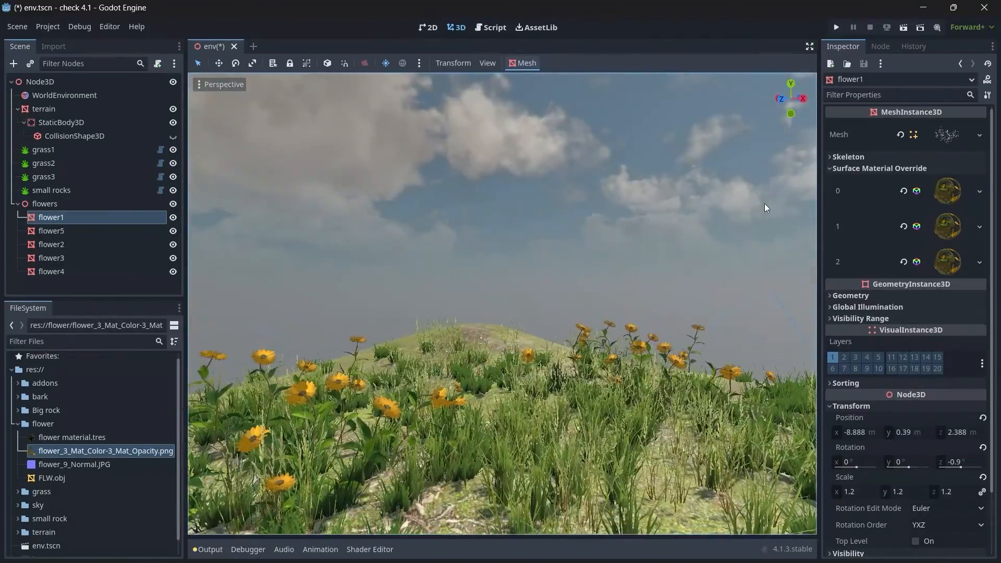
{"action": "left_click", "coordinate": [655, 331]}
{"action": "left_click", "coordinate": [156, 245]}
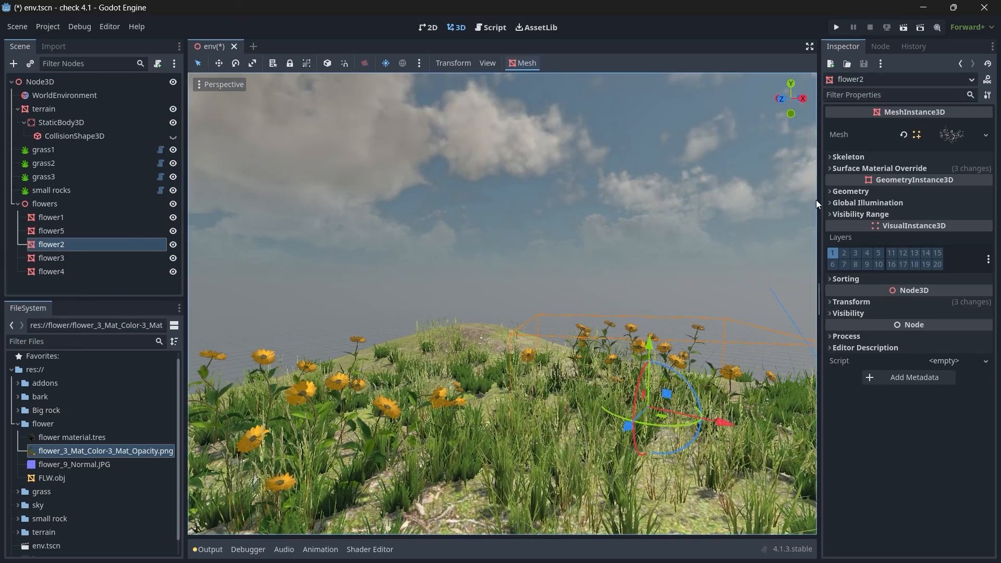
{"action": "left_click", "coordinate": [855, 302]}
{"action": "left_click", "coordinate": [857, 388]}
{"action": "type", "text": "1"}
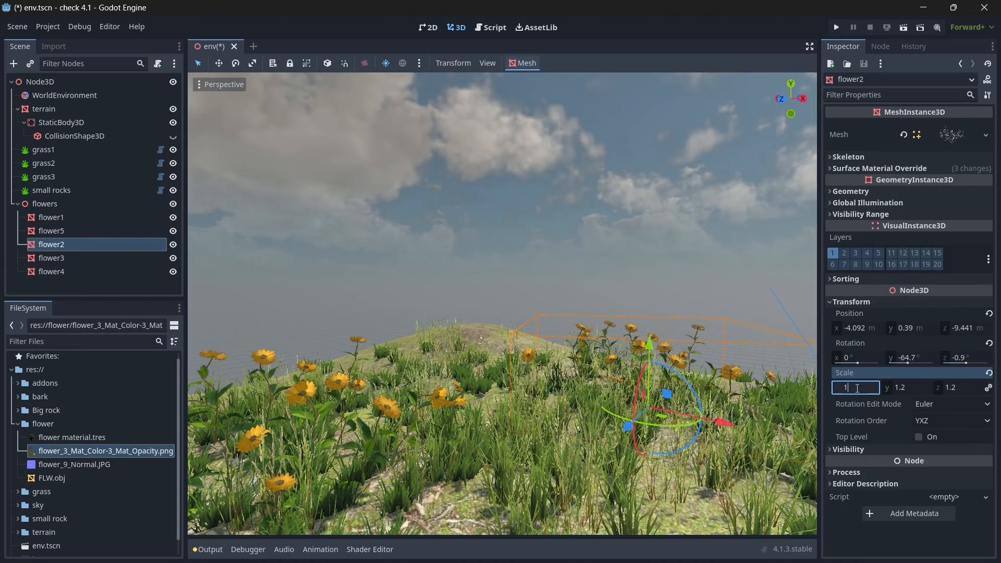
{"action": "key", "text": "Return"}
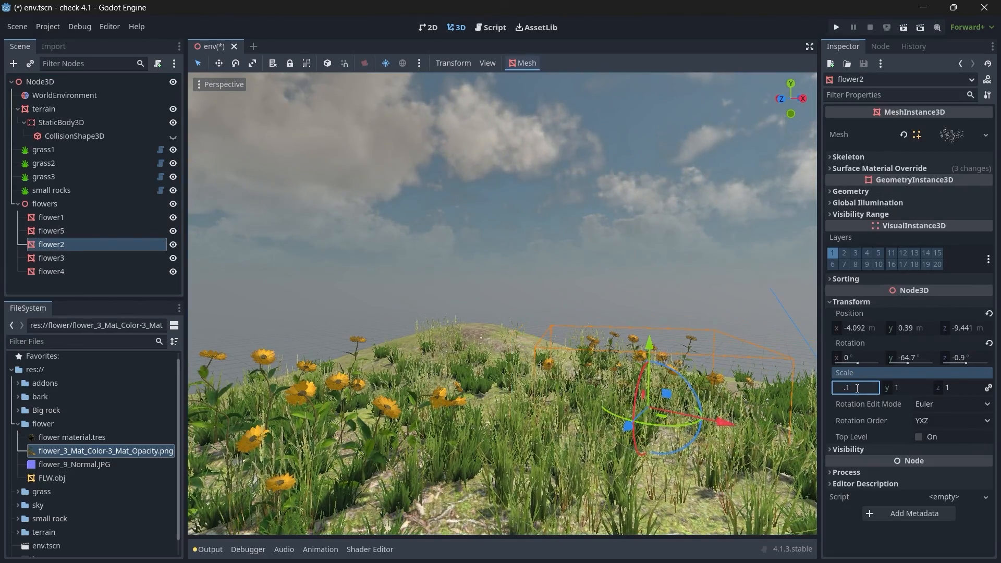
{"action": "type", "text": "1.1"}
{"action": "key", "text": "Return"}
{"action": "right_click_drag", "start_coordinate": [678, 360], "coordinate": [576, 341]}
{"action": "key", "text": "s"}
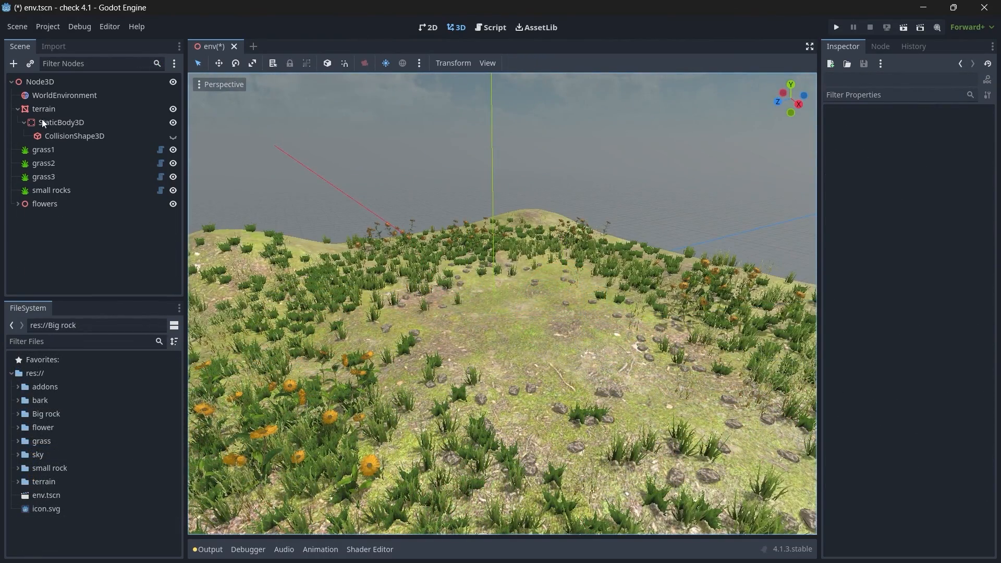
Step: Add a Node3D child named "rock" to the env scene's root node
{"action": "left_click", "coordinate": [18, 108]}
{"action": "left_click", "coordinate": [37, 83]}
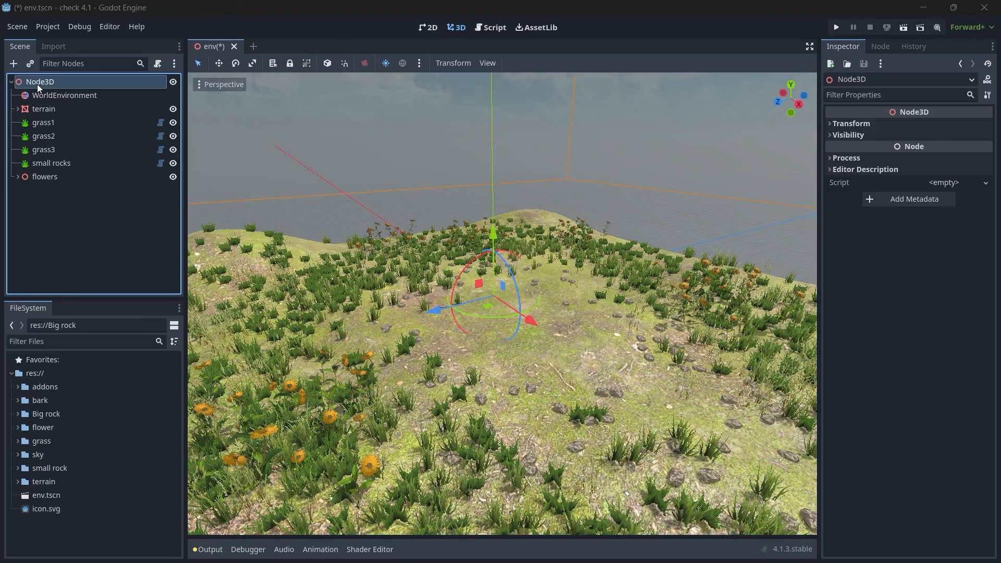
{"action": "key", "text": "ctrl+a"}
{"action": "type", "text": "node3d"}
{"action": "key", "text": "Return"}
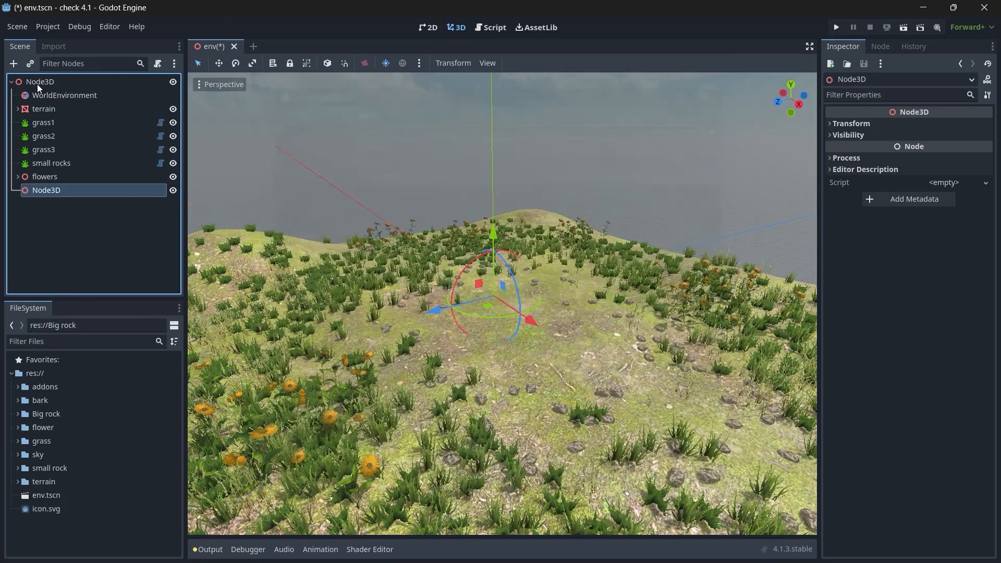
{"action": "type", "text": "rock"}
{"action": "key", "text": "Return"}
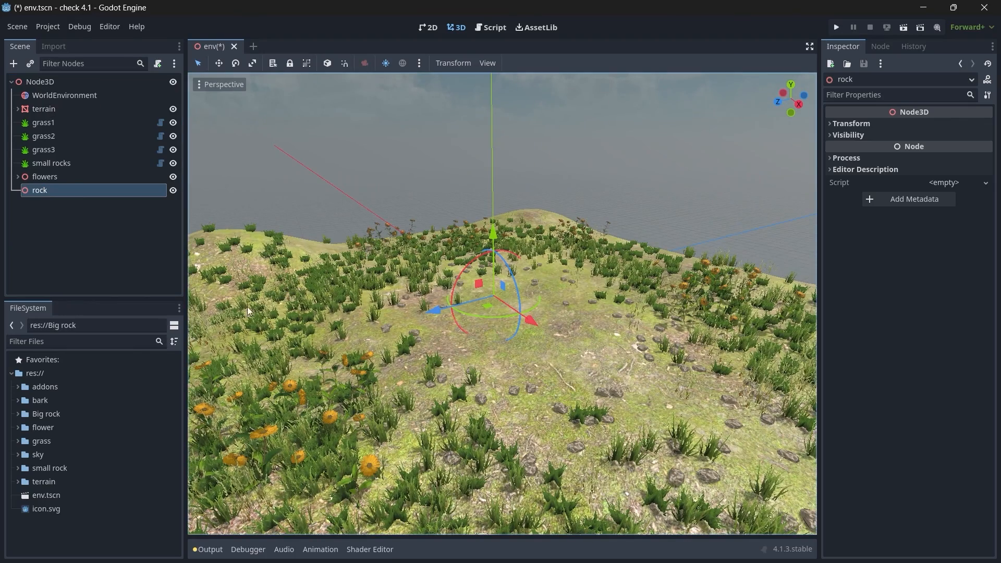
Step: Create a new 3D scene and add untitled.gltf from the Big rock folder under its root
{"action": "left_click", "coordinate": [253, 46]}
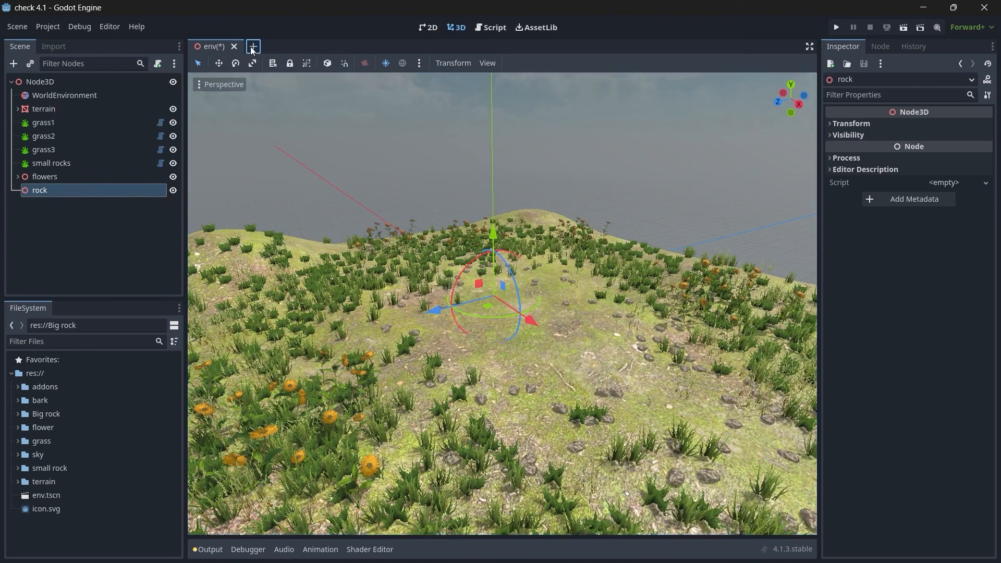
{"action": "left_click", "coordinate": [162, 111]}
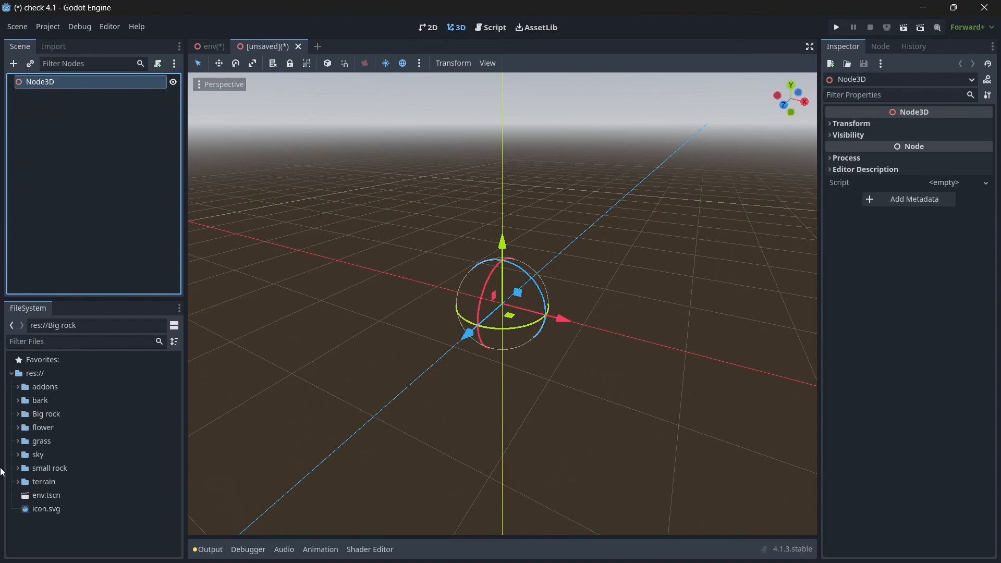
{"action": "left_click", "coordinate": [18, 414]}
{"action": "left_click", "coordinate": [60, 463]}
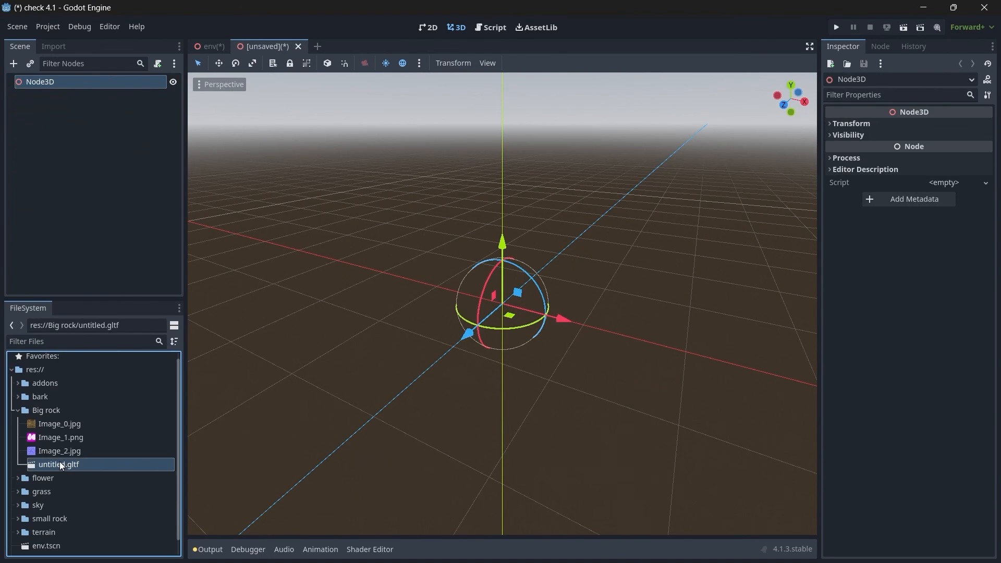
{"action": "left_click_drag", "start_coordinate": [67, 465], "coordinate": [54, 88]}
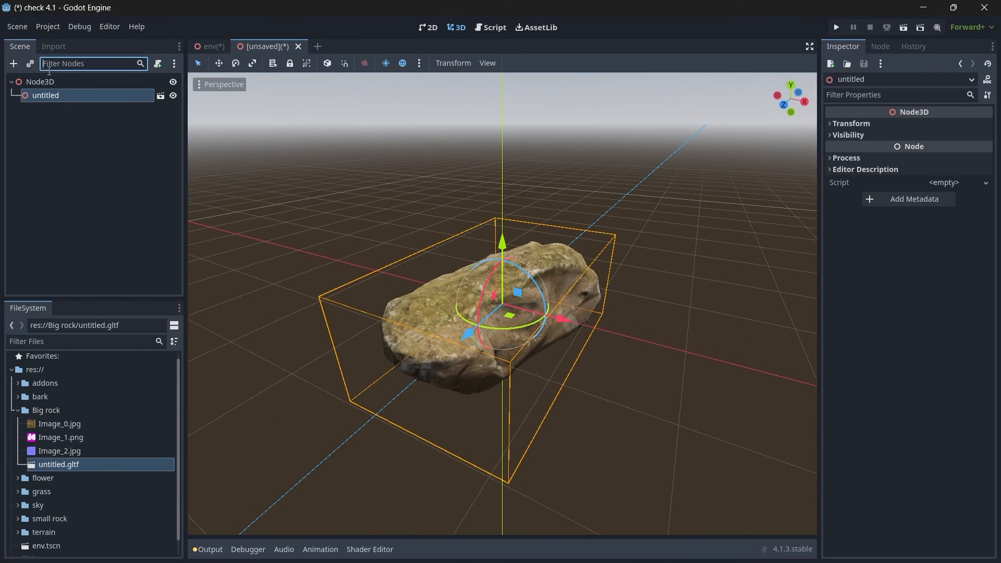
Step: Rename the new scene's root node to "rock"
{"action": "left_click", "coordinate": [53, 81]}
{"action": "double_click", "coordinate": [53, 81]}
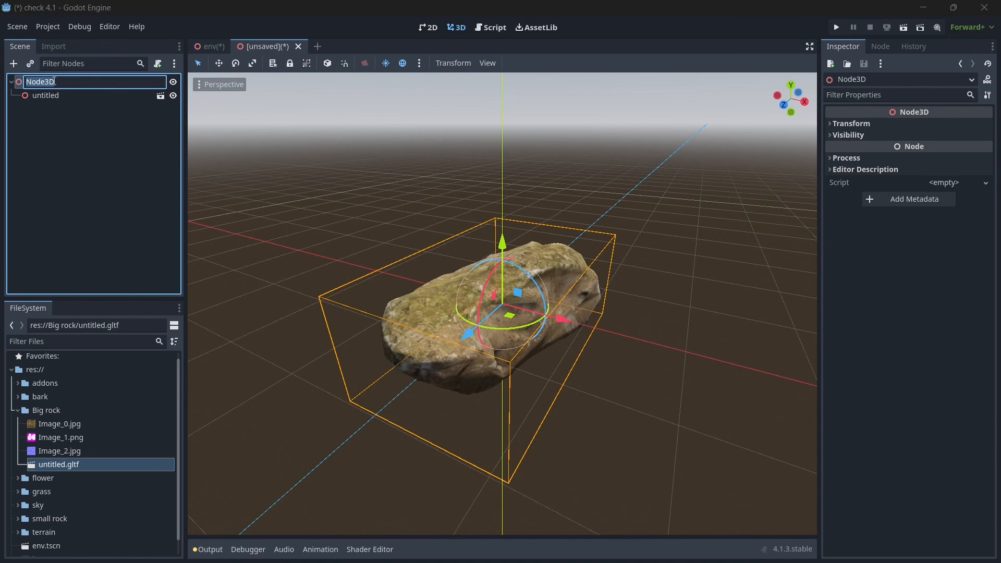
{"action": "key", "text": "Return"}
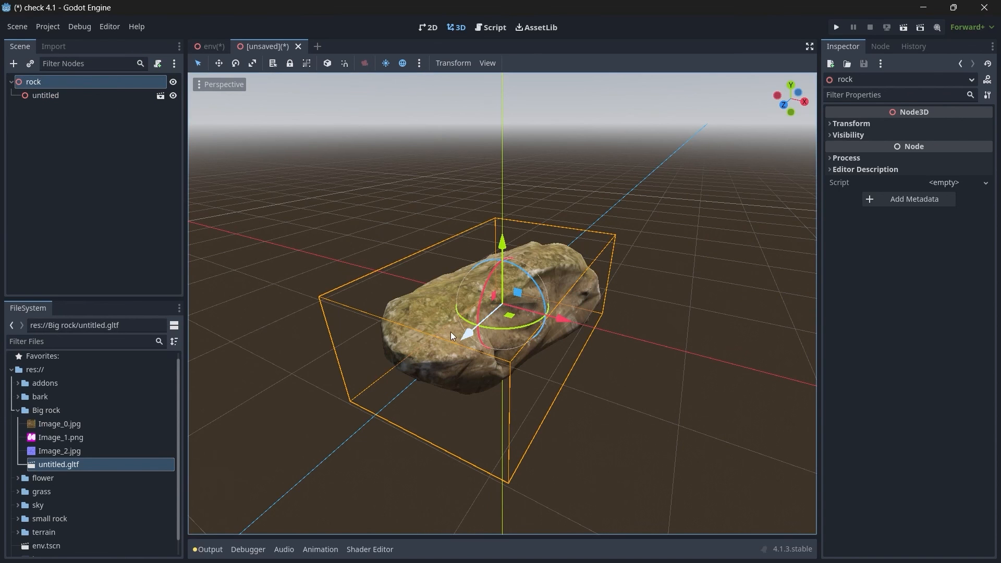
Step: Inspect the big rock model and save the scene as rock.tscn in the Big rock folder
{"action": "middle_click_drag", "start_coordinate": [450, 331], "coordinate": [519, 336]}
{"action": "right_click_drag", "start_coordinate": [520, 336], "coordinate": [399, 249]}
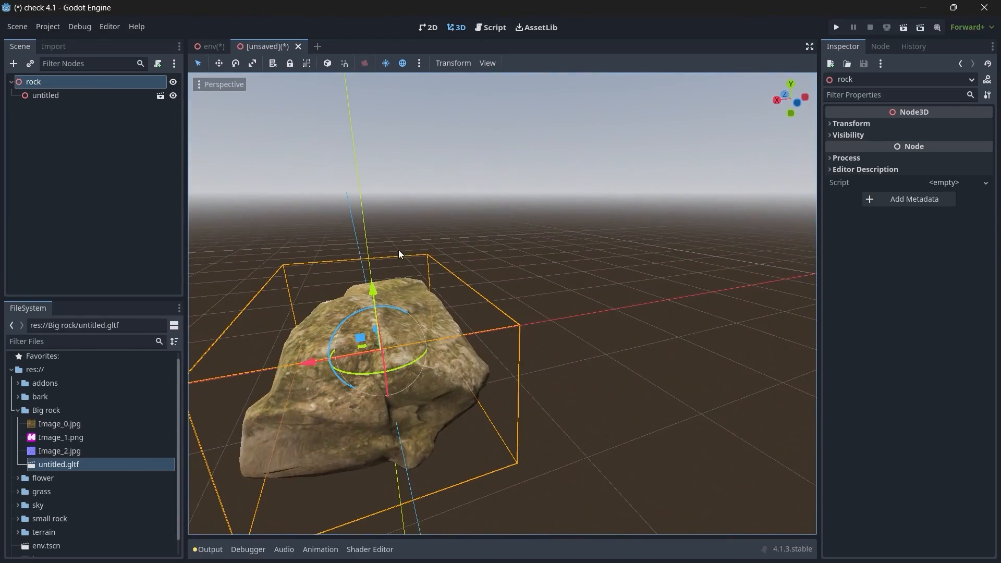
{"action": "key", "text": "ctrl+s"}
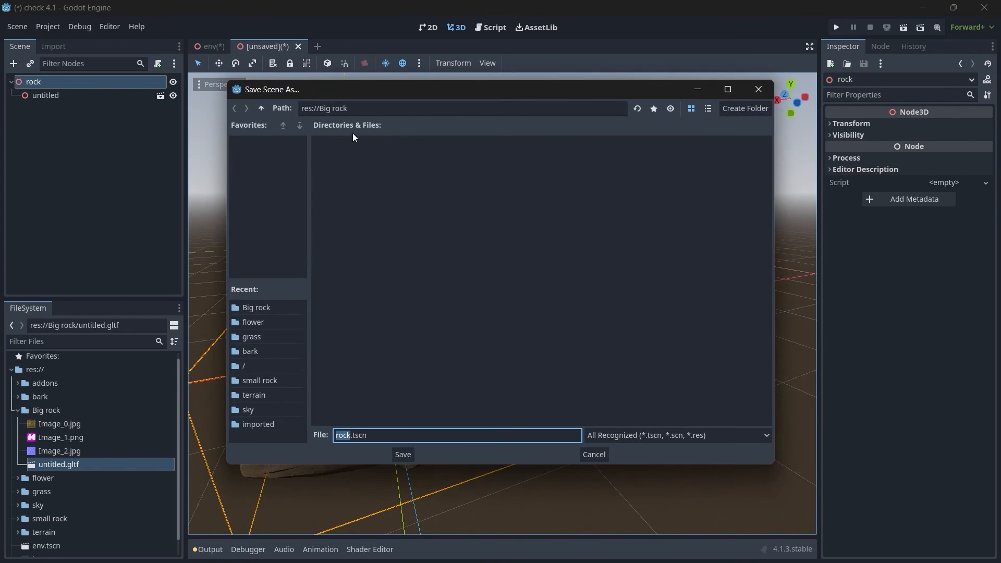
{"action": "left_click", "coordinate": [262, 109]}
{"action": "left_click", "coordinate": [452, 172]}
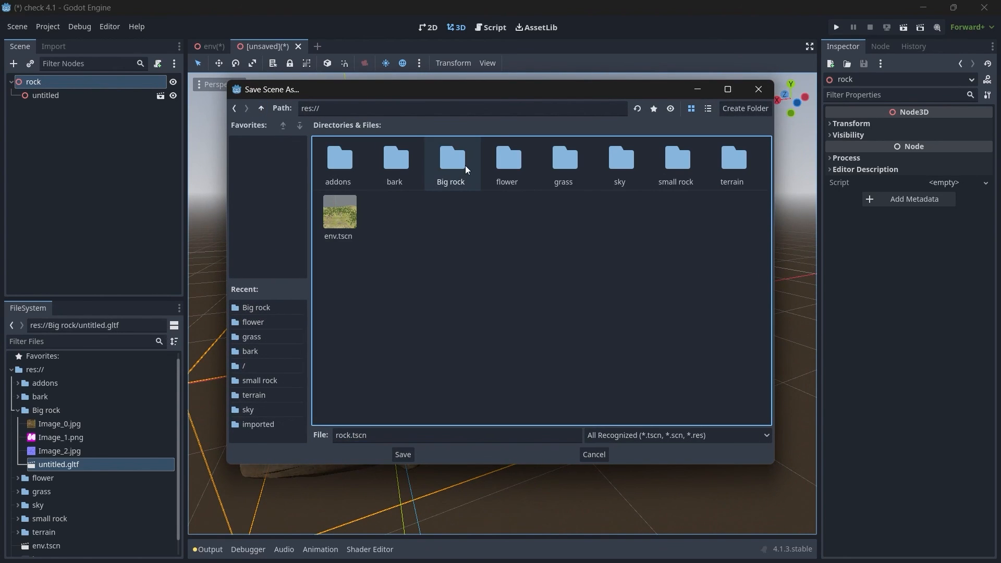
{"action": "double_click", "coordinate": [463, 163]}
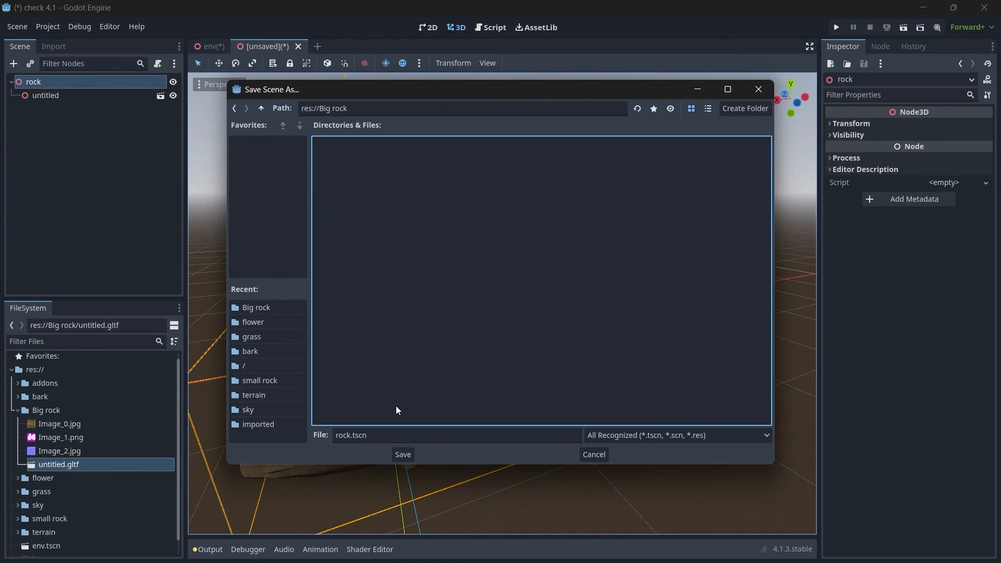
{"action": "left_click", "coordinate": [407, 456]}
Step: In the env scene, instantiate Big rock/rock.tscn as a child of the rock node
{"action": "left_click", "coordinate": [212, 46]}
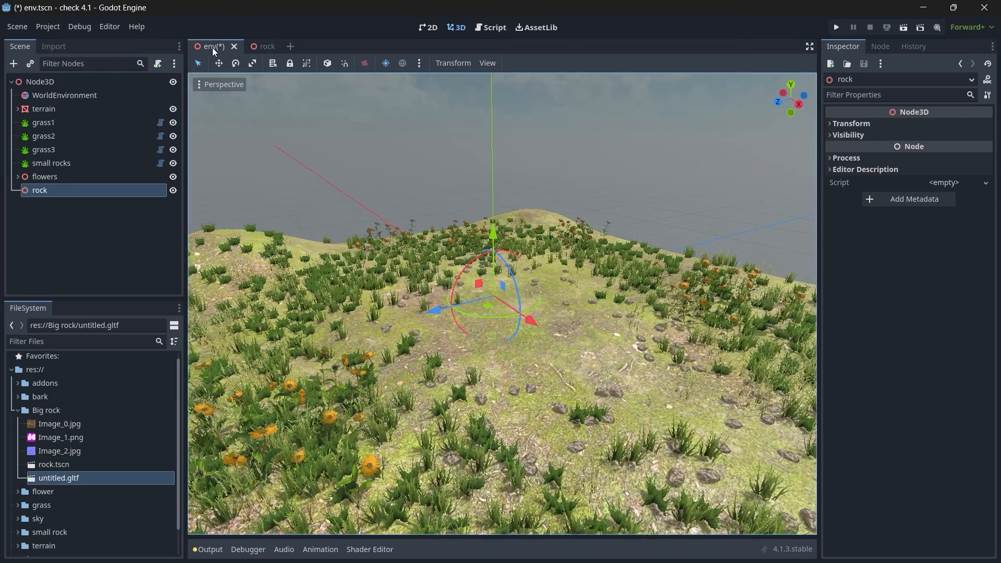
{"action": "middle_click_drag", "start_coordinate": [530, 308], "coordinate": [274, 299]}
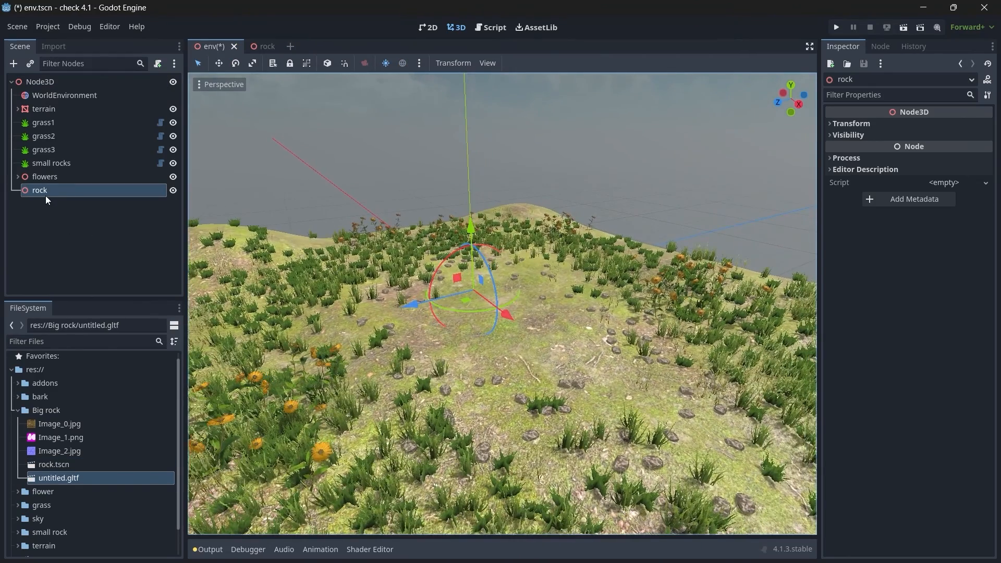
{"action": "key", "text": "ctrl+a"}
{"action": "key", "text": "Escape"}
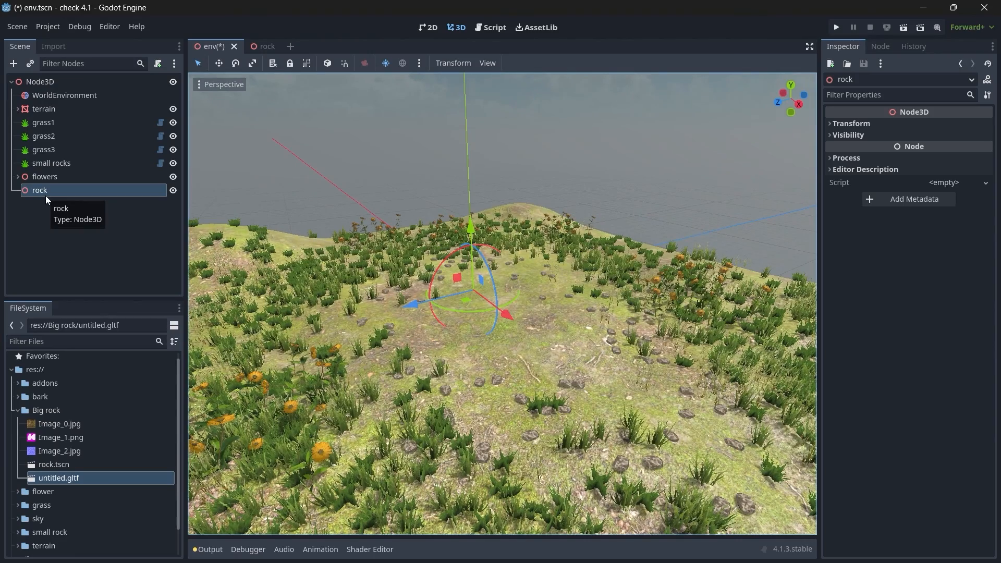
{"action": "key", "text": "ctrl+shift+a"}
{"action": "type", "text": "rock"}
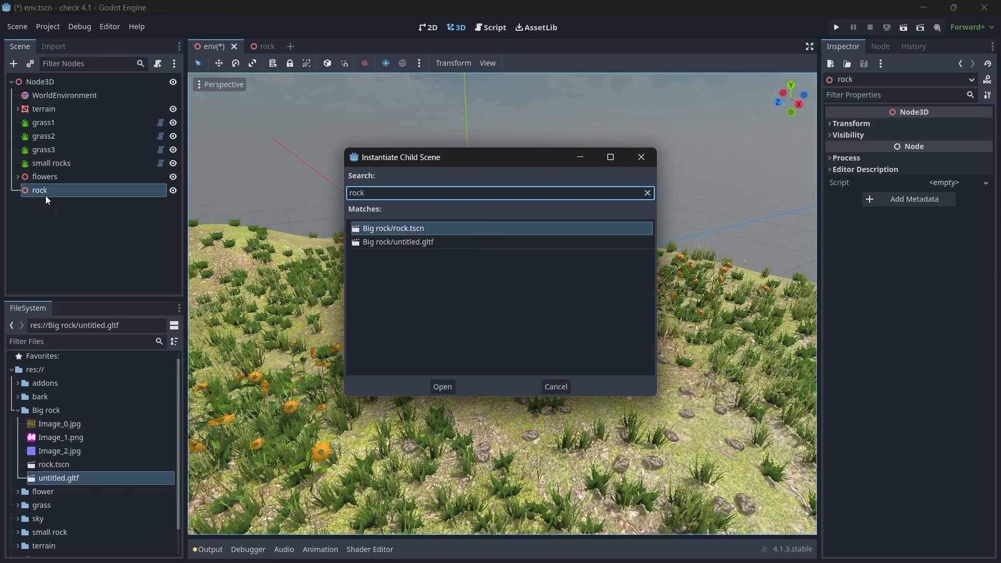
{"action": "key", "text": "Return"}
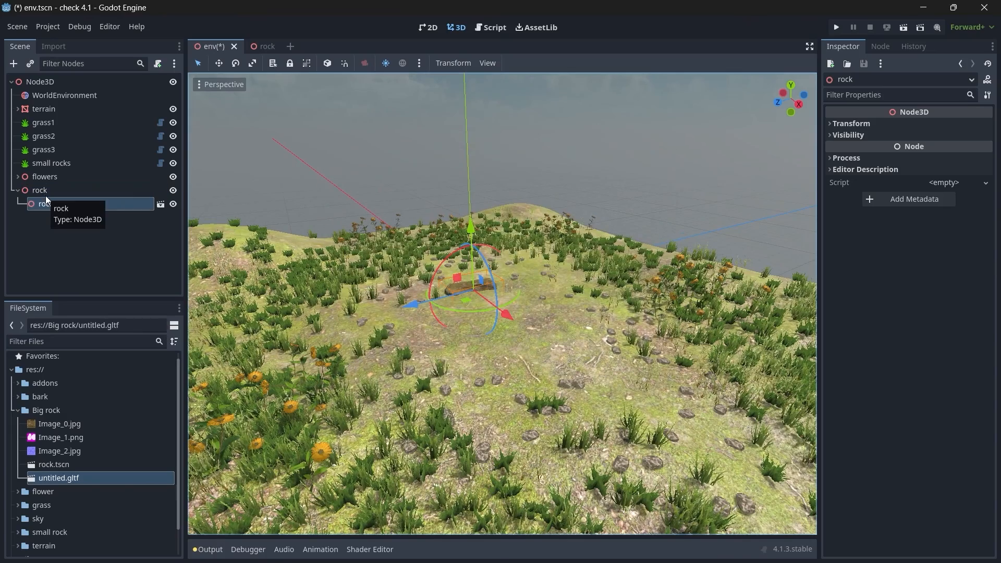
Step: Move the new rock instance to a corner of the terrain at about X -11.4, Y 3.4, Z 11.3 m
{"action": "left_click_drag", "start_coordinate": [476, 233], "coordinate": [503, 151]}
{"action": "middle_click_drag", "start_coordinate": [502, 151], "coordinate": [555, 172]}
{"action": "scroll", "coordinate": [534, 215], "scroll_direction": "down", "scroll_amount": 4}
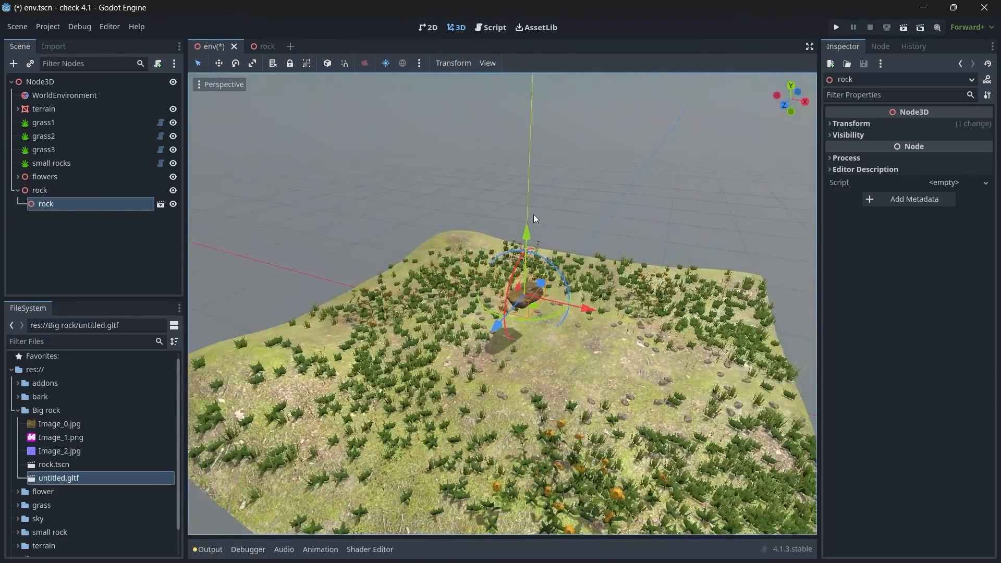
{"action": "left_click_drag", "start_coordinate": [589, 305], "coordinate": [377, 358]}
{"action": "left_click_drag", "start_coordinate": [251, 377], "coordinate": [231, 391]}
{"action": "middle_click_drag", "start_coordinate": [292, 383], "coordinate": [352, 387]}
{"action": "left_click_drag", "start_coordinate": [487, 392], "coordinate": [406, 409]}
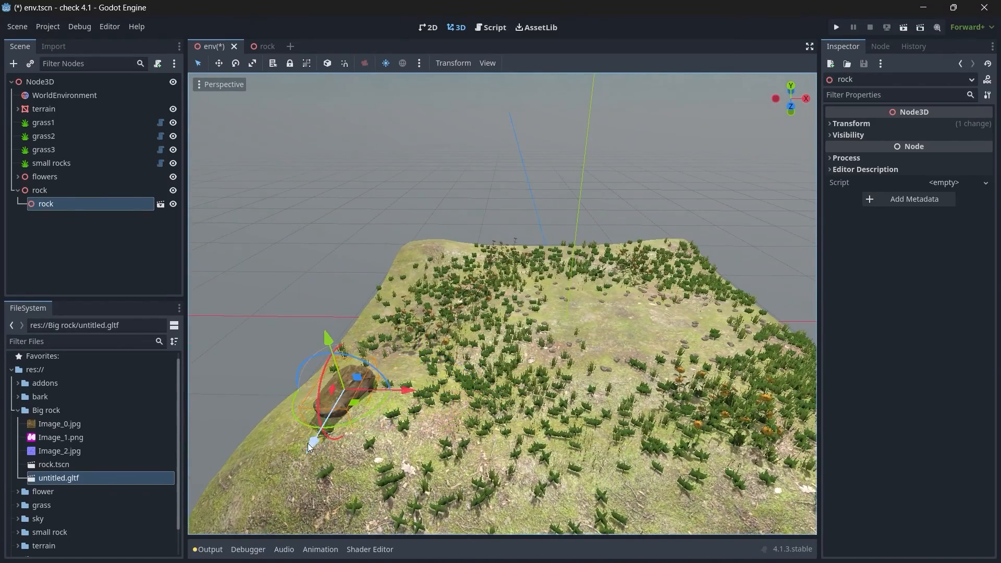
{"action": "left_click_drag", "start_coordinate": [315, 446], "coordinate": [288, 479]}
{"action": "middle_click_drag", "start_coordinate": [323, 378], "coordinate": [193, 357]}
{"action": "scroll", "coordinate": [193, 357], "scroll_direction": "up", "scroll_amount": 4}
{"action": "left_click_drag", "start_coordinate": [385, 375], "coordinate": [430, 371]}
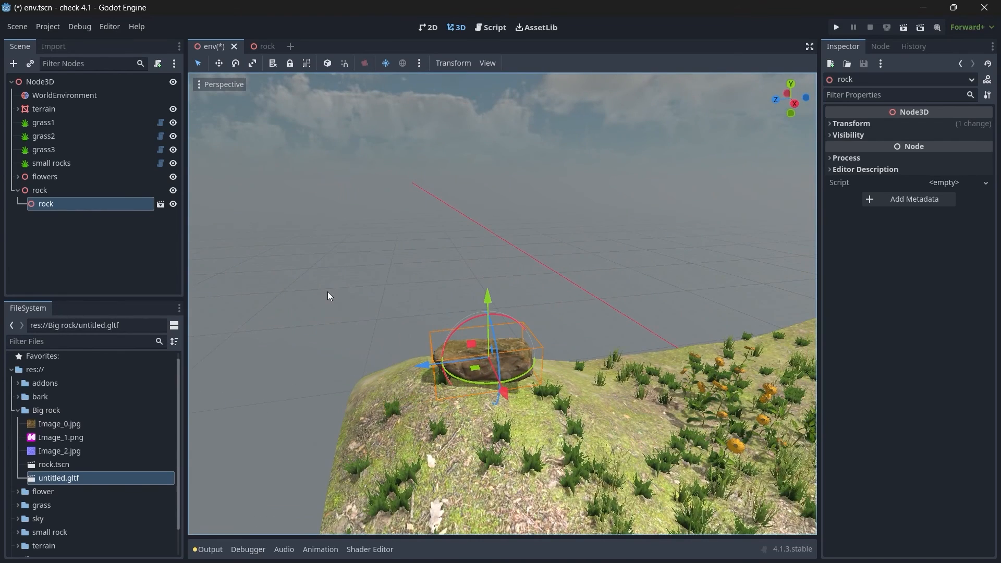
Step: Set the corner rock's uniform scale to 1.4
{"action": "left_click", "coordinate": [863, 127]}
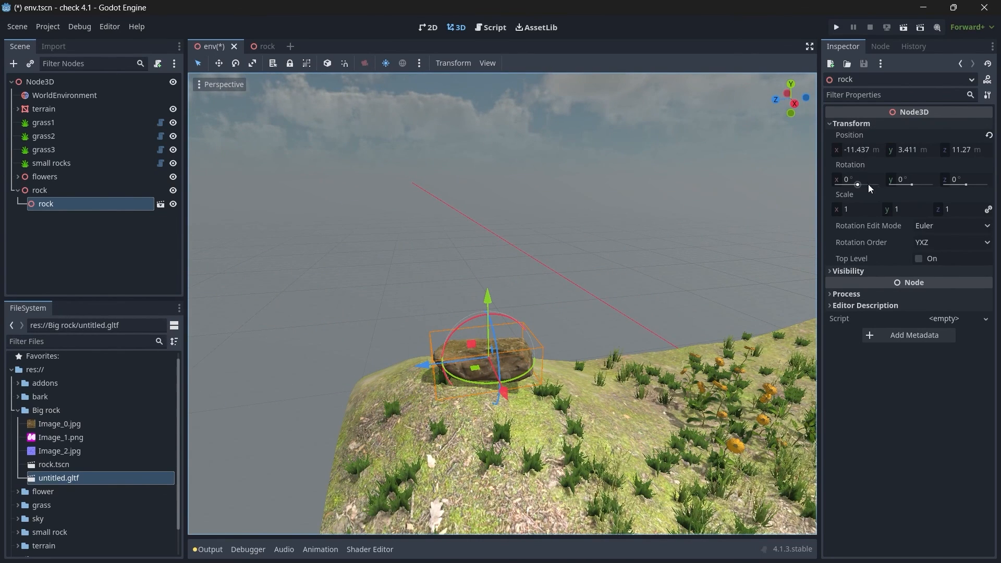
{"action": "left_click", "coordinate": [868, 209]}
{"action": "type", "text": "2"}
{"action": "key", "text": "Return"}
{"action": "left_click", "coordinate": [870, 209]}
{"action": "type", "text": "1."}
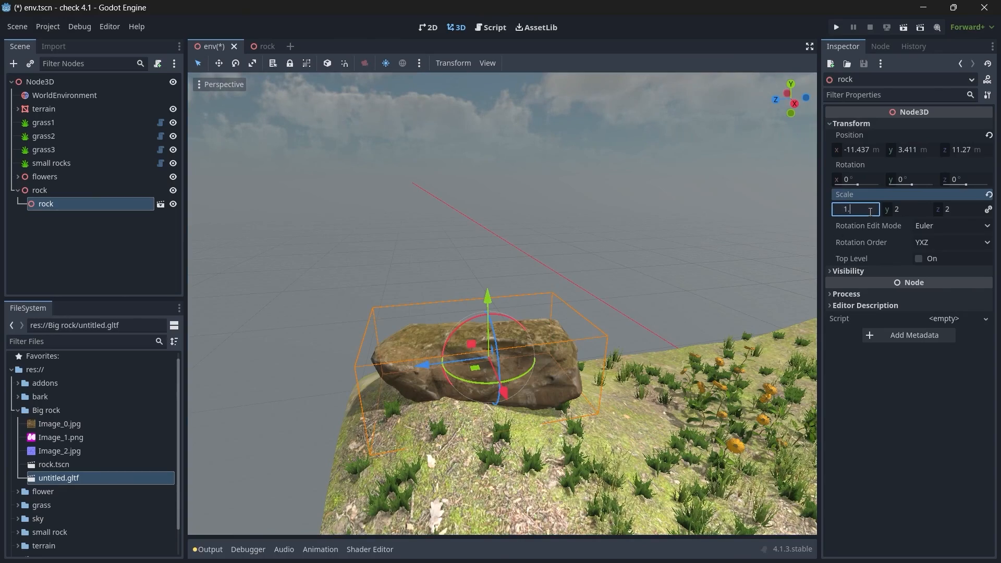
{"action": "type", "text": "5"}
{"action": "key", "text": "Return"}
{"action": "middle_click_drag", "start_coordinate": [579, 326], "coordinate": [802, 201]}
{"action": "type", "text": "1.4"}
{"action": "key", "text": "Return"}
Step: Rotate the corner rock to about 3.7, 163.8, 178.3 degrees and sink it into the terrain at about Y 3.04, Z 11.06 m
{"action": "middle_click_drag", "start_coordinate": [730, 304], "coordinate": [579, 313]}
{"action": "right_click_drag", "start_coordinate": [516, 313], "coordinate": [465, 282]}
{"action": "left_click_drag", "start_coordinate": [461, 278], "coordinate": [462, 293]}
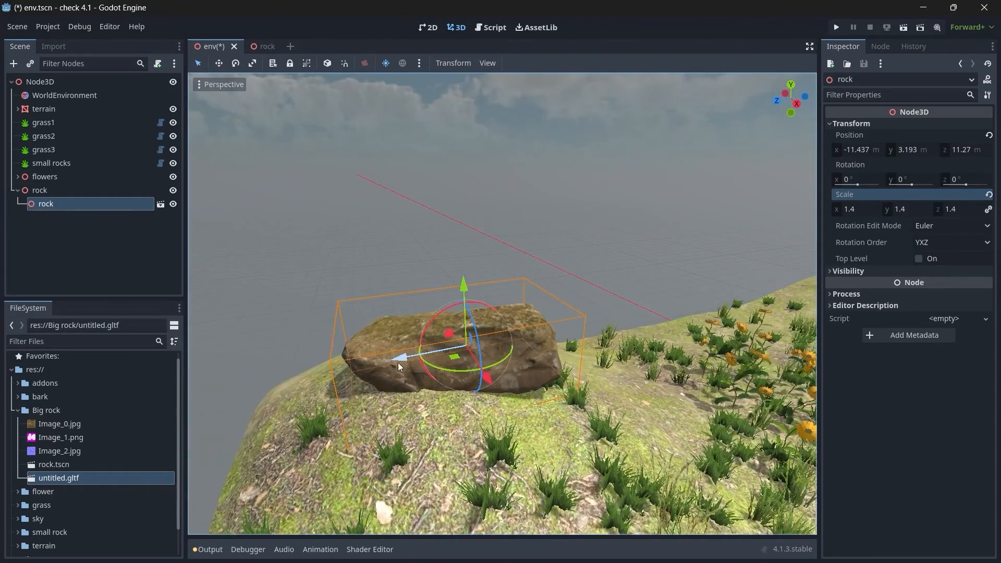
{"action": "left_click_drag", "start_coordinate": [398, 362], "coordinate": [410, 359]}
{"action": "left_click_drag", "start_coordinate": [440, 326], "coordinate": [558, 383]}
{"action": "left_click_drag", "start_coordinate": [510, 363], "coordinate": [497, 368]}
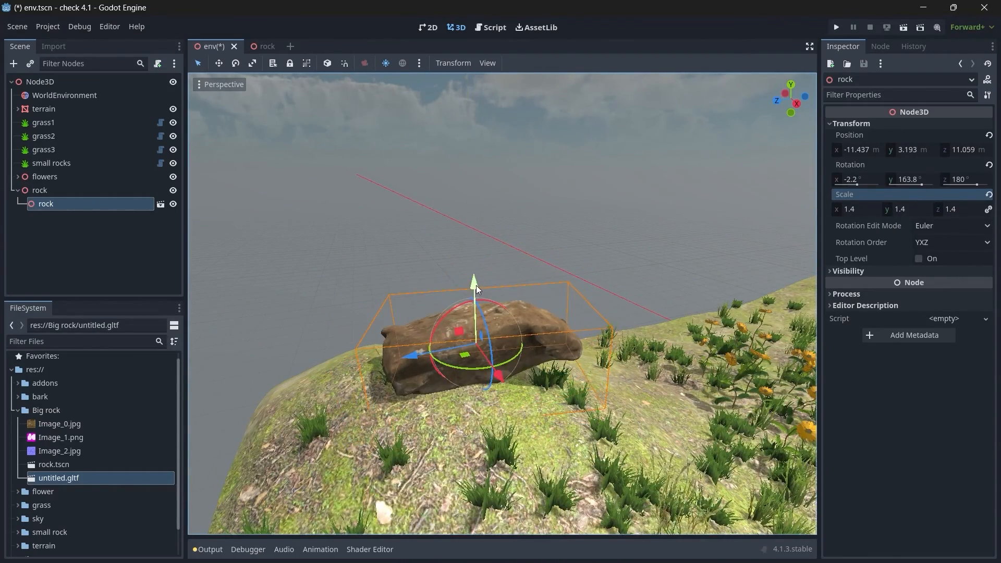
{"action": "left_click_drag", "start_coordinate": [476, 286], "coordinate": [477, 292]}
{"action": "left_click_drag", "start_coordinate": [443, 329], "coordinate": [472, 289]}
Step: From the top view, duplicate the corner rock three times and place the copies at two other terrain corners and near the centre
{"action": "key", "text": "KP_7"}
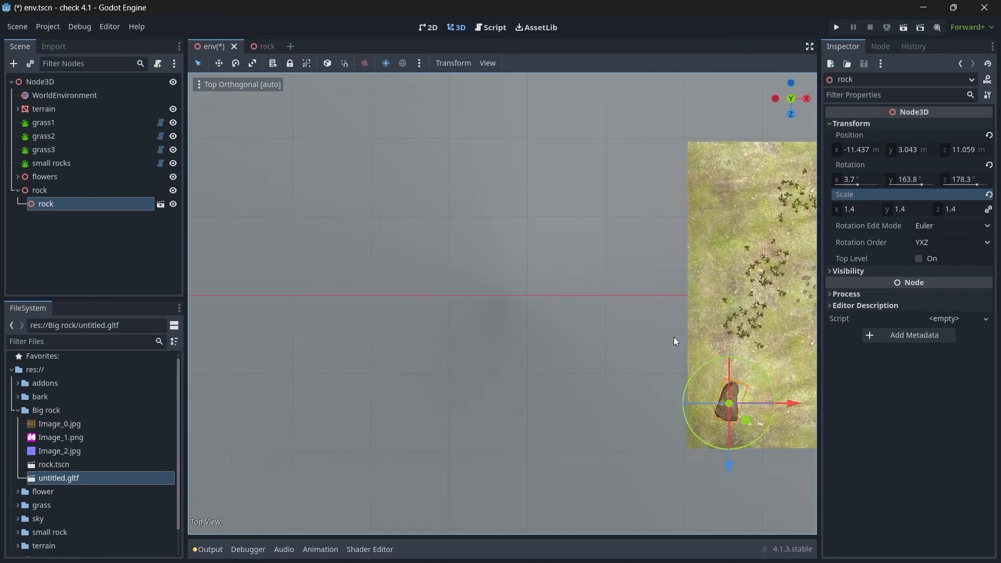
{"action": "scroll", "coordinate": [543, 318], "scroll_direction": "down", "scroll_amount": 5}
{"action": "scroll", "coordinate": [565, 399], "scroll_direction": "up", "scroll_amount": 5}
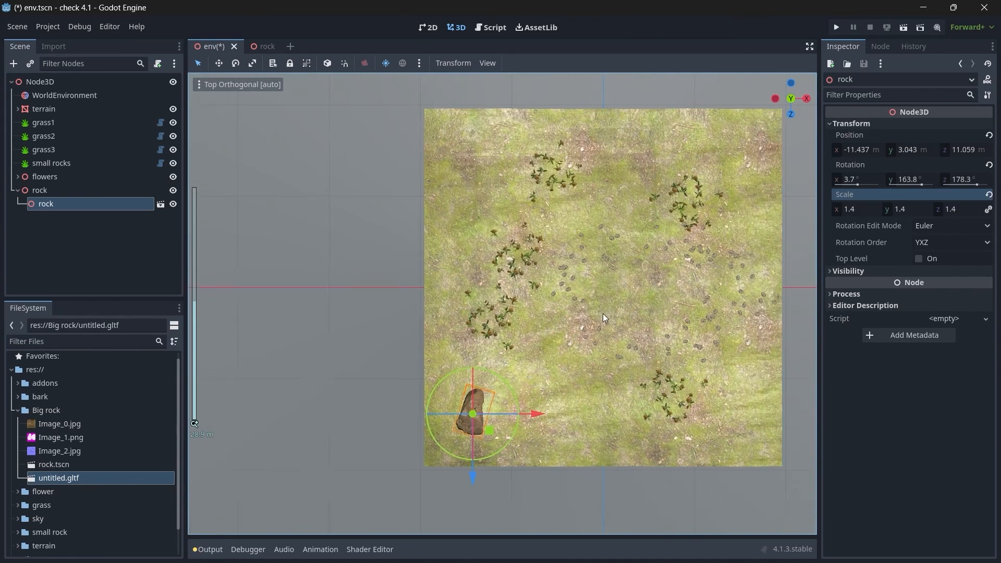
{"action": "key", "text": "ctrl+d"}
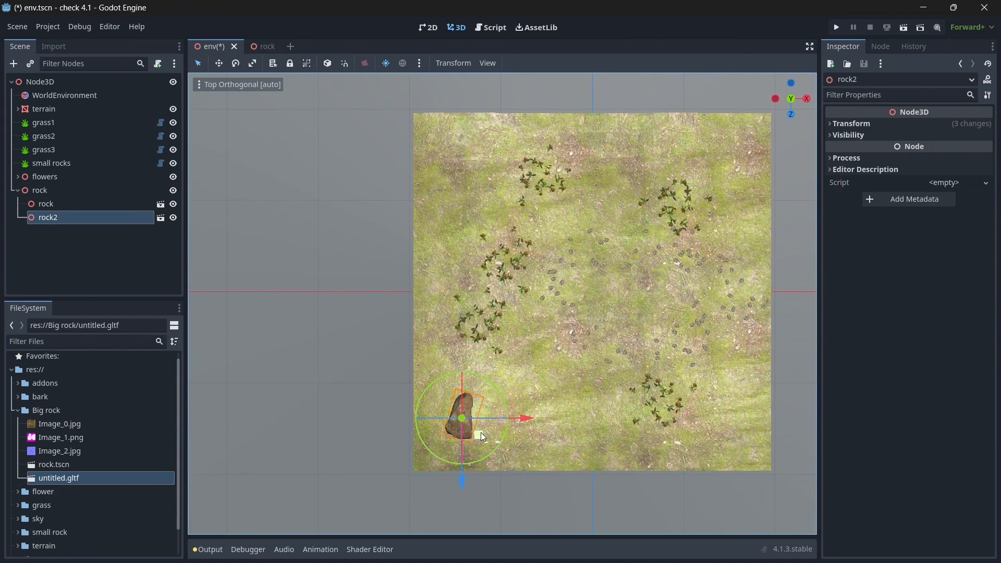
{"action": "left_click_drag", "start_coordinate": [481, 433], "coordinate": [727, 192]}
{"action": "key", "text": "ctrl+d"}
{"action": "key", "text": "ctrl+d"}
{"action": "key", "text": "ctrl+d"}
{"action": "key", "text": "Delete"}
{"action": "left_click", "coordinate": [475, 291]}
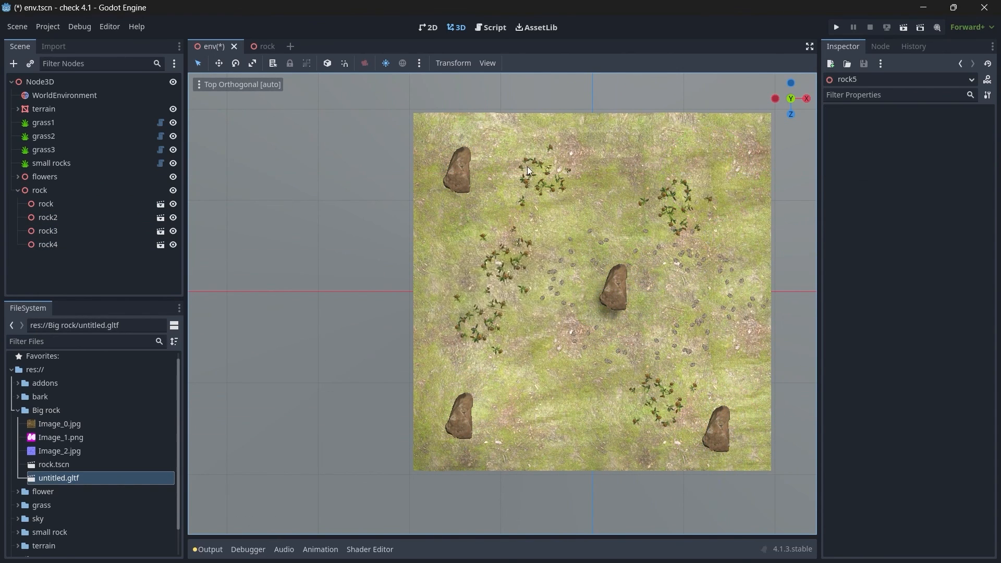
Step: Rotate rock2, rock3 and rock4 individually so that each one faces a different direction
{"action": "left_click_drag", "start_coordinate": [790, 112], "coordinate": [749, 64]}
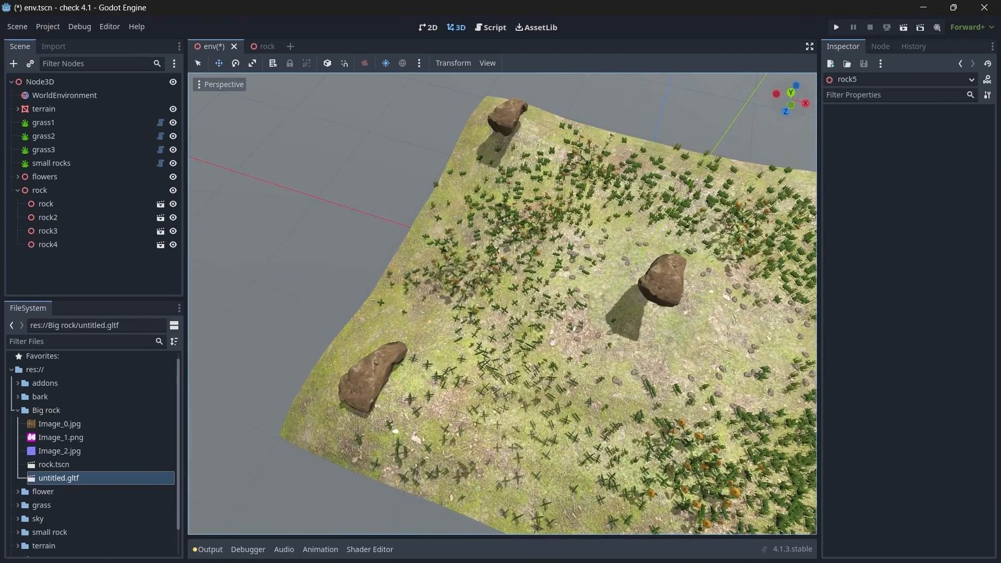
{"action": "key", "text": "KP_7"}
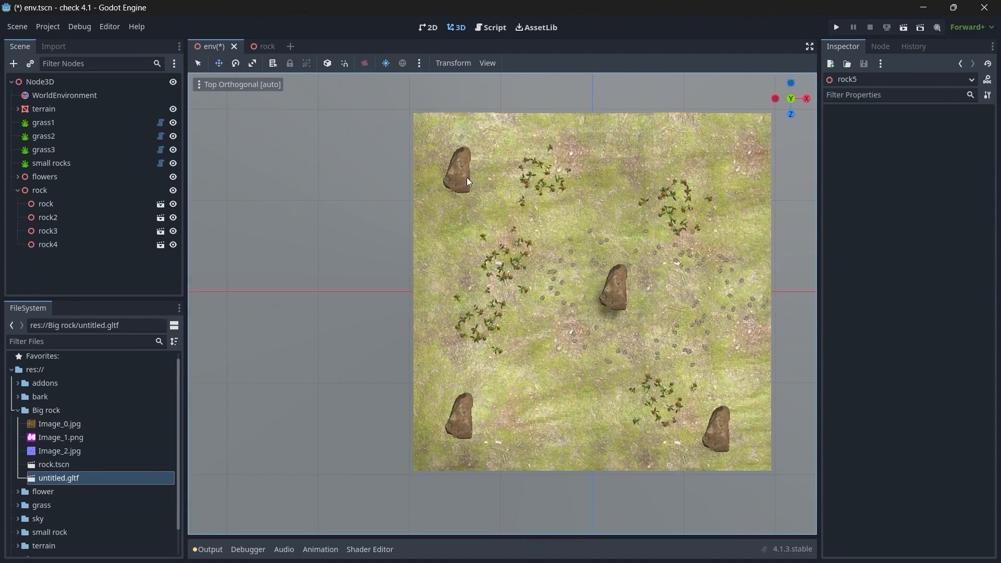
{"action": "left_click", "coordinate": [47, 218]}
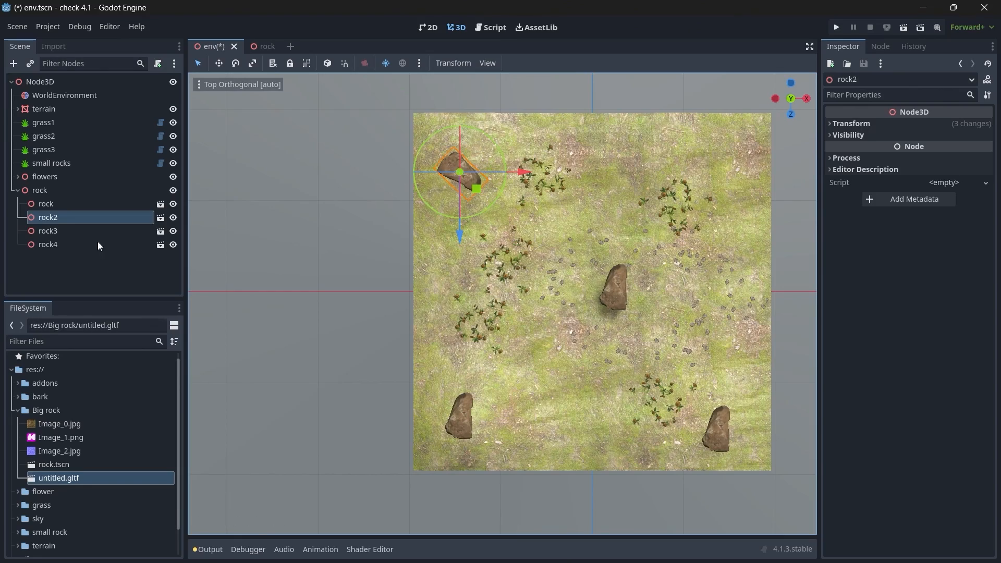
{"action": "left_click", "coordinate": [48, 231]}
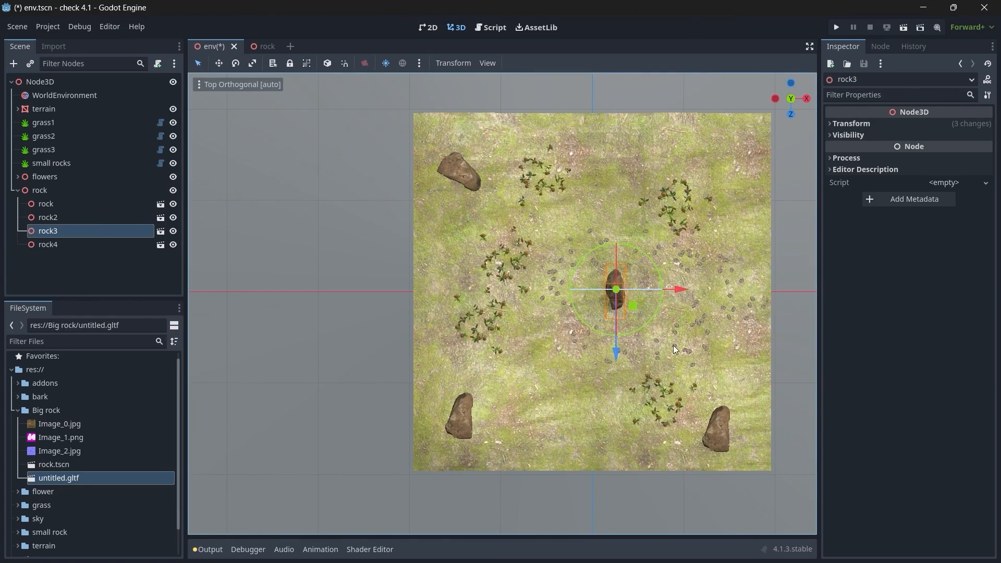
{"action": "left_click", "coordinate": [721, 451]}
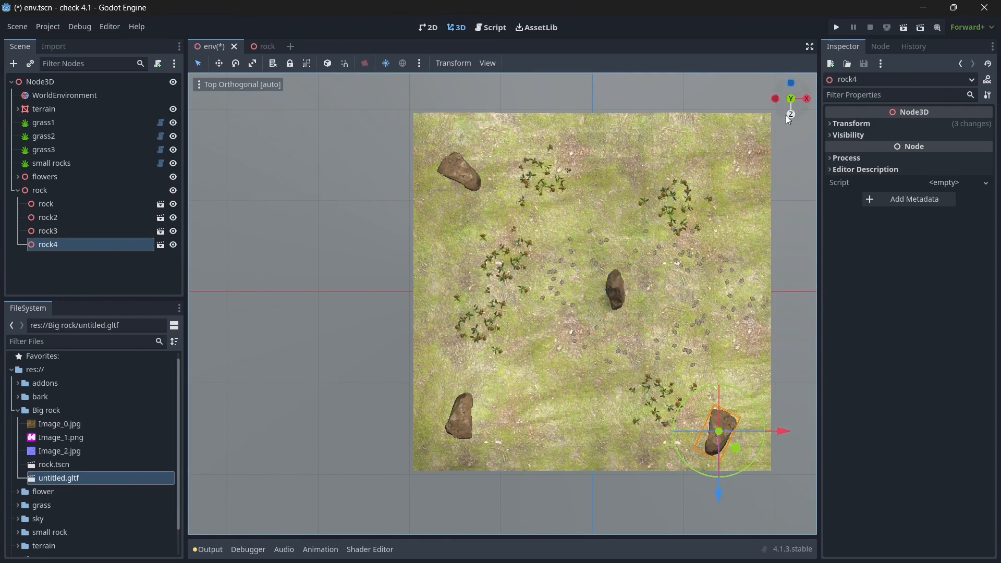
Step: Lower the floating rock2, rock3 and rock4 onto the terrain surface
{"action": "key", "text": "w"}
{"action": "mouse_move", "coordinate": [506, 296]}
{"action": "right_mouse_down"}
{"action": "mouse_move", "coordinate": [514, 250]}
{"action": "mouse_move", "coordinate": [503, 240]}
{"action": "mouse_move", "coordinate": [485, 261]}
{"action": "mouse_move", "coordinate": [506, 297]}
{"action": "right_mouse_up"}
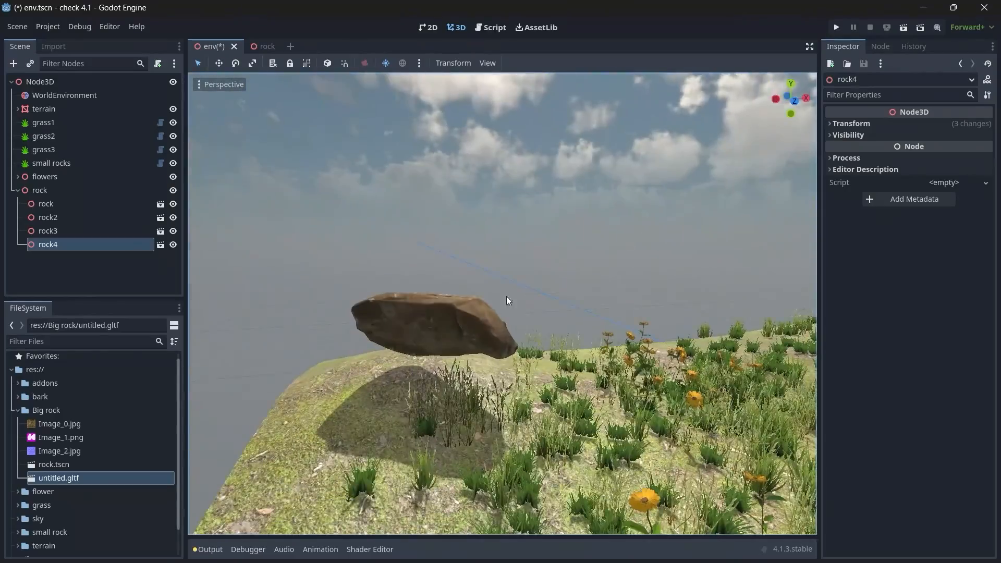
{"action": "left_click", "coordinate": [459, 316]}
{"action": "left_click_drag", "start_coordinate": [435, 252], "coordinate": [449, 306]}
{"action": "mouse_move", "coordinate": [456, 305]}
{"action": "right_mouse_down"}
{"action": "mouse_move", "coordinate": [583, 306]}
{"action": "mouse_move", "coordinate": [456, 306]}
{"action": "right_mouse_up"}
{"action": "key", "text": "w"}
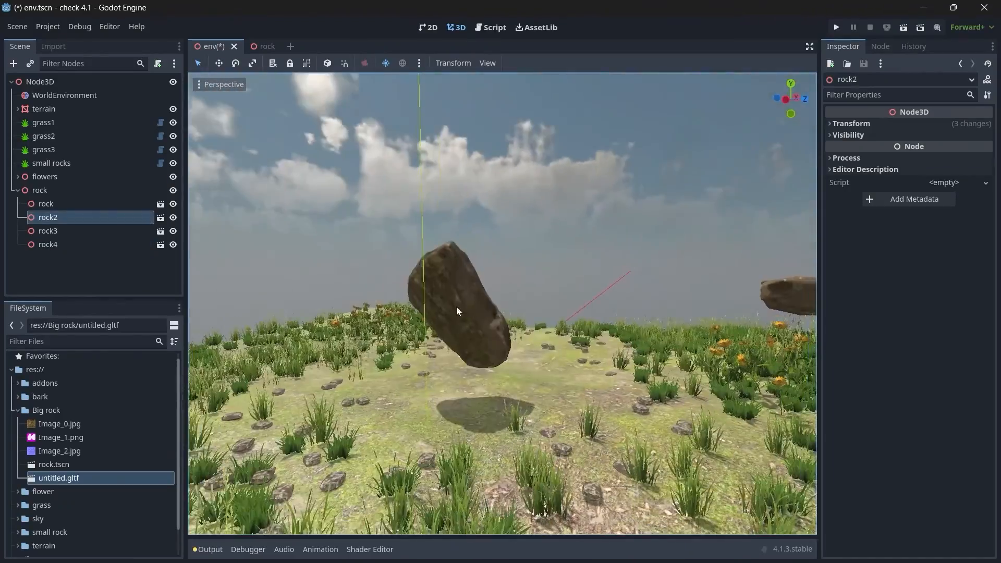
{"action": "left_click", "coordinate": [456, 308]}
{"action": "left_click_drag", "start_coordinate": [461, 244], "coordinate": [464, 284]}
{"action": "right_click_drag", "start_coordinate": [464, 284], "coordinate": [600, 298]}
{"action": "key", "text": "w"}
{"action": "left_click", "coordinate": [508, 294]}
{"action": "left_click_drag", "start_coordinate": [508, 239], "coordinate": [509, 293]}
{"action": "right_click_drag", "start_coordinate": [509, 293], "coordinate": [636, 292]}
{"action": "key", "text": "w"}
Step: Rotate rock3 to about -61.7 degrees around Y and reduce its uniform scale to about 1.165
{"action": "left_click", "coordinate": [529, 336]}
{"action": "left_click_drag", "start_coordinate": [522, 355], "coordinate": [559, 392]}
{"action": "left_click_drag", "start_coordinate": [586, 356], "coordinate": [527, 427]}
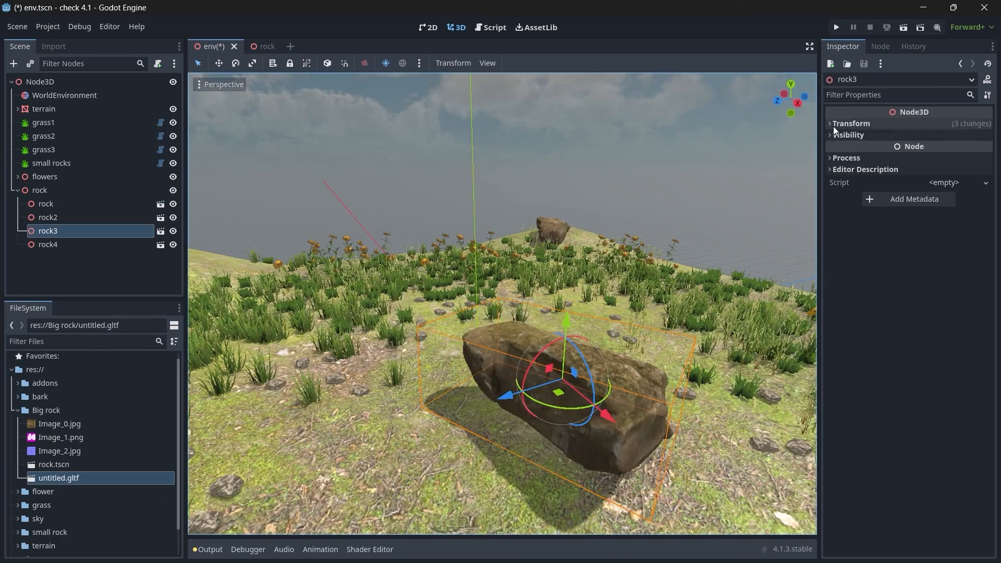
{"action": "left_click", "coordinate": [833, 126]}
{"action": "left_click_drag", "start_coordinate": [860, 209], "coordinate": [839, 208]}
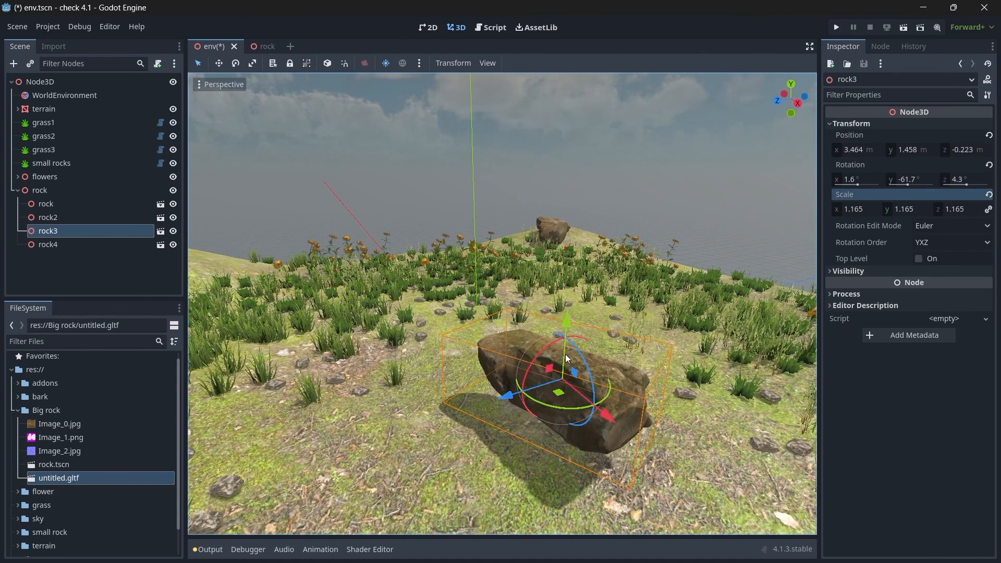
Step: Unlock rock3's scale ratio, stretch it to about X 1.875 and Y 1.295, and shift it down to about X 4.5, Y 0.93 m
{"action": "left_click", "coordinate": [989, 210]}
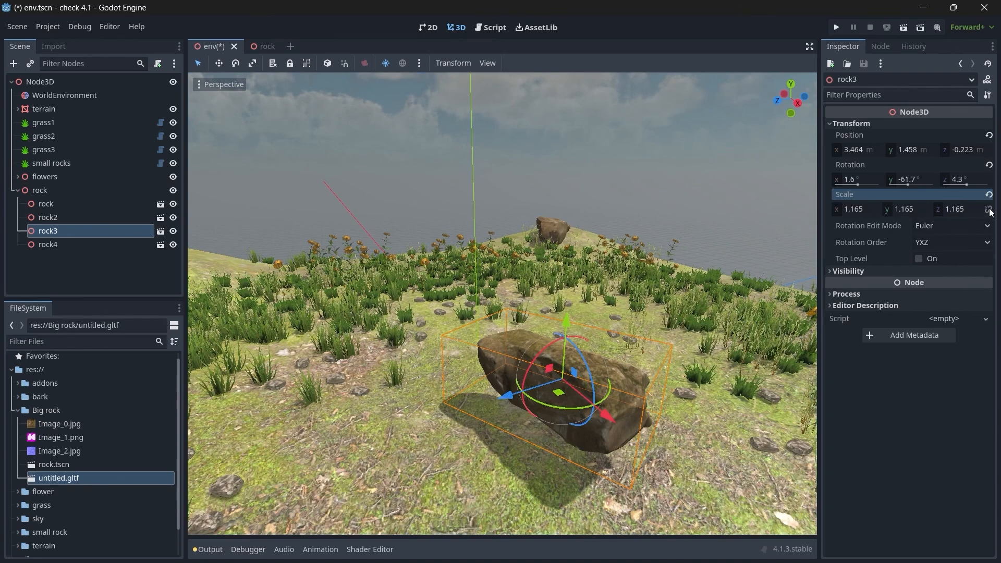
{"action": "left_click_drag", "start_coordinate": [906, 213], "coordinate": [919, 212]}
{"action": "left_click_drag", "start_coordinate": [855, 210], "coordinate": [884, 210]}
{"action": "left_click_drag", "start_coordinate": [609, 417], "coordinate": [702, 441]}
{"action": "left_click_drag", "start_coordinate": [613, 350], "coordinate": [615, 385]}
{"action": "left_click_drag", "start_coordinate": [855, 210], "coordinate": [863, 210]}
{"action": "right_click_drag", "start_coordinate": [762, 320], "coordinate": [807, 313]}
{"action": "key", "text": "s"}
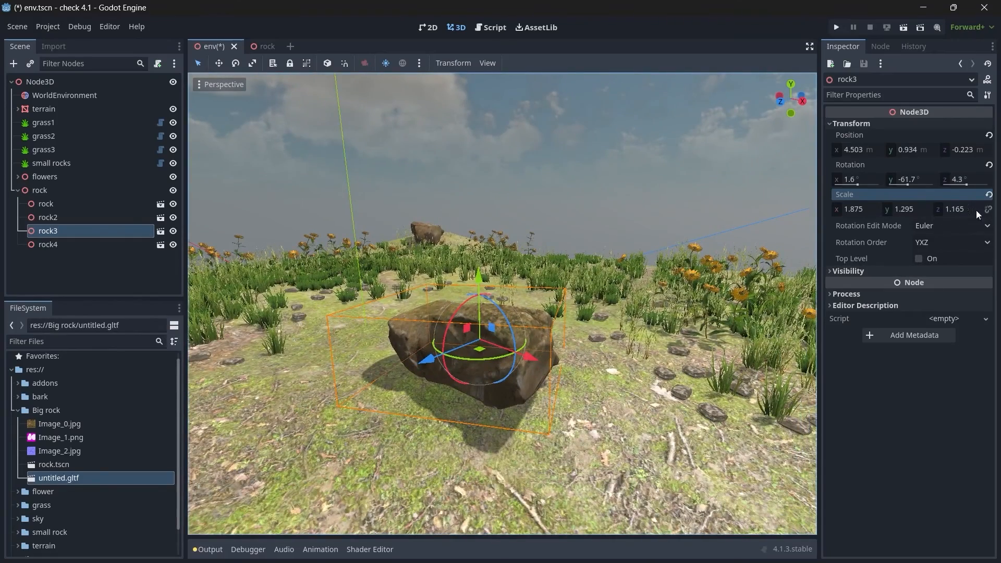
Step: Refine rock3's proportions, position and tilt so that it sits naturally in the ground
{"action": "left_click_drag", "start_coordinate": [880, 212], "coordinate": [855, 211]}
{"action": "key", "text": "a"}
{"action": "right_click_drag", "start_coordinate": [763, 327], "coordinate": [813, 336]}
{"action": "left_click_drag", "start_coordinate": [538, 335], "coordinate": [560, 335]}
{"action": "left_click_drag", "start_coordinate": [460, 335], "coordinate": [512, 301]}
{"action": "left_click_drag", "start_coordinate": [569, 360], "coordinate": [630, 360]}
{"action": "right_click_drag", "start_coordinate": [630, 360], "coordinate": [443, 296]}
Step: Duplicate the first corner rock, move the copy beside it and scale the copy uniformly to about 0.755
{"action": "key", "text": "w"}
{"action": "left_click", "coordinate": [497, 288]}
{"action": "key", "text": "w"}
{"action": "key", "text": "d"}
{"action": "key", "text": "s"}
{"action": "key", "text": "s"}
{"action": "key", "text": "w"}
{"action": "key", "text": "ctrl+d"}
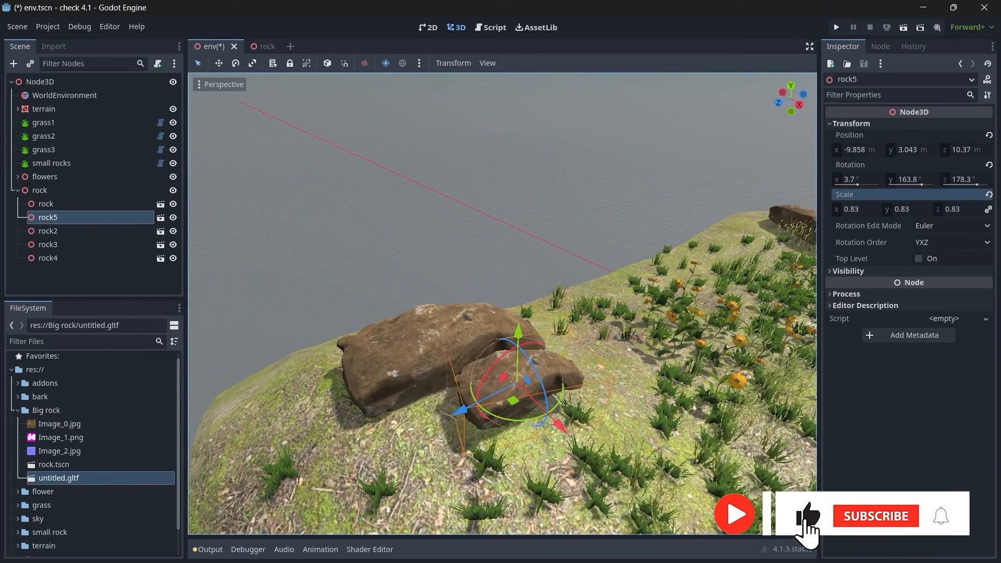
{"action": "left_click_drag", "start_coordinate": [855, 210], "coordinate": [848, 209]}
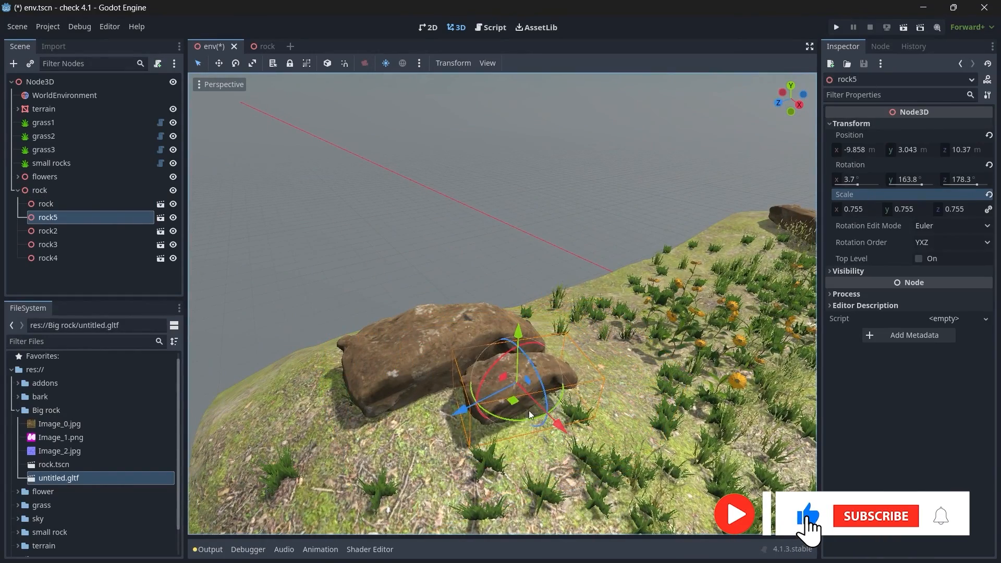
Step: Rotate rock5 to about -25, -15.5, -174 degrees and sink it against the corner rock at about X -10.5, Y 2.6, Z 9.1 m
{"action": "left_click_drag", "start_coordinate": [520, 421], "coordinate": [550, 293]}
{"action": "left_click_drag", "start_coordinate": [461, 410], "coordinate": [490, 396]}
{"action": "left_click_drag", "start_coordinate": [591, 413], "coordinate": [583, 405]}
{"action": "middle_click_drag", "start_coordinate": [583, 404], "coordinate": [506, 386]}
{"action": "left_click_drag", "start_coordinate": [475, 271], "coordinate": [476, 301]}
{"action": "mouse_move", "coordinate": [447, 379]}
{"action": "left_mouse_down"}
{"action": "mouse_move", "coordinate": [584, 366]}
{"action": "mouse_move", "coordinate": [502, 410]}
{"action": "mouse_move", "coordinate": [448, 397]}
{"action": "left_mouse_up"}
{"action": "left_click_drag", "start_coordinate": [426, 357], "coordinate": [465, 361]}
{"action": "left_click_drag", "start_coordinate": [516, 395], "coordinate": [519, 379]}
{"action": "left_click_drag", "start_coordinate": [541, 313], "coordinate": [548, 333]}
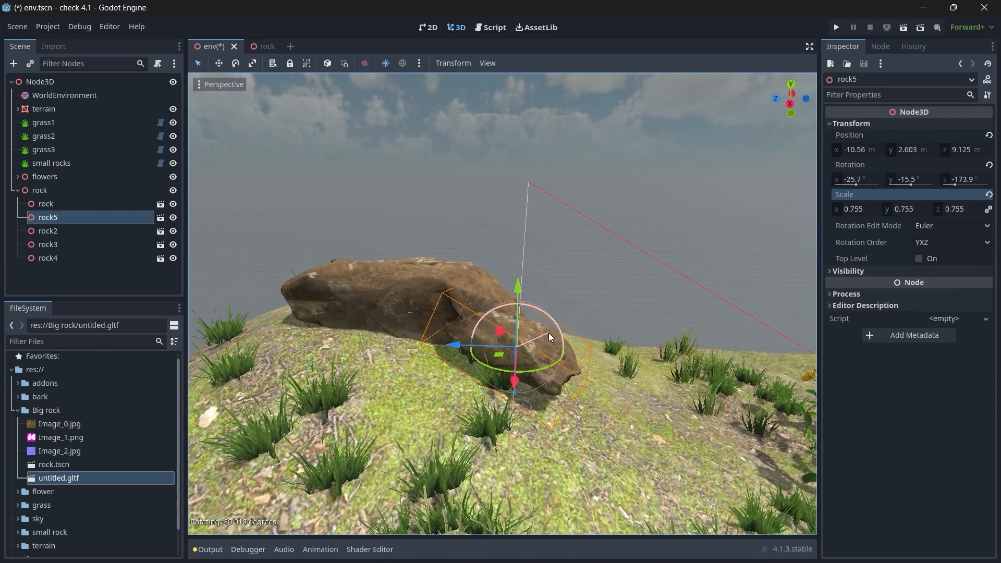
{"action": "left_click_drag", "start_coordinate": [519, 389], "coordinate": [521, 392]}
Step: Scale rock5 to about X 1.055, Y 0.875, Z 0.875 and adjust its tilt and position against the corner rock
{"action": "left_click_drag", "start_coordinate": [855, 209], "coordinate": [872, 210]}
{"action": "left_click", "coordinate": [989, 211]}
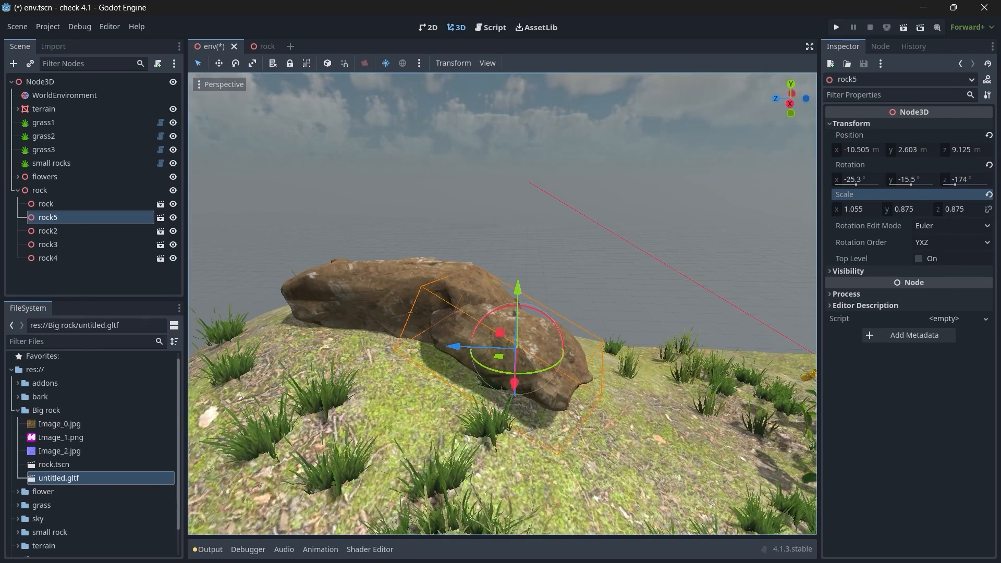
{"action": "left_click_drag", "start_coordinate": [529, 308], "coordinate": [537, 313]}
{"action": "left_click_drag", "start_coordinate": [515, 388], "coordinate": [516, 376]}
Step: Duplicate rock5, move the copy in front of the long corner rock and rotate it to rest against the other two
{"action": "left_click_drag", "start_coordinate": [522, 280], "coordinate": [410, 316]}
{"action": "key", "text": "ctrl+d"}
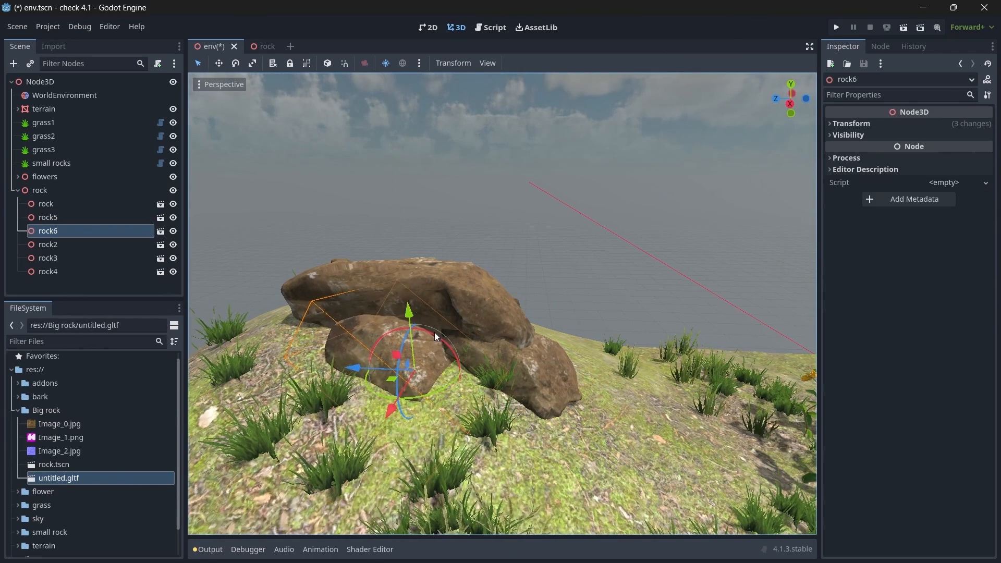
{"action": "left_click_drag", "start_coordinate": [417, 399], "coordinate": [445, 390]}
{"action": "left_click_drag", "start_coordinate": [354, 368], "coordinate": [332, 368]}
{"action": "right_click_drag", "start_coordinate": [381, 366], "coordinate": [500, 349]}
Step: Stretch rock3's Y scale to about 1.533 and sink the rock into the ground
{"action": "key", "text": "w"}
{"action": "left_click", "coordinate": [573, 318]}
{"action": "mouse_move", "coordinate": [584, 281]}
{"action": "left_mouse_down"}
{"action": "mouse_move", "coordinate": [595, 244]}
{"action": "mouse_move", "coordinate": [602, 291]}
{"action": "mouse_move", "coordinate": [600, 272]}
{"action": "left_mouse_up"}
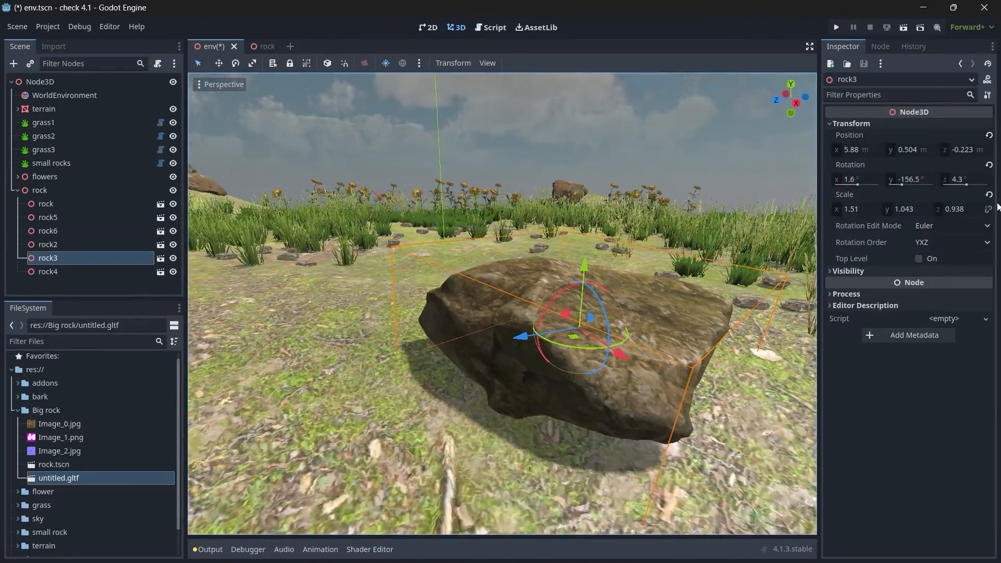
{"action": "left_click_drag", "start_coordinate": [904, 209], "coordinate": [956, 209]}
{"action": "left_click_drag", "start_coordinate": [583, 269], "coordinate": [586, 285]}
Step: Duplicate rock3 and move the copy in front of it to about X 7.8, Y 0.32, Z 0.47 m
{"action": "scroll", "coordinate": [614, 314], "scroll_direction": "down", "scroll_amount": 11}
{"action": "key", "text": "ctrl+d"}
{"action": "left_click_drag", "start_coordinate": [559, 343], "coordinate": [614, 385]}
{"action": "left_click_drag", "start_coordinate": [520, 364], "coordinate": [482, 374]}
{"action": "left_click", "coordinate": [840, 124]}
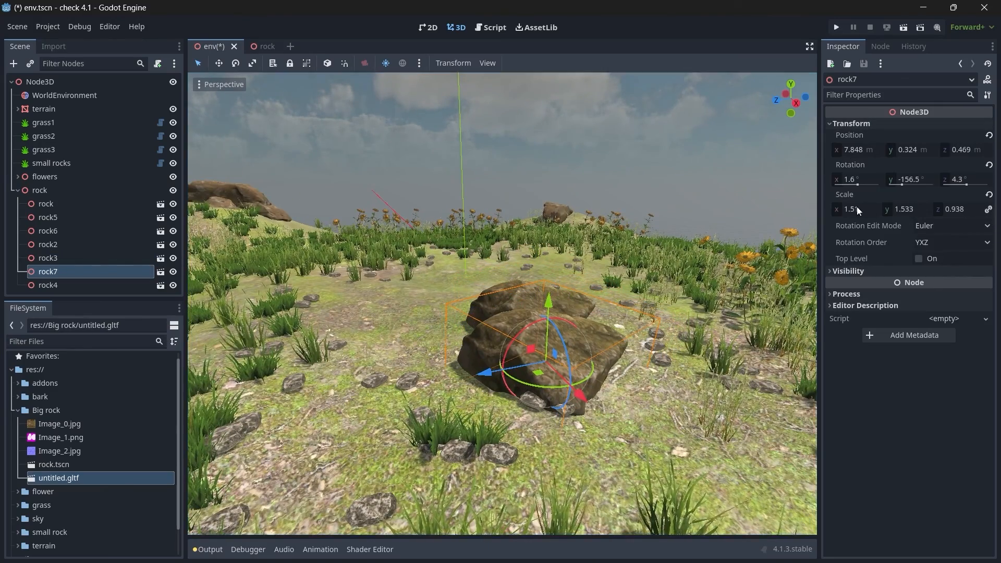
Step: Scale rock7 proportionally to about X 0.675, Y 0.685, Z 0.42 and fit it against the side of rock3
{"action": "left_click_drag", "start_coordinate": [857, 206], "coordinate": [829, 207]}
{"action": "left_click_drag", "start_coordinate": [549, 380], "coordinate": [444, 354]}
{"action": "left_click_drag", "start_coordinate": [855, 209], "coordinate": [847, 209]}
{"action": "left_click_drag", "start_coordinate": [443, 358], "coordinate": [450, 357]}
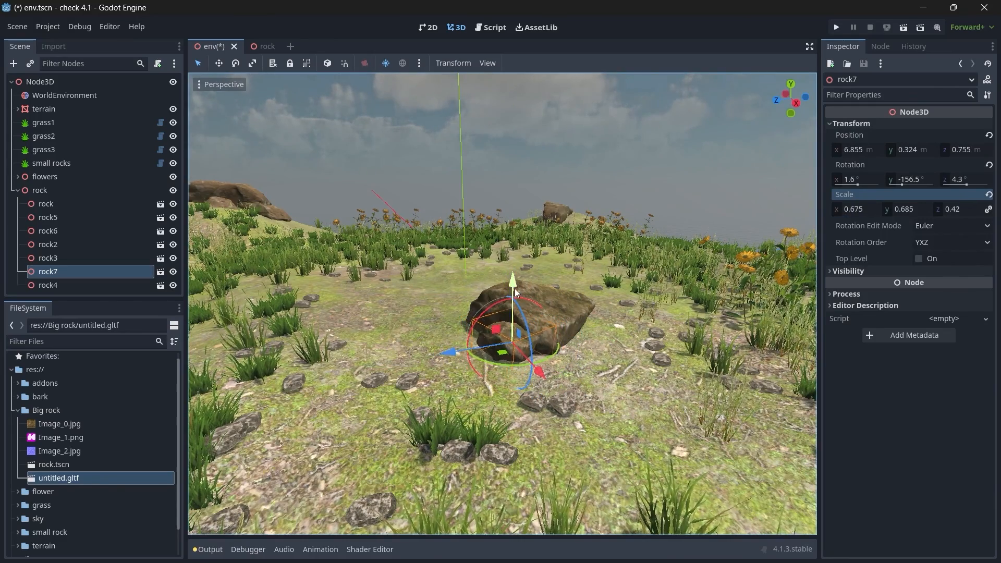
{"action": "middle_click_drag", "start_coordinate": [513, 289], "coordinate": [623, 292]}
{"action": "scroll", "coordinate": [599, 308], "scroll_direction": "up", "scroll_amount": 9}
{"action": "left_click_drag", "start_coordinate": [566, 322], "coordinate": [541, 308]}
Step: Duplicate rock7, scale the copy to about 0.46, rotate it to about -6.7, -157.4, 23.7 degrees and place it beside rock7
{"action": "key", "text": "ctrl+d"}
{"action": "left_click_drag", "start_coordinate": [600, 374], "coordinate": [665, 382]}
{"action": "left_click_drag", "start_coordinate": [604, 414], "coordinate": [669, 356]}
{"action": "left_click", "coordinate": [696, 383]}
{"action": "middle_click_drag", "start_coordinate": [696, 384], "coordinate": [561, 391]}
{"action": "left_click", "coordinate": [373, 297]}
{"action": "left_click_drag", "start_coordinate": [314, 297], "coordinate": [372, 293]}
{"action": "left_click_drag", "start_coordinate": [438, 319], "coordinate": [444, 296]}
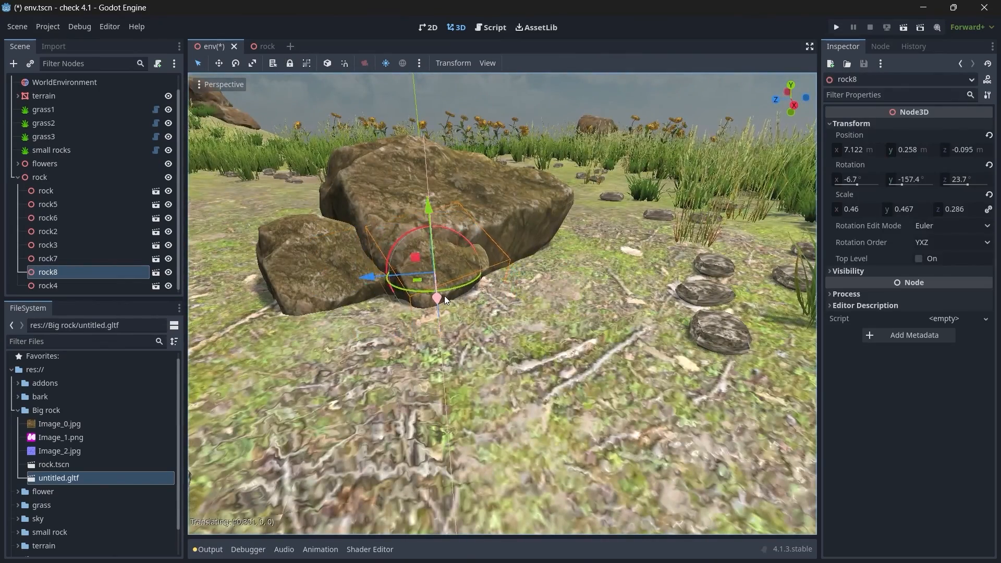
Step: Rescale rock8, lower it into the ground and fine-tune its position against rock3
{"action": "left_click_drag", "start_coordinate": [428, 216], "coordinate": [433, 233]}
{"action": "left_click_drag", "start_coordinate": [366, 290], "coordinate": [377, 290]}
{"action": "left_click_drag", "start_coordinate": [855, 209], "coordinate": [997, 210]}
{"action": "left_click_drag", "start_coordinate": [382, 289], "coordinate": [411, 287]}
{"action": "left_click_drag", "start_coordinate": [486, 309], "coordinate": [477, 295]}
Step: Duplicate rock2, move the copy to about X -12.95, Y 1.1, Z -9.7 m and rotate it to about 39, -152, -63.6 degrees
{"action": "key", "text": "w"}
{"action": "right_click_drag", "start_coordinate": [477, 296], "coordinate": [594, 284]}
{"action": "key", "text": "w"}
{"action": "mouse_move", "coordinate": [464, 312]}
{"action": "right_mouse_down"}
{"action": "mouse_move", "coordinate": [521, 292]}
{"action": "mouse_move", "coordinate": [464, 311]}
{"action": "right_mouse_up"}
{"action": "left_click", "coordinate": [464, 312]}
{"action": "key", "text": "ctrl+d"}
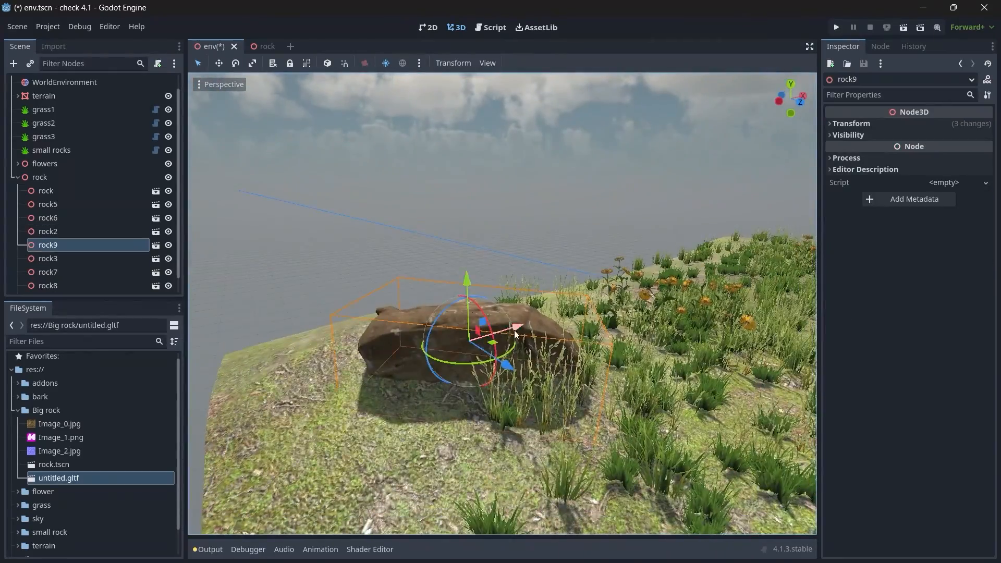
{"action": "left_click_drag", "start_coordinate": [518, 329], "coordinate": [446, 349]}
{"action": "left_click_drag", "start_coordinate": [430, 397], "coordinate": [450, 418]}
{"action": "left_click_drag", "start_coordinate": [377, 394], "coordinate": [392, 349]}
{"action": "left_click_drag", "start_coordinate": [420, 412], "coordinate": [502, 388]}
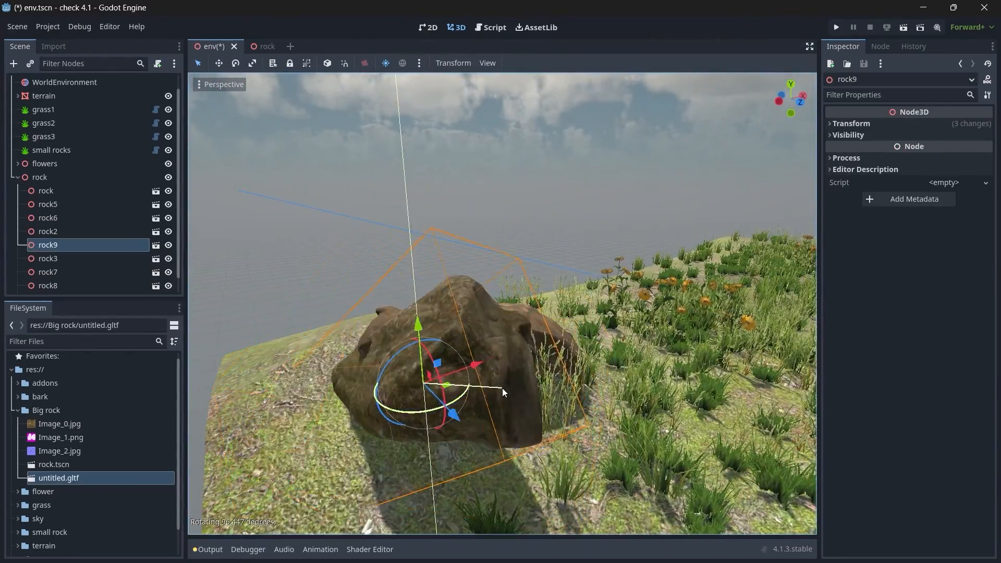
{"action": "key", "text": "d"}
{"action": "right_click_drag", "start_coordinate": [502, 387], "coordinate": [320, 386]}
{"action": "left_click_drag", "start_coordinate": [523, 286], "coordinate": [527, 312]}
Step: Stretch rock9 to about X 1.485, Y 2.24, shift it to about X -13.1 m and adjust its tilt
{"action": "left_click", "coordinate": [843, 124]}
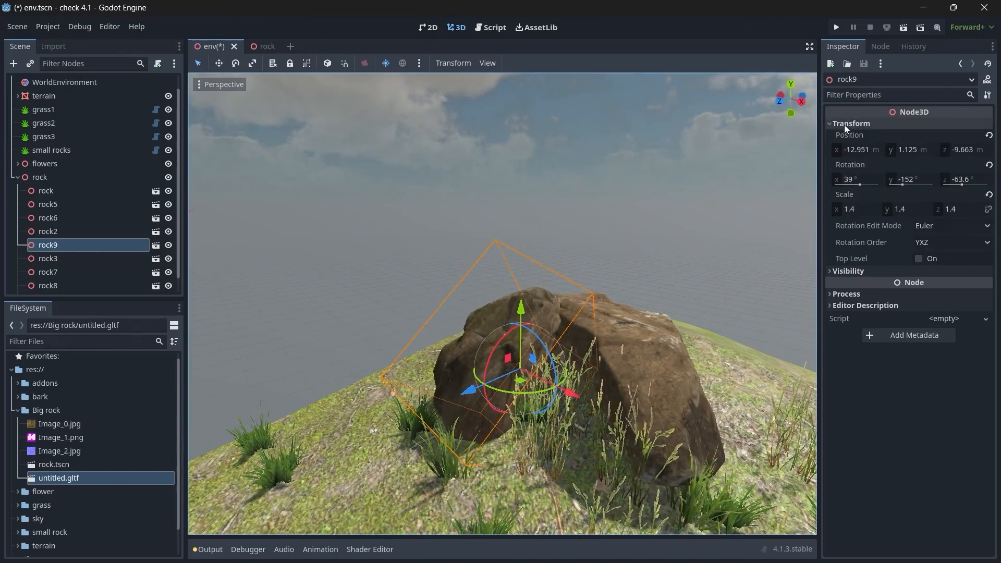
{"action": "left_click_drag", "start_coordinate": [855, 209], "coordinate": [929, 209]}
{"action": "left_click_drag", "start_coordinate": [573, 394], "coordinate": [565, 390]}
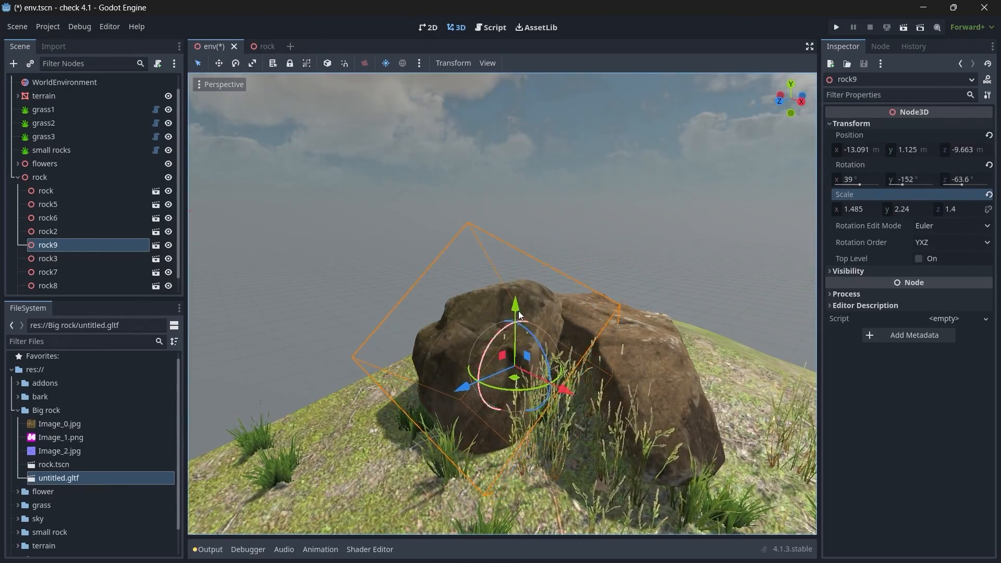
{"action": "left_click_drag", "start_coordinate": [486, 356], "coordinate": [485, 383]}
Step: Lower rock4 slightly into the ground at its corner of the terrain
{"action": "left_click", "coordinate": [654, 272]}
{"action": "key", "text": "w"}
{"action": "right_click_drag", "start_coordinate": [654, 272], "coordinate": [793, 308]}
{"action": "key", "text": "a"}
{"action": "left_click", "coordinate": [537, 308]}
{"action": "left_click_drag", "start_coordinate": [531, 255], "coordinate": [530, 267]}
Step: Duplicate rock4, move the copy to its side and rotate it to a different orientation
{"action": "key", "text": "ctrl+d"}
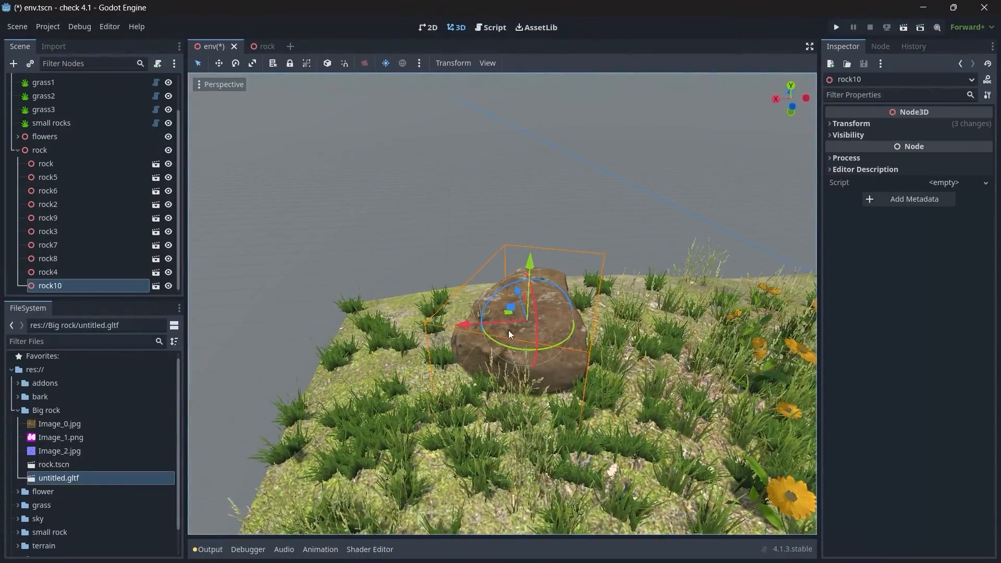
{"action": "left_click_drag", "start_coordinate": [468, 326], "coordinate": [527, 321]}
{"action": "left_click_drag", "start_coordinate": [573, 296], "coordinate": [601, 341]}
{"action": "left_click_drag", "start_coordinate": [613, 406], "coordinate": [672, 385]}
{"action": "left_click_drag", "start_coordinate": [633, 320], "coordinate": [629, 341]}
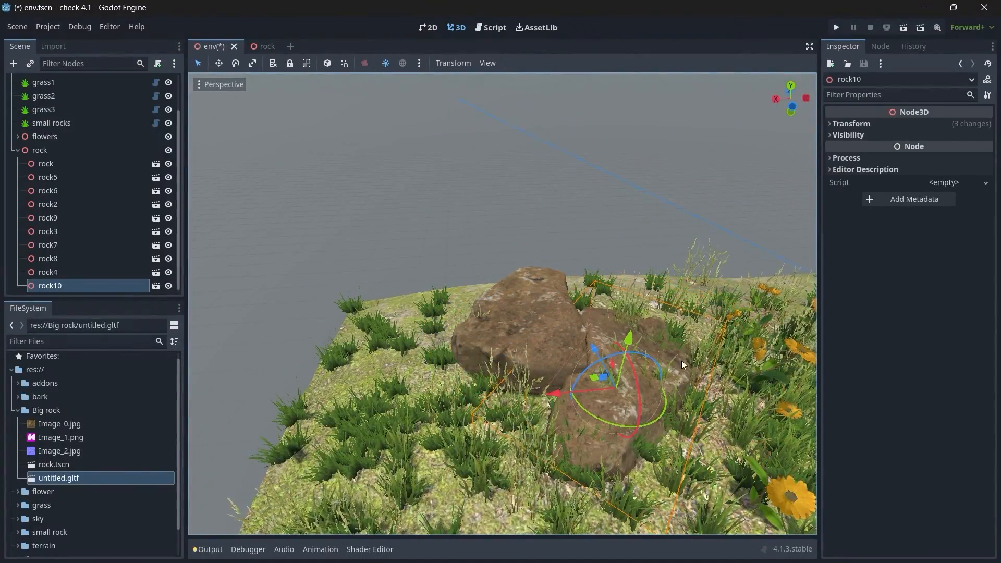
Step: Scale rock10 to about X 1.01, Y 1.105, Z 1.105 and place it against rock4 at about X 9.8, Y 0.97, Z 11.6 m
{"action": "left_click", "coordinate": [855, 124]}
{"action": "left_click_drag", "start_coordinate": [851, 210], "coordinate": [822, 209]}
{"action": "left_click", "coordinate": [988, 210]}
{"action": "left_click_drag", "start_coordinate": [557, 393], "coordinate": [545, 394]}
{"action": "left_click_drag", "start_coordinate": [585, 353], "coordinate": [566, 317]}
{"action": "left_click_drag", "start_coordinate": [520, 360], "coordinate": [530, 358]}
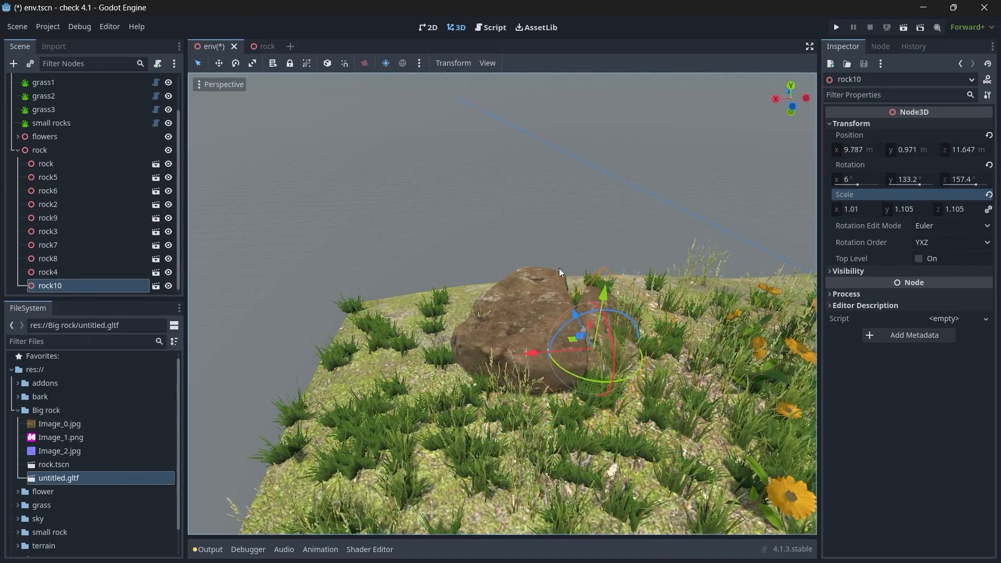
Step: Deselect rock10 and collapse the rock node group and the Big rock folder
{"action": "left_click", "coordinate": [527, 235]}
{"action": "right_click_drag", "start_coordinate": [526, 235], "coordinate": [730, 237]}
{"action": "key", "text": "s"}
{"action": "mouse_move", "coordinate": [502, 304]}
{"action": "right_mouse_down"}
{"action": "mouse_move", "coordinate": [466, 306]}
{"action": "mouse_move", "coordinate": [501, 303]}
{"action": "right_mouse_up"}
{"action": "key", "text": "a"}
{"action": "key", "text": "e"}
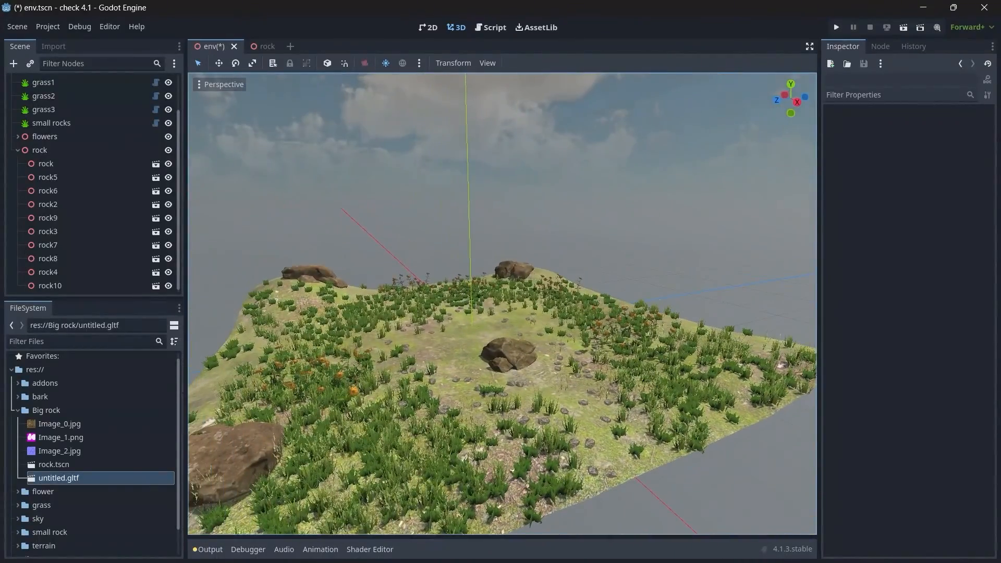
{"action": "left_click", "coordinate": [18, 150]}
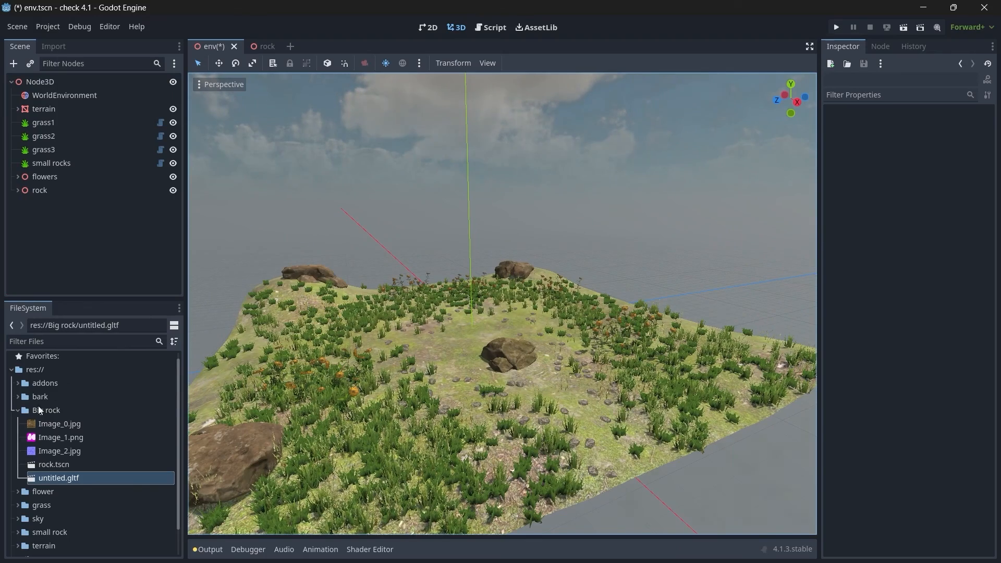
{"action": "left_click", "coordinate": [18, 410]}
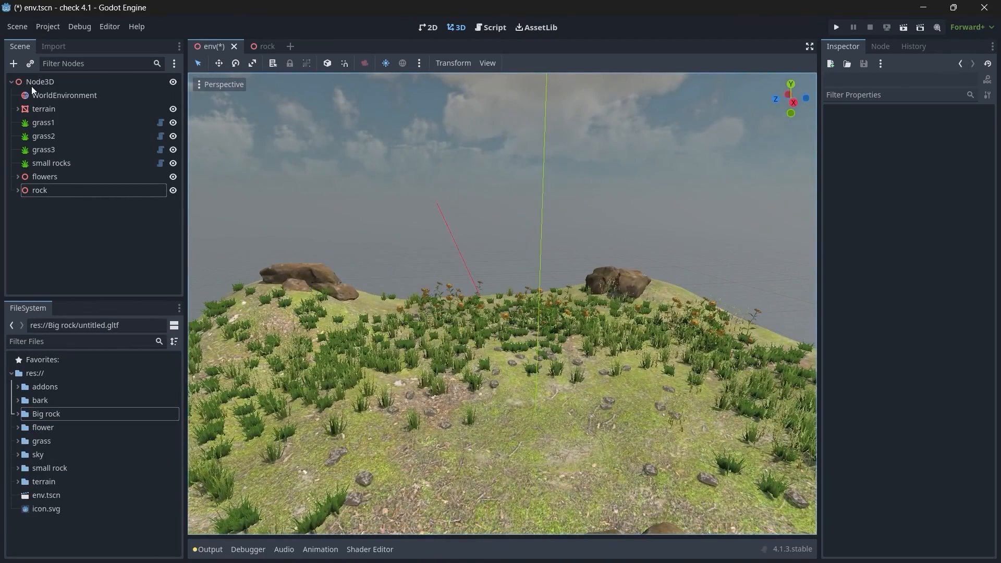
Step: Add a Node3D under the scene's root node and name it bark
{"action": "left_click", "coordinate": [33, 81]}
{"action": "key", "text": "ctrl+a"}
{"action": "type", "text": "node3"}
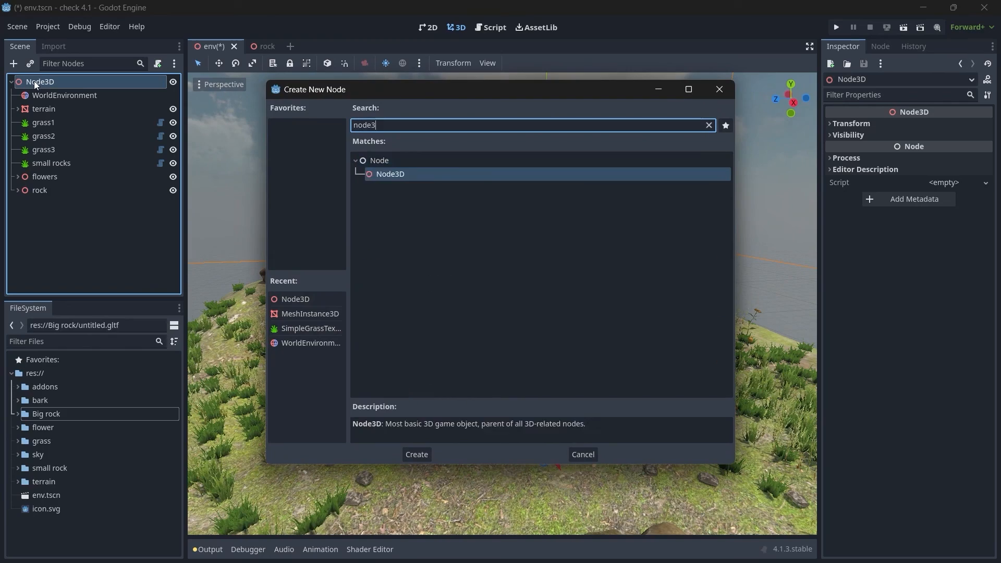
{"action": "key", "text": "Return"}
{"action": "key", "text": "F2"}
{"action": "type", "text": "bark"}
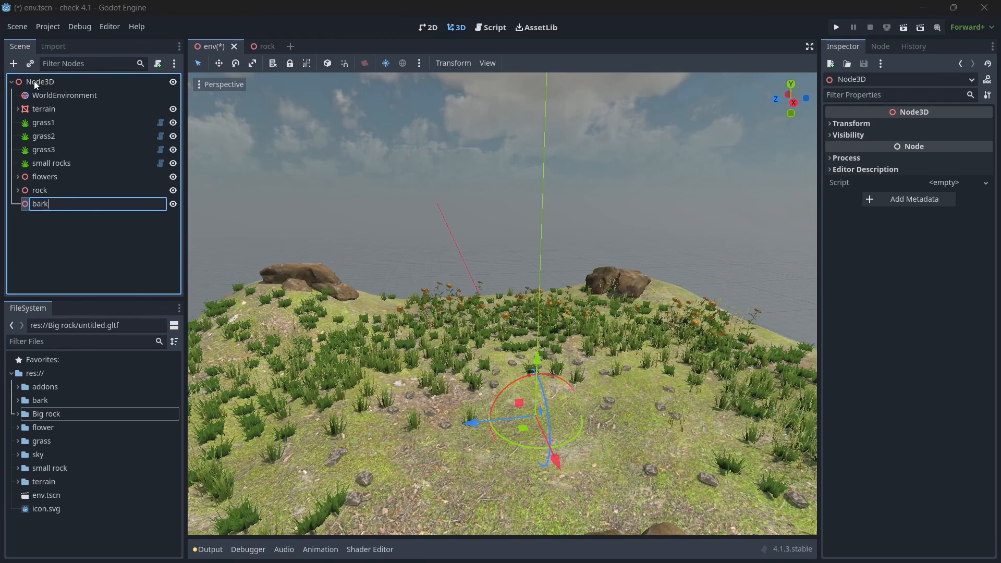
{"action": "key", "text": "Return"}
{"action": "key", "text": "F2"}
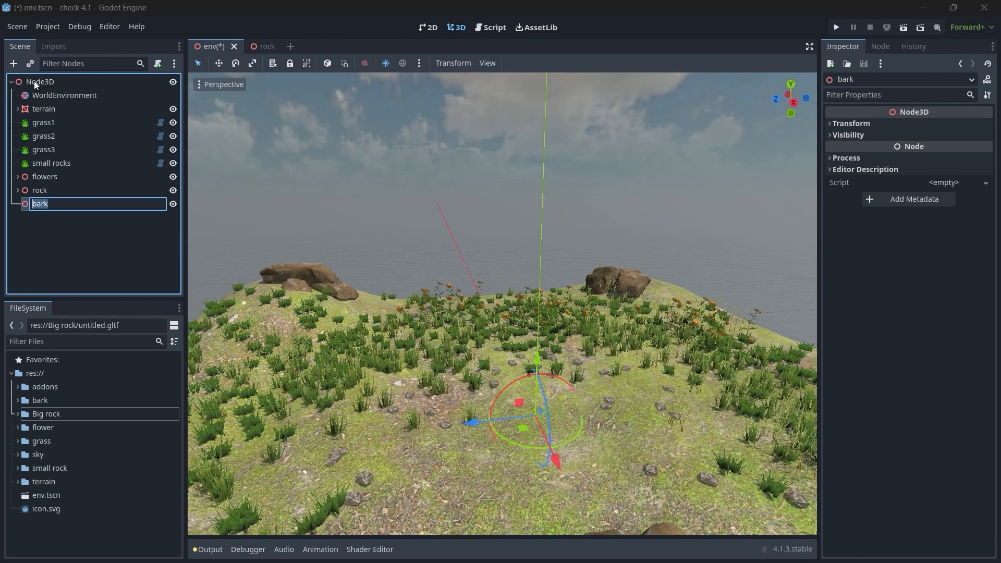
{"action": "key", "text": "Return"}
Step: Add a MeshInstance3D under the bark node and name it bark1
{"action": "key", "text": "ctrl+a"}
{"action": "type", "text": "mesh"}
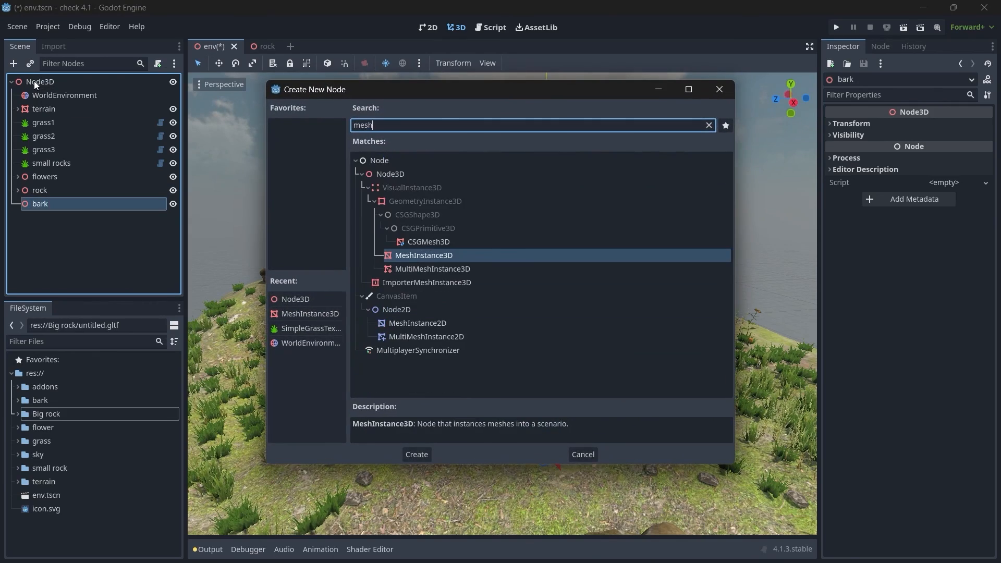
{"action": "key", "text": "Return"}
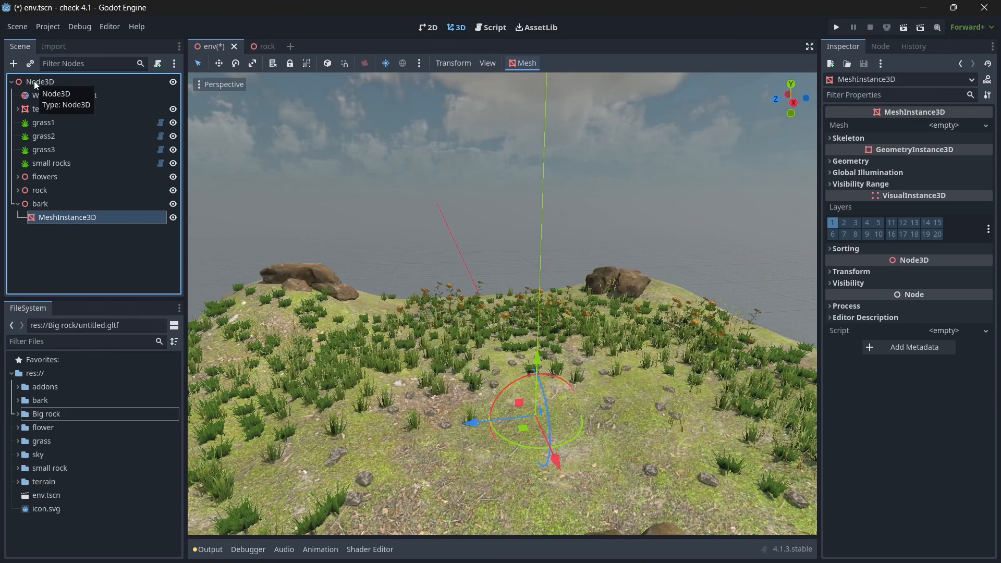
{"action": "key", "text": "F2"}
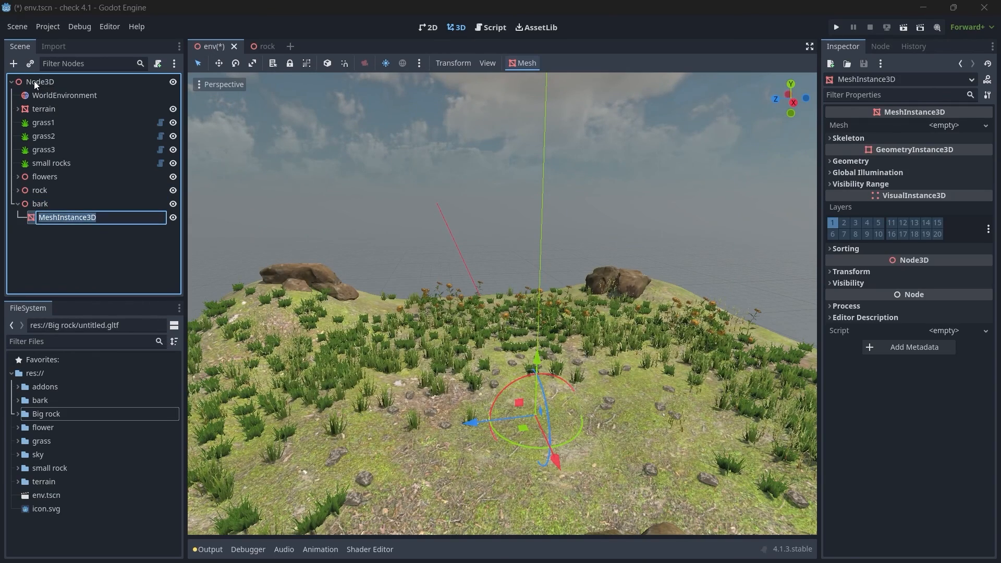
{"action": "type", "text": "bark1"}
{"action": "key", "text": "Return"}
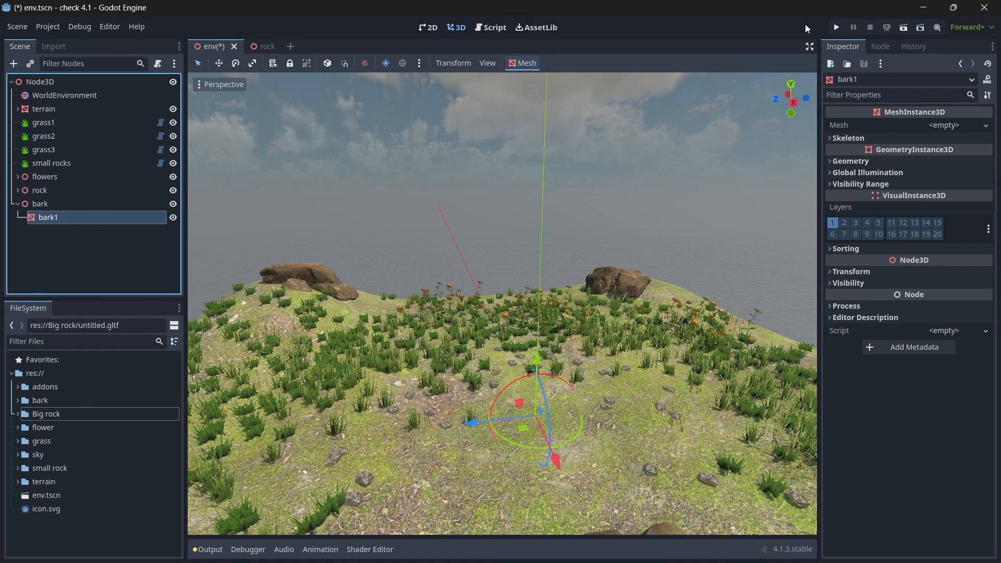
Step: Load wood1.obj from the bark folder as bark1's mesh, raise it above the ground and shift it sideways
{"action": "left_click", "coordinate": [944, 126]}
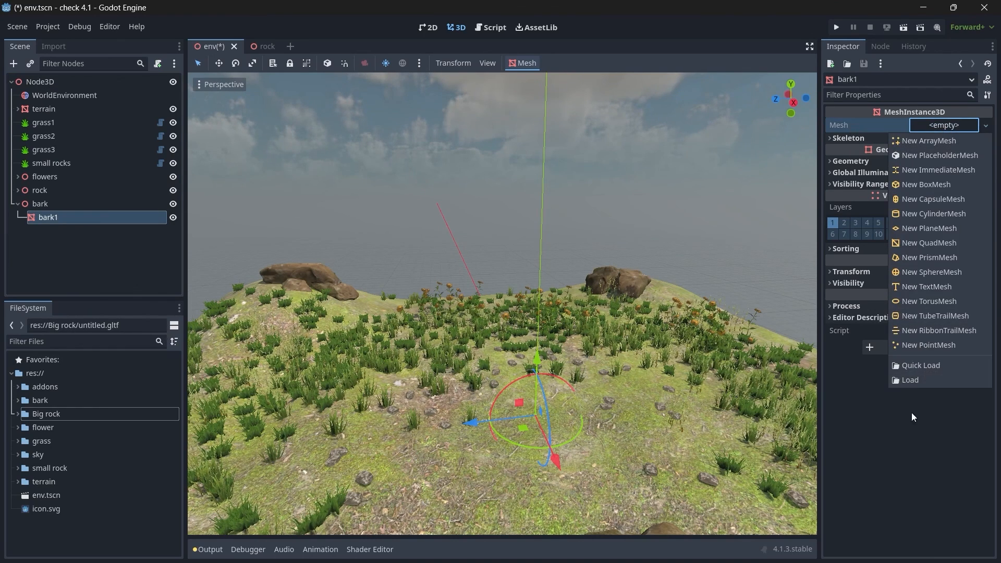
{"action": "left_click", "coordinate": [901, 378]}
{"action": "double_click", "coordinate": [396, 177]}
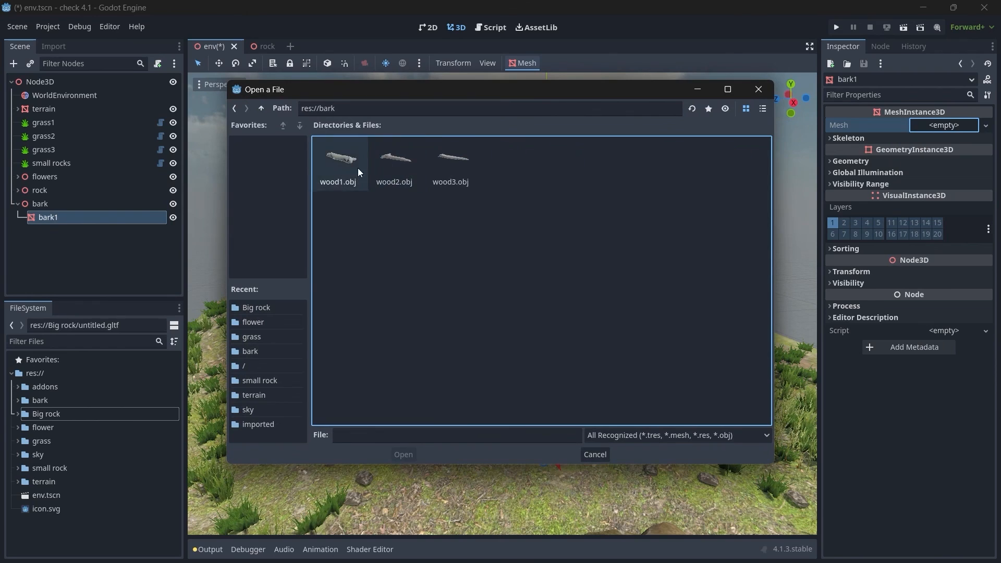
{"action": "left_click", "coordinate": [343, 183]}
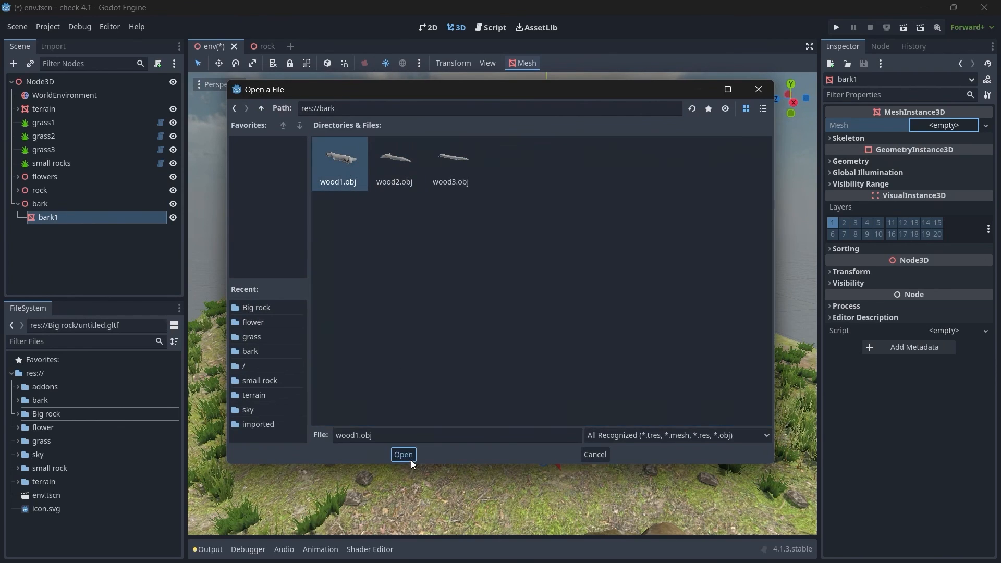
{"action": "left_click", "coordinate": [410, 457]}
{"action": "left_click_drag", "start_coordinate": [538, 359], "coordinate": [538, 317]}
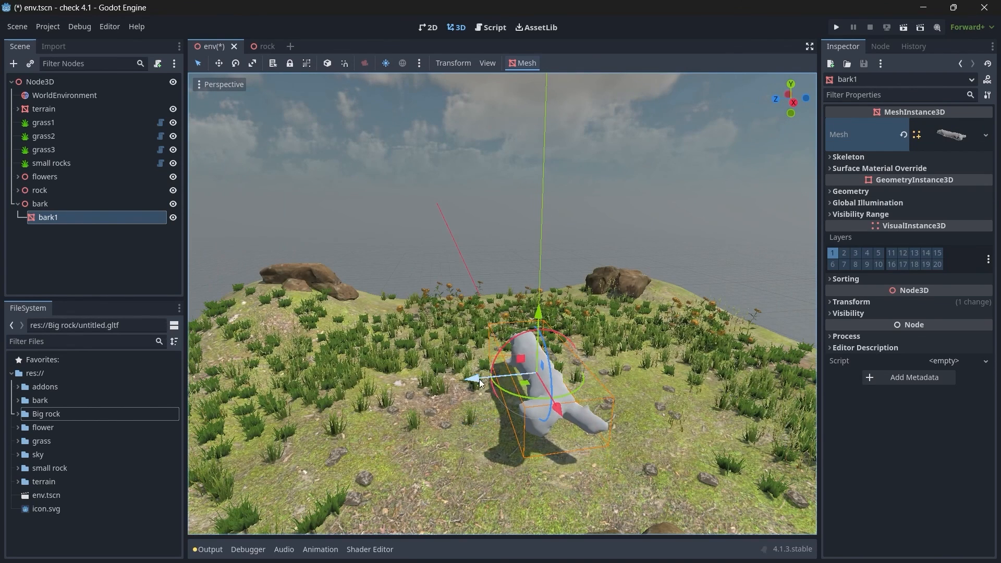
{"action": "left_click_drag", "start_coordinate": [468, 378], "coordinate": [403, 382]}
Step: Add a second MeshInstance3D under the bark node and name it bark2
{"action": "left_click", "coordinate": [40, 207]}
{"action": "key", "text": "ctrl+a"}
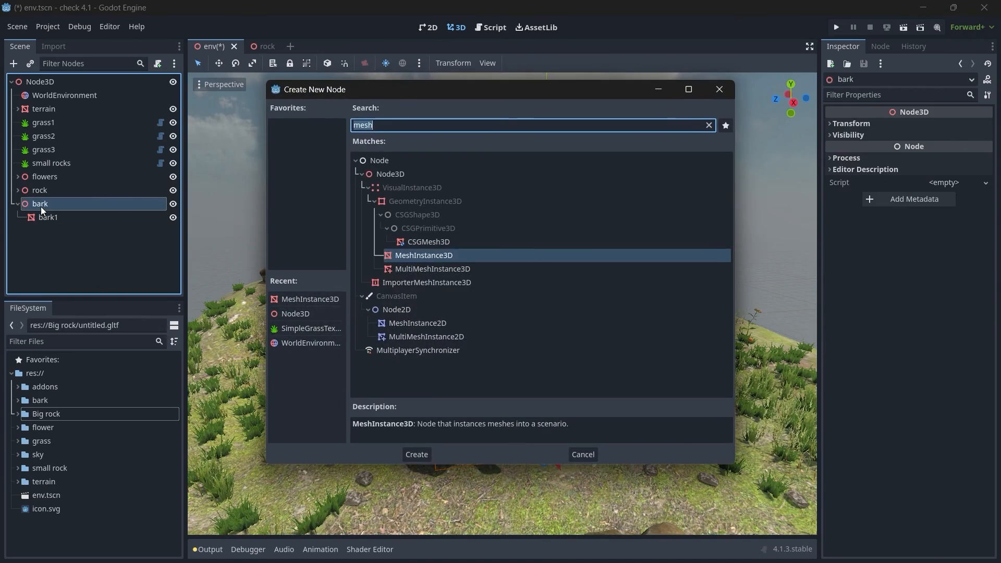
{"action": "type", "text": "mesh"}
{"action": "key", "text": "Return"}
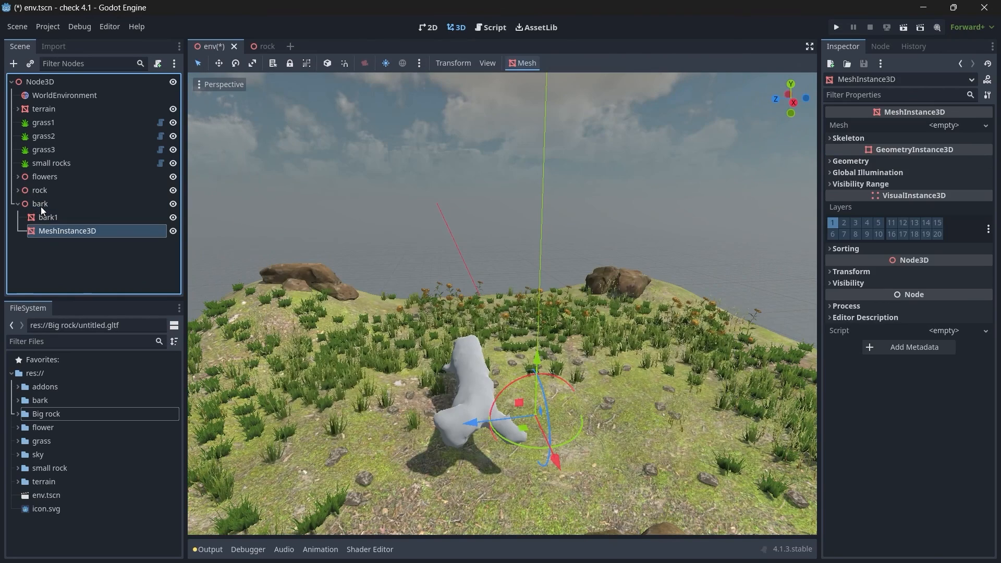
{"action": "key", "text": "F2"}
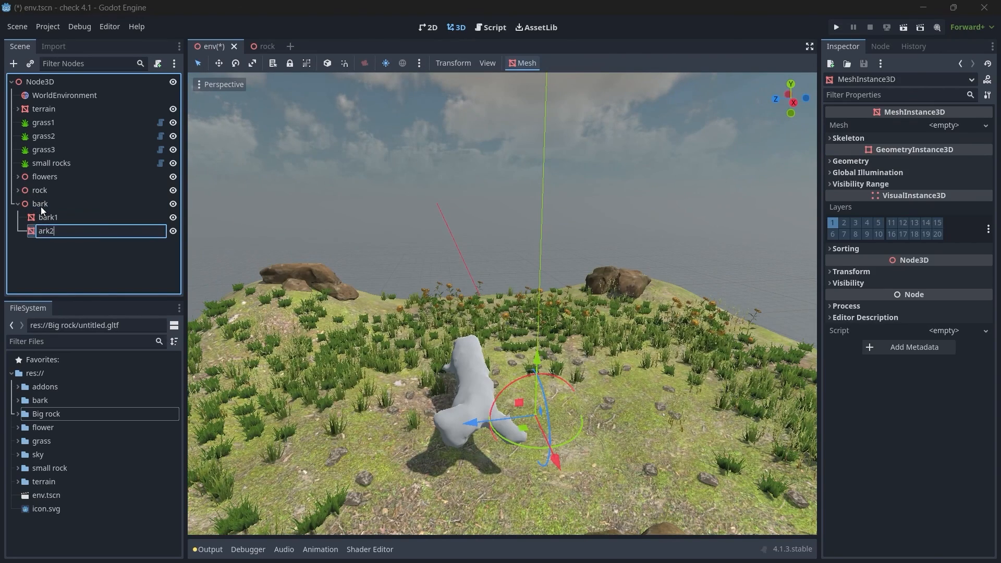
{"action": "type", "text": "ark2"}
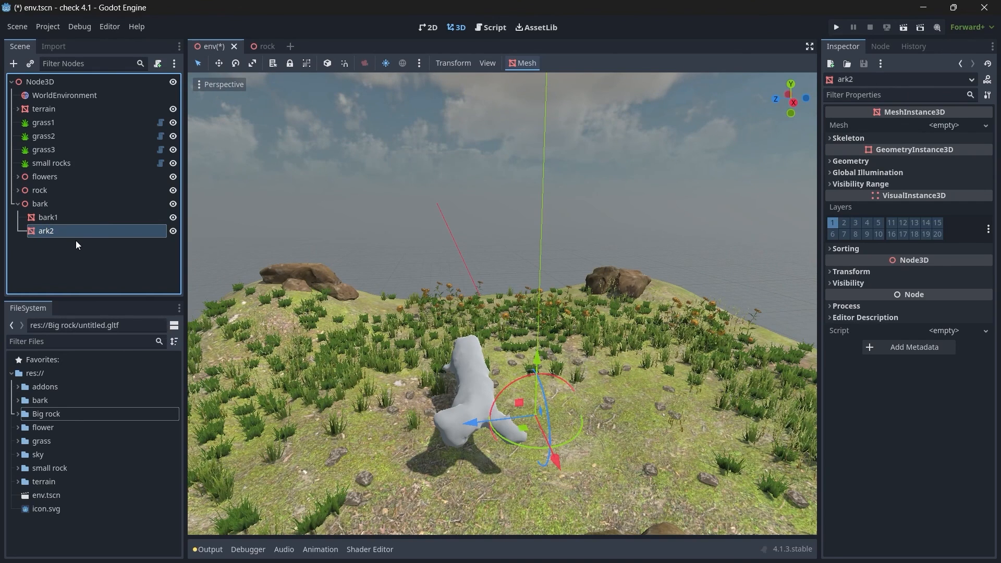
{"action": "key", "text": "F2"}
{"action": "key", "text": "Home"}
{"action": "type", "text": "b"}
{"action": "key", "text": "Return"}
Step: Load wood2.obj from the bark folder as bark2's mesh and move it to the opposite side of the centre from bark1
{"action": "left_click", "coordinate": [955, 126]}
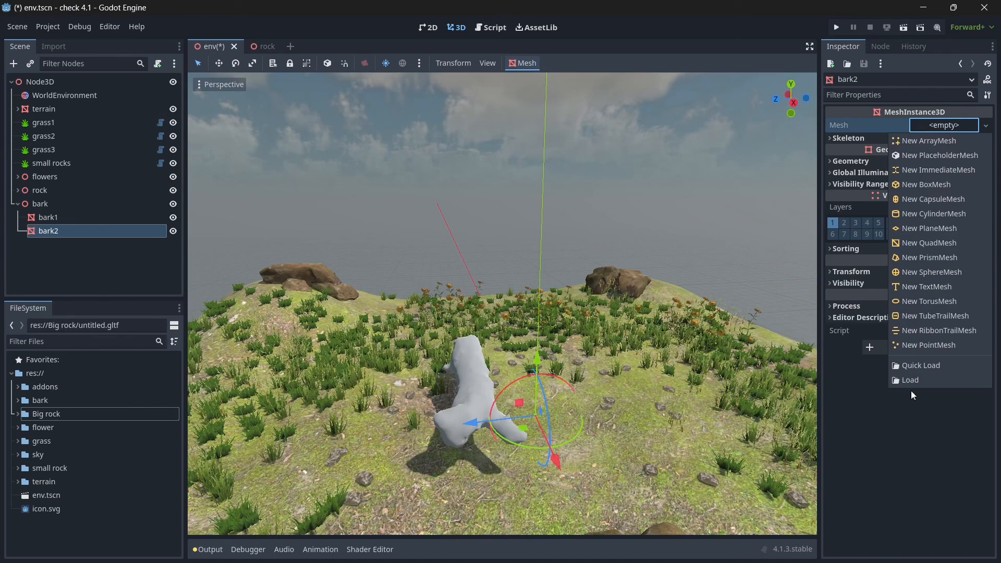
{"action": "left_click", "coordinate": [912, 384]}
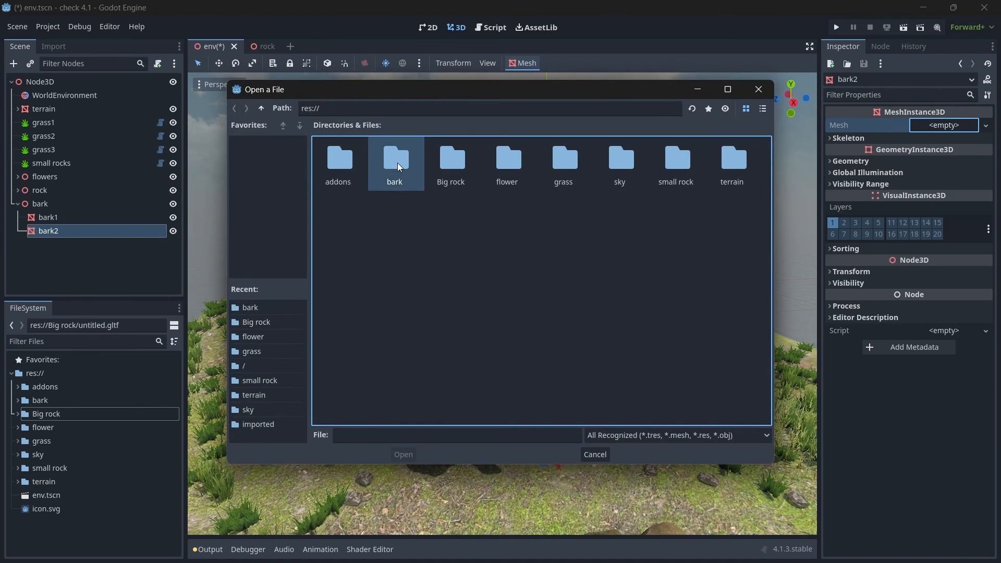
{"action": "double_click", "coordinate": [397, 162]}
{"action": "left_click", "coordinate": [395, 180]}
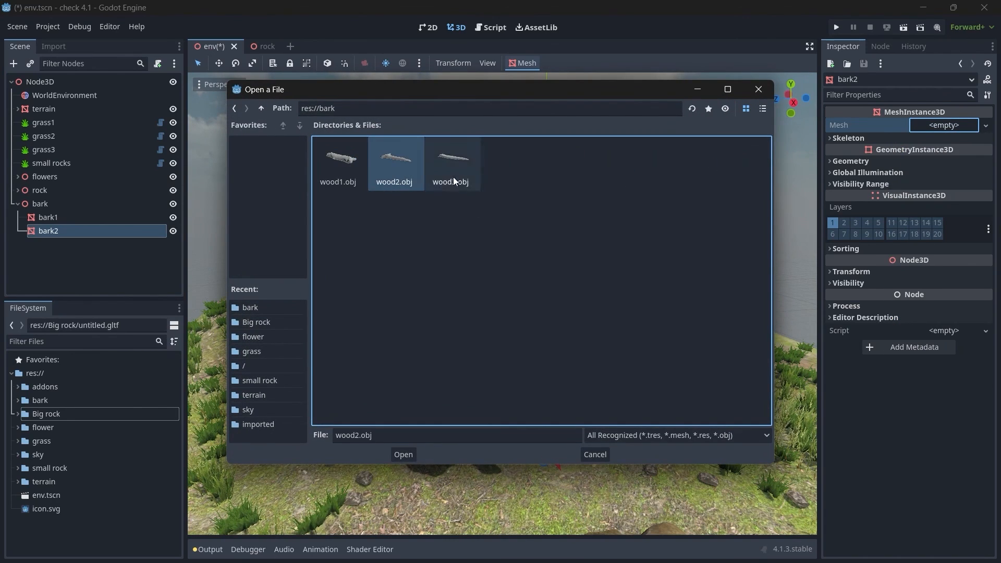
{"action": "left_click", "coordinate": [403, 455]}
{"action": "left_click_drag", "start_coordinate": [476, 424], "coordinate": [620, 412]}
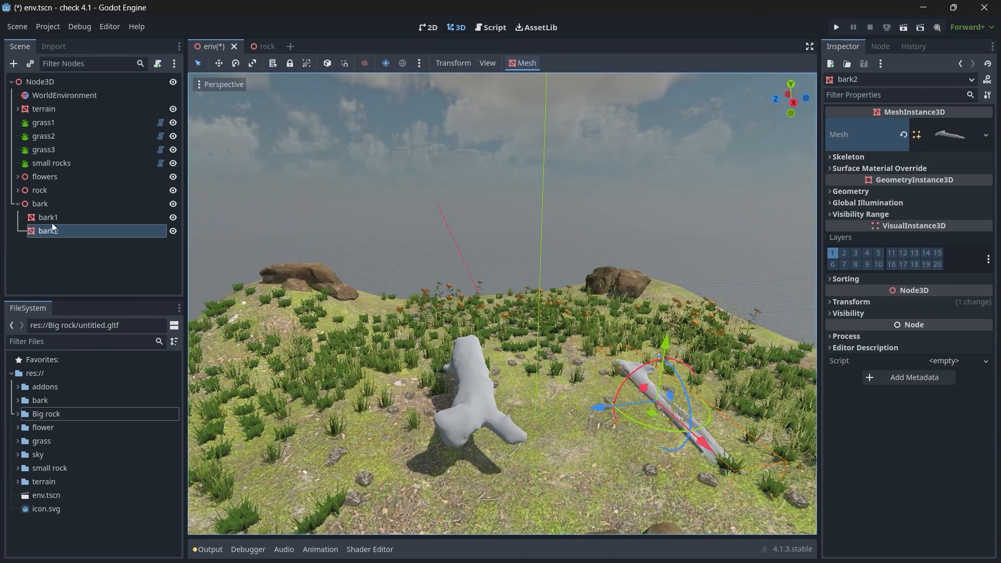
Step: Add a third MeshInstance3D under the bark node and name it bark3
{"action": "left_click", "coordinate": [51, 208]}
{"action": "key", "text": "ctrl+a"}
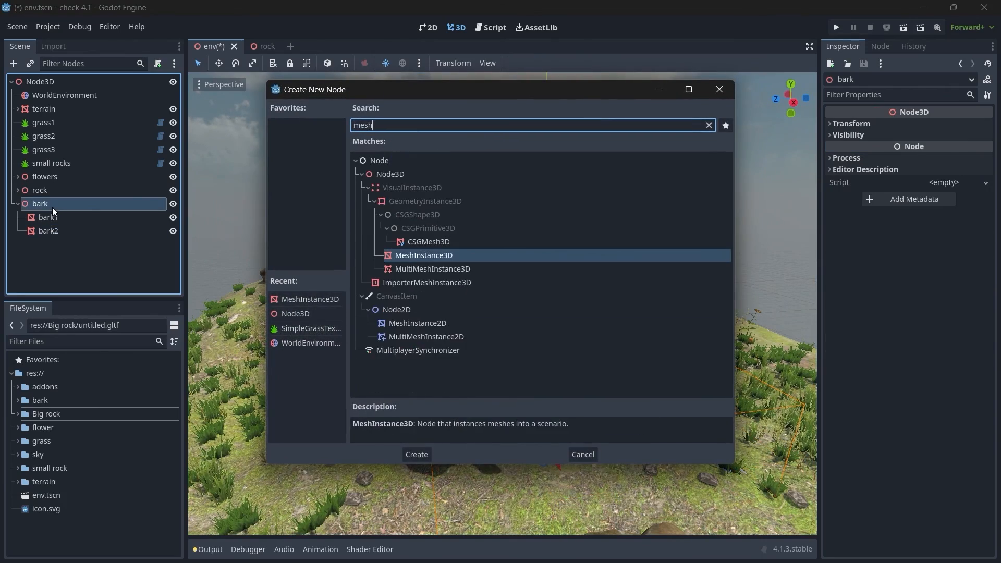
{"action": "key", "text": "Return"}
{"action": "double_click", "coordinate": [64, 245]}
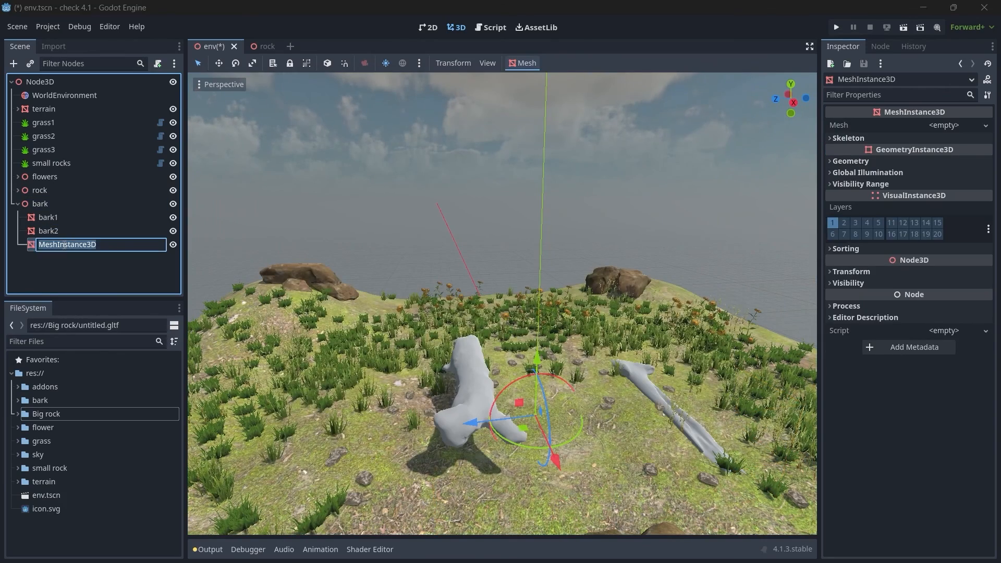
{"action": "type", "text": "bark3"}
{"action": "key", "text": "Return"}
Step: Load wood3.obj from the bark folder as bark3's mesh, raise it above the ground and place it between bark1 and bark2
{"action": "left_click", "coordinate": [939, 137]}
{"action": "left_click", "coordinate": [939, 126]}
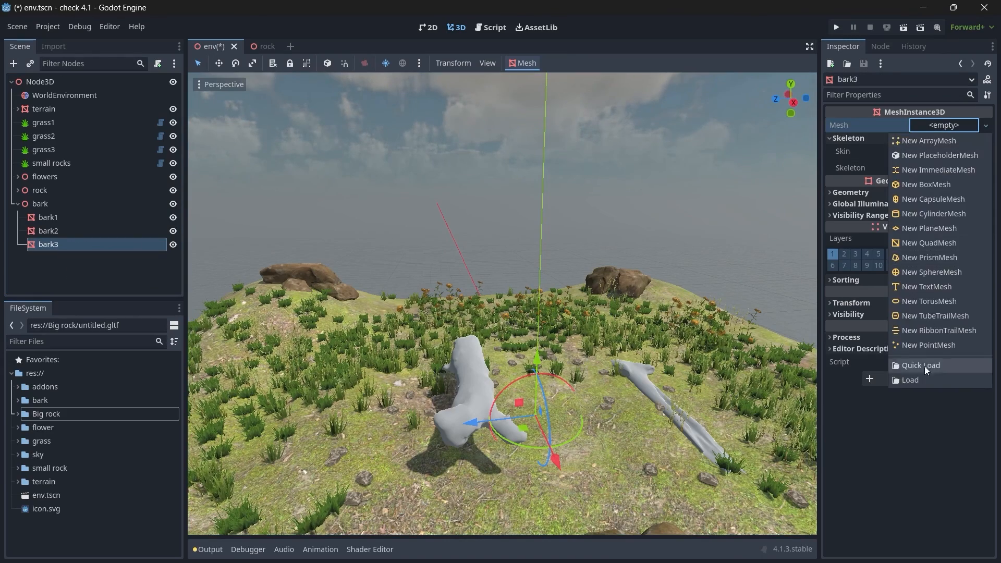
{"action": "left_click", "coordinate": [925, 366]}
{"action": "double_click", "coordinate": [402, 175]}
{"action": "left_click", "coordinate": [414, 453]}
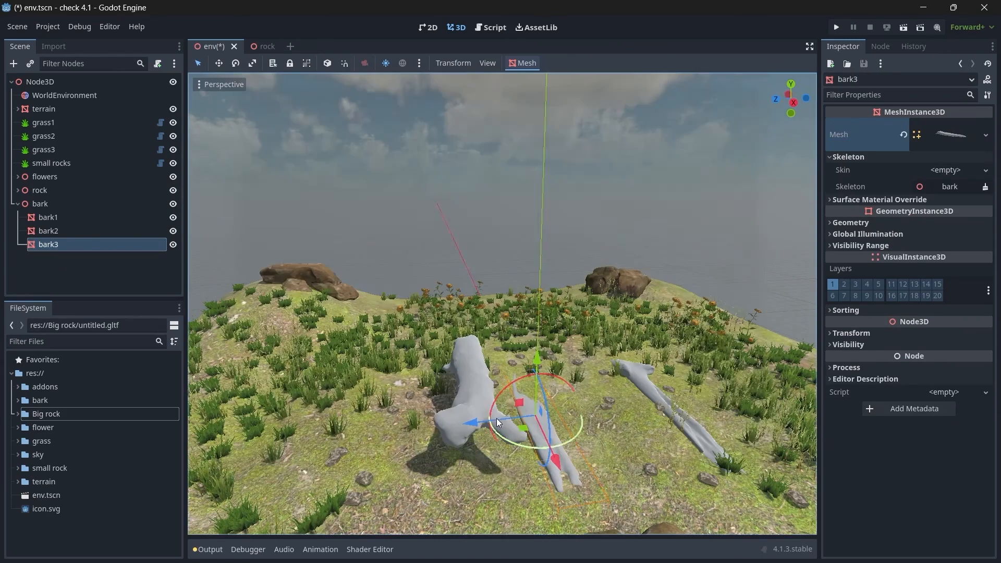
{"action": "left_click_drag", "start_coordinate": [483, 422], "coordinate": [515, 417]}
{"action": "left_click_drag", "start_coordinate": [564, 367], "coordinate": [585, 321]}
{"action": "left_click_drag", "start_coordinate": [592, 413], "coordinate": [583, 408]}
{"action": "scroll", "coordinate": [583, 408], "scroll_direction": "up", "scroll_amount": 4}
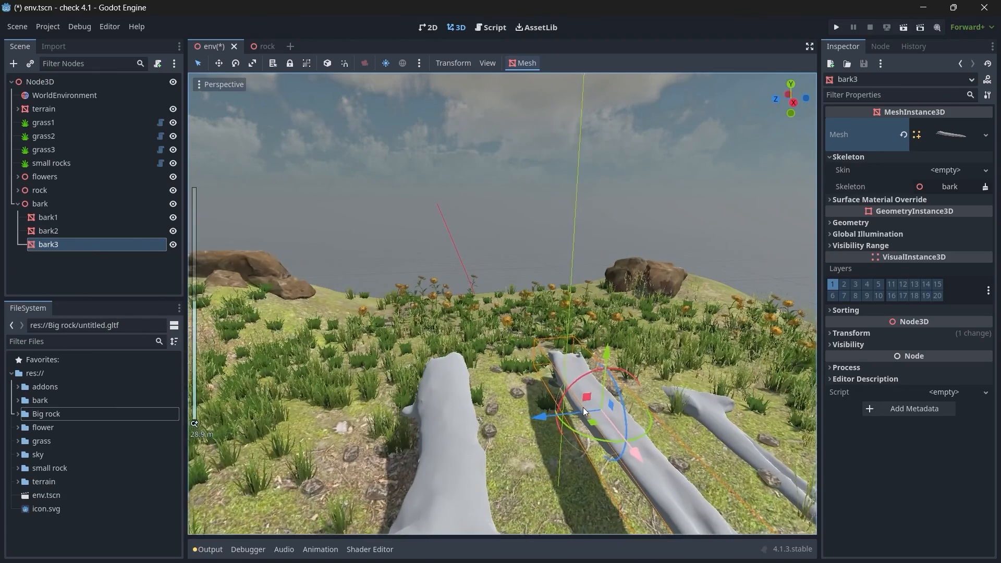
{"action": "right_click_drag", "start_coordinate": [583, 408], "coordinate": [605, 439]}
{"action": "key", "text": "w"}
{"action": "key", "text": "s"}
Step: Give bark1 a new StandardMaterial3D surface override and assign wood1_basecolor2.jpg as its albedo texture
{"action": "left_click", "coordinate": [44, 217]}
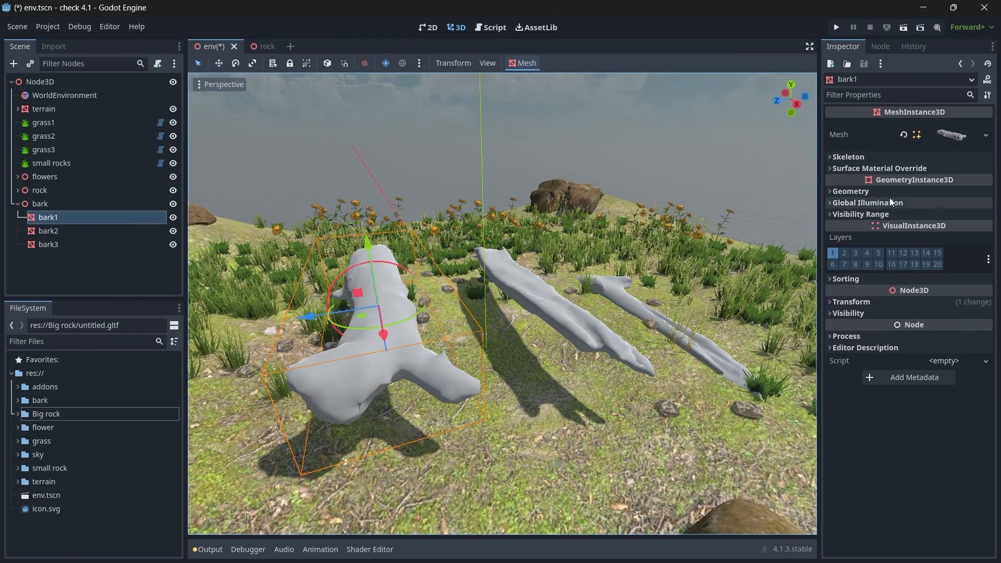
{"action": "left_click", "coordinate": [875, 168]}
{"action": "left_click", "coordinate": [931, 183]}
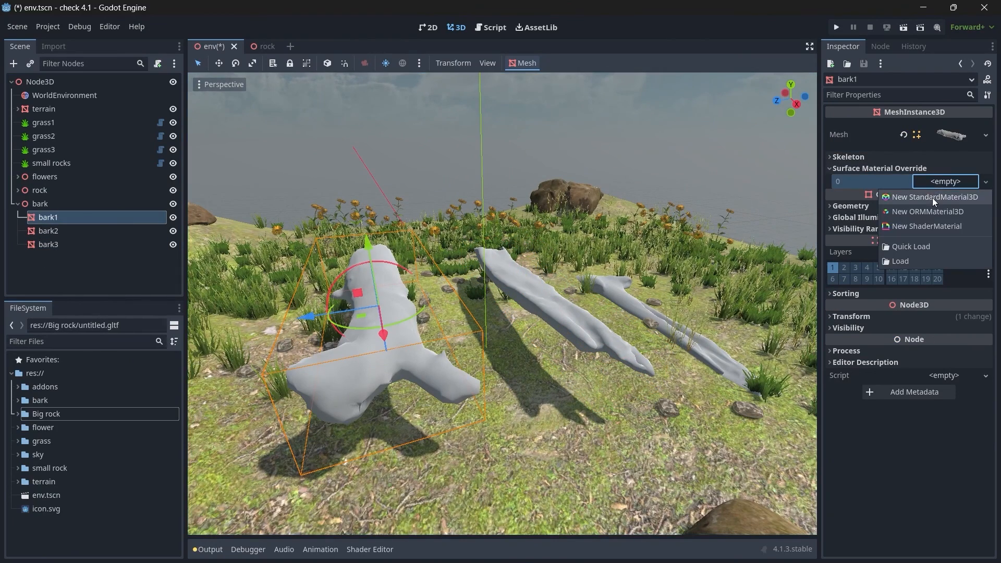
{"action": "left_click", "coordinate": [932, 197]}
{"action": "left_click", "coordinate": [943, 191]}
{"action": "left_click", "coordinate": [863, 358]}
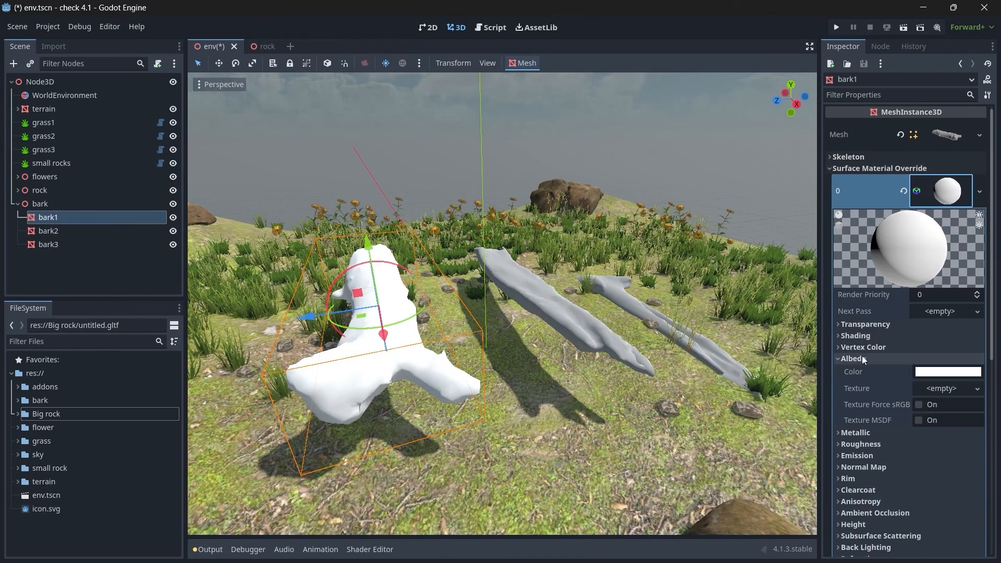
{"action": "scroll", "coordinate": [862, 355], "scroll_direction": "down", "scroll_amount": 3}
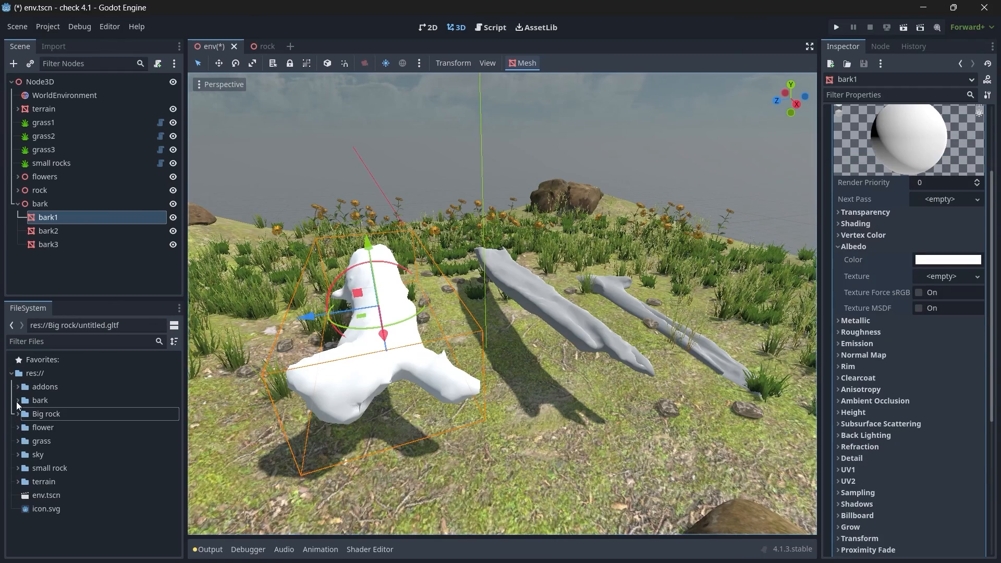
{"action": "left_click", "coordinate": [17, 401]}
{"action": "left_click_drag", "start_coordinate": [63, 463], "coordinate": [939, 280]}
{"action": "left_click", "coordinate": [871, 245]}
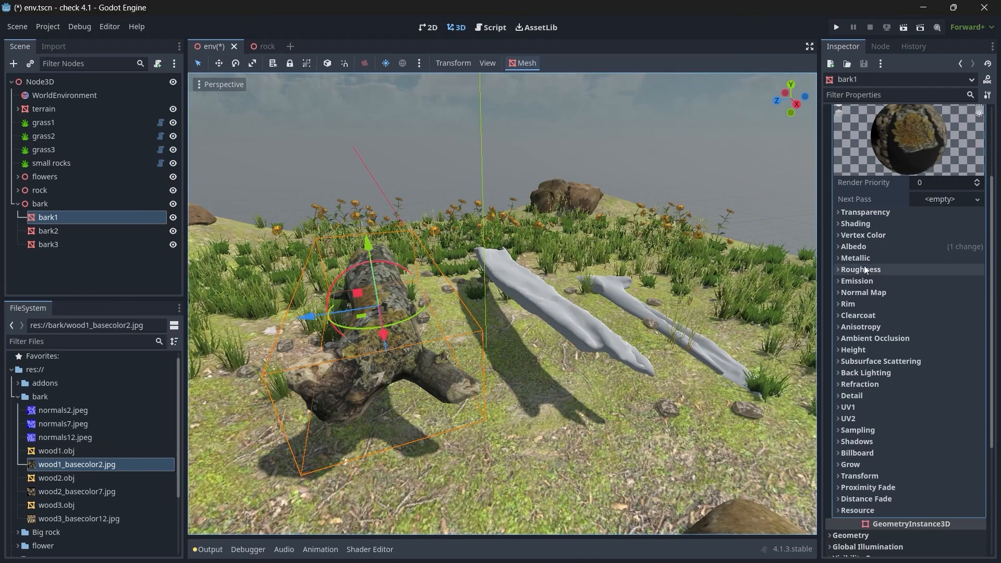
Step: Enable the normal map on bark1's material and assign normals2.jpeg as its texture
{"action": "left_click", "coordinate": [910, 293]}
{"action": "left_click", "coordinate": [916, 307]}
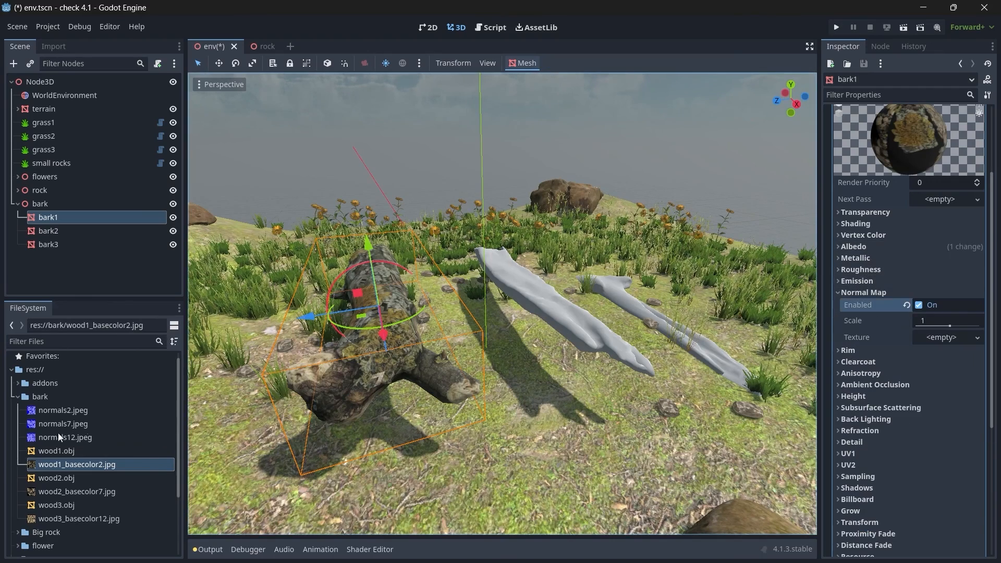
{"action": "left_click_drag", "start_coordinate": [82, 410], "coordinate": [938, 340]}
{"action": "left_click", "coordinate": [868, 292]}
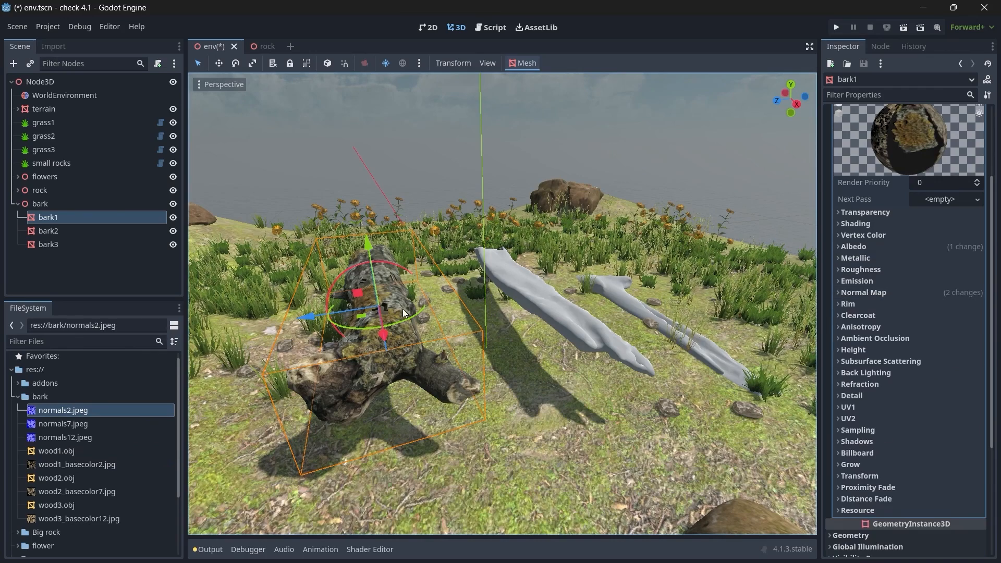
Step: Give bark2 a new StandardMaterial3D surface override and assign wood2_basecolor7.jpg as its albedo texture
{"action": "left_click", "coordinate": [45, 231]}
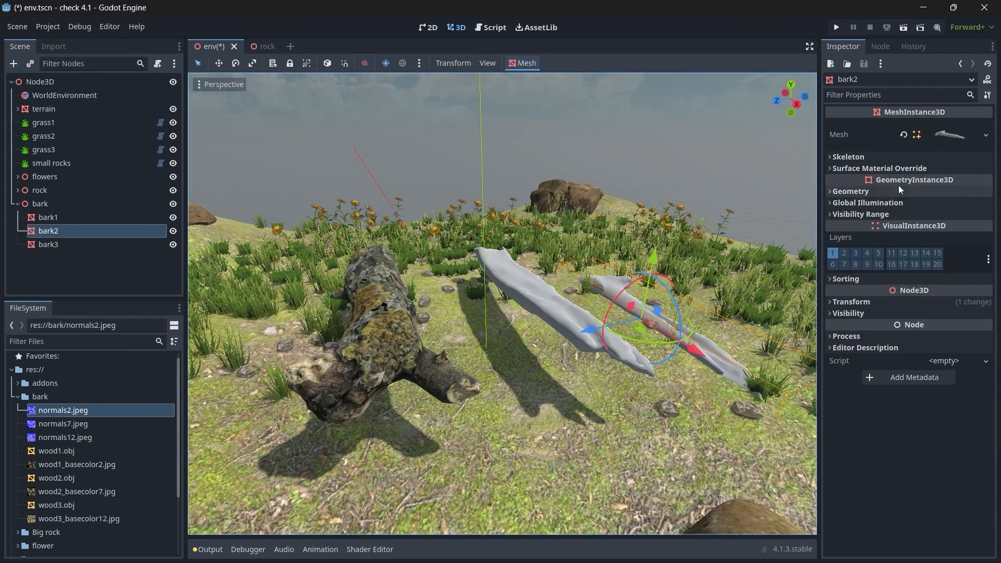
{"action": "left_click", "coordinate": [905, 169]}
{"action": "left_click", "coordinate": [947, 182]}
{"action": "left_click", "coordinate": [945, 196]}
{"action": "left_click", "coordinate": [945, 194]}
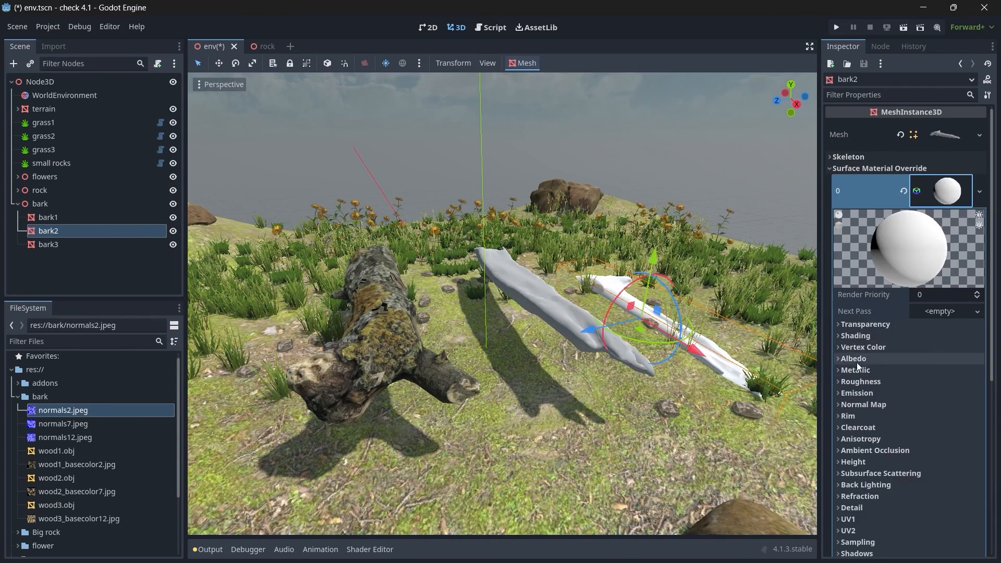
{"action": "left_click", "coordinate": [857, 363]}
{"action": "left_click_drag", "start_coordinate": [104, 492], "coordinate": [162, 486]}
{"action": "left_click_drag", "start_coordinate": [941, 394], "coordinate": [941, 388]}
{"action": "left_click", "coordinate": [853, 359]}
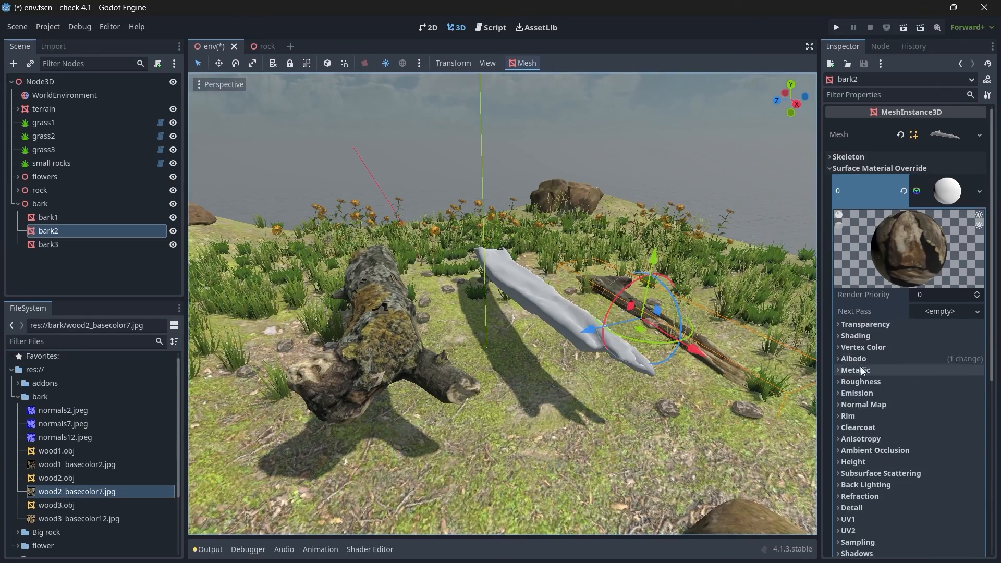
Step: Enable the normal map on bark2's material and assign normals7.jpeg as its texture
{"action": "left_click", "coordinate": [855, 404]}
{"action": "left_click", "coordinate": [924, 418]}
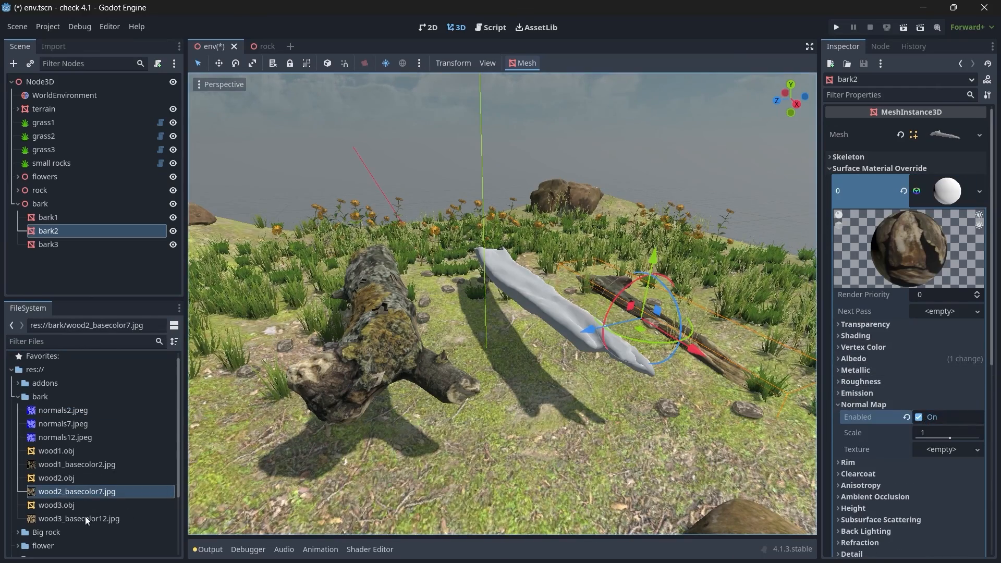
{"action": "left_click_drag", "start_coordinate": [73, 426], "coordinate": [954, 450]}
{"action": "left_click", "coordinate": [863, 404]}
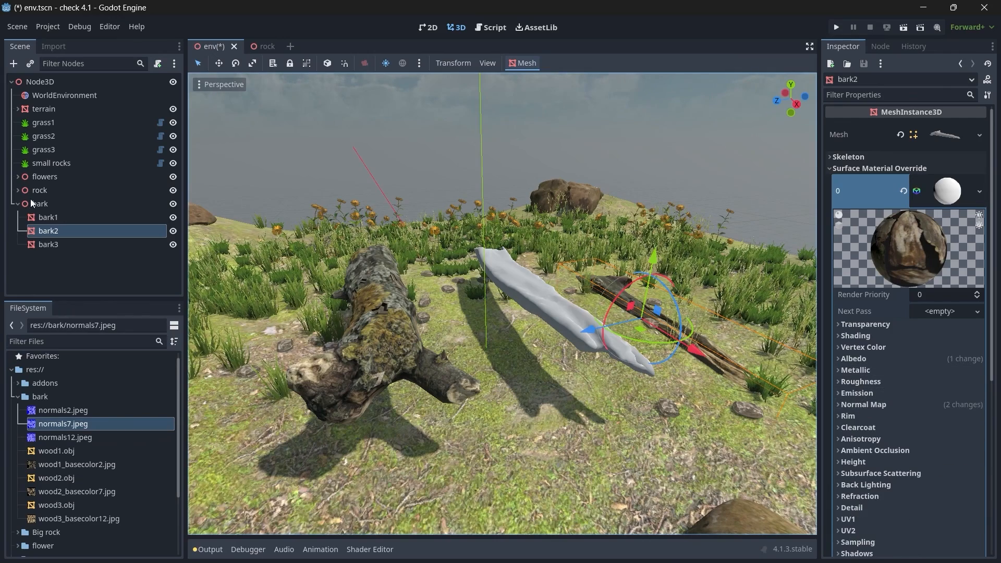
Step: Give bark3 a new StandardMaterial3D surface override and assign wood3_basecolor12.jpg as its albedo texture
{"action": "left_click", "coordinate": [49, 245]}
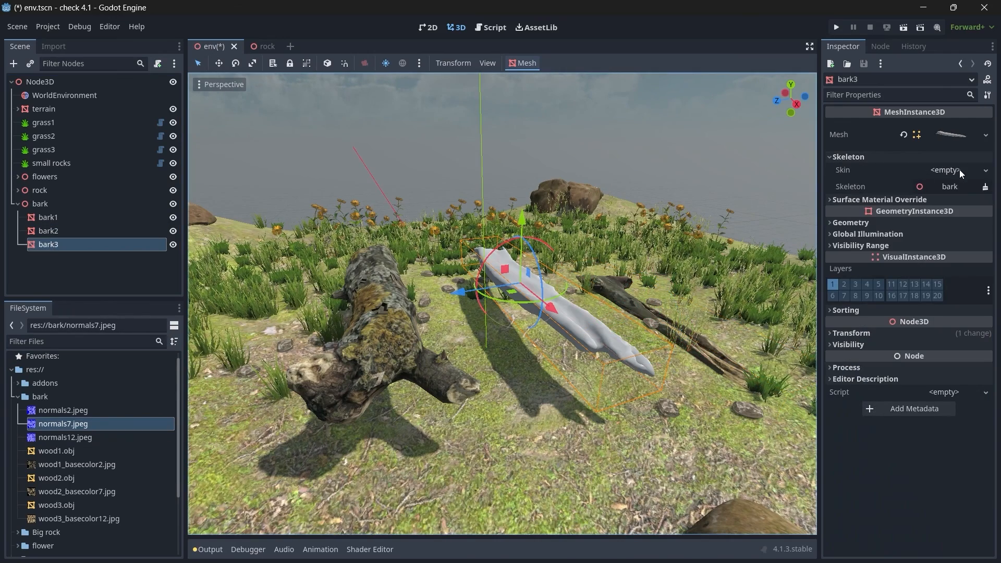
{"action": "left_click", "coordinate": [864, 200]}
{"action": "left_click", "coordinate": [943, 222]}
{"action": "left_click", "coordinate": [934, 235]}
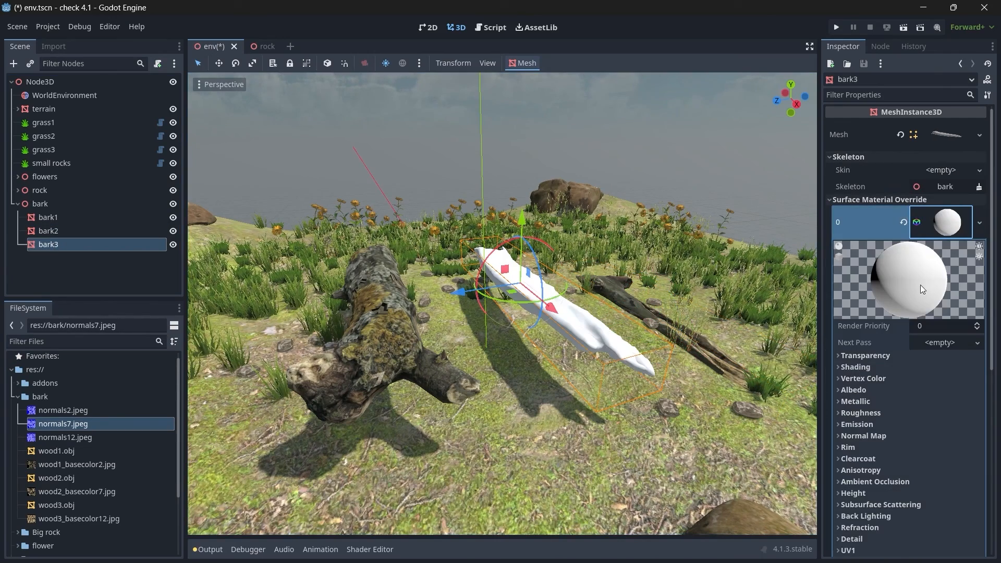
{"action": "left_click", "coordinate": [858, 388]}
{"action": "left_click_drag", "start_coordinate": [86, 519], "coordinate": [947, 420]}
Step: Enable the normal map on bark3's material and assign normals12.jpeg as its texture
{"action": "left_click", "coordinate": [917, 449]}
{"action": "scroll", "coordinate": [913, 448], "scroll_direction": "down", "scroll_amount": 2}
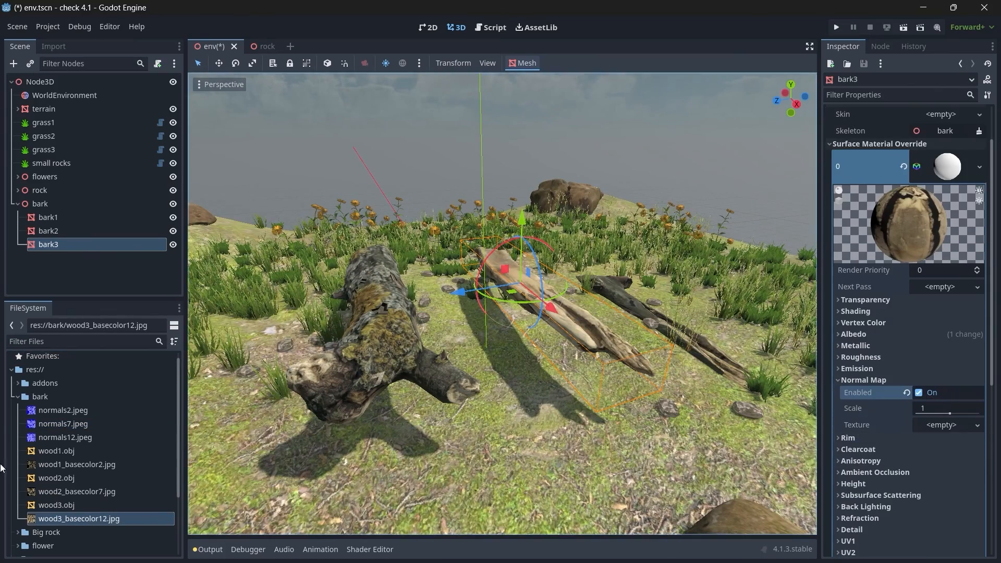
{"action": "left_click_drag", "start_coordinate": [65, 437], "coordinate": [946, 434]}
Step: Move bark1 away from the other bark pieces to the ground beside the orange flowers and rotate it about 59.4° around Y
{"action": "mouse_move", "coordinate": [590, 315]}
{"action": "right_mouse_down"}
{"action": "mouse_move", "coordinate": [600, 316]}
{"action": "mouse_move", "coordinate": [527, 307]}
{"action": "mouse_move", "coordinate": [600, 313]}
{"action": "mouse_move", "coordinate": [589, 307]}
{"action": "right_mouse_up"}
{"action": "middle_click_drag", "start_coordinate": [590, 307], "coordinate": [495, 349]}
{"action": "left_click", "coordinate": [56, 216]}
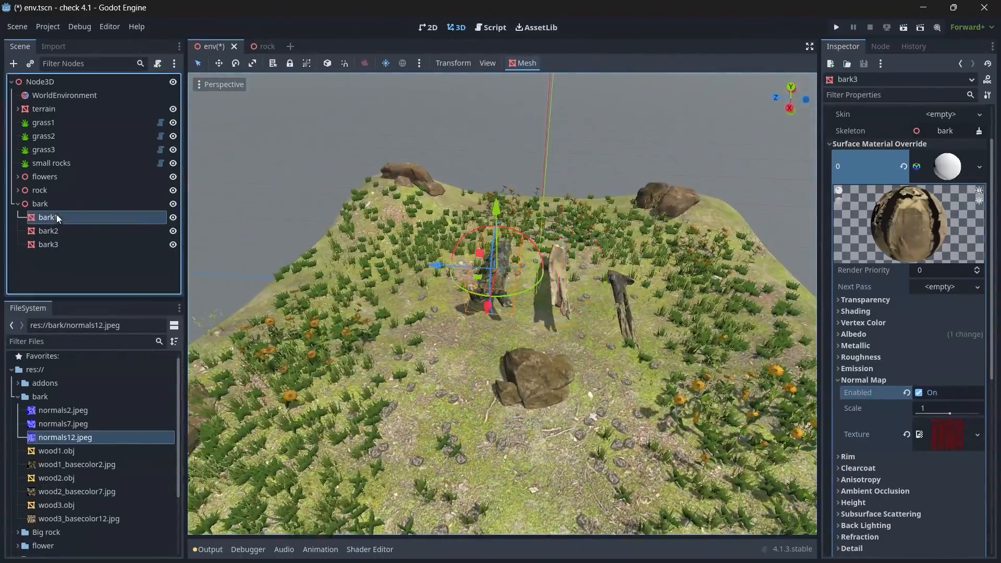
{"action": "middle_click_drag", "start_coordinate": [276, 214], "coordinate": [466, 277]}
{"action": "left_click_drag", "start_coordinate": [466, 277], "coordinate": [512, 321]}
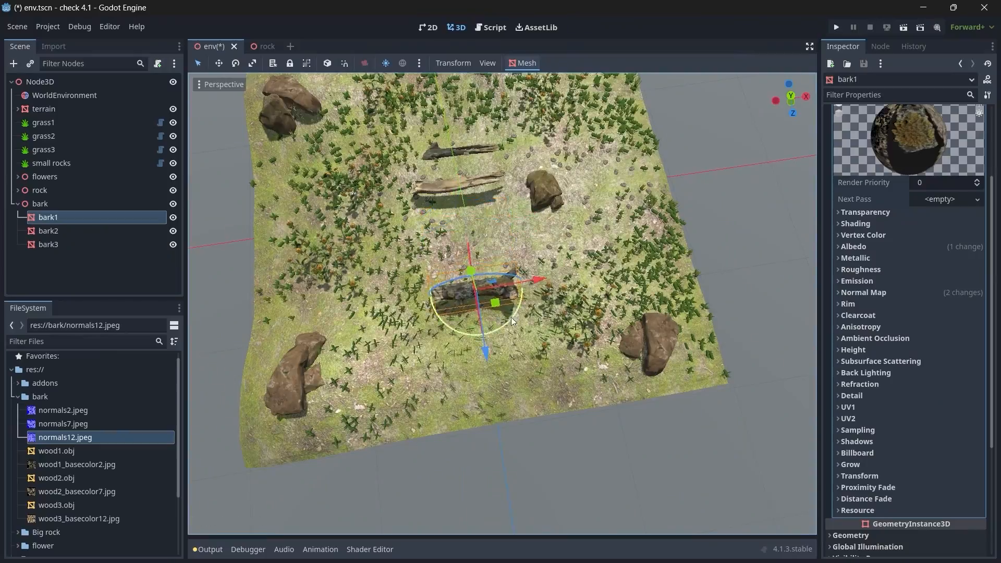
{"action": "left_click_drag", "start_coordinate": [537, 282], "coordinate": [525, 263]}
{"action": "mouse_move", "coordinate": [526, 269]}
{"action": "middle_mouse_down"}
{"action": "mouse_move", "coordinate": [417, 219]}
{"action": "mouse_move", "coordinate": [540, 270]}
{"action": "middle_mouse_up"}
{"action": "scroll", "coordinate": [417, 219], "scroll_direction": "up", "scroll_amount": 10}
{"action": "left_click_drag", "start_coordinate": [469, 251], "coordinate": [470, 235]}
{"action": "middle_click_drag", "start_coordinate": [527, 261], "coordinate": [462, 279]}
{"action": "scroll", "coordinate": [461, 279], "scroll_direction": "down", "scroll_amount": 4}
{"action": "left_click_drag", "start_coordinate": [422, 272], "coordinate": [417, 271]}
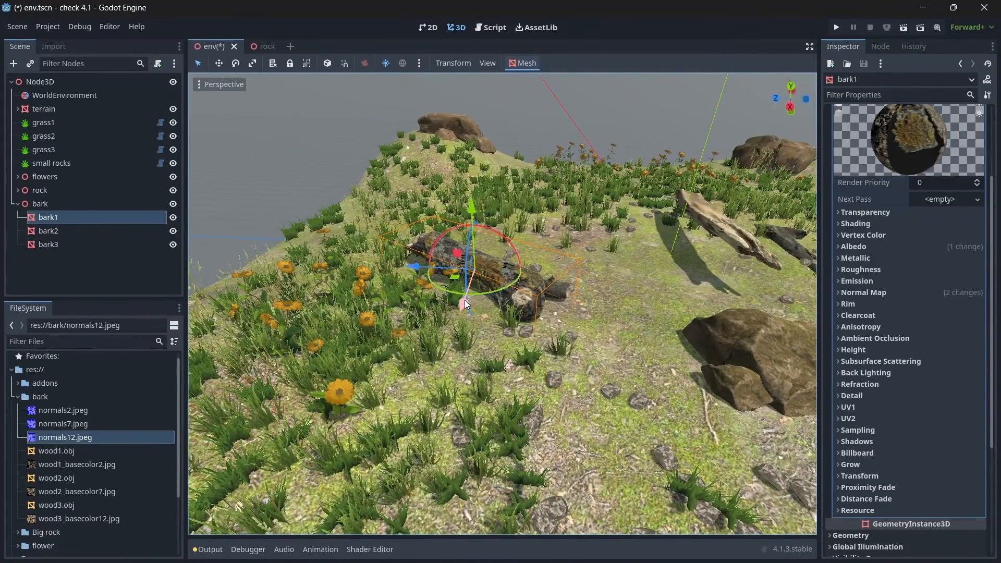
{"action": "left_click_drag", "start_coordinate": [464, 300], "coordinate": [503, 290]}
Step: Set bark1's scale to 0.8 on all axes
{"action": "scroll", "coordinate": [877, 289], "scroll_direction": "down", "scroll_amount": 5}
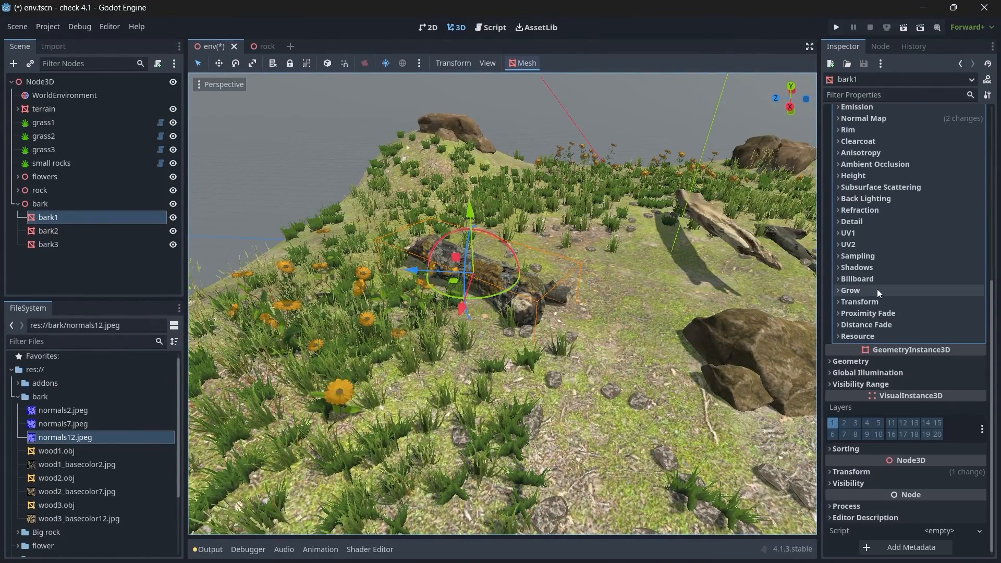
{"action": "left_click", "coordinate": [854, 471]}
{"action": "scroll", "coordinate": [871, 433], "scroll_direction": "down", "scroll_amount": 3}
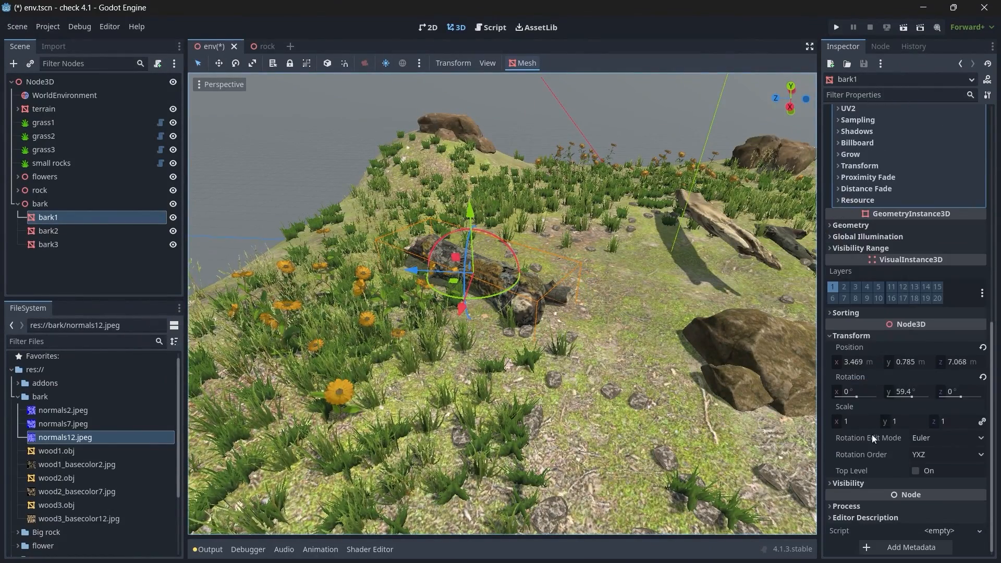
{"action": "left_click", "coordinate": [855, 422]}
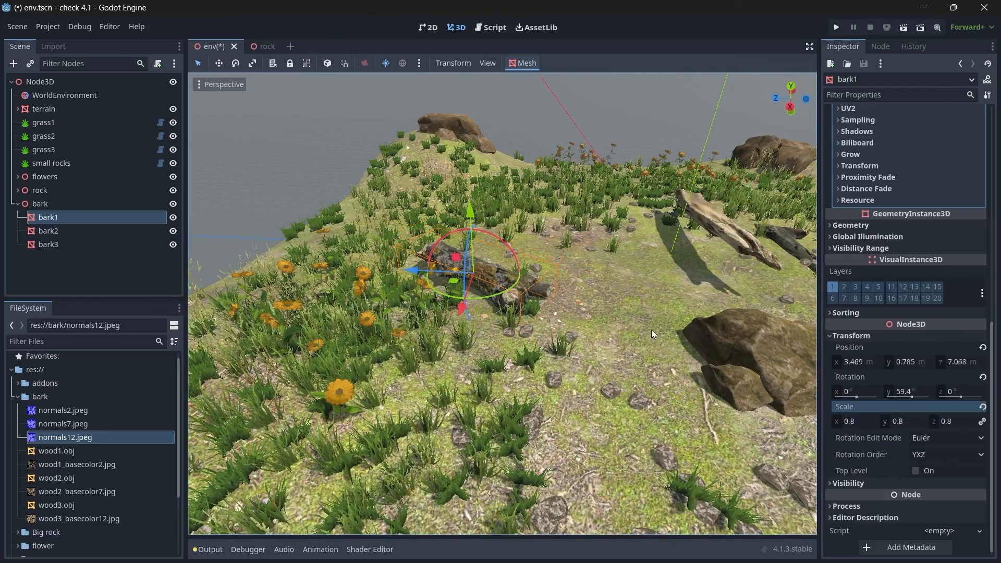
Step: Shift bark1 across the ground to about X 4.176 m and Z 6.286 m, undoing the stray transform
{"action": "mouse_move", "coordinate": [531, 308]}
{"action": "right_mouse_down"}
{"action": "mouse_move", "coordinate": [579, 286]}
{"action": "mouse_move", "coordinate": [531, 308]}
{"action": "right_mouse_up"}
{"action": "left_click_drag", "start_coordinate": [311, 265], "coordinate": [350, 267]}
{"action": "left_click_drag", "start_coordinate": [380, 293], "coordinate": [366, 306]}
{"action": "key", "text": "ctrl+z"}
{"action": "left_click_drag", "start_coordinate": [387, 218], "coordinate": [465, 324]}
{"action": "right_click", "coordinate": [464, 325]}
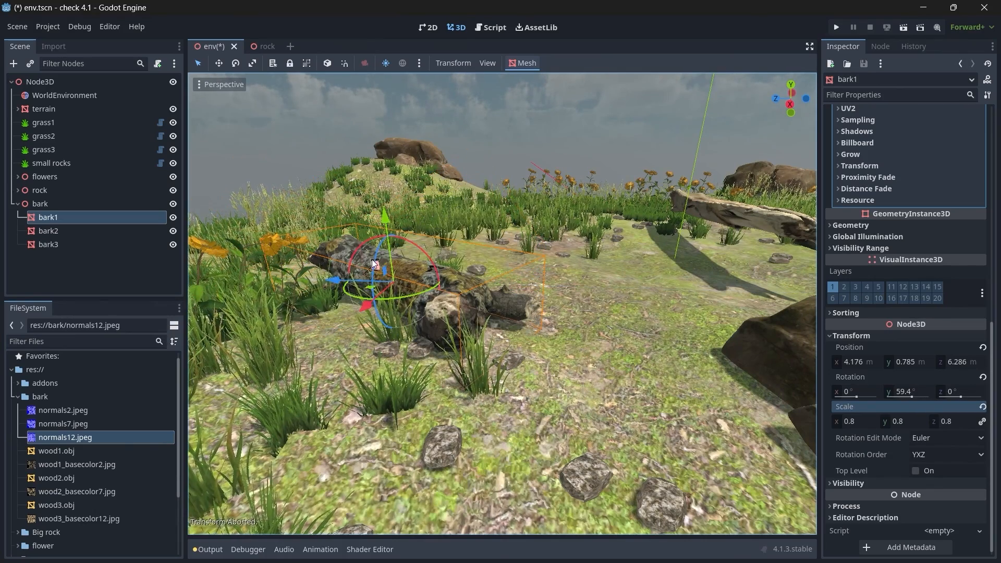
Step: Adjust bark1's rotation to X 360°, Y 56.9° and Z 0°
{"action": "left_click_drag", "start_coordinate": [911, 396], "coordinate": [970, 407]}
{"action": "left_click", "coordinate": [962, 392]}
{"action": "type", "text": "0"}
{"action": "key", "text": "Return"}
{"action": "left_click_drag", "start_coordinate": [856, 397], "coordinate": [878, 397]}
Step: Move bark1 to about X 3.989 m and Z 6.646 m, tilt it slightly and lower it into the ground
{"action": "right_click_drag", "start_coordinate": [647, 313], "coordinate": [803, 381]}
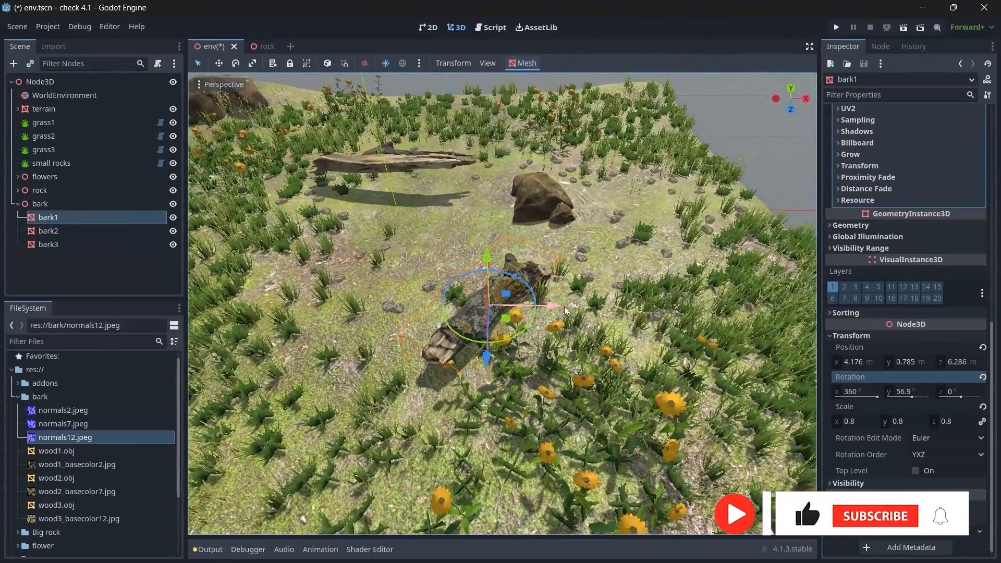
{"action": "left_click_drag", "start_coordinate": [571, 309], "coordinate": [552, 312]}
{"action": "left_click_drag", "start_coordinate": [477, 362], "coordinate": [483, 373]}
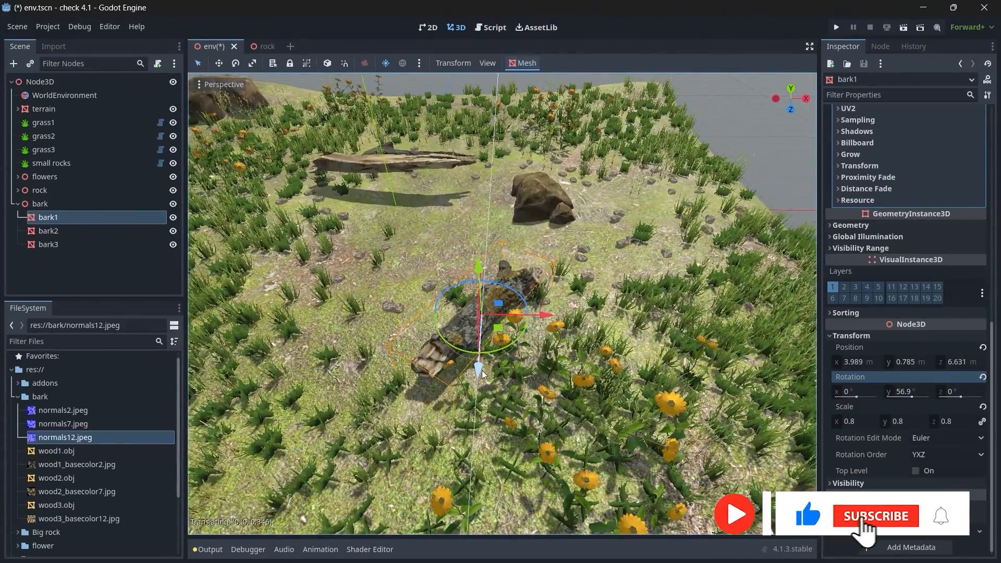
{"action": "right_click_drag", "start_coordinate": [465, 282], "coordinate": [319, 232]}
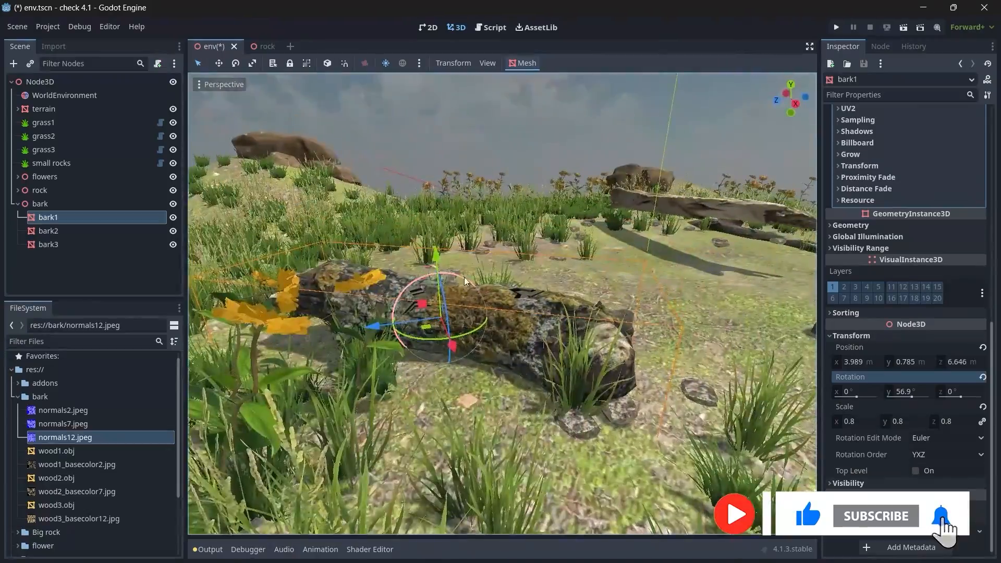
{"action": "left_click_drag", "start_coordinate": [421, 284], "coordinate": [437, 264]}
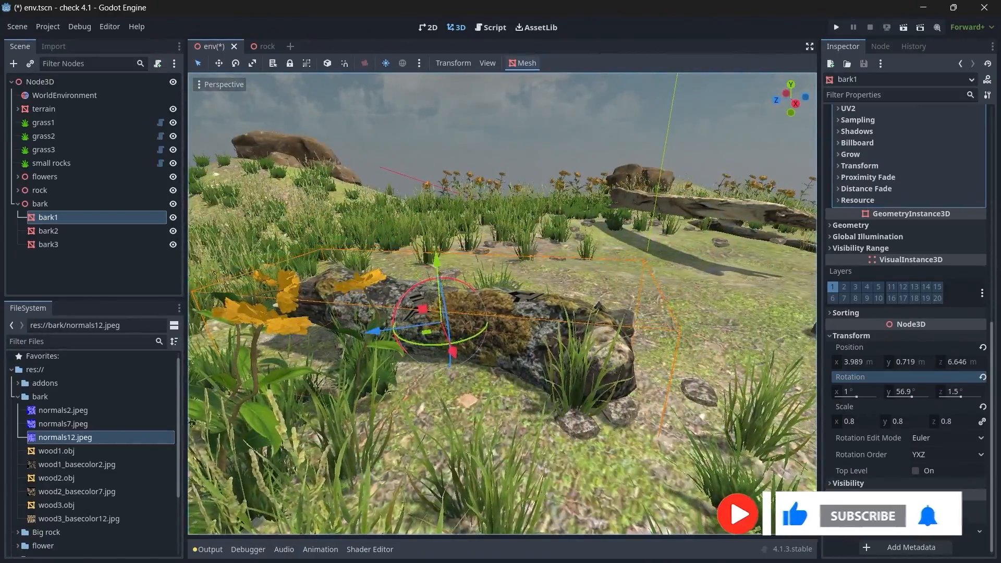
{"action": "right_click_drag", "start_coordinate": [437, 271], "coordinate": [516, 308]}
Step: Select rock3 and rock7 in the central rock cluster and shift them together across the ground
{"action": "left_click", "coordinate": [517, 308]}
{"action": "left_click", "coordinate": [473, 330], "text": "shift"}
{"action": "left_click", "coordinate": [573, 287], "text": "shift"}
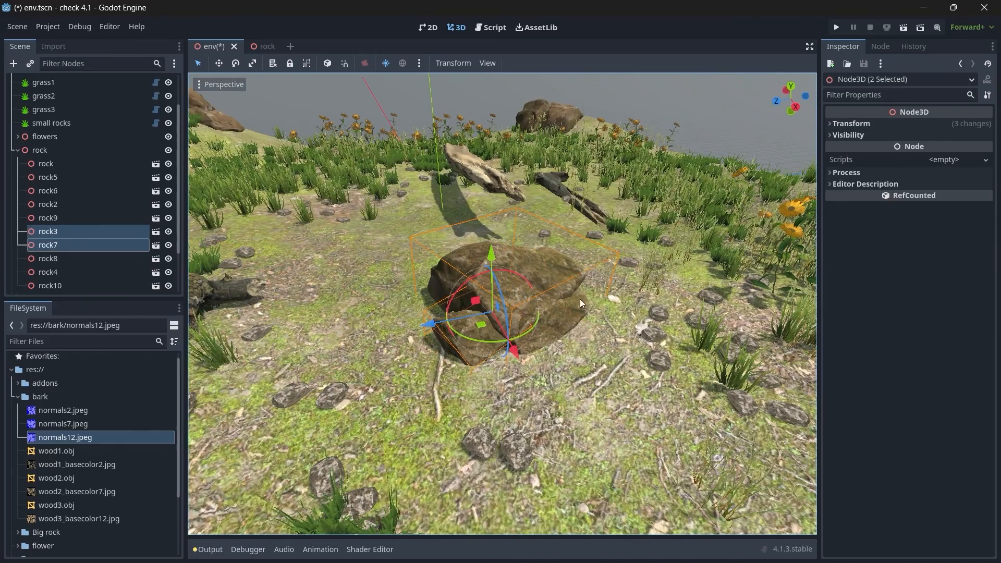
{"action": "left_click_drag", "start_coordinate": [446, 328], "coordinate": [506, 317]}
{"action": "left_click_drag", "start_coordinate": [607, 344], "coordinate": [537, 321]}
Step: Select bark2, raise it well above the ground and shift it along its Z axis
{"action": "right_click_drag", "start_coordinate": [536, 321], "coordinate": [713, 391]}
{"action": "key", "text": "w"}
{"action": "key", "text": "a"}
{"action": "key", "text": "e"}
{"action": "left_click", "coordinate": [452, 334]}
{"action": "key", "text": "d"}
{"action": "right_click_drag", "start_coordinate": [452, 335], "coordinate": [161, 331]}
{"action": "key", "text": "w"}
{"action": "key", "text": "s"}
{"action": "key", "text": "d"}
{"action": "right_click_drag", "start_coordinate": [440, 363], "coordinate": [309, 360]}
{"action": "key", "text": "w"}
{"action": "left_click", "coordinate": [454, 386]}
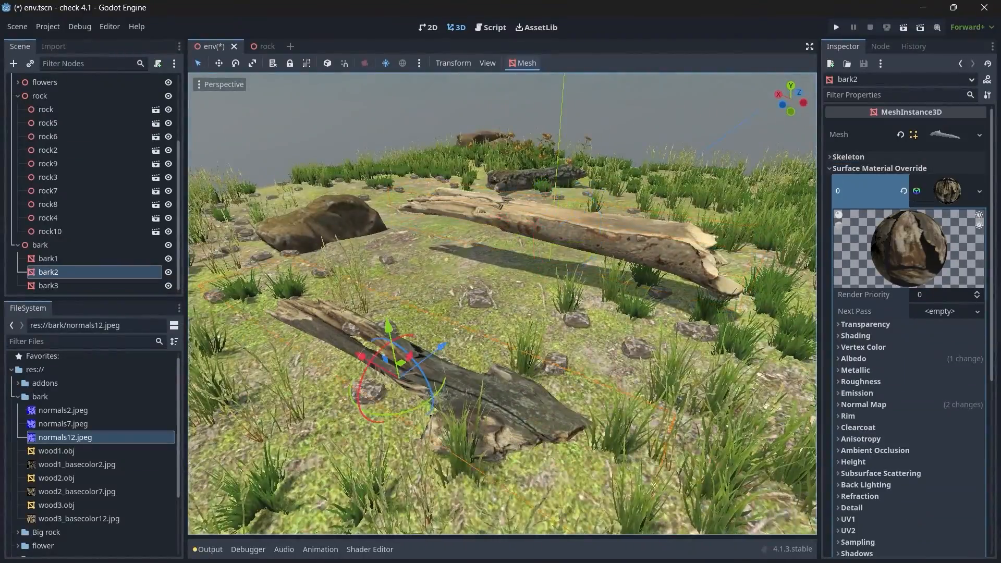
{"action": "key", "text": "s"}
{"action": "right_click_drag", "start_coordinate": [455, 386], "coordinate": [659, 348]}
{"action": "left_click_drag", "start_coordinate": [580, 311], "coordinate": [583, 268]}
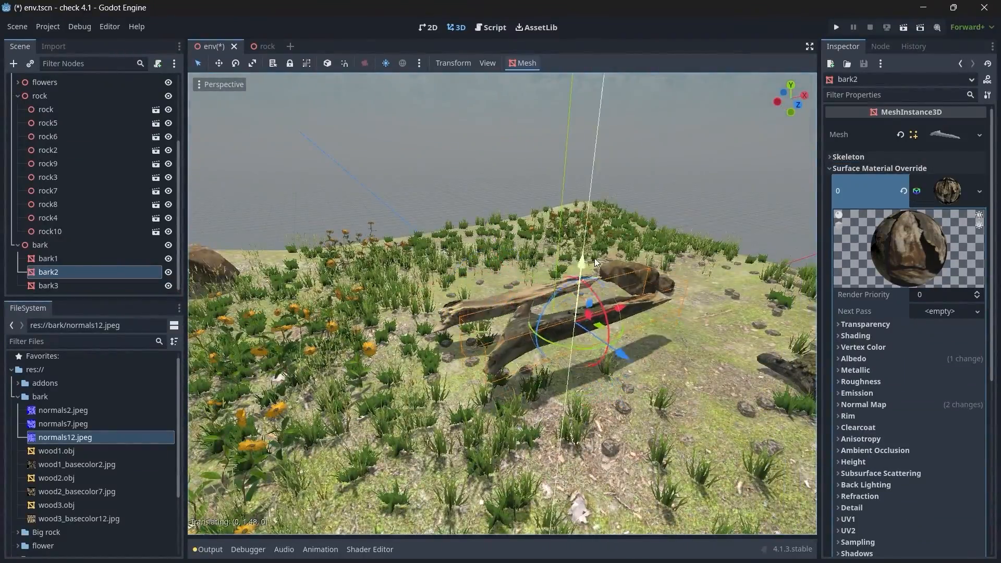
{"action": "left_click_drag", "start_coordinate": [620, 360], "coordinate": [681, 409]}
Step: Position bark2 beside the central rocks and tilt it steeply so it leans against them
{"action": "key", "text": "d"}
{"action": "right_click_drag", "start_coordinate": [680, 409], "coordinate": [444, 428]}
{"action": "key", "text": "w"}
{"action": "key", "text": "d"}
{"action": "key", "text": "s"}
{"action": "left_click_drag", "start_coordinate": [440, 254], "coordinate": [457, 292]}
{"action": "right_click_drag", "start_coordinate": [457, 292], "coordinate": [555, 157]}
{"action": "key", "text": "w"}
{"action": "key", "text": "s"}
Step: Scale bark2 down uniformly to 0.585
{"action": "scroll", "coordinate": [861, 411], "scroll_direction": "down", "scroll_amount": 3}
{"action": "scroll", "coordinate": [859, 409], "scroll_direction": "down", "scroll_amount": 3}
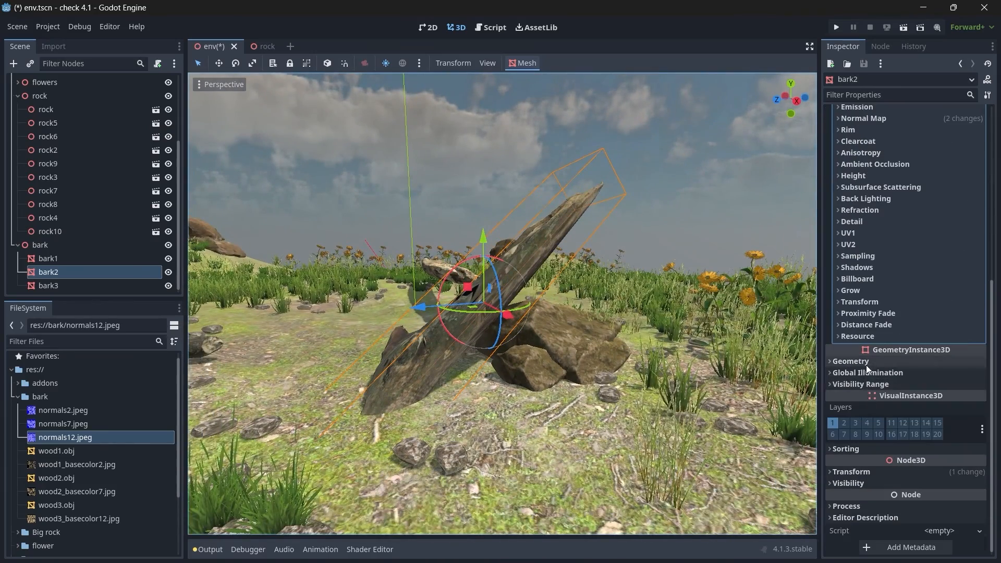
{"action": "scroll", "coordinate": [858, 481], "scroll_direction": "down", "scroll_amount": 3}
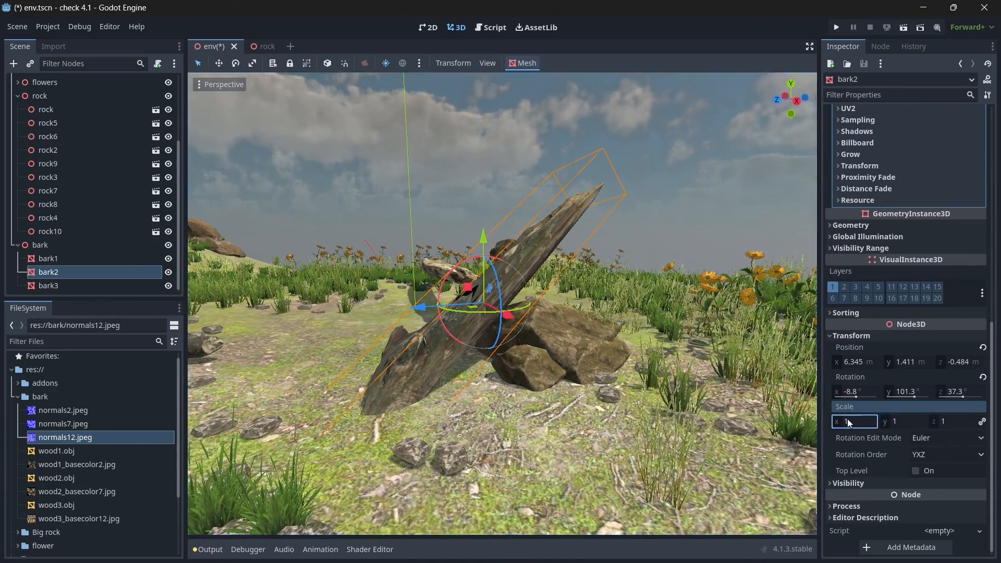
{"action": "left_click_drag", "start_coordinate": [847, 421], "coordinate": [829, 421]}
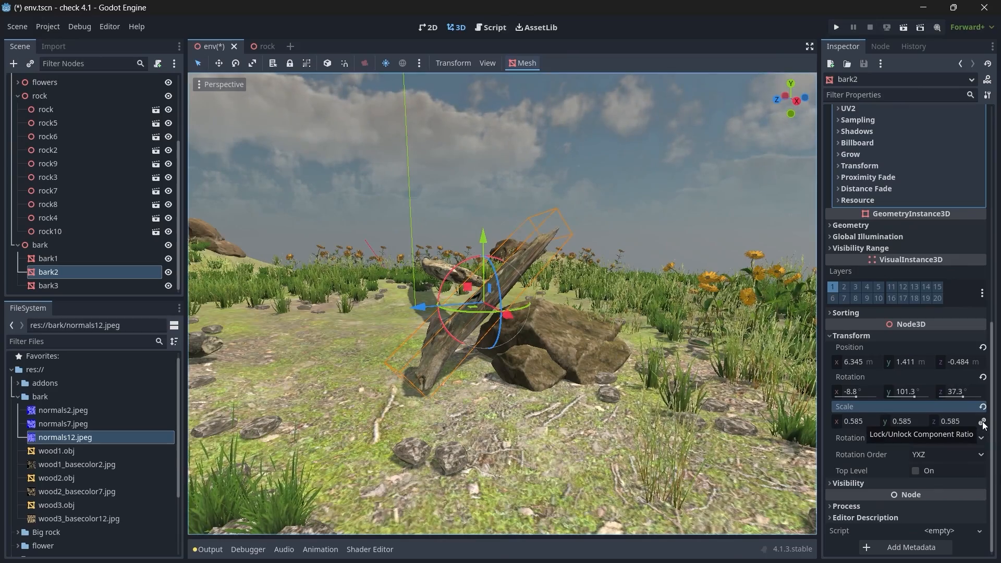
Step: Move bark2 closer to the central rocks, at about X 6.87 m, Y 1.358 m and Z -0.567 m
{"action": "left_click_drag", "start_coordinate": [518, 317], "coordinate": [528, 323]}
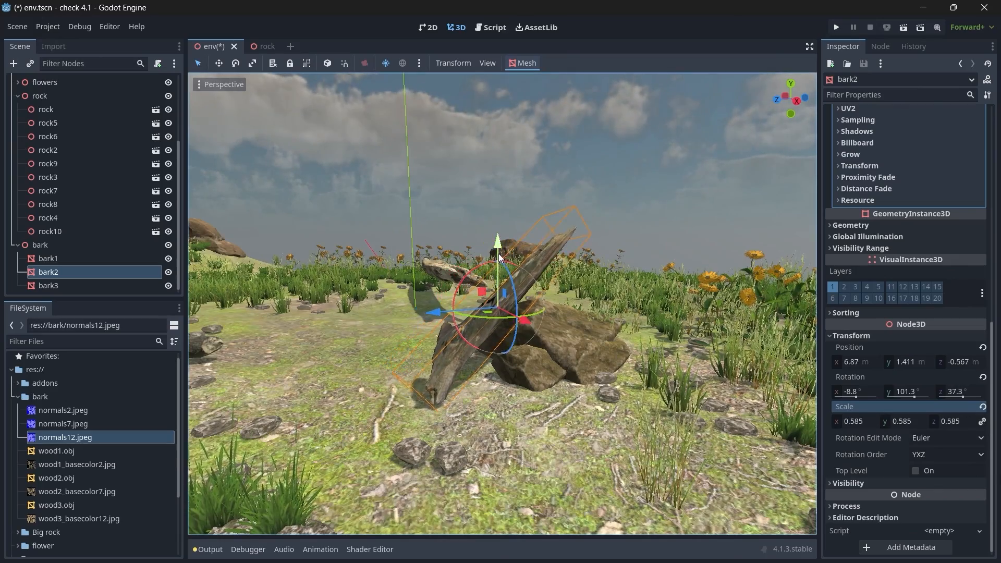
{"action": "left_click_drag", "start_coordinate": [498, 254], "coordinate": [502, 256]}
{"action": "key", "text": "w"}
{"action": "key", "text": "a"}
{"action": "right_click_drag", "start_coordinate": [501, 256], "coordinate": [616, 281]}
{"action": "key", "text": "s"}
{"action": "right_click_drag", "start_coordinate": [505, 277], "coordinate": [438, 277]}
{"action": "key", "text": "d"}
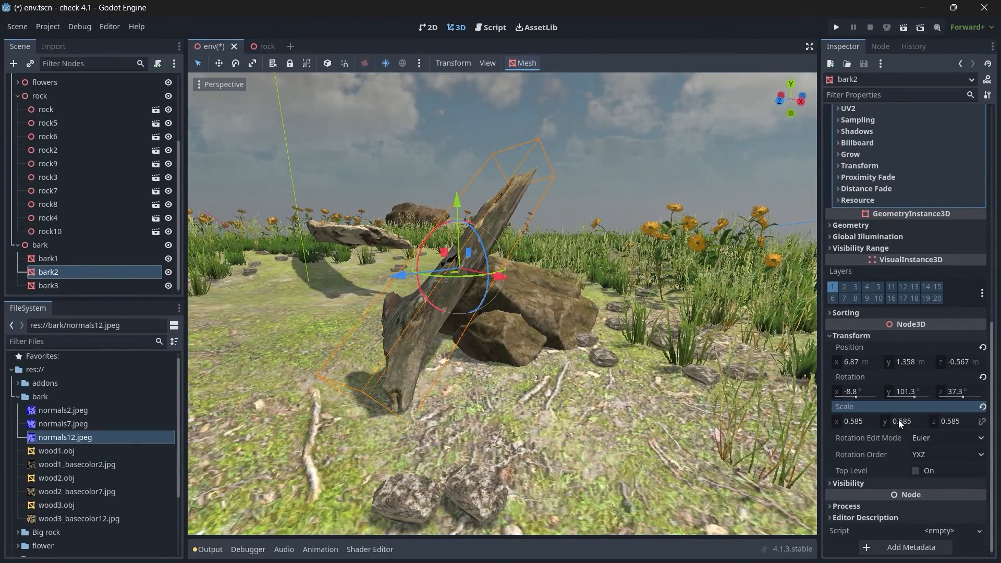
Step: Rescale bark2 to X 0.51, Y 0.676 and Z 0.676, and rotate it across the central rocks
{"action": "left_click_drag", "start_coordinate": [899, 420], "coordinate": [965, 421]}
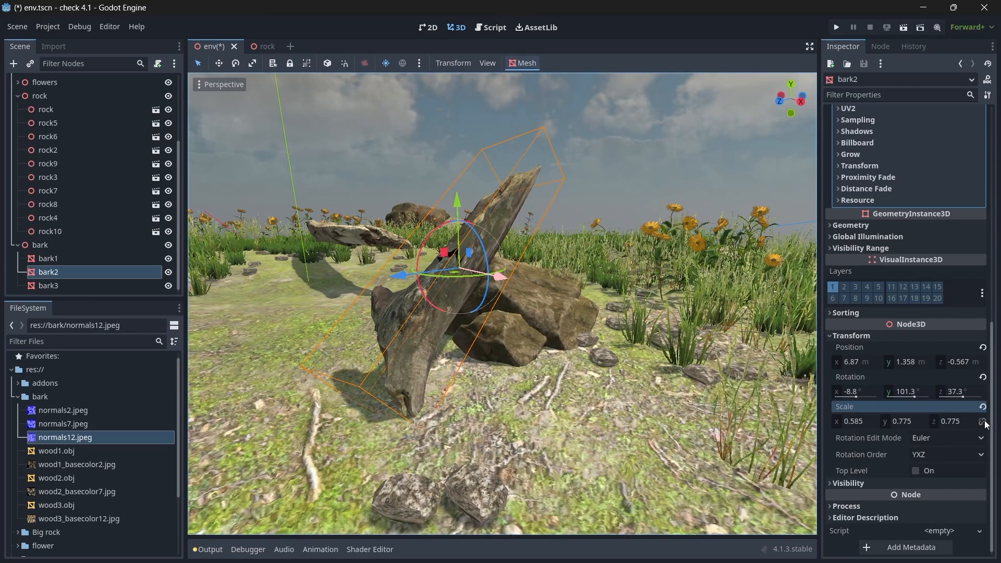
{"action": "left_click_drag", "start_coordinate": [855, 422], "coordinate": [837, 422]}
{"action": "right_click_drag", "start_coordinate": [792, 383], "coordinate": [730, 371]}
{"action": "key", "text": "d"}
{"action": "left_click_drag", "start_coordinate": [483, 238], "coordinate": [477, 312]}
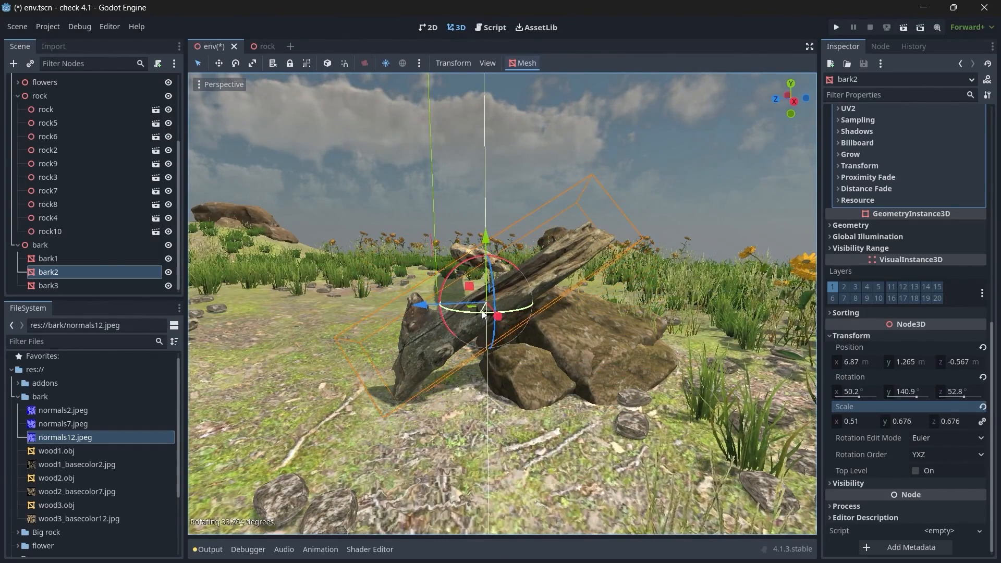
{"action": "left_click_drag", "start_coordinate": [485, 243], "coordinate": [517, 276]}
Step: Rotate bark2 to about 22.5°, 114.9° and 25°, and lower it to about Y 0.8 m against the central rocks
{"action": "left_click", "coordinate": [467, 226]}
{"action": "key", "text": "a"}
{"action": "right_click_drag", "start_coordinate": [468, 226], "coordinate": [443, 234]}
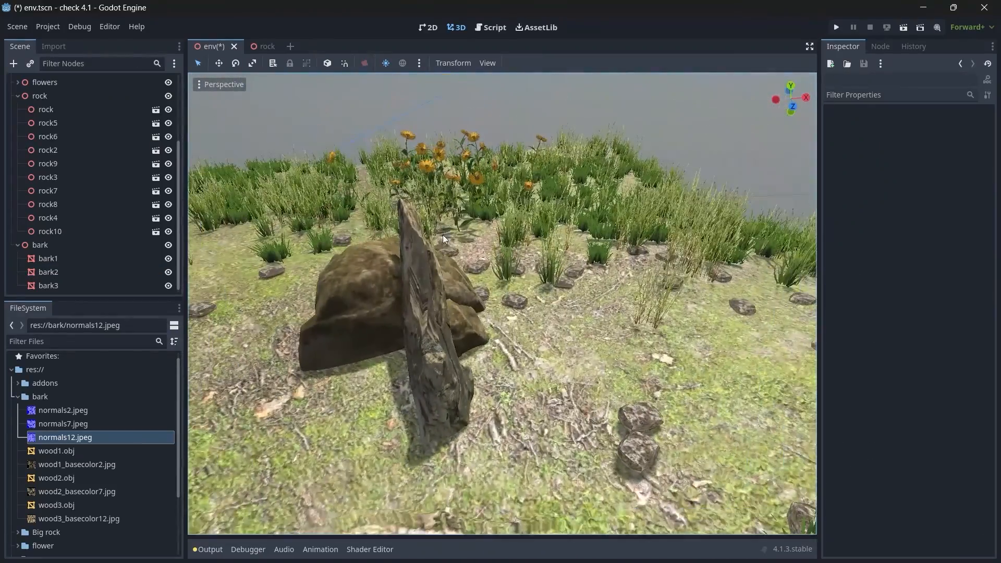
{"action": "left_click", "coordinate": [408, 277]}
{"action": "left_click_drag", "start_coordinate": [393, 295], "coordinate": [382, 292]}
{"action": "left_click_drag", "start_coordinate": [453, 333], "coordinate": [444, 339]}
{"action": "left_click_drag", "start_coordinate": [385, 293], "coordinate": [379, 301]}
{"action": "left_click_drag", "start_coordinate": [493, 310], "coordinate": [505, 307]}
{"action": "left_click_drag", "start_coordinate": [418, 259], "coordinate": [418, 268]}
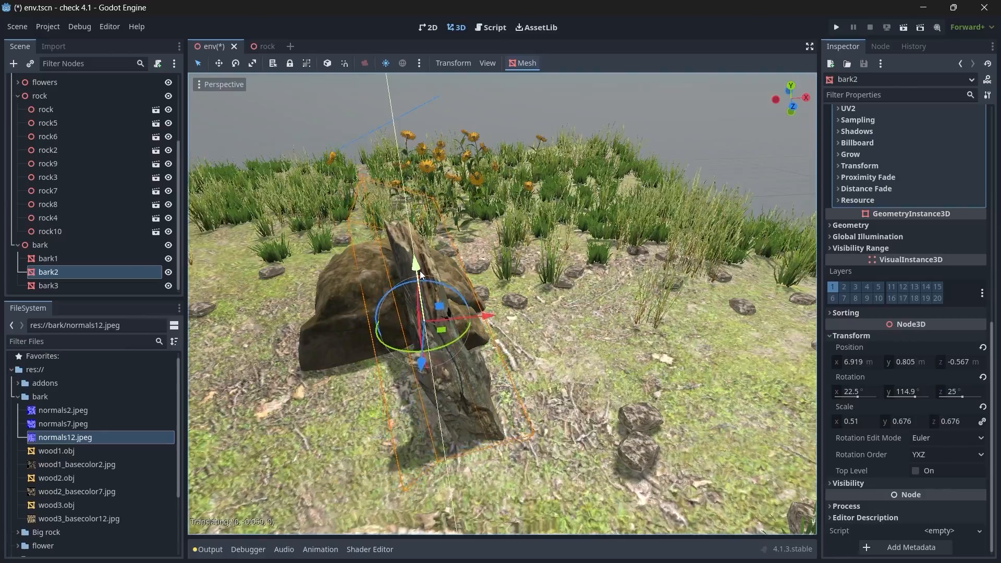
Step: Select bark3 and move it in front of the central rocks, at about X 6.772 m and Z 0.668 m
{"action": "left_click", "coordinate": [458, 130]}
{"action": "right_click_drag", "start_coordinate": [458, 131], "coordinate": [428, 125]}
{"action": "key", "text": "s"}
{"action": "mouse_move", "coordinate": [600, 200]}
{"action": "right_mouse_down"}
{"action": "mouse_move", "coordinate": [568, 203]}
{"action": "mouse_move", "coordinate": [595, 219]}
{"action": "mouse_move", "coordinate": [599, 200]}
{"action": "right_mouse_up"}
{"action": "left_click", "coordinate": [538, 350]}
{"action": "key", "text": "d"}
{"action": "key", "text": "s"}
{"action": "mouse_move", "coordinate": [538, 350]}
{"action": "right_mouse_down"}
{"action": "mouse_move", "coordinate": [504, 349]}
{"action": "mouse_move", "coordinate": [523, 355]}
{"action": "right_mouse_up"}
{"action": "key", "text": "w"}
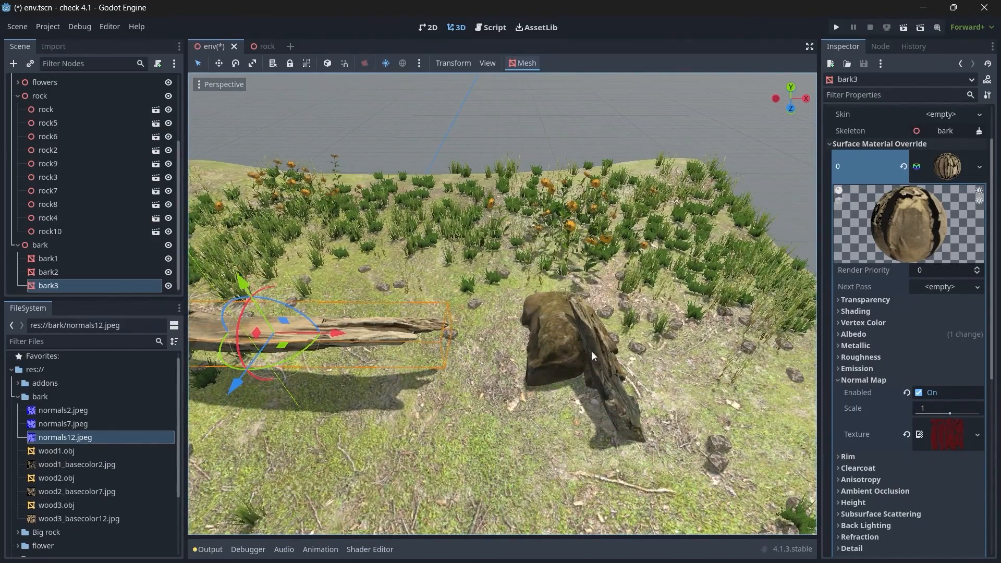
{"action": "left_click_drag", "start_coordinate": [350, 334], "coordinate": [606, 358]}
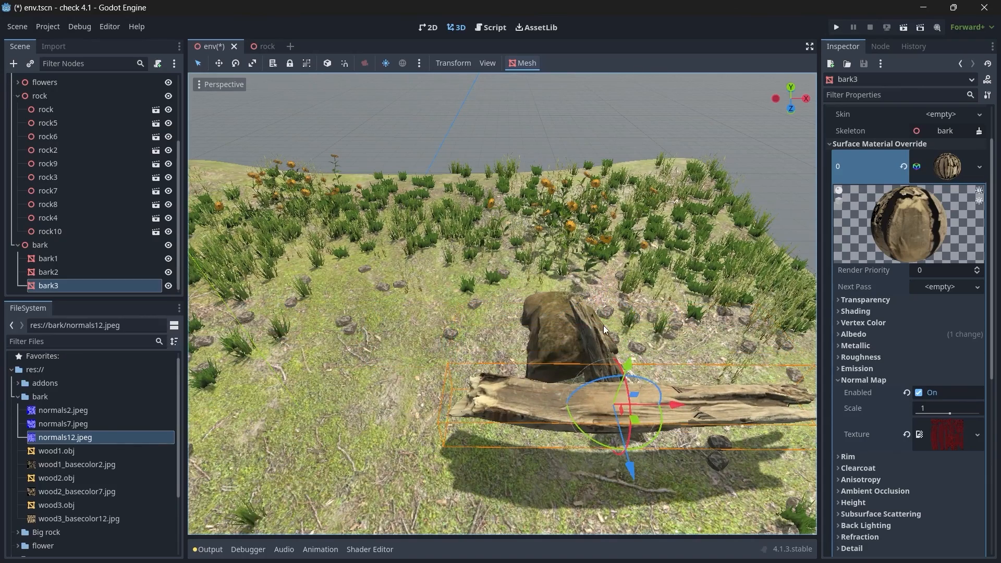
{"action": "left_click", "coordinate": [600, 342]}
{"action": "left_click", "coordinate": [687, 419]}
Step: Shrink bark3 to a scale of about X 0.28, Y 0.44 and Z 0.4
{"action": "key", "text": "w"}
{"action": "right_click_drag", "start_coordinate": [652, 436], "coordinate": [719, 399]}
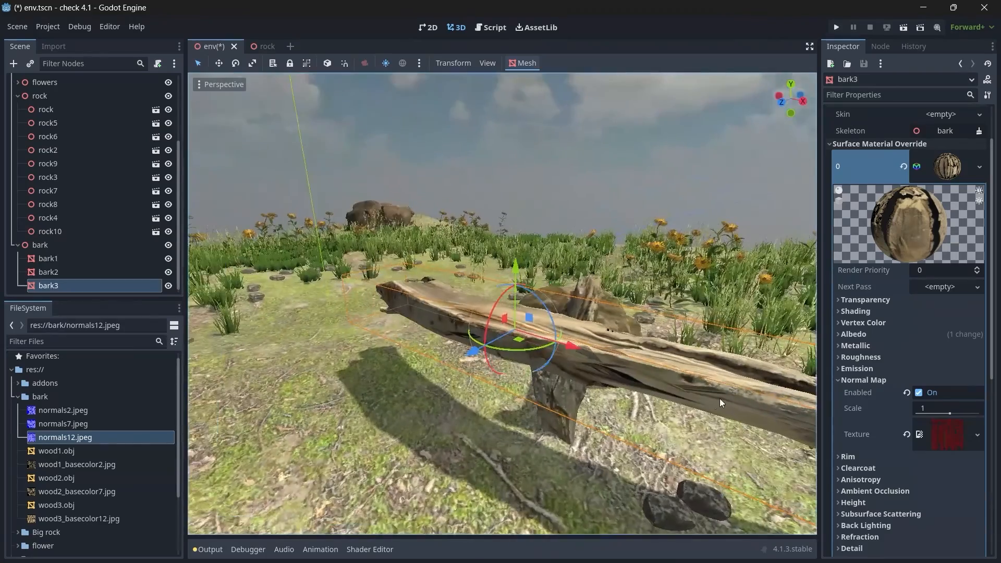
{"action": "scroll", "coordinate": [899, 427], "scroll_direction": "down", "scroll_amount": 6}
{"action": "left_click", "coordinate": [859, 472]}
{"action": "scroll", "coordinate": [865, 483], "scroll_direction": "down", "scroll_amount": 5}
{"action": "left_click_drag", "start_coordinate": [855, 421], "coordinate": [480, 421]}
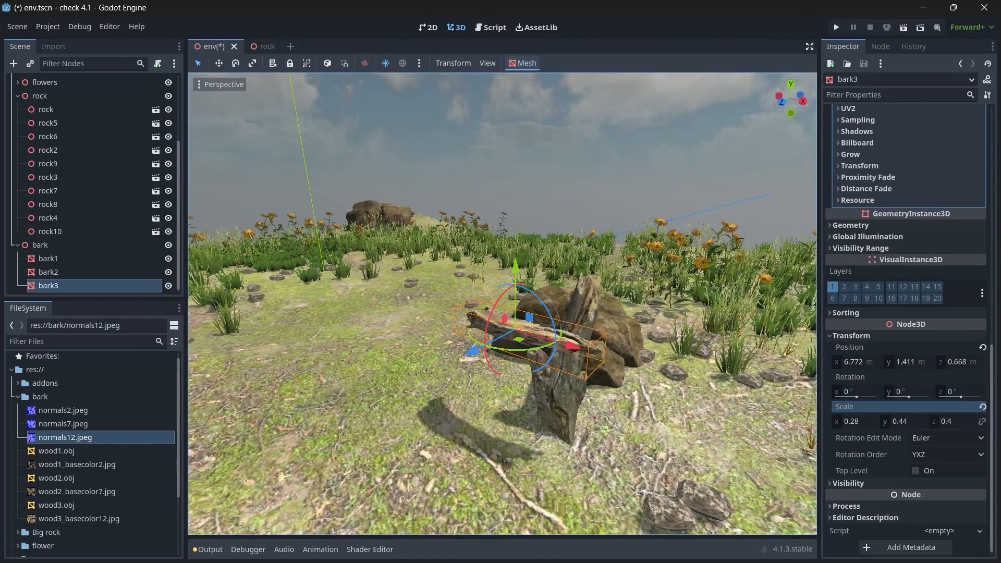
Step: Turn bark3 about 75° around Y and lay it on the ground beside bark2, at about X 8.05 m and Y 0.21 m
{"action": "left_click_drag", "start_coordinate": [490, 346], "coordinate": [567, 355]}
{"action": "left_click_drag", "start_coordinate": [520, 272], "coordinate": [541, 348]}
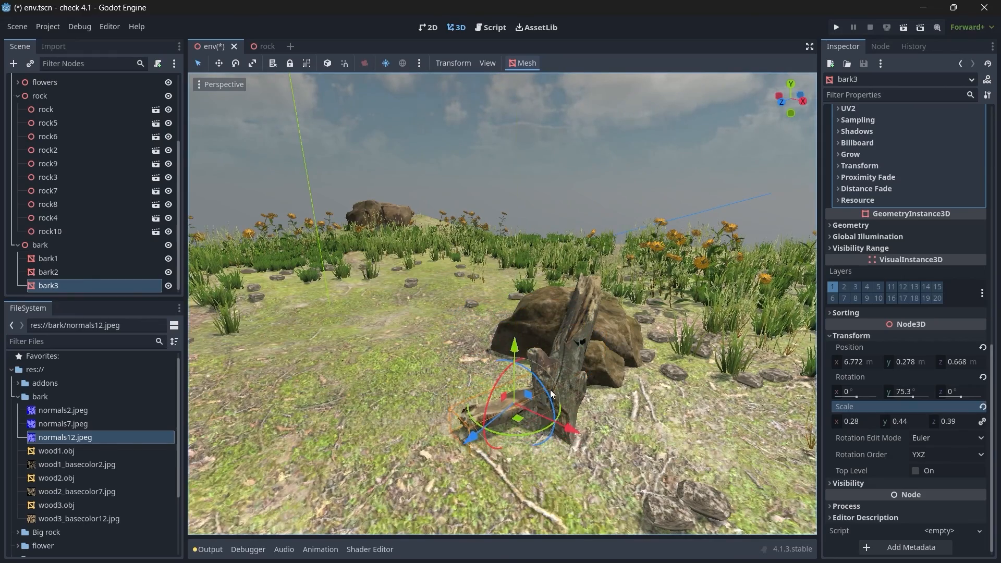
{"action": "left_click_drag", "start_coordinate": [586, 441], "coordinate": [670, 477]}
{"action": "left_click_drag", "start_coordinate": [604, 387], "coordinate": [621, 423]}
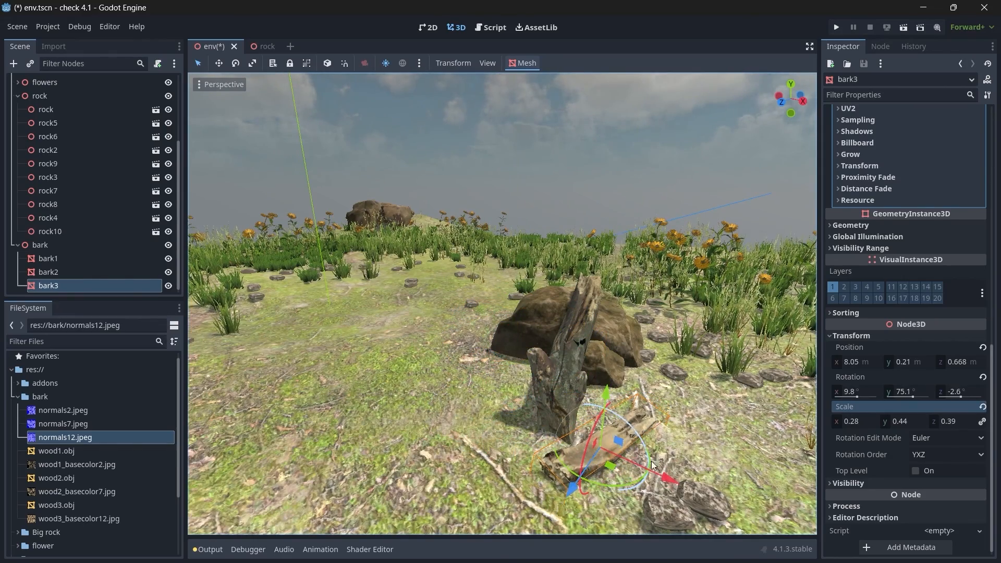
Step: Duplicate bark3, rotate the copy and place it on the ground beside the original
{"action": "key", "text": "ctrl+d"}
{"action": "left_click_drag", "start_coordinate": [669, 475], "coordinate": [724, 503]}
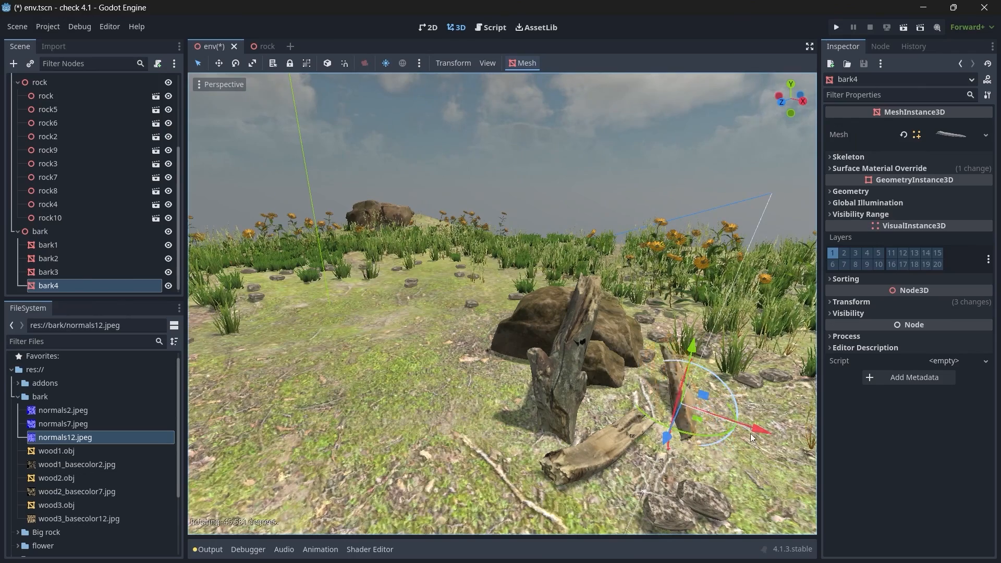
{"action": "left_click_drag", "start_coordinate": [656, 423], "coordinate": [696, 434]}
{"action": "middle_click_drag", "start_coordinate": [696, 433], "coordinate": [526, 444]}
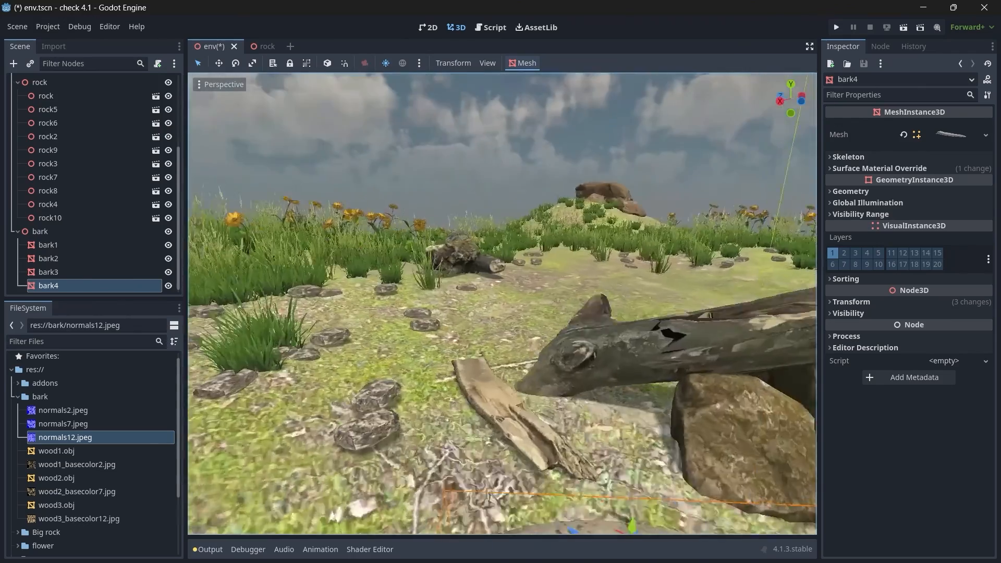
{"action": "middle_click_drag", "start_coordinate": [579, 469], "coordinate": [575, 399], "text": "shift"}
{"action": "left_click_drag", "start_coordinate": [575, 399], "coordinate": [605, 433]}
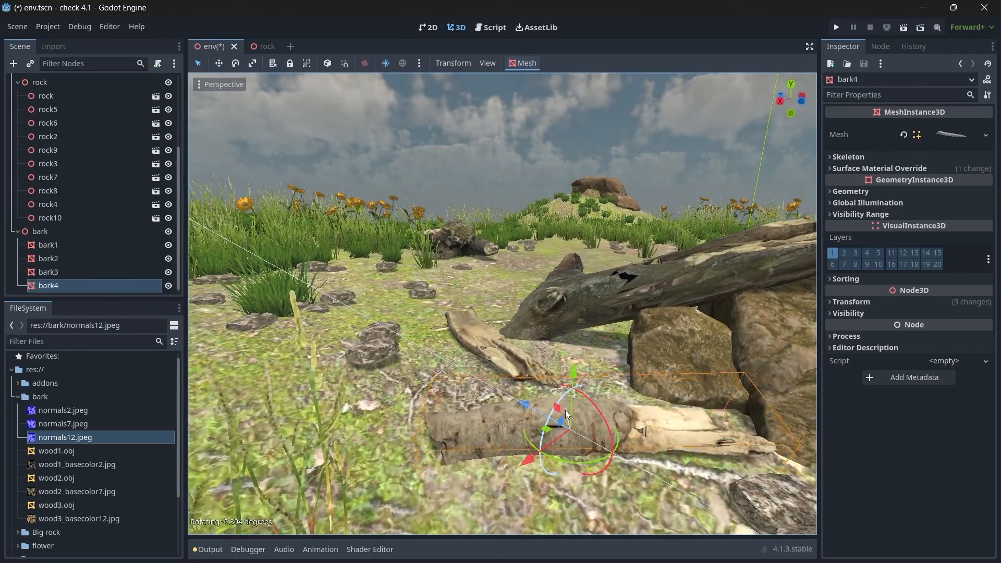
Step: Scale bark4 to 0.195, 0.306 and 0.272, and rest it against the end of bark3 at about X 8.641 m, Z 0.114 m
{"action": "left_click", "coordinate": [850, 302]}
{"action": "left_click_drag", "start_coordinate": [577, 373], "coordinate": [578, 350]}
{"action": "left_click_drag", "start_coordinate": [530, 383], "coordinate": [445, 337]}
{"action": "middle_click_drag", "start_coordinate": [446, 336], "coordinate": [647, 344]}
{"action": "left_click_drag", "start_coordinate": [572, 282], "coordinate": [595, 284]}
{"action": "left_click_drag", "start_coordinate": [605, 205], "coordinate": [606, 236]}
{"action": "left_click_drag", "start_coordinate": [555, 316], "coordinate": [518, 333]}
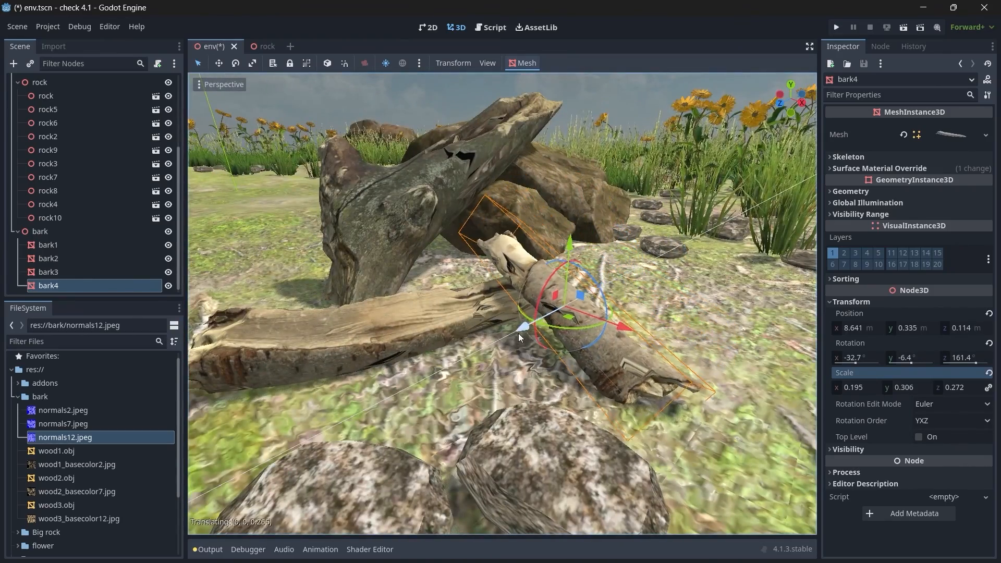
{"action": "left_click_drag", "start_coordinate": [569, 246], "coordinate": [568, 258]}
Step: Duplicate bark4, rotate the copy and move it to the opposite side of bark2
{"action": "key", "text": "ctrl+d"}
{"action": "left_click_drag", "start_coordinate": [622, 337], "coordinate": [537, 305]}
{"action": "middle_click_drag", "start_coordinate": [537, 305], "coordinate": [631, 347]}
{"action": "scroll", "coordinate": [631, 347], "scroll_direction": "down", "scroll_amount": 4}
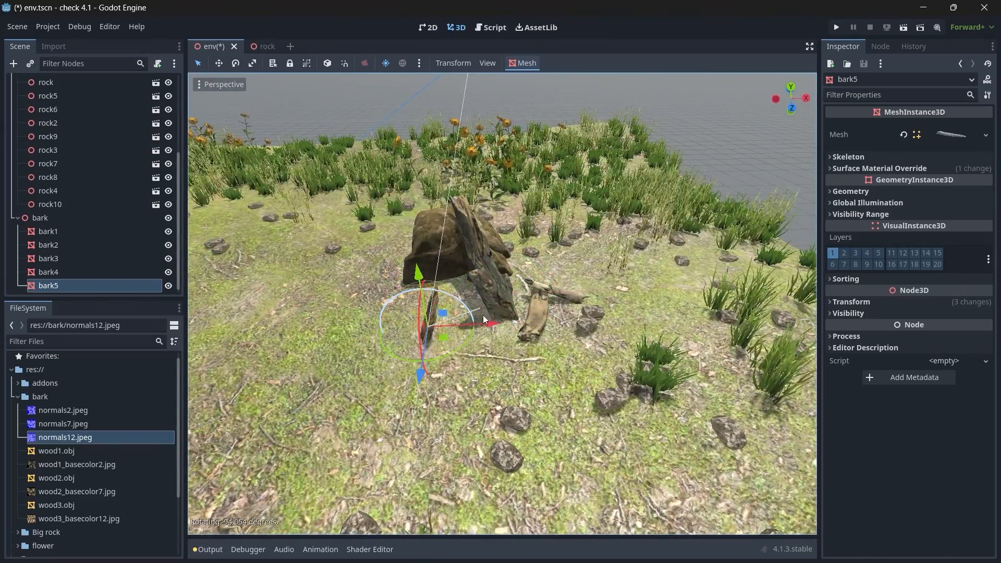
{"action": "middle_click_drag", "start_coordinate": [425, 368], "coordinate": [459, 347]}
{"action": "scroll", "coordinate": [459, 348], "scroll_direction": "up", "scroll_amount": 8}
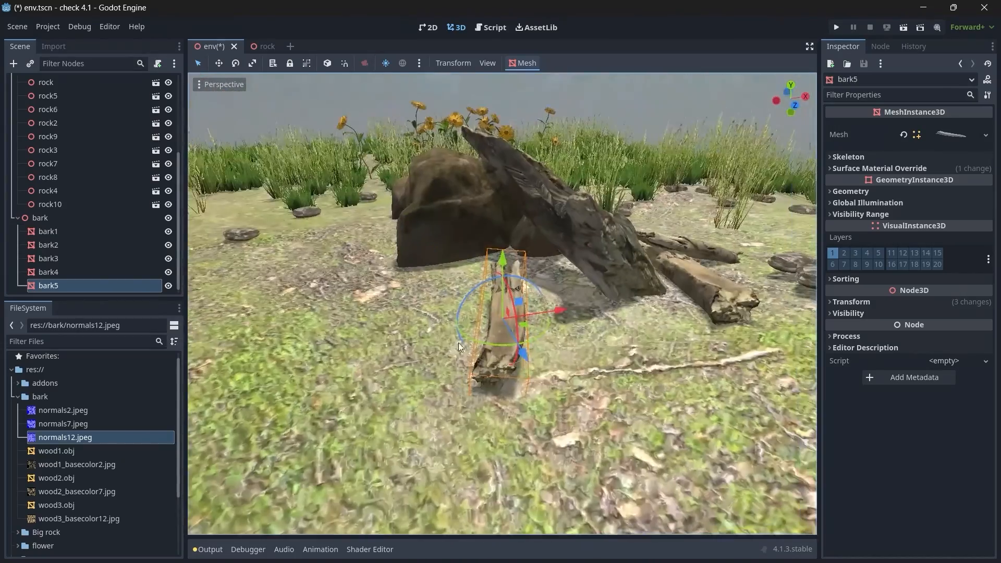
Step: Scale bark5 to 0.27, 0.424 and 0.377, and lower and rotate it onto the ground at about X 6.094 m, Z 1.011 m
{"action": "left_click", "coordinate": [851, 302]}
{"action": "mouse_move", "coordinate": [526, 292]}
{"action": "left_mouse_down"}
{"action": "mouse_move", "coordinate": [484, 281]}
{"action": "mouse_move", "coordinate": [562, 314]}
{"action": "mouse_move", "coordinate": [564, 327]}
{"action": "mouse_move", "coordinate": [522, 282]}
{"action": "left_mouse_up"}
{"action": "key", "text": "w"}
{"action": "left_click_drag", "start_coordinate": [503, 261], "coordinate": [503, 279]}
{"action": "middle_click_drag", "start_coordinate": [503, 279], "coordinate": [502, 310]}
{"action": "left_click", "coordinate": [467, 343]}
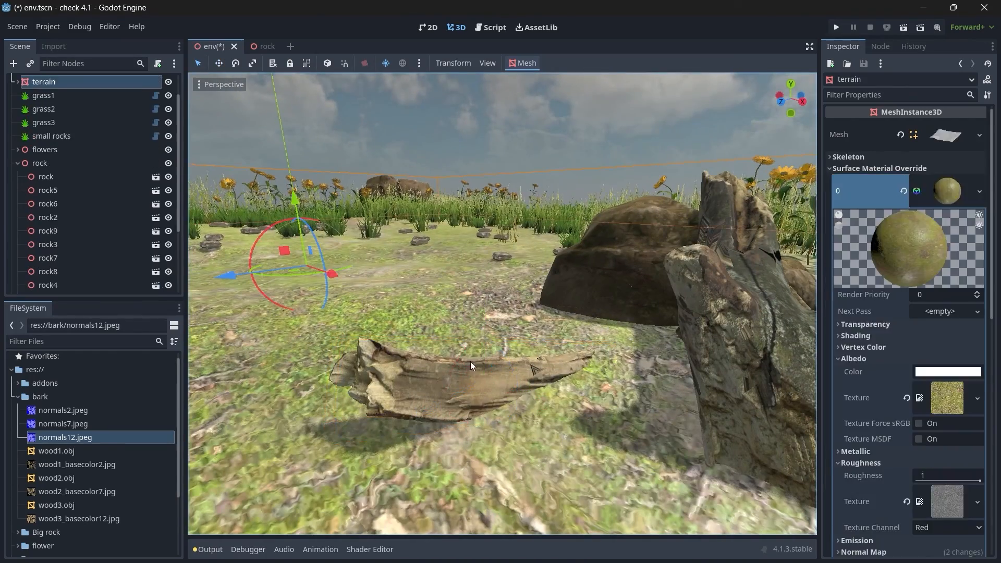
{"action": "left_click", "coordinate": [471, 361]}
{"action": "left_click_drag", "start_coordinate": [461, 354], "coordinate": [453, 369]}
{"action": "middle_click_drag", "start_coordinate": [453, 369], "coordinate": [540, 366]}
{"action": "left_click_drag", "start_coordinate": [527, 360], "coordinate": [541, 360]}
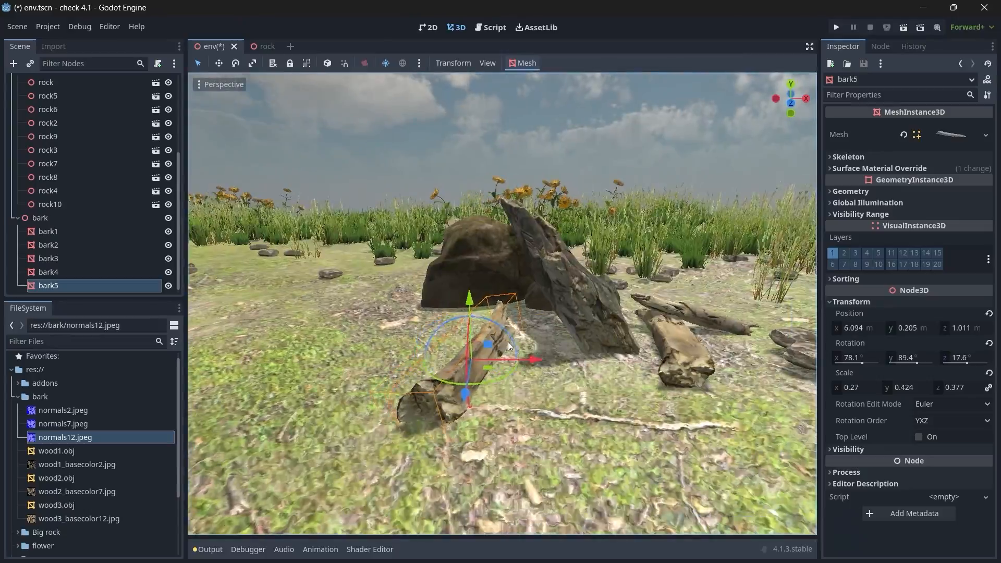
Step: Examine the arrangement of bark pieces around the central rocks from several angles
{"action": "scroll", "coordinate": [508, 340], "scroll_direction": "down", "scroll_amount": 12}
{"action": "scroll", "coordinate": [523, 327], "scroll_direction": "up", "scroll_amount": 4}
{"action": "middle_click_drag", "start_coordinate": [523, 327], "coordinate": [500, 324]}
{"action": "middle_click_drag", "start_coordinate": [502, 313], "coordinate": [501, 344]}
{"action": "scroll", "coordinate": [584, 344], "scroll_direction": "down", "scroll_amount": 8}
{"action": "key", "text": "s"}
{"action": "right_click_drag", "start_coordinate": [503, 303], "coordinate": [563, 339]}
{"action": "key", "text": "w"}
{"action": "key", "text": "w"}
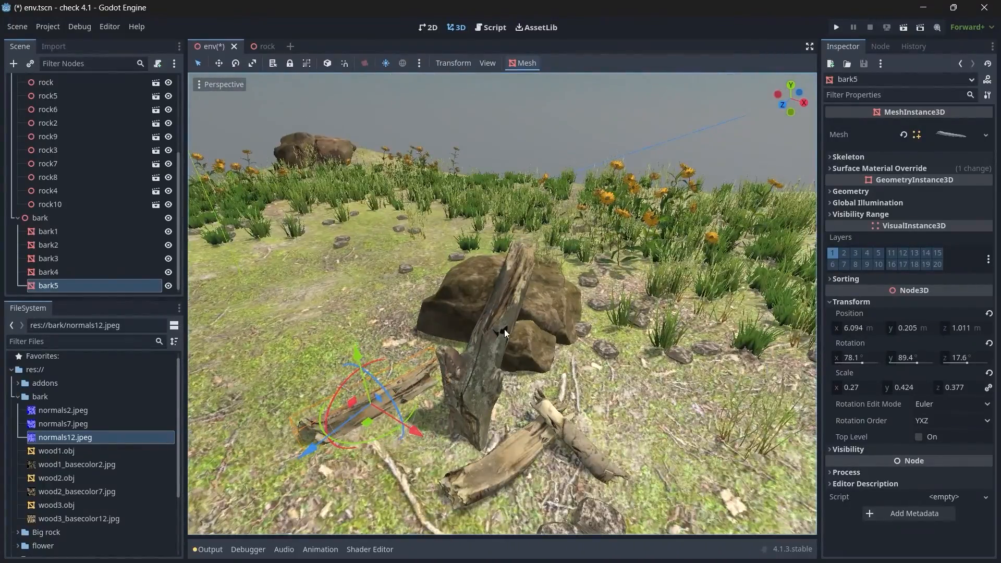
Step: Nudge bark2 to about X 6.842 m, duplicate it and move the copy far from the central rocks to the edge of the grass
{"action": "left_click", "coordinate": [505, 330]}
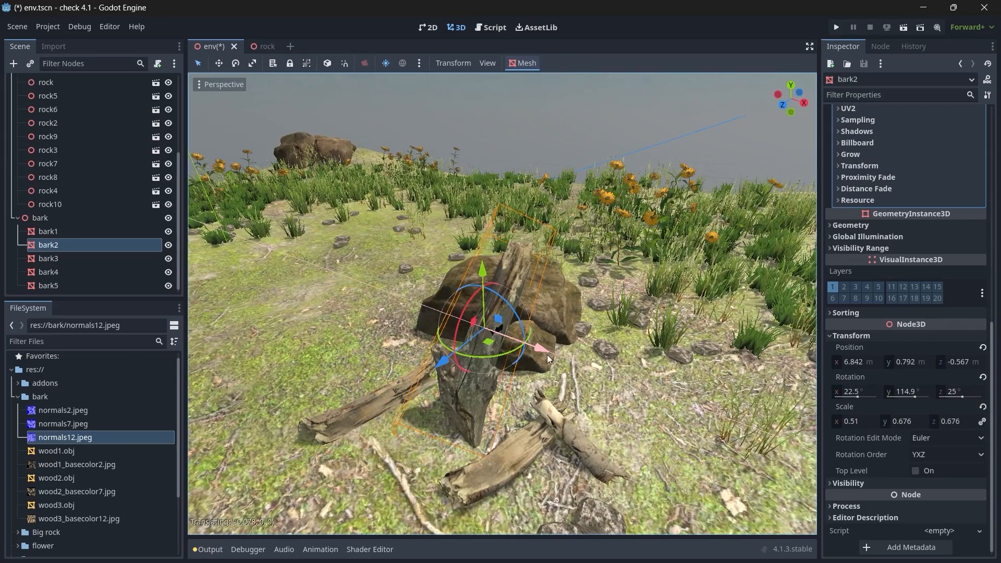
{"action": "key", "text": "ctrl+d"}
{"action": "left_click_drag", "start_coordinate": [543, 353], "coordinate": [356, 325]}
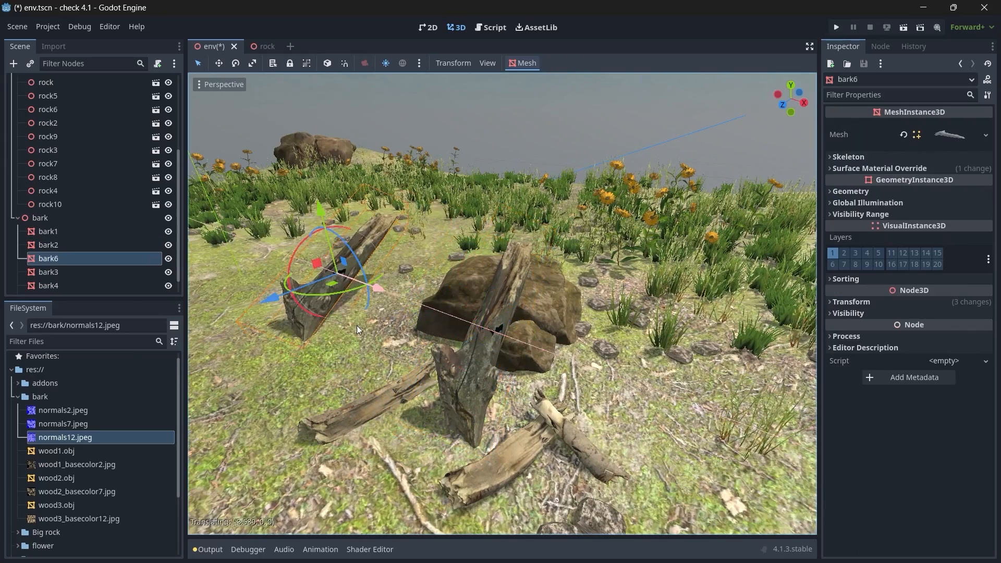
{"action": "right_click_drag", "start_coordinate": [357, 326], "coordinate": [375, 312]}
{"action": "right_click_drag", "start_coordinate": [503, 301], "coordinate": [532, 301]}
{"action": "key", "text": "s"}
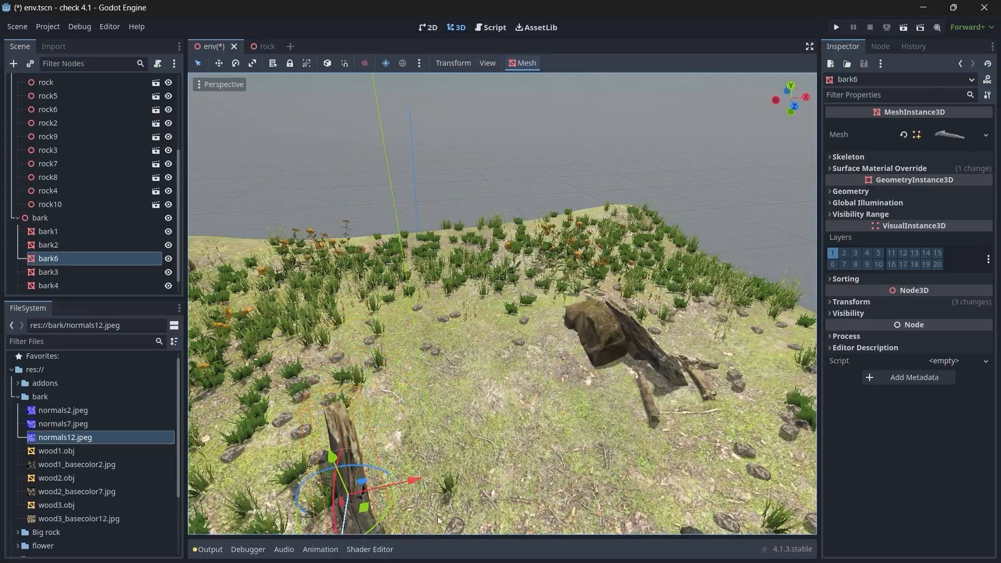
{"action": "key", "text": "s"}
{"action": "right_click_drag", "start_coordinate": [437, 516], "coordinate": [456, 323]}
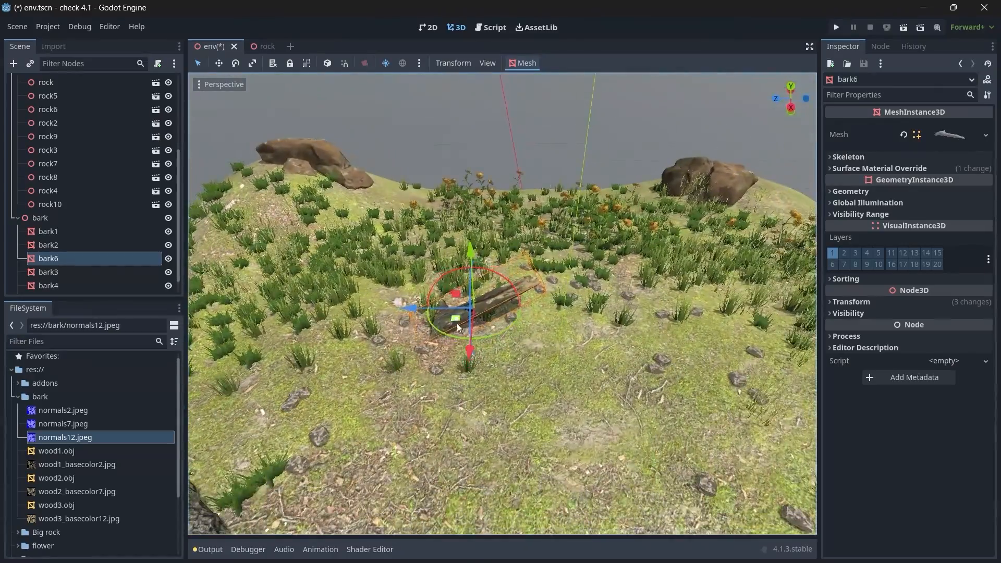
Step: Rotate bark6 to lie along the grass edge and sink it partly into the ground among the grass tufts
{"action": "left_click", "coordinate": [447, 280]}
{"action": "right_click_drag", "start_coordinate": [447, 281], "coordinate": [452, 302]}
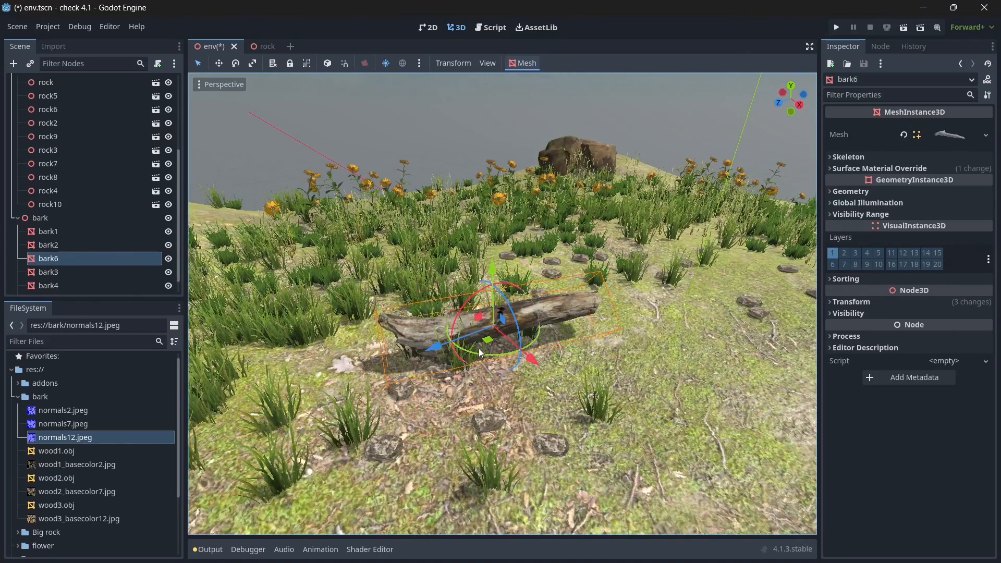
{"action": "left_click_drag", "start_coordinate": [488, 340], "coordinate": [494, 342]}
{"action": "left_click_drag", "start_coordinate": [490, 357], "coordinate": [508, 356]}
{"action": "left_click_drag", "start_coordinate": [501, 278], "coordinate": [502, 288]}
{"action": "left_click_drag", "start_coordinate": [430, 359], "coordinate": [351, 392]}
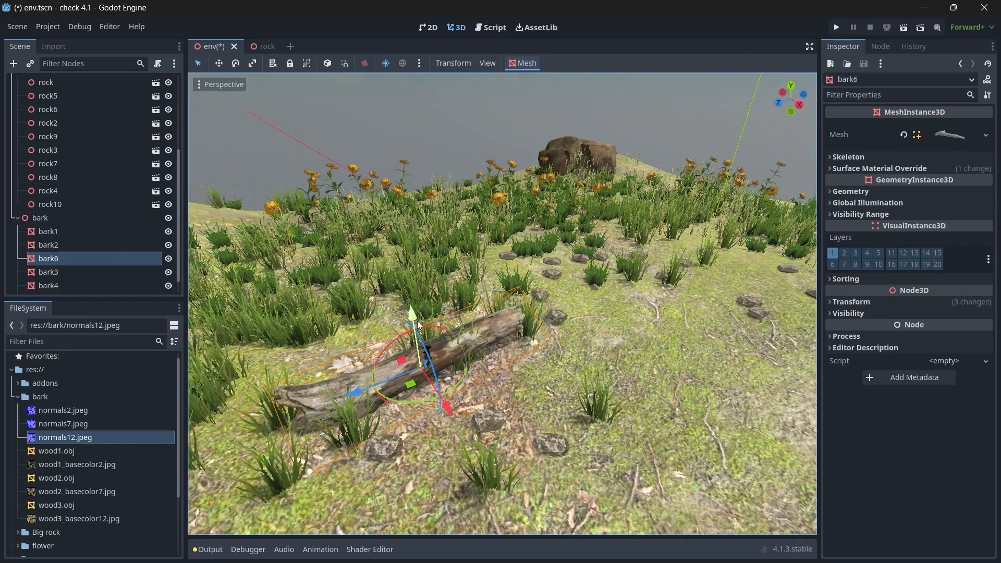
{"action": "left_click_drag", "start_coordinate": [417, 326], "coordinate": [420, 339]}
{"action": "left_click_drag", "start_coordinate": [450, 418], "coordinate": [457, 424]}
{"action": "left_click_drag", "start_coordinate": [429, 326], "coordinate": [442, 349]}
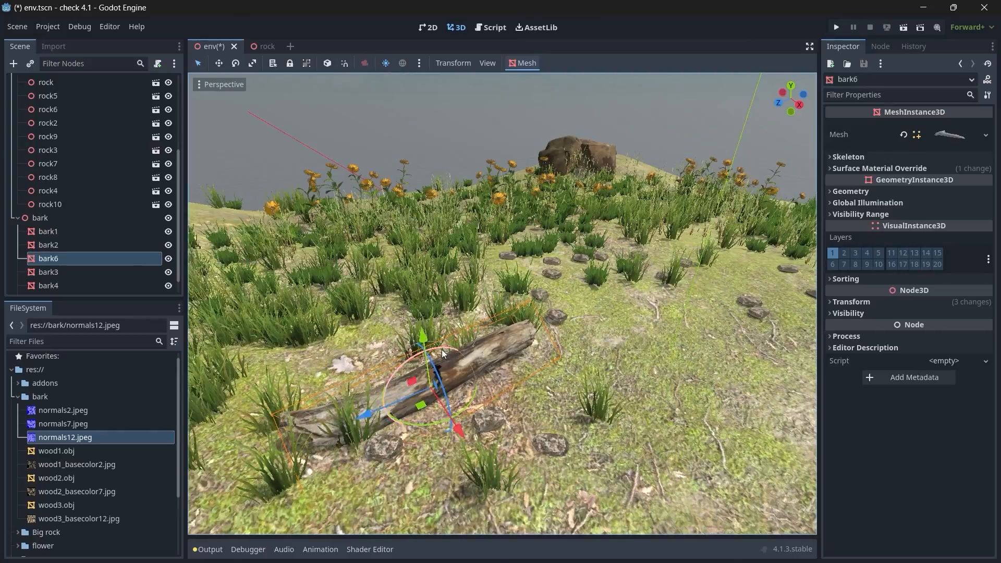
Step: Deselect bark6 and collapse the bark folder in the project files
{"action": "scroll", "coordinate": [524, 289], "scroll_direction": "down", "scroll_amount": 6}
{"action": "middle_click_drag", "start_coordinate": [524, 289], "coordinate": [480, 266]}
{"action": "left_click", "coordinate": [470, 208]}
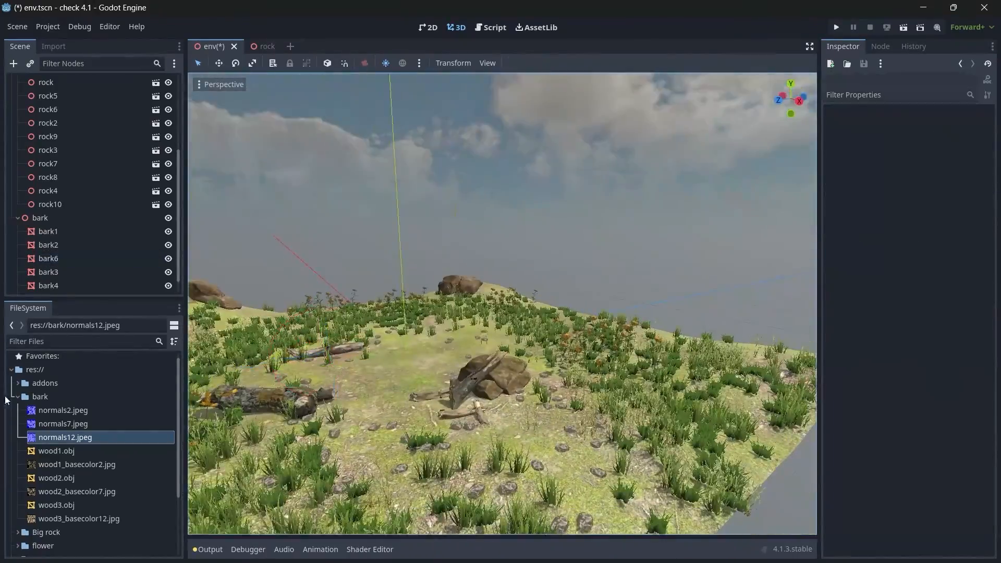
{"action": "left_click", "coordinate": [17, 396]}
{"action": "mouse_move", "coordinate": [501, 303]}
{"action": "right_mouse_down"}
{"action": "mouse_move", "coordinate": [433, 310]}
{"action": "mouse_move", "coordinate": [497, 313]}
{"action": "right_mouse_up"}
{"action": "key", "text": "w"}
{"action": "key", "text": "w"}
{"action": "right_click_drag", "start_coordinate": [649, 315], "coordinate": [624, 335]}
Step: Select bark1 and create a trimesh static body for it
{"action": "left_click", "coordinate": [65, 236]}
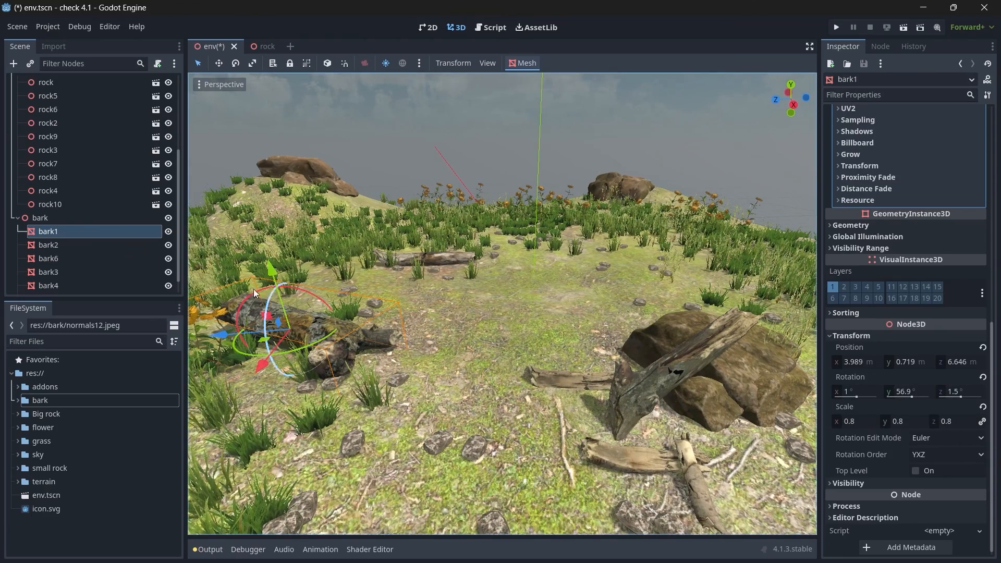
{"action": "left_click_drag", "start_coordinate": [271, 268], "coordinate": [306, 239]}
{"action": "right_click", "coordinate": [305, 239]}
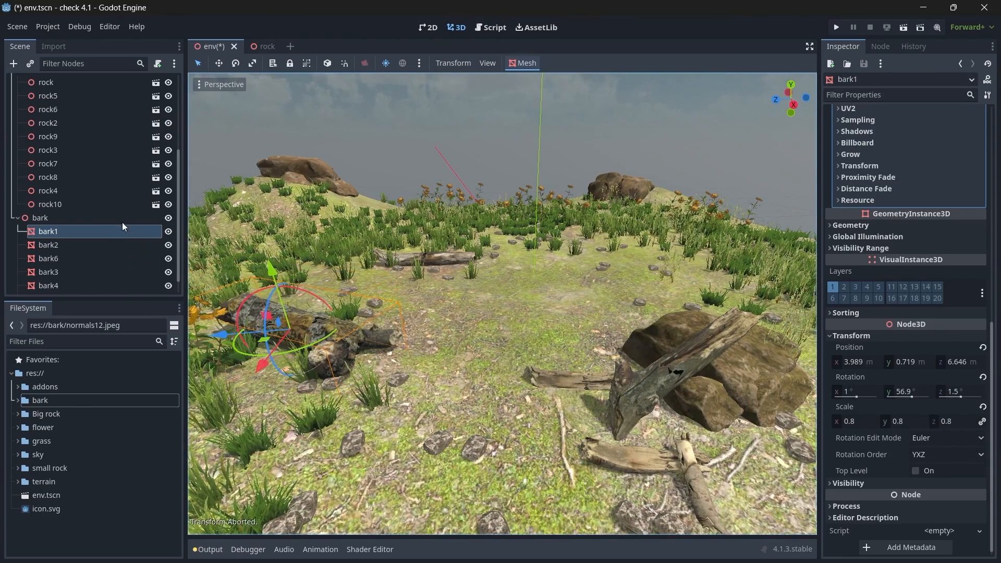
{"action": "left_click", "coordinate": [530, 64]}
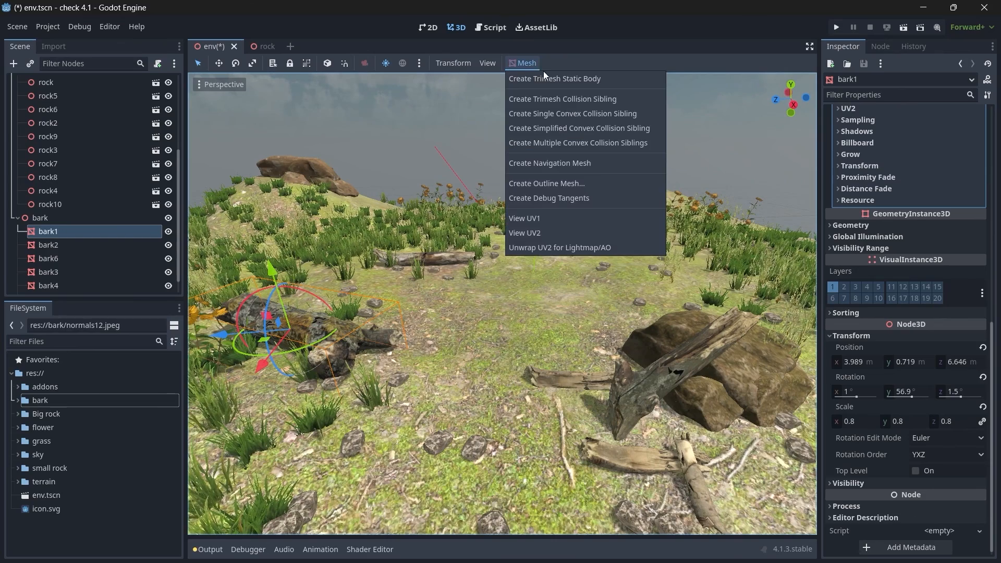
{"action": "left_click", "coordinate": [606, 78]}
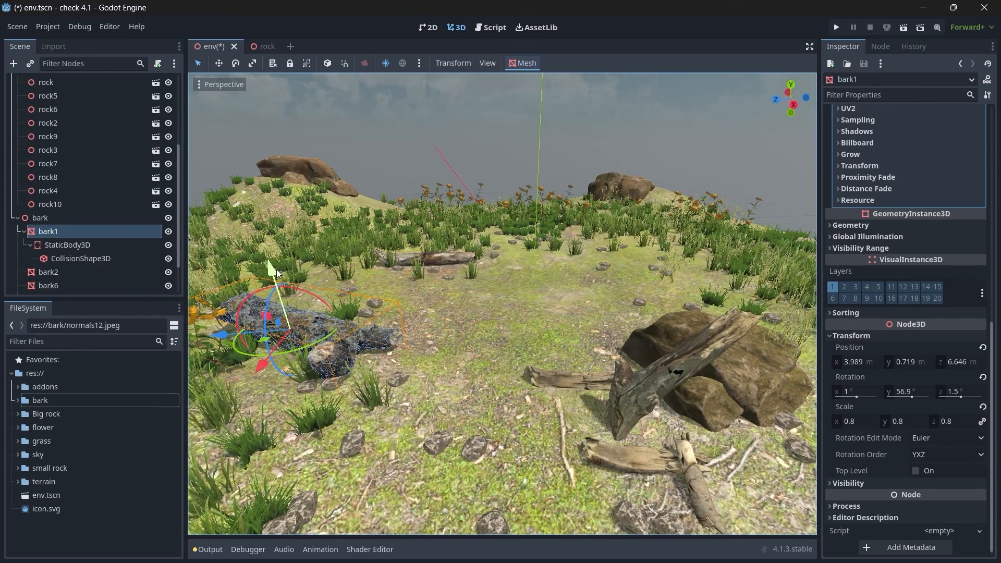
Step: Delete the StaticBody3D node under bark1 along with its collision shape
{"action": "left_click", "coordinate": [89, 245]}
{"action": "key", "text": "Delete"}
{"action": "key", "text": "Return"}
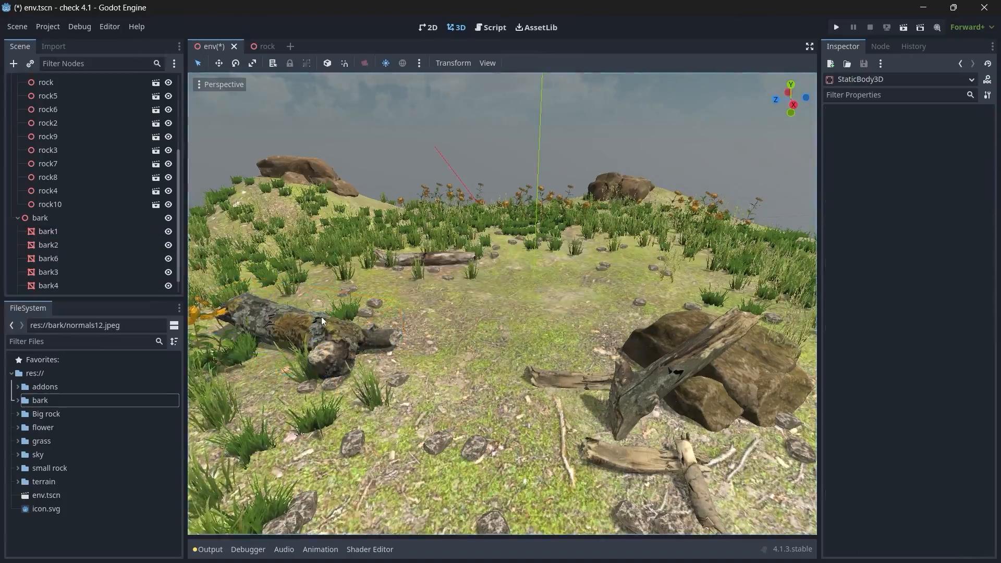
Step: Fly around the terrain to review the finished arrangement of rocks, bark, grass and flowers
{"action": "key", "text": "s"}
{"action": "right_click_drag", "start_coordinate": [321, 317], "coordinate": [276, 312]}
{"action": "key", "text": "w"}
{"action": "key", "text": "s"}
{"action": "key", "text": "w"}
{"action": "key", "text": "s"}
{"action": "key", "text": "d"}
{"action": "key", "text": "w"}
{"action": "key", "text": "w"}
{"action": "key", "text": "s"}
{"action": "key", "text": "w"}
{"action": "key", "text": "s"}
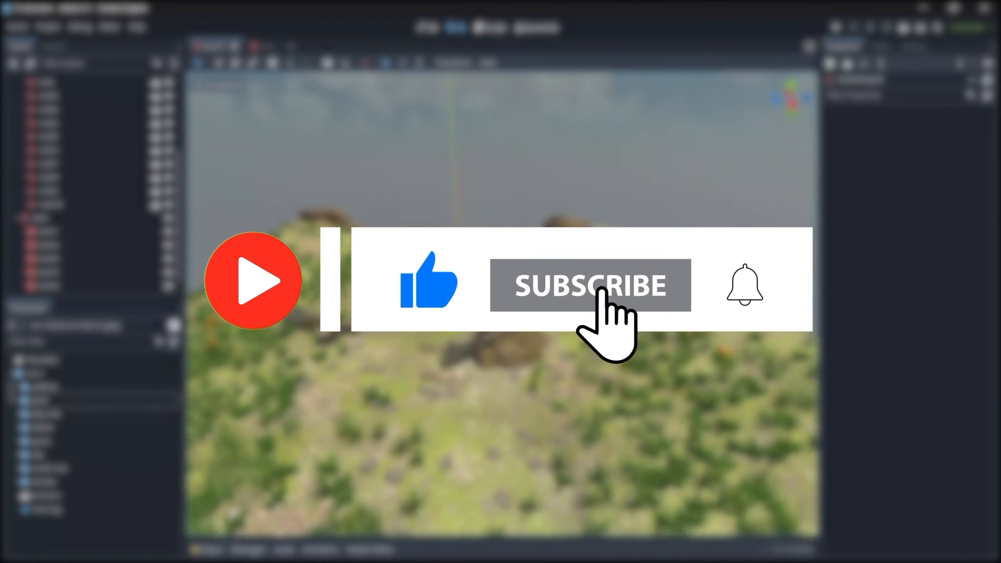